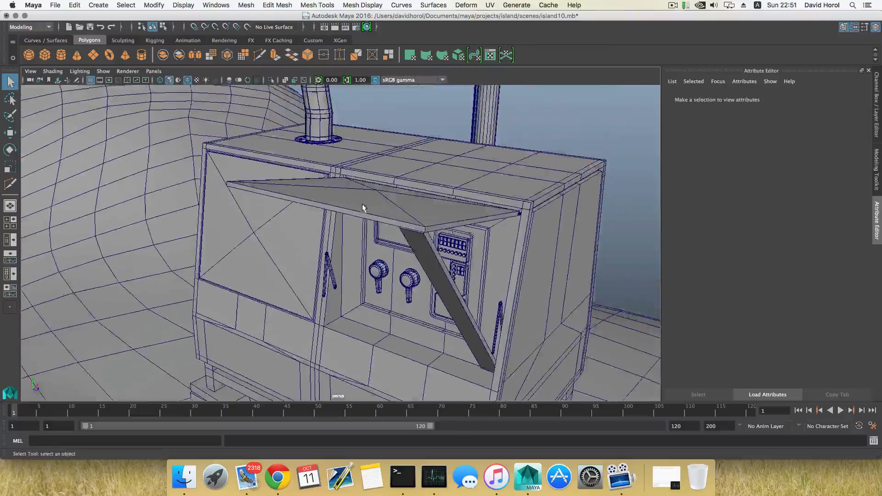
Step: Examine the cabinet's open hatch panel from above, from the side and from the front
middle_click_drag(398, 169, 338, 280, "alt")
left_click_drag(360, 264, 289, 220, "alt")
middle_click_drag(487, 305, 292, 223, "alt")
left_click_drag(293, 223, 273, 220, "alt")
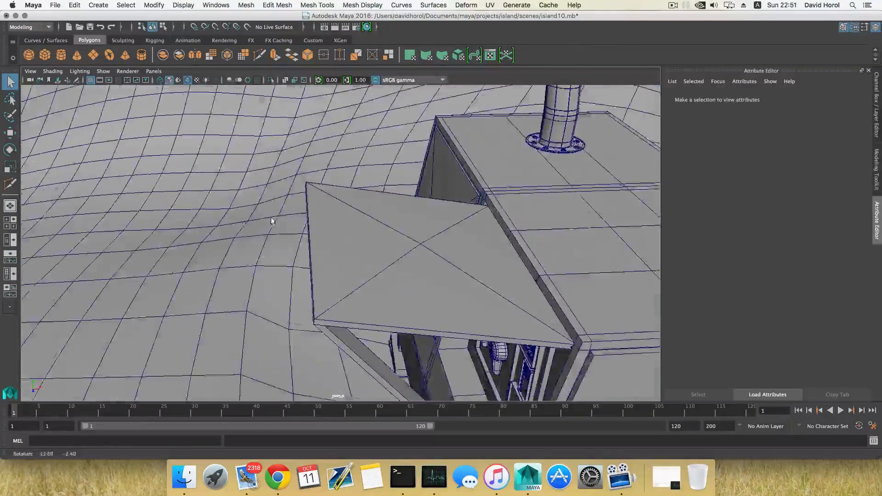
middle_click_drag(355, 258, 307, 227, "alt")
left_click_drag(306, 228, 299, 232, "alt")
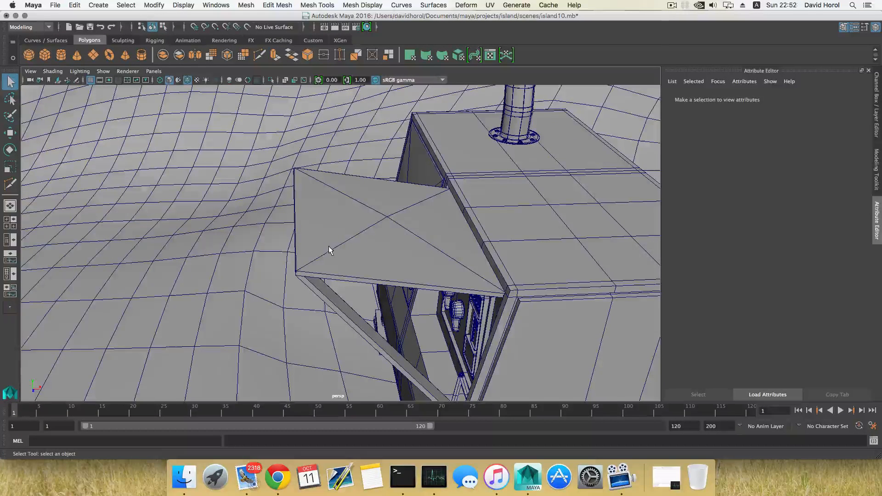
scroll(329, 247, "up", 1)
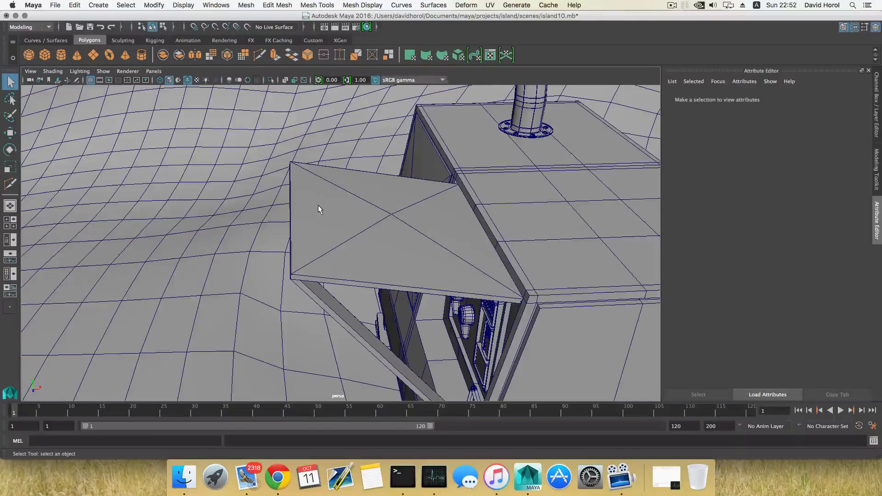
left_click_drag(318, 205, 360, 207, "alt")
middle_click_drag(339, 204, 359, 202, "alt")
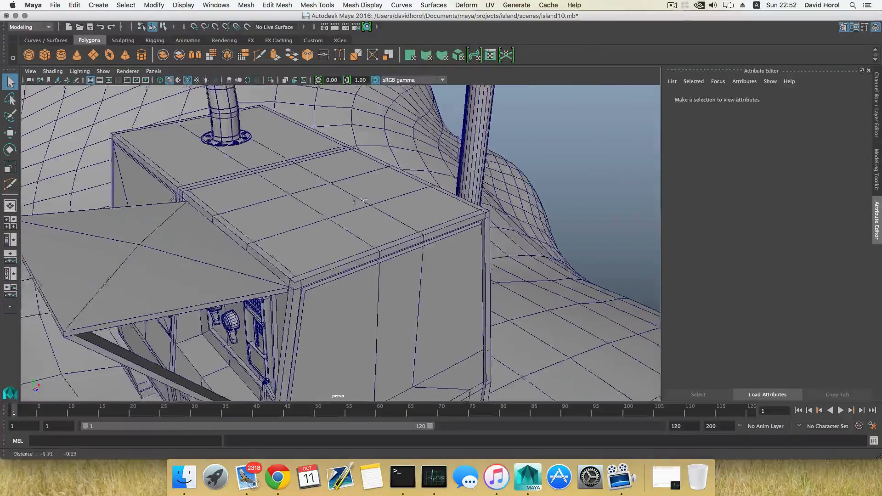
left_click_drag(363, 200, 306, 236, "alt")
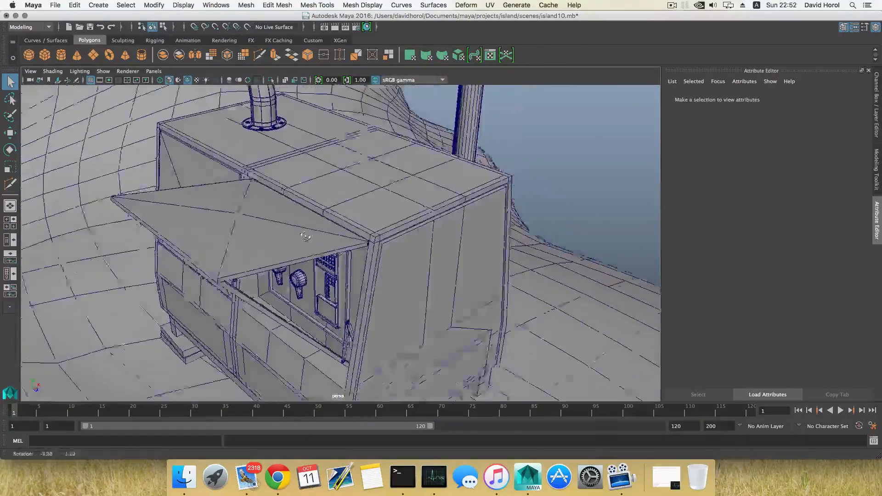
middle_click_drag(305, 237, 216, 244, "alt")
left_click_drag(197, 242, 317, 269, "alt")
middle_click_drag(321, 271, 365, 275, "alt")
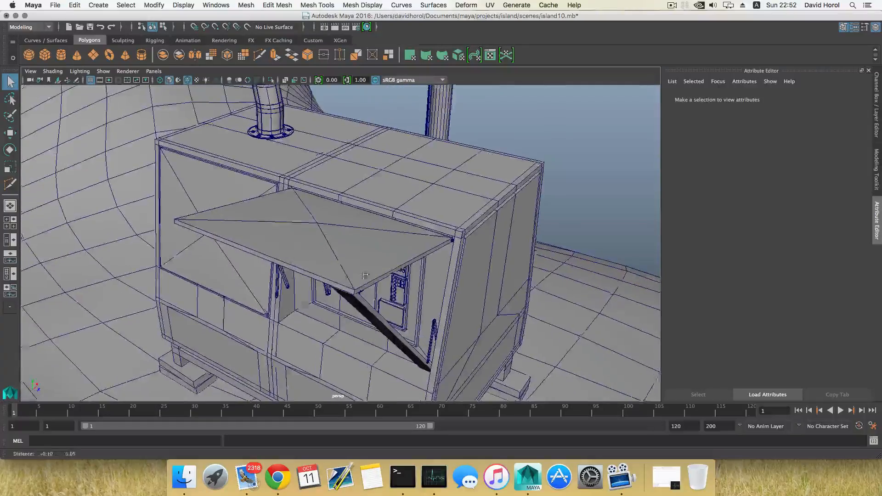
left_click_drag(364, 275, 381, 262, "alt")
middle_click_drag(216, 269, 276, 257, "alt")
middle_click_drag(194, 280, 380, 260, "alt")
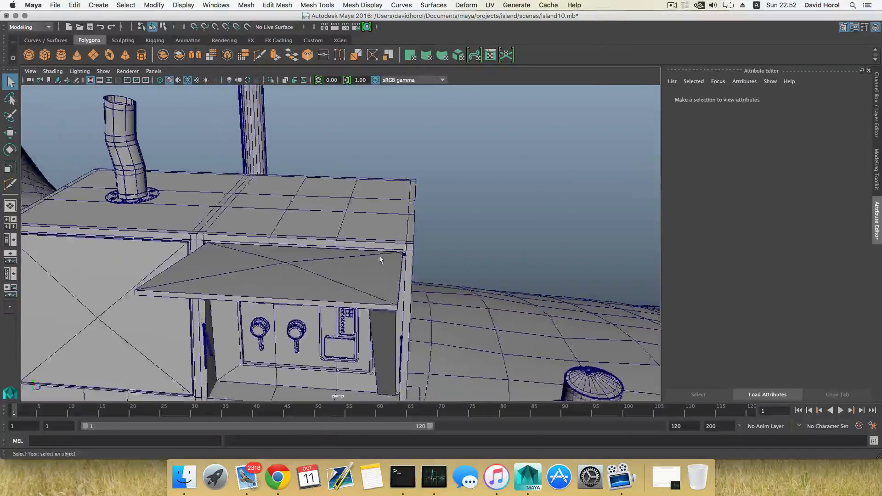
Step: Extrude the front triangular face on the open hatch's top, scaling it inward to about 0.733 with Divisions set to 1
left_click_drag(380, 260, 345, 264, "alt")
right_click_drag(343, 261, 363, 261, "alt")
left_click_drag(430, 207, 309, 227, "alt")
right_click_drag(309, 227, 318, 244)
left_click(318, 243)
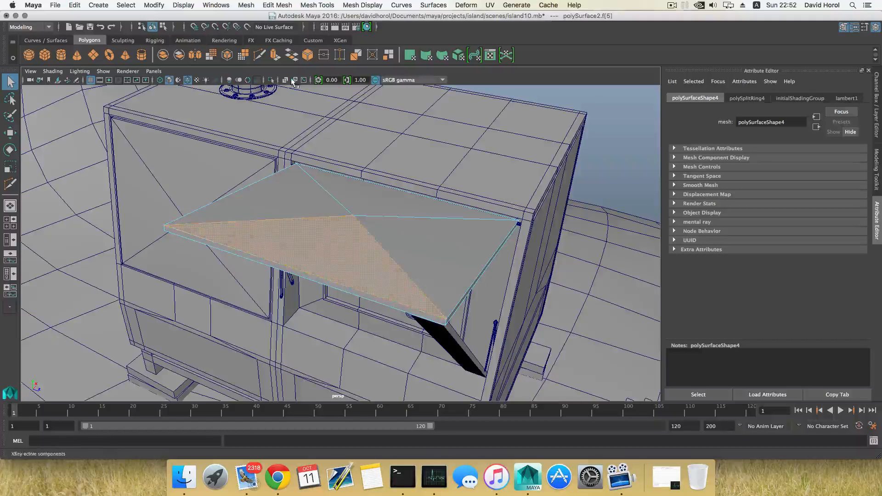
left_click(275, 56)
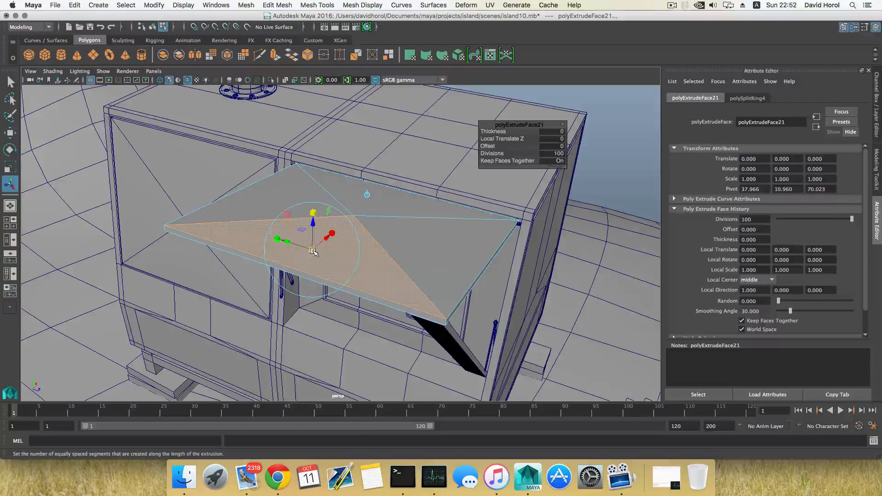
left_click_drag(314, 252, 303, 251)
left_click(561, 153)
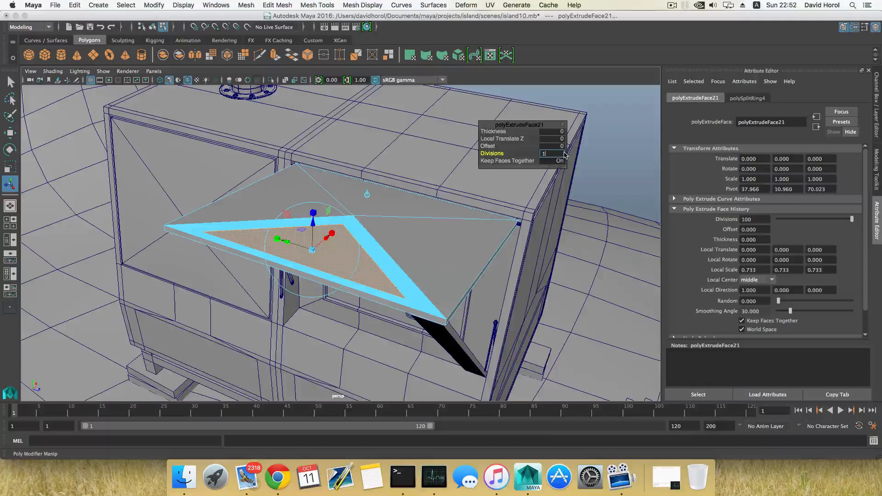
type("1")
key("Return")
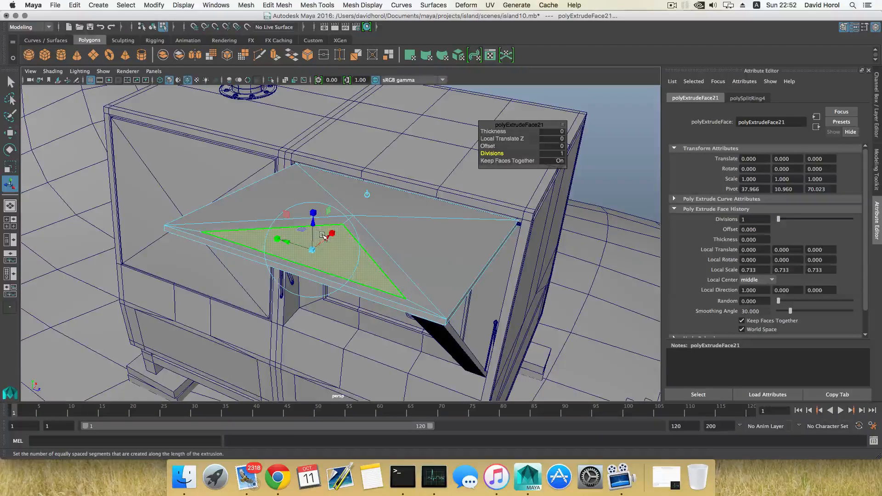
Step: Shrink the extruded triangular face further to a local scale of about 0.306
left_click_drag(322, 237, 179, 288, "alt")
middle_click_drag(179, 288, 220, 277, "alt")
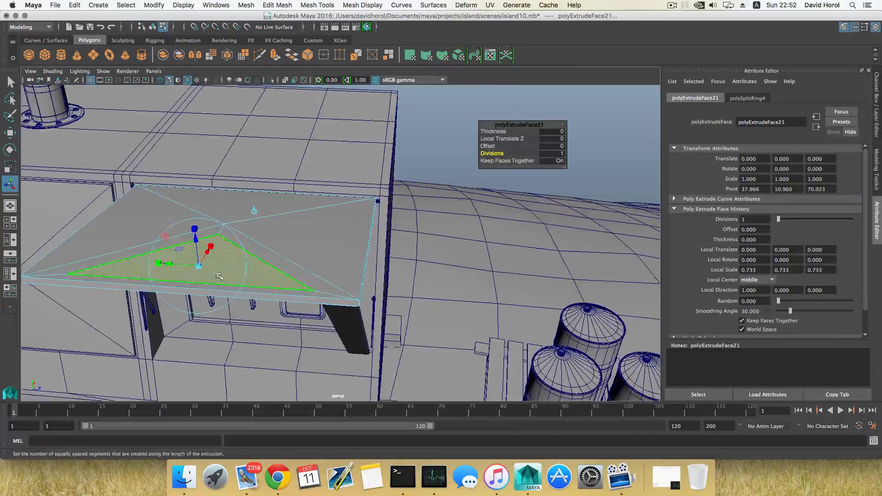
left_click_drag(199, 266, 183, 267)
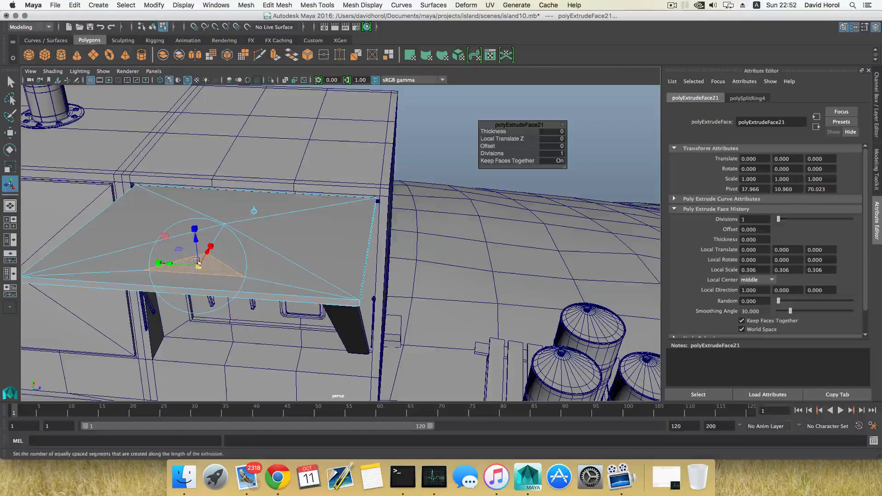
Step: Chamfer the inner triangle's vertex nearest the hatch centre with a width of 0.25
middle_click_drag(185, 268, 425, 303, "alt")
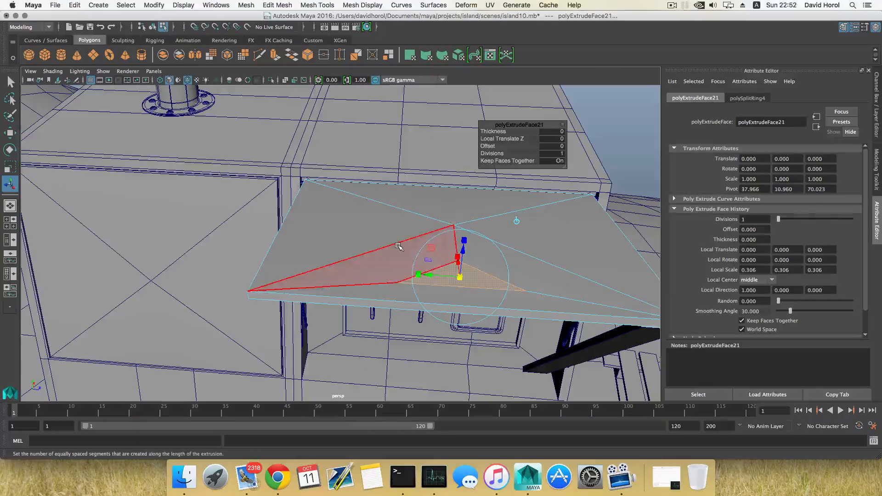
right_click_drag(398, 221, 364, 222)
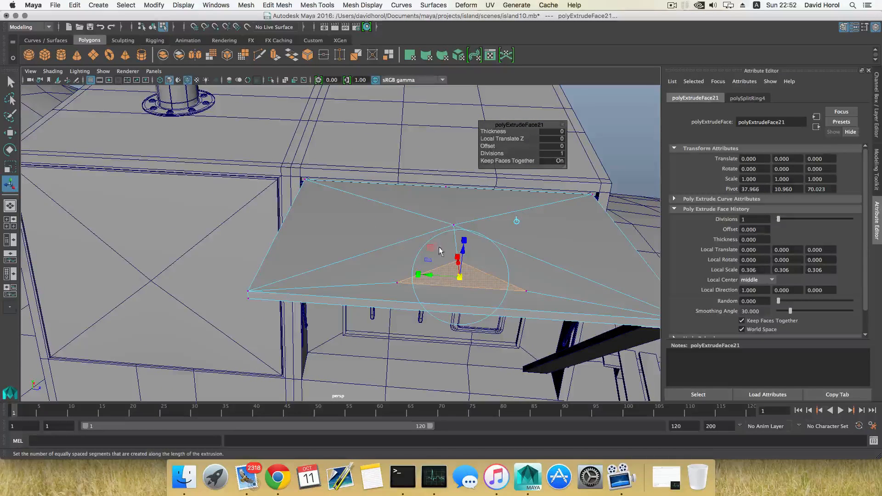
key("q")
left_click(458, 261)
middle_click_drag(464, 269, 370, 262, "alt")
right_click_drag(370, 262, 415, 261, "shift")
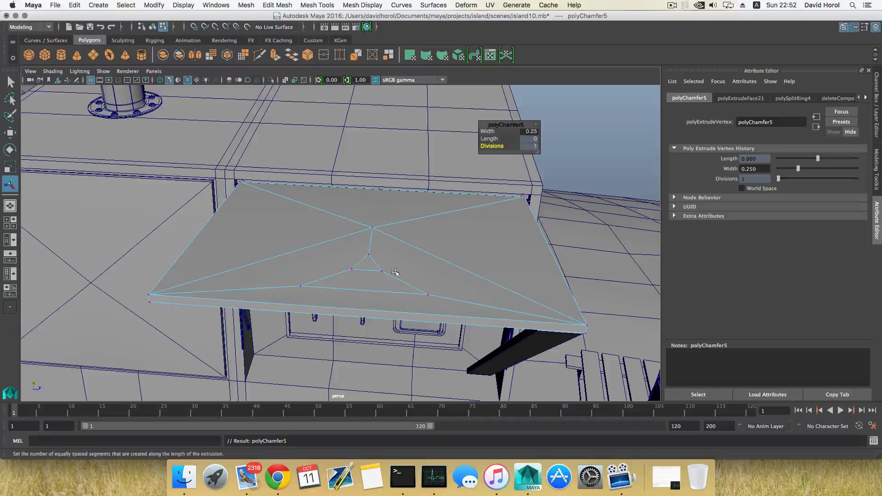
Step: Spread the chamfer's two front vertices apart along the hatch's length until they line up with the inner triangle's front corners
right_click_drag(386, 275, 344, 223)
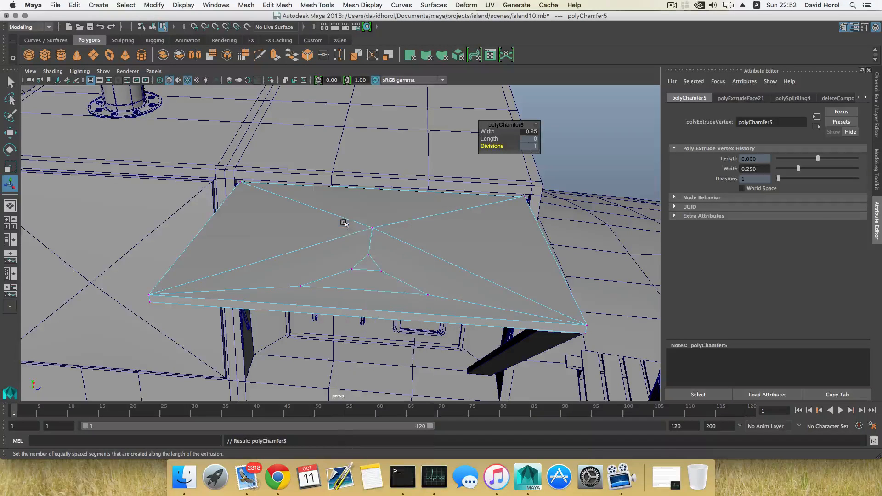
left_click(382, 270)
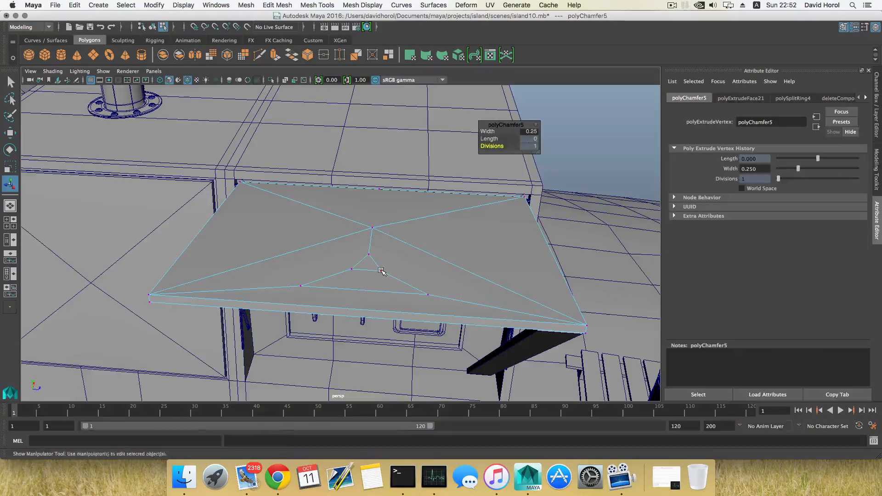
left_click(351, 269, "shift")
key("r")
left_click_drag(407, 273, 537, 302)
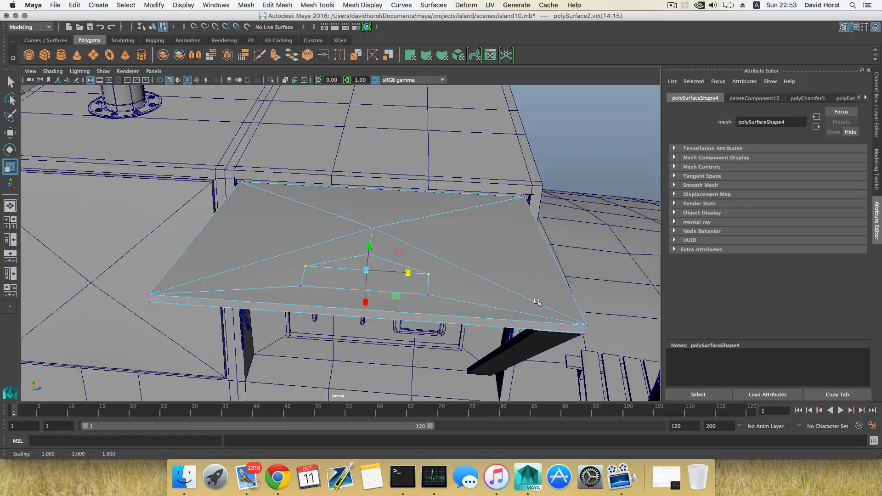
Step: Select all four vertices of the inner quad and scale them narrower along the hatch's length
left_click(427, 294, "shift")
left_click(302, 286, "shift")
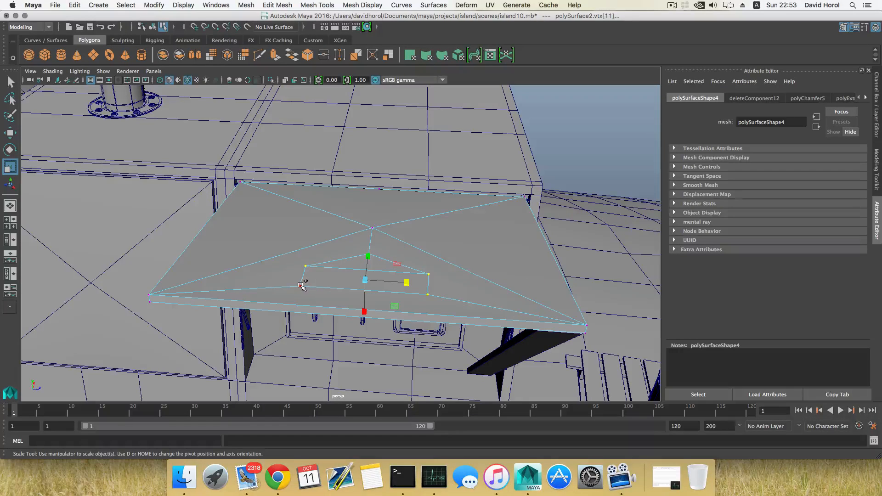
left_click_drag(405, 282, 335, 261)
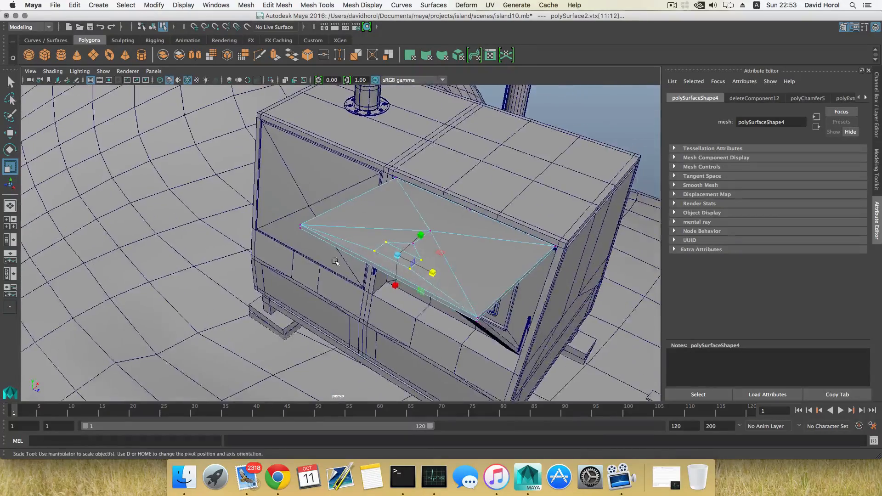
Step: Move the four quad vertices across the hatch surface toward its front edge
key("f")
scroll(373, 264, "down", 10)
key("w")
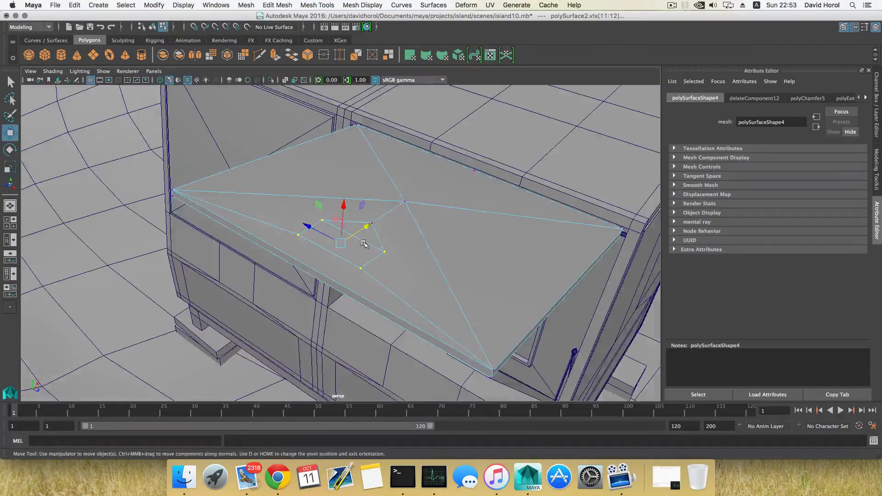
left_click_drag(368, 228, 347, 277)
left_click_drag(354, 225, 343, 264)
Step: Try to scale the four quad vertices closer together along the Y axis
key("r")
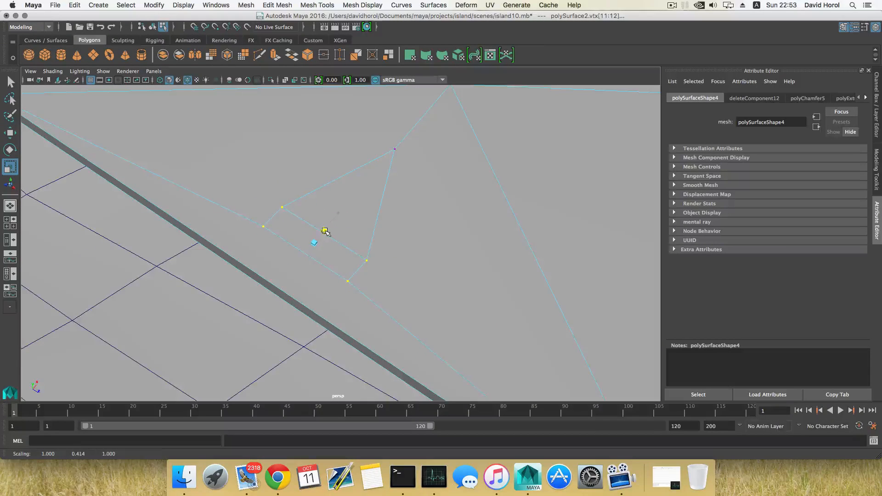
left_click_drag(324, 231, 300, 234, "alt")
key("z")
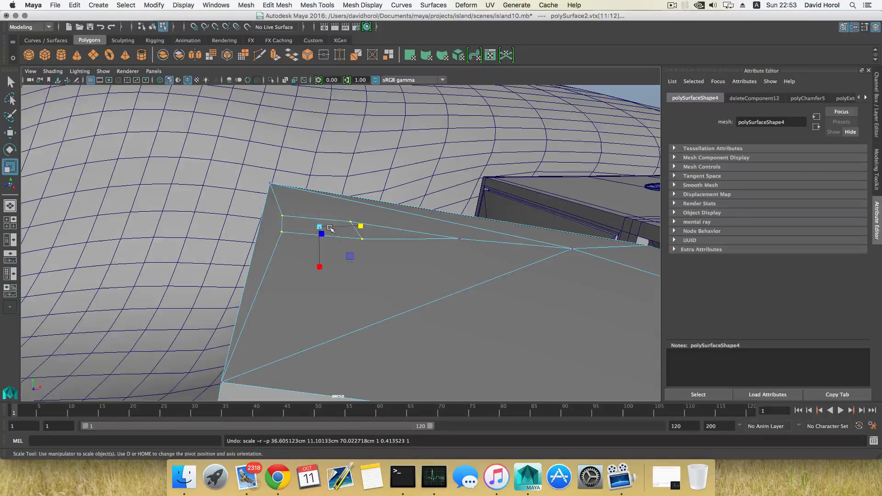
key("z")
left_click_drag(360, 225, 350, 225)
key("z")
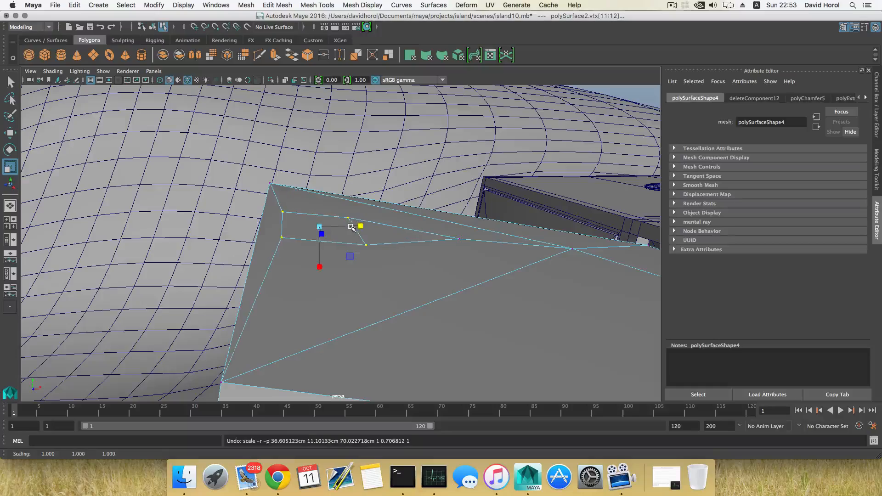
Step: Slide the quad's two rear vertices toward the hatch's front edge using the Move tool with Component axis orientation
left_click_drag(295, 237, 260, 244, "alt")
left_click(299, 237)
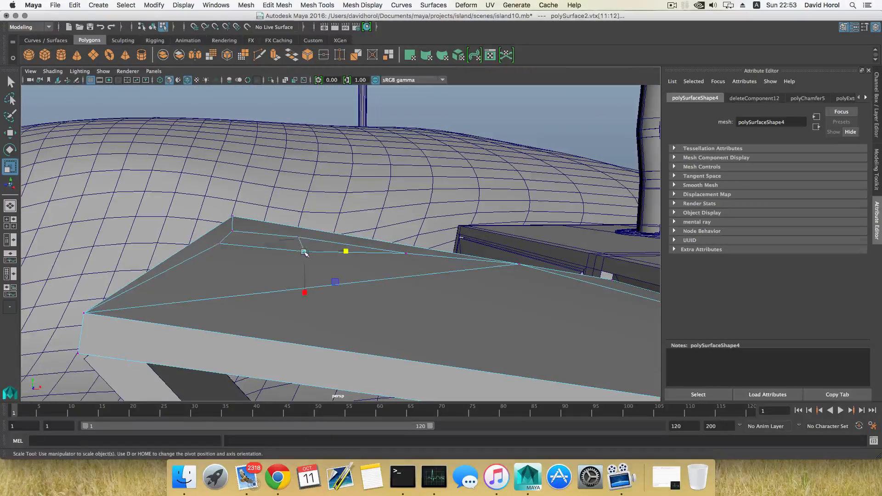
left_click(304, 251, "shift")
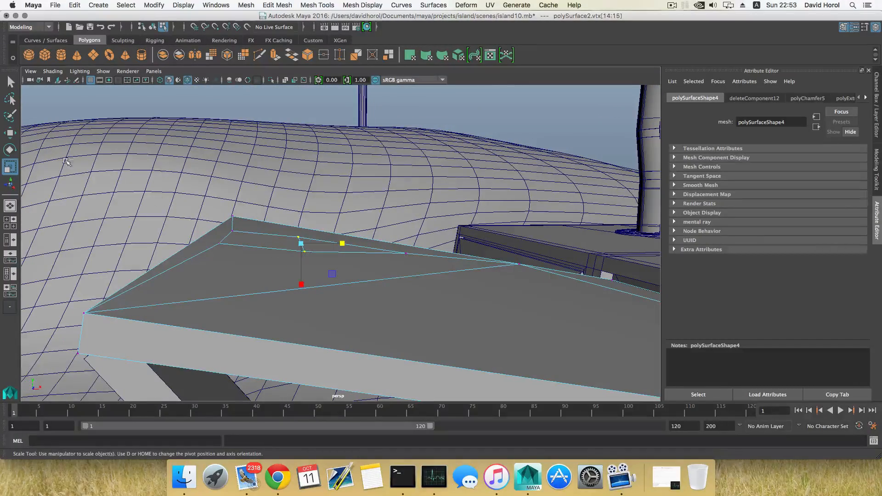
double_click(10, 134)
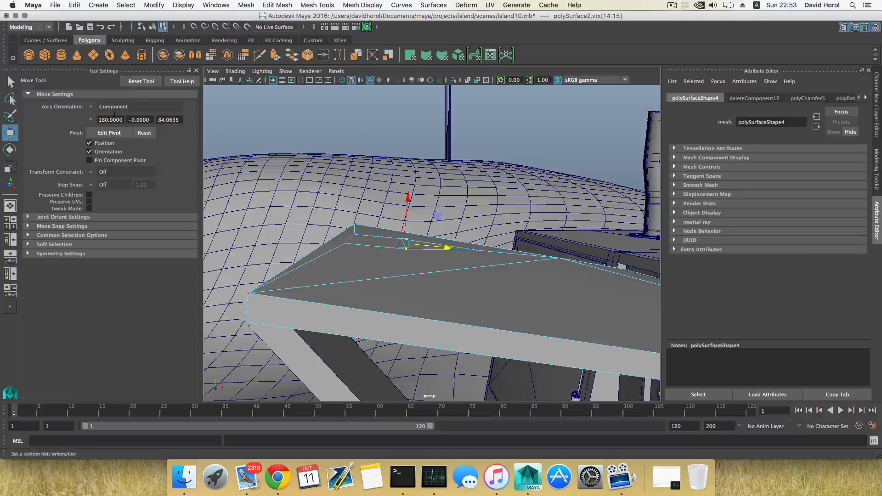
left_click(91, 107)
left_click(117, 129)
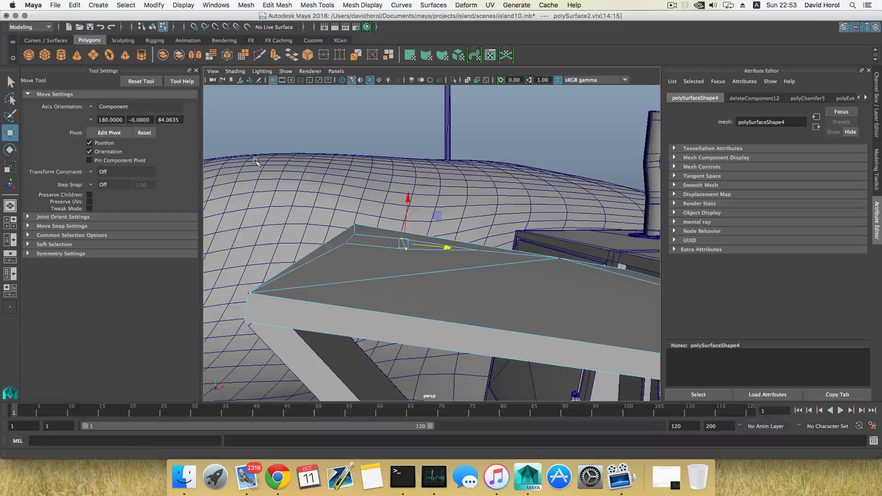
left_click_drag(446, 248, 436, 247)
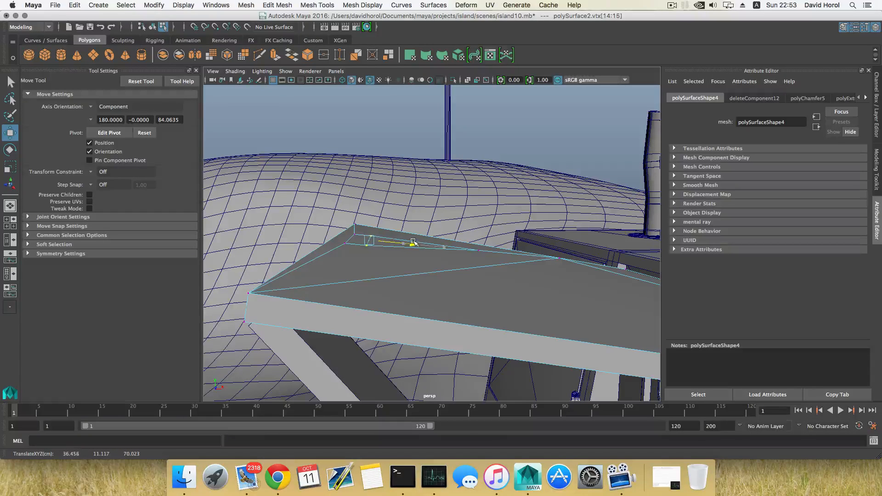
left_click_drag(412, 242, 410, 248)
Step: Reselect all four vertices of the thinned quad and scale them closer together along the hatch's front edge
left_click_drag(382, 252, 472, 286, "alt")
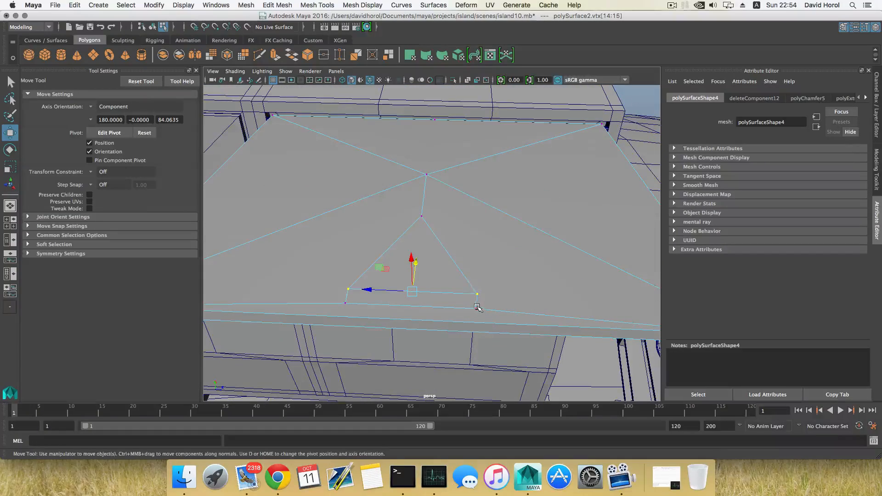
left_click(476, 308, "shift")
left_click(344, 302, "shift")
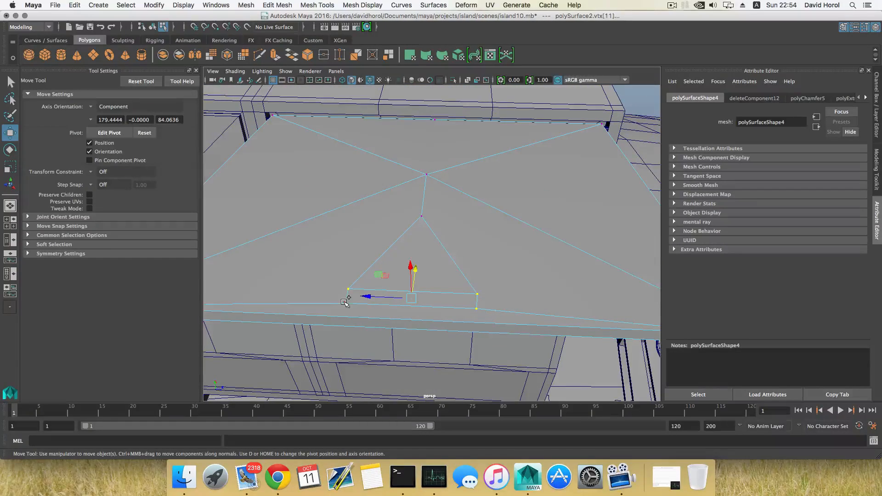
key("r")
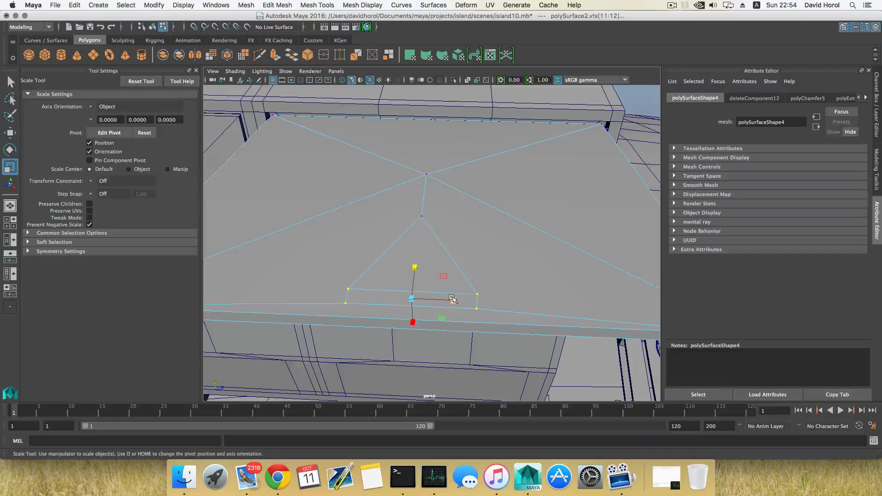
left_click_drag(453, 299, 344, 269)
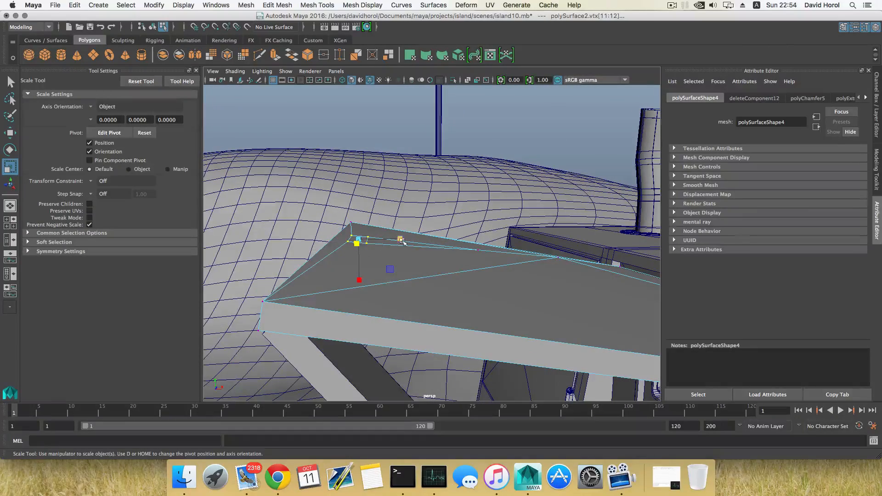
Step: Extrude the small quad face near the hatch's front edge and scale it inward uniformly to 0.767
mouse_move(409, 256)
left_mouse_down("alt")
mouse_move(388, 298)
mouse_move(399, 309)
mouse_move(450, 295)
mouse_move(422, 250)
left_mouse_up("alt")
right_click_drag(421, 223, 421, 249)
left_click(403, 261)
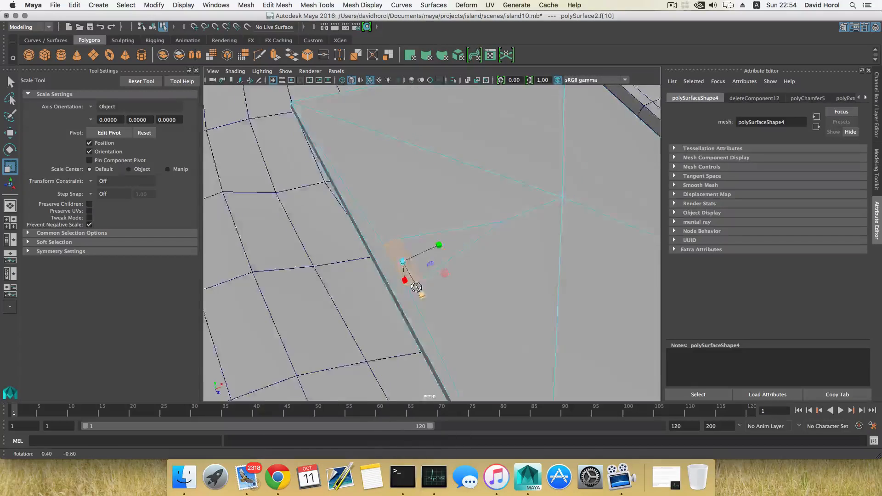
left_click_drag(403, 271, 396, 257, "alt")
left_click(274, 55)
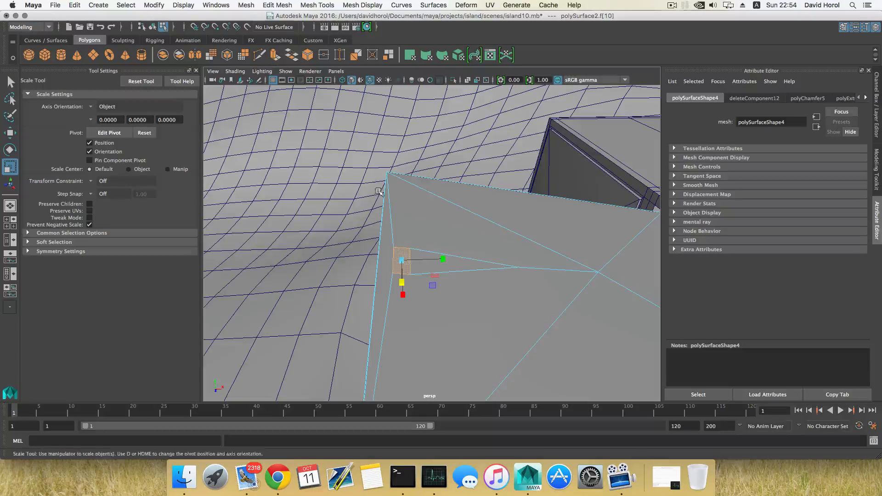
left_click(405, 222)
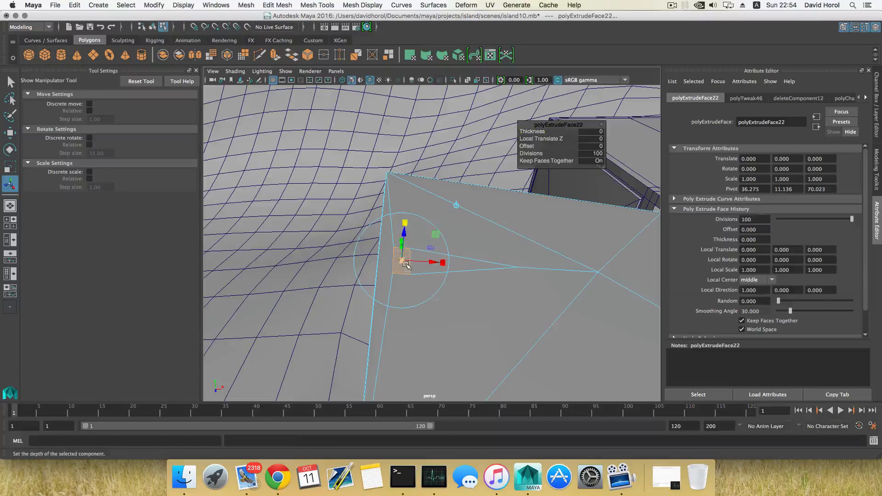
left_click_drag(403, 261, 401, 260)
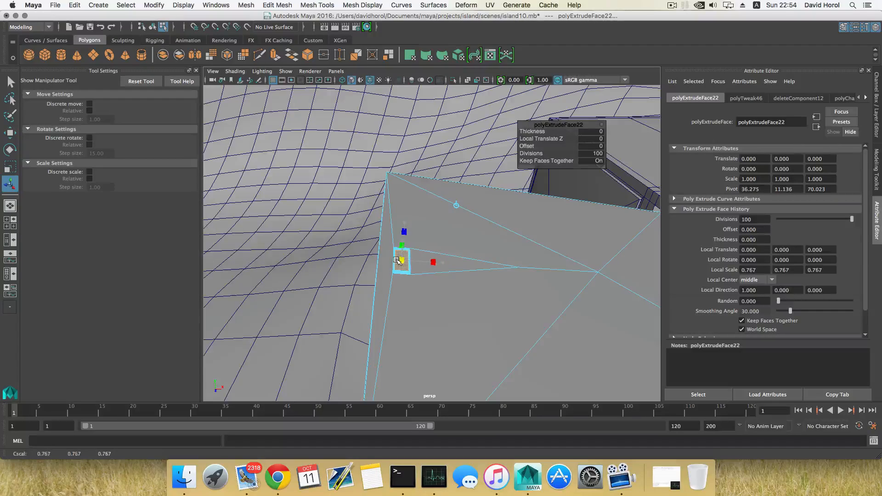
Step: Set the extrusion's divisions to 1 and scale the inset face to 0.899 along its local Y axis
left_click(586, 154)
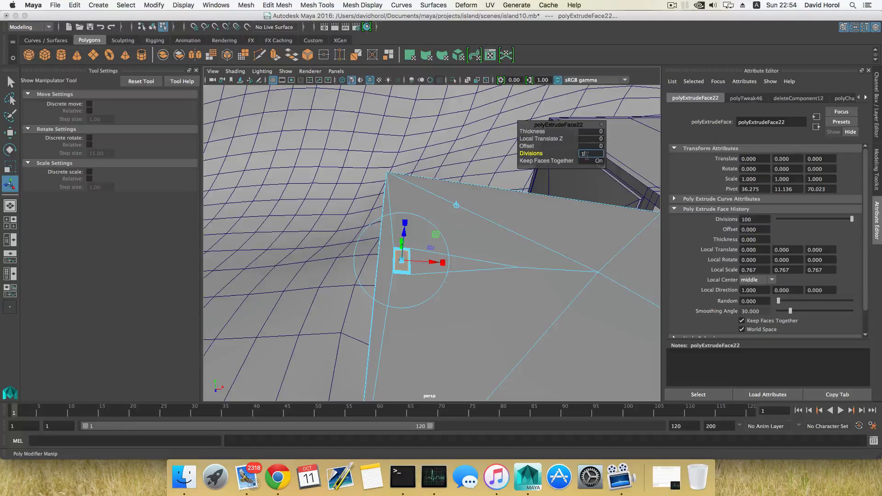
type("1")
key("Return")
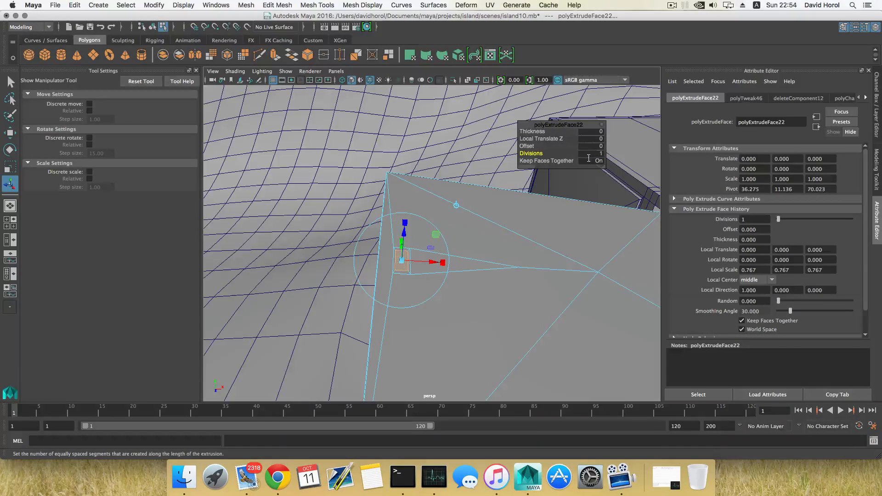
mouse_move(419, 253)
left_mouse_down("alt")
mouse_move(475, 261)
mouse_move(410, 257)
left_mouse_up("alt")
left_click_drag(363, 274, 360, 273)
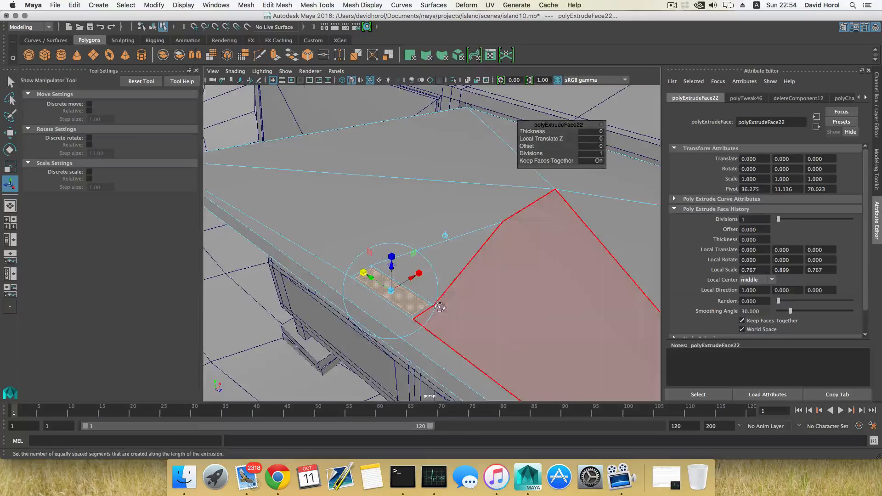
Step: Select the four narrow border faces surrounding the inset face on the hatch
left_click_drag(438, 306, 411, 298, "alt")
key("F8")
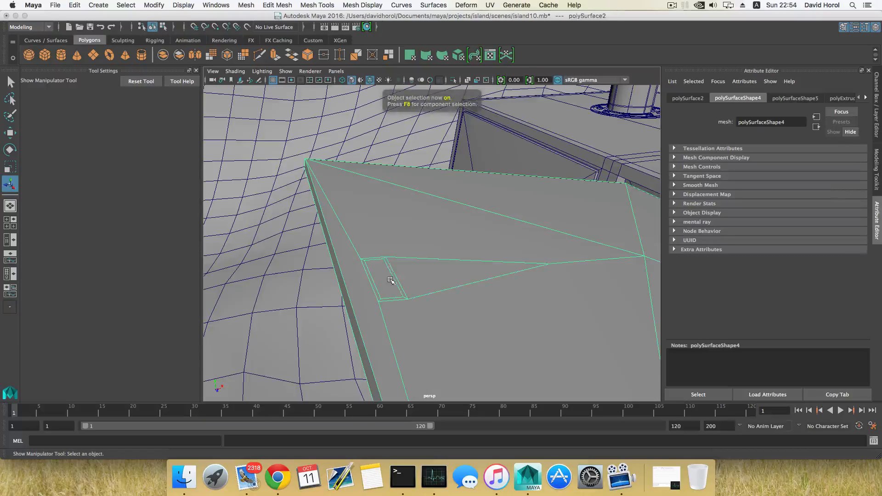
right_click_drag(389, 266, 389, 249)
left_click(394, 279)
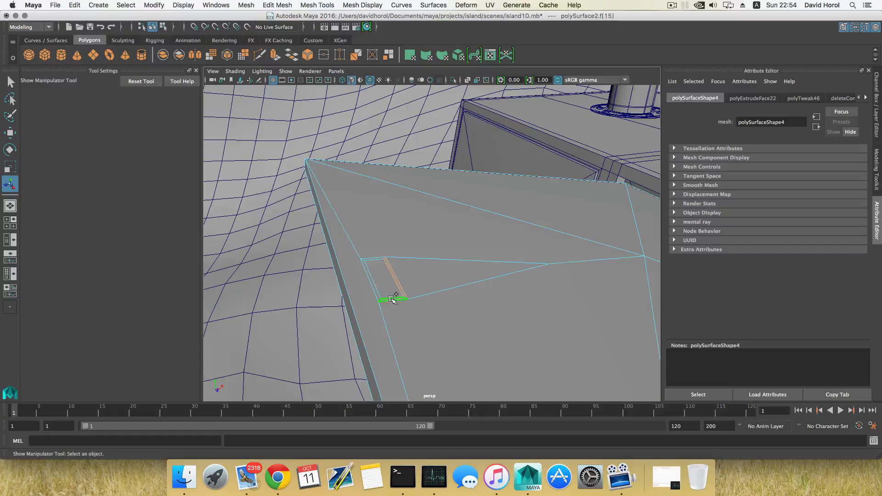
left_click(391, 299, "shift")
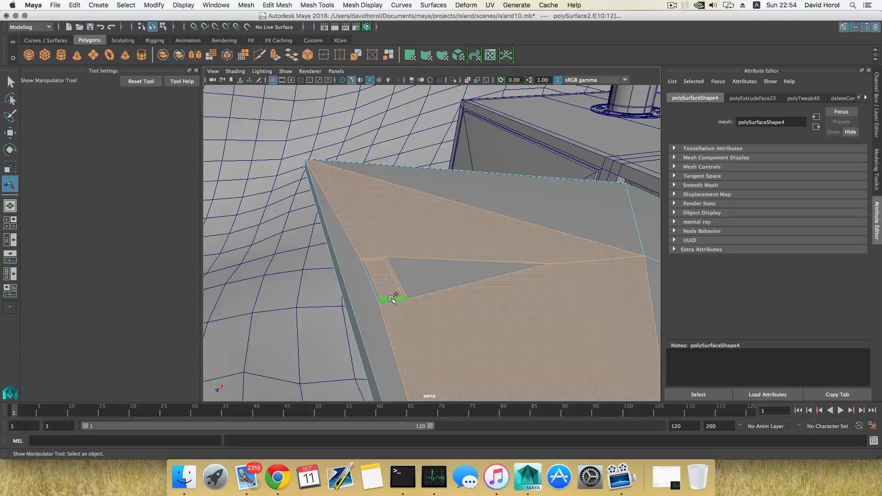
left_click(387, 264, "shift")
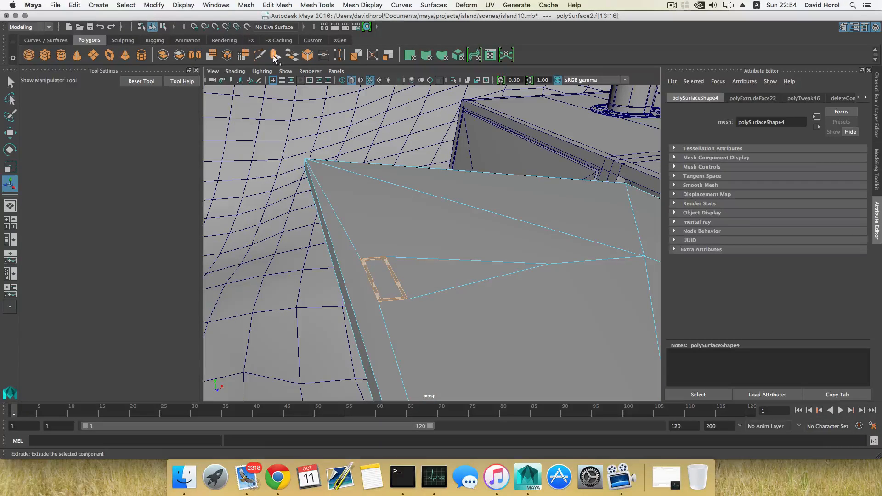
Step: Extrude the selected border faces with the Extrude Face divisions option set to 1
left_click(253, 5)
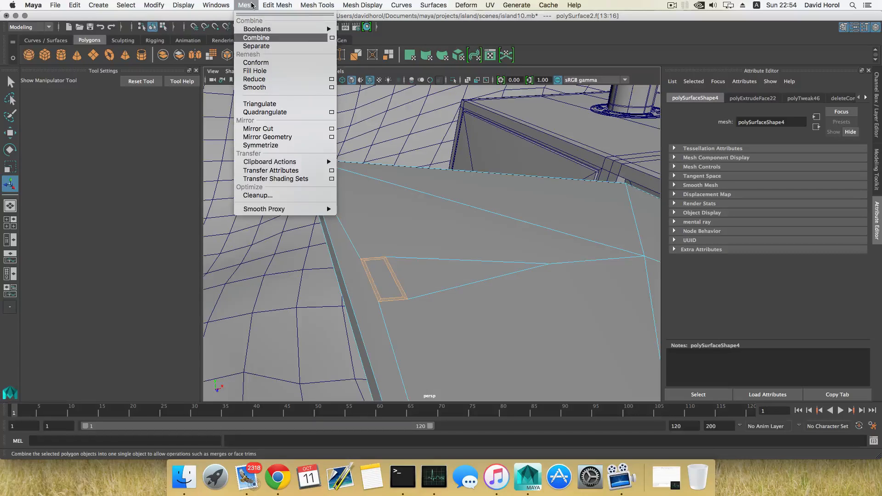
mouse_move(276, 4)
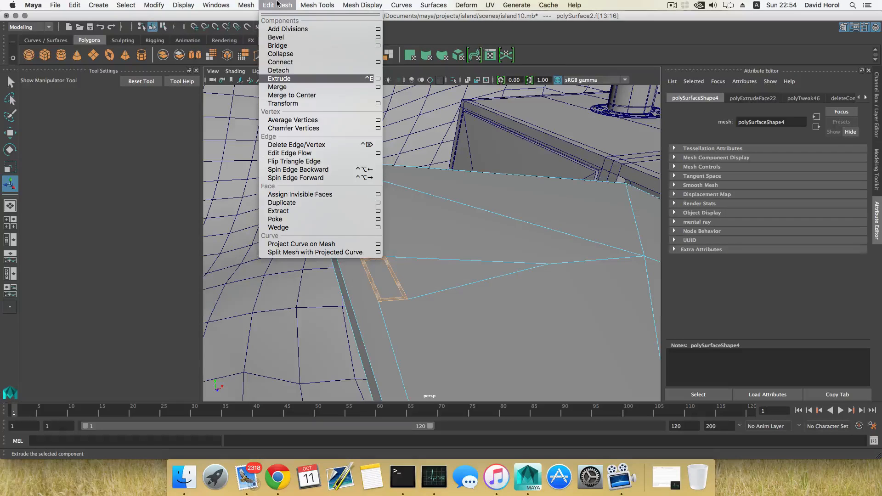
left_click(378, 80)
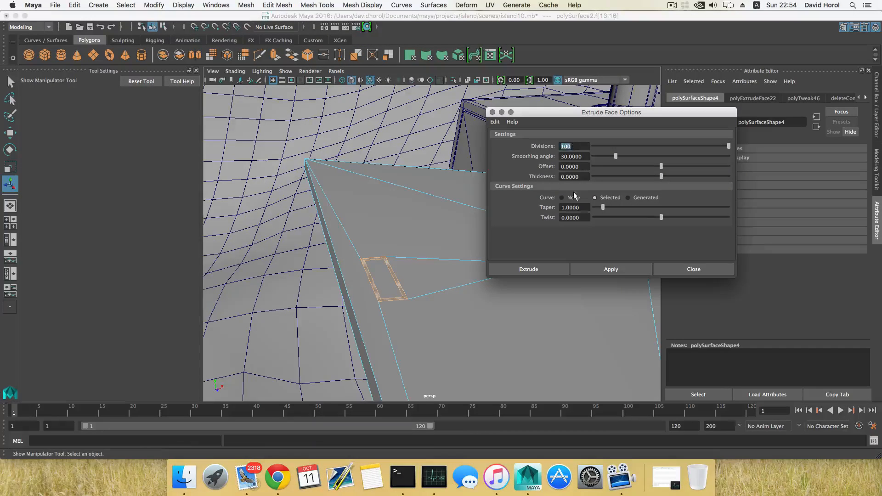
left_click(618, 269)
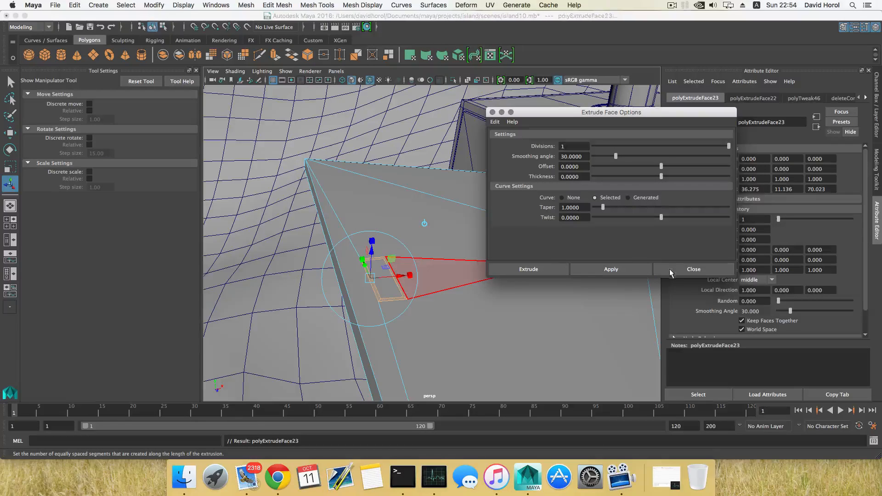
left_click(693, 269)
Step: Raise the extruded border above the hatch surface by about 0.02 in local Z to form a rim
left_click_drag(425, 260, 431, 288, "alt")
scroll(431, 288, "up", 5)
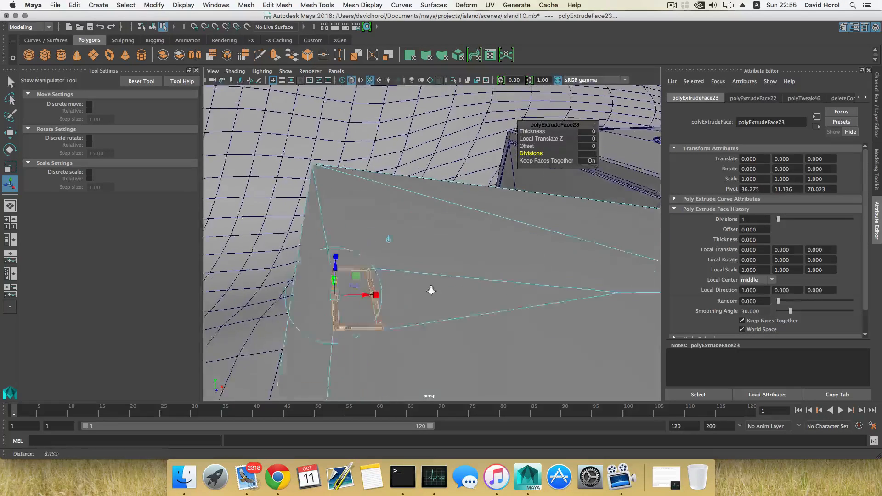
middle_click_drag(390, 265, 456, 229, "alt")
left_click_drag(345, 263, 345, 258)
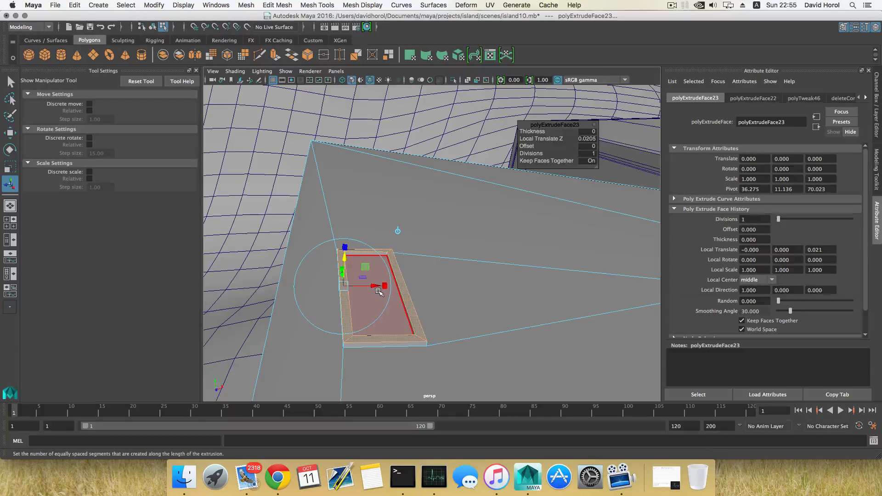
Step: Insert an edge loop lengthwise through the middle of the rimmed inset by splitting its short edge
key("F8")
mouse_move(374, 232)
right_mouse_down()
mouse_move(372, 239)
mouse_move(375, 222)
right_mouse_up()
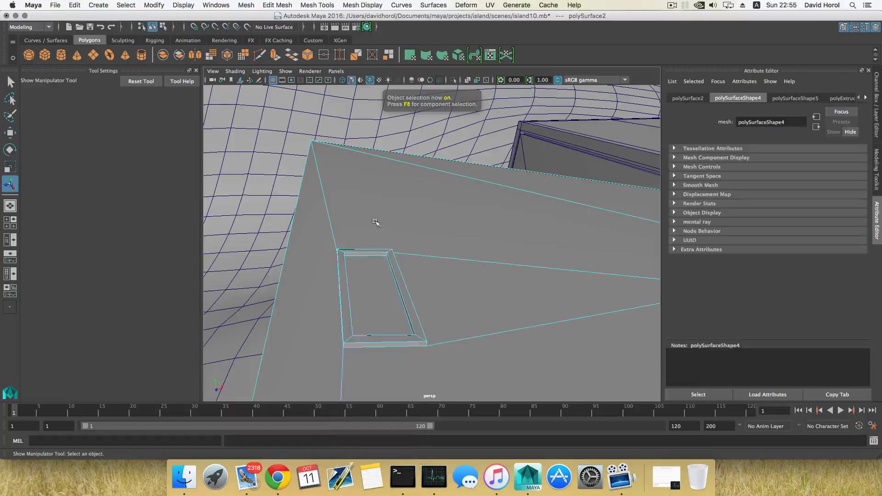
left_click(369, 258)
right_click_drag(365, 257, 387, 283, "shift")
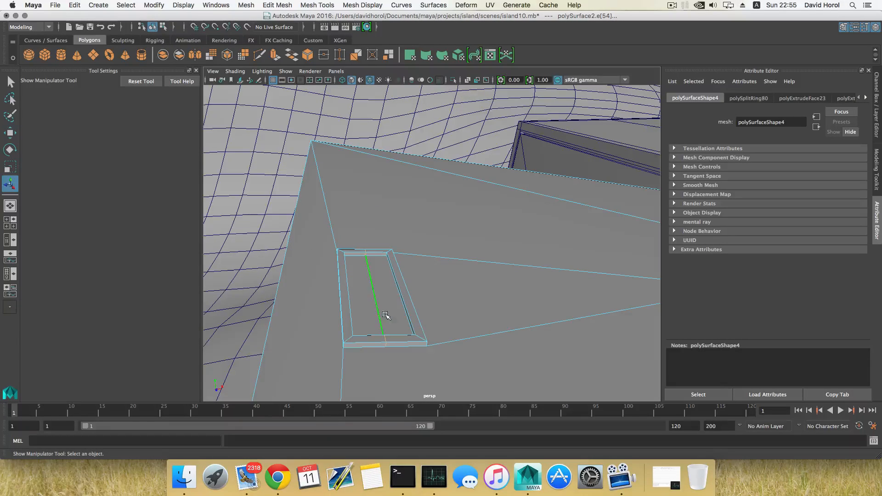
Step: Extrude the half of the inset face nearest the hatch's front edge down into the panel as a recess
right_click_drag(380, 230, 379, 252)
left_click(366, 293)
left_click_drag(449, 347, 429, 346, "alt")
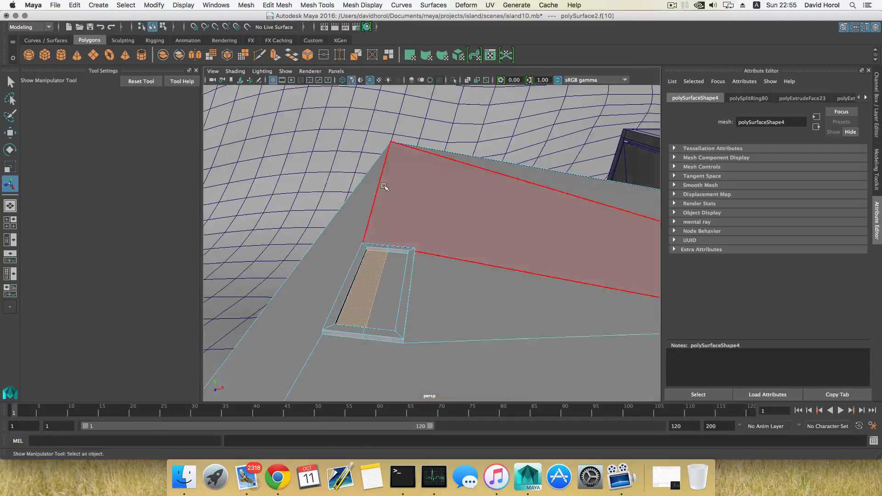
left_click(284, 56)
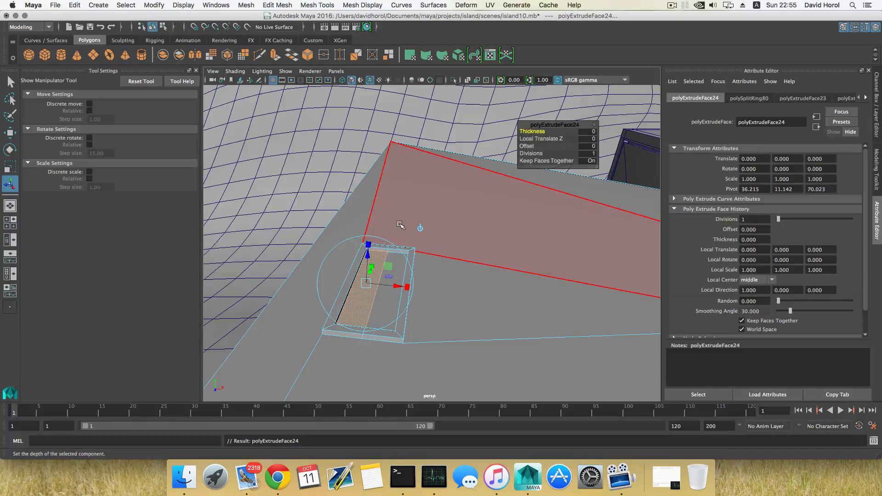
left_click_drag(366, 253, 434, 268)
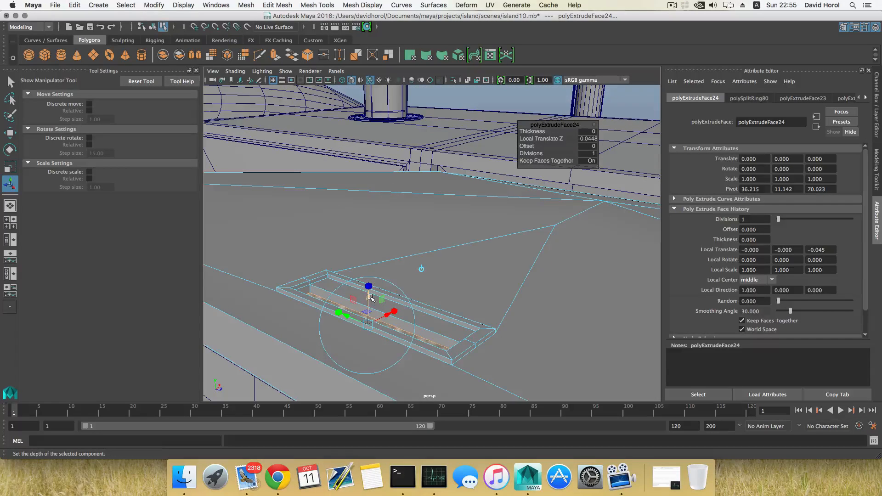
mouse_move(369, 297)
left_mouse_down()
mouse_move(407, 322)
mouse_move(360, 320)
mouse_move(351, 302)
mouse_move(390, 292)
mouse_move(375, 304)
mouse_move(390, 309)
mouse_move(376, 302)
left_mouse_up()
Step: Extrude the recess's long inner wall face and scale it in to 0.798, 0.977 and 0.950 in local X, Y and Z
left_click(409, 332)
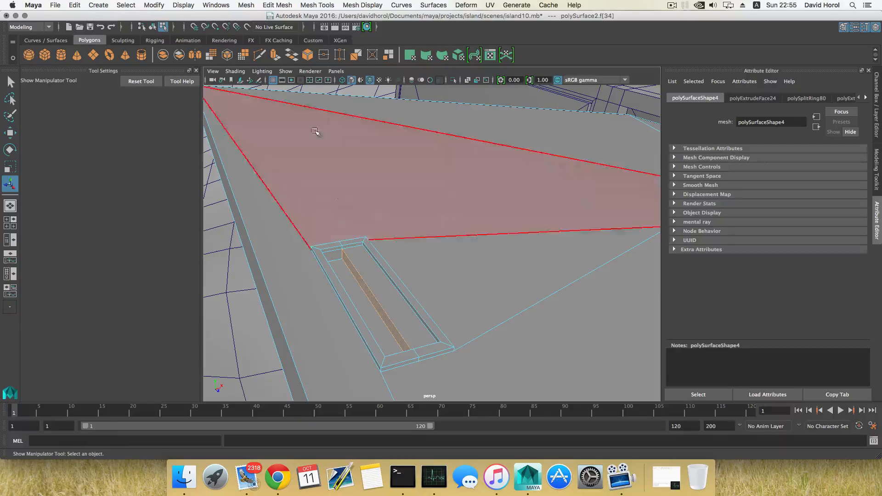
left_click(275, 57)
left_click_drag(391, 283, 374, 265, "alt")
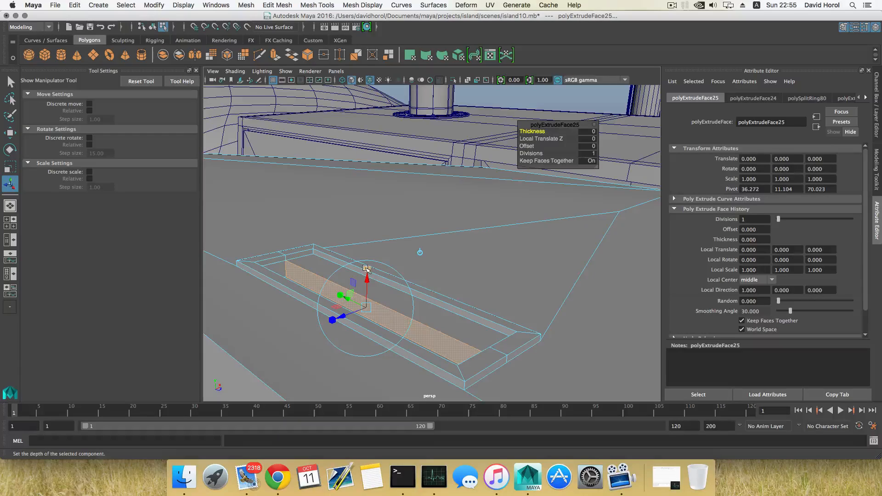
left_click(366, 269)
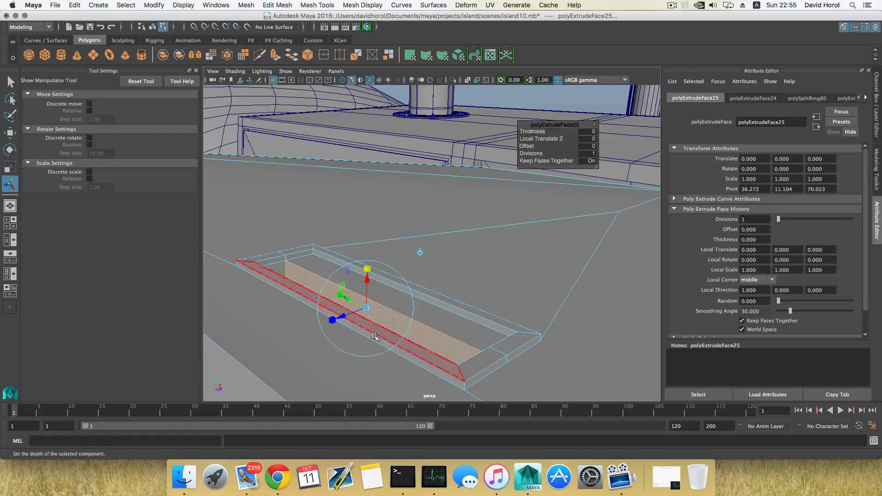
left_click(365, 307)
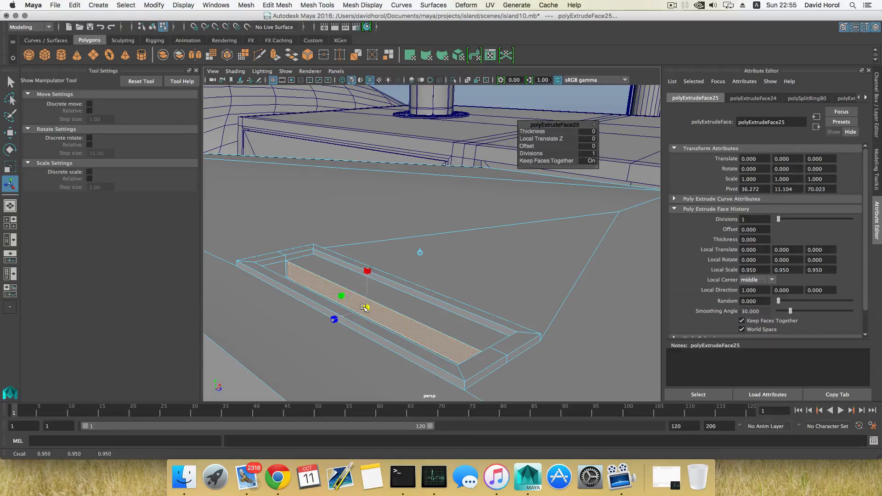
left_click_drag(367, 270, 340, 295)
Step: Extrude the scaled inner wall face again and push it sideways beneath the hatch surface, then return to object selection
left_click_drag(390, 312, 355, 301, "alt")
right_click_drag(355, 301, 447, 323, "alt")
middle_click_drag(448, 324, 460, 301, "alt")
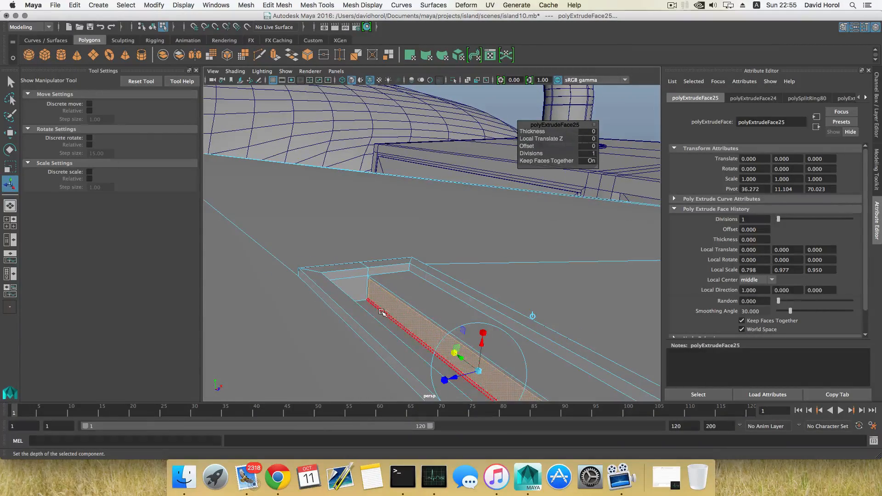
left_click(275, 56)
left_click_drag(456, 377, 519, 343)
key("F8")
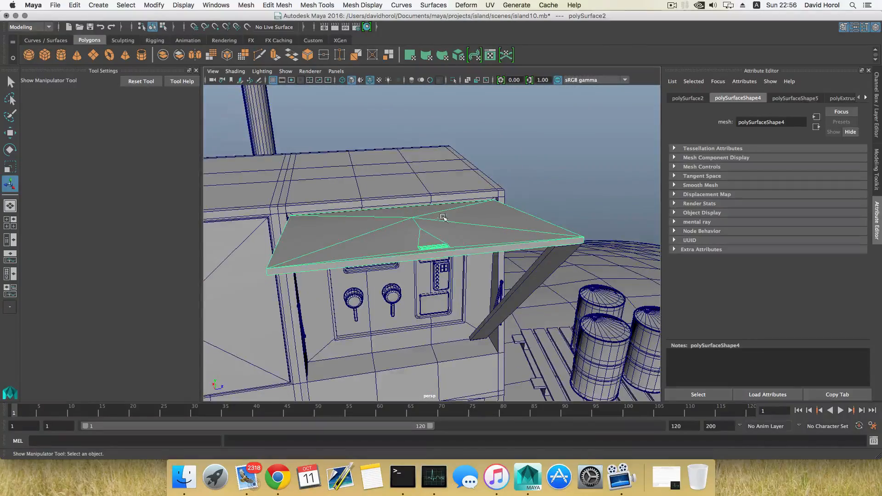
Step: Inspect the recessed detail on the open hatch and the whole cabinet from several sides
middle_click_drag(442, 217, 446, 260, "alt")
left_click_drag(445, 259, 416, 264, "alt")
scroll(483, 271, "up", 5)
scroll(489, 280, "down", 5)
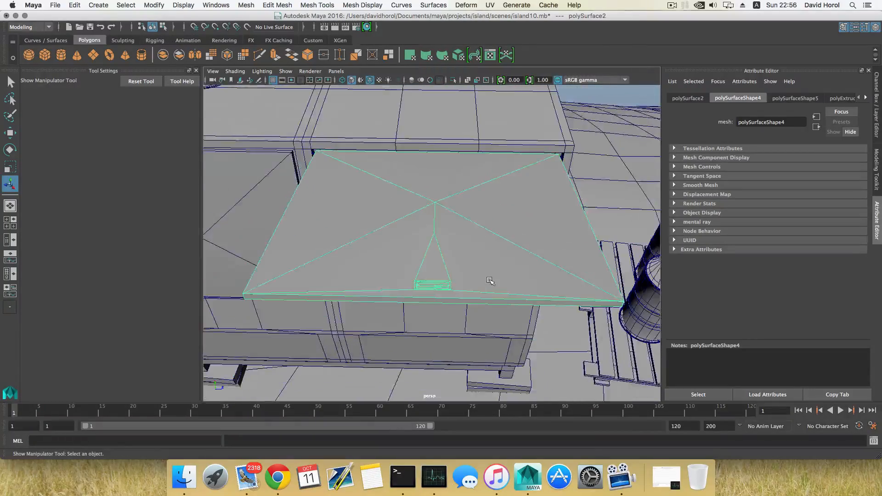
mouse_move(490, 280)
left_mouse_down("alt")
mouse_move(466, 292)
mouse_move(483, 292)
left_mouse_up("alt")
scroll(454, 286, "up", 3)
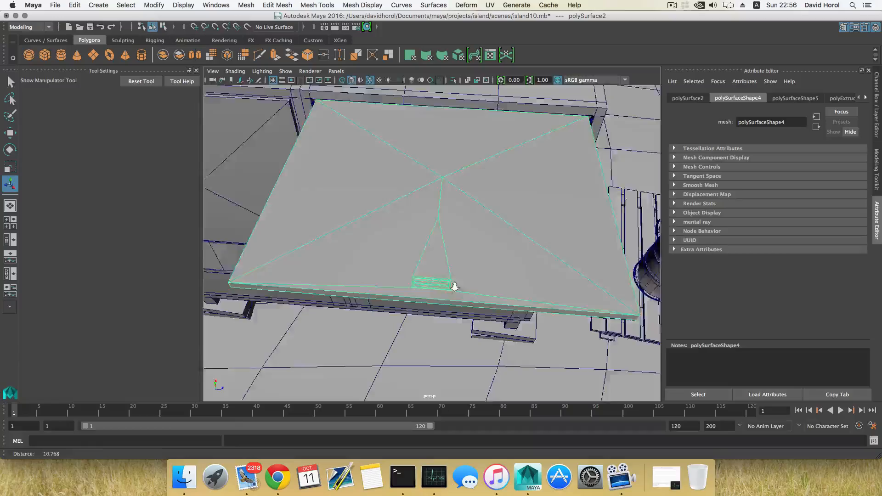
right_click_drag(454, 287, 482, 298, "alt")
middle_click_drag(482, 299, 539, 309, "alt")
right_click_drag(539, 309, 636, 338, "alt")
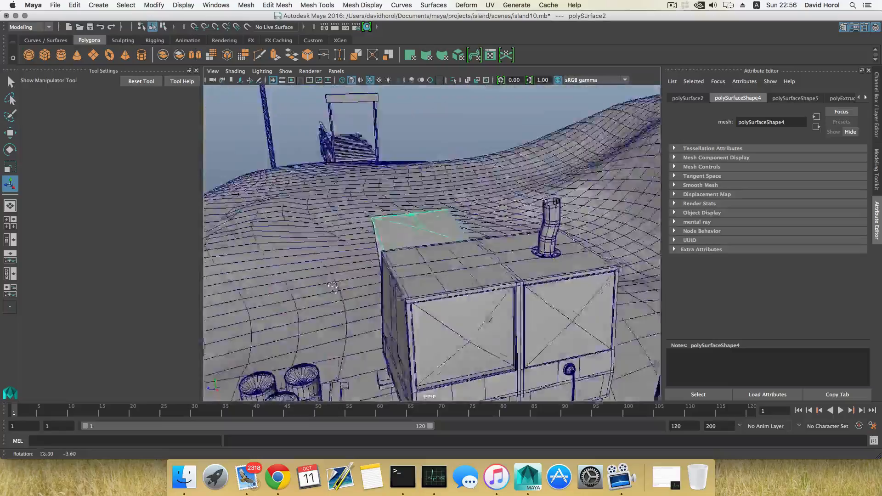
left_click_drag(423, 289, 404, 287, "alt")
scroll(456, 303, "up", 5)
scroll(458, 306, "down", 5)
left_click_drag(469, 301, 383, 287, "alt")
scroll(391, 297, "down", 8)
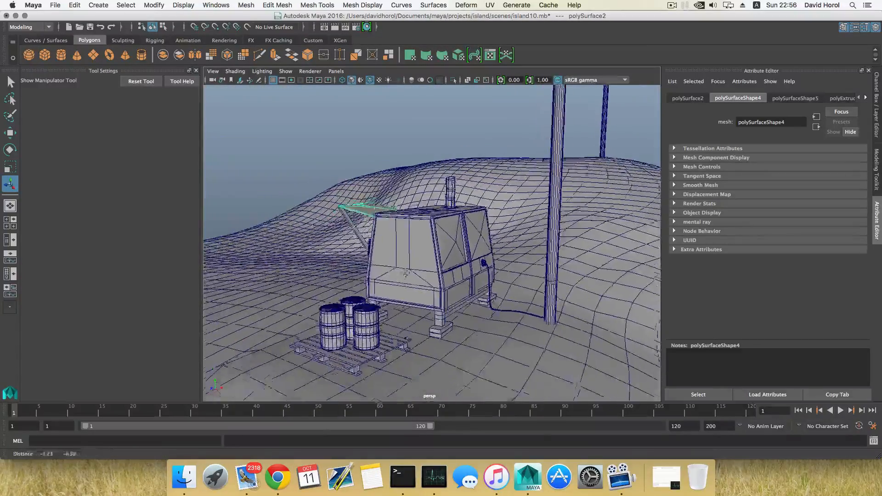
Step: Examine the cabinet's legs and underside, select the cabinet body, and isolate it in the viewport
scroll(427, 331, "up", 8)
left_click_drag(437, 336, 526, 350, "alt")
middle_click_drag(526, 350, 486, 294, "alt")
scroll(479, 295, "up", 5)
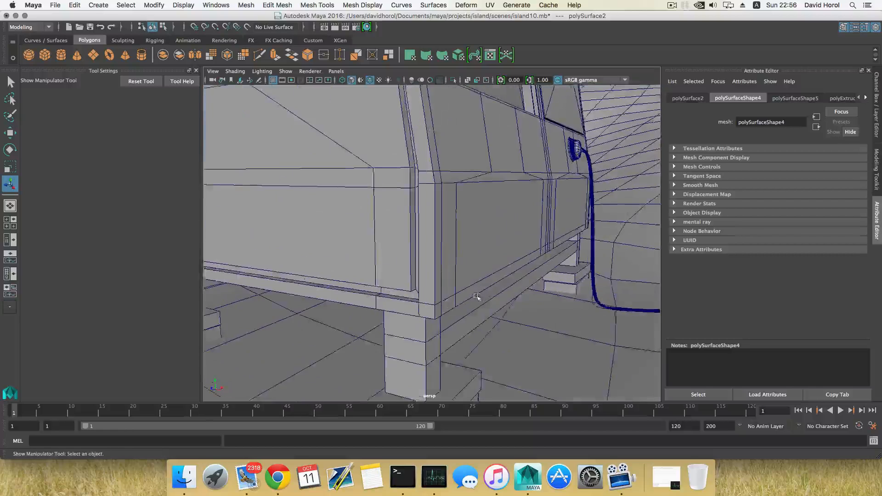
left_click_drag(478, 296, 473, 291, "alt")
scroll(473, 291, "down", 3)
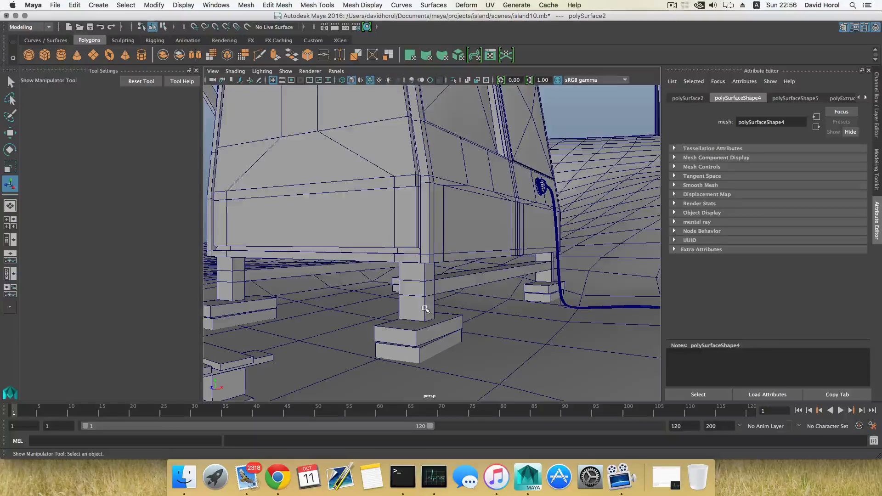
left_click(421, 310)
right_click_drag(421, 273, 375, 289, "shift")
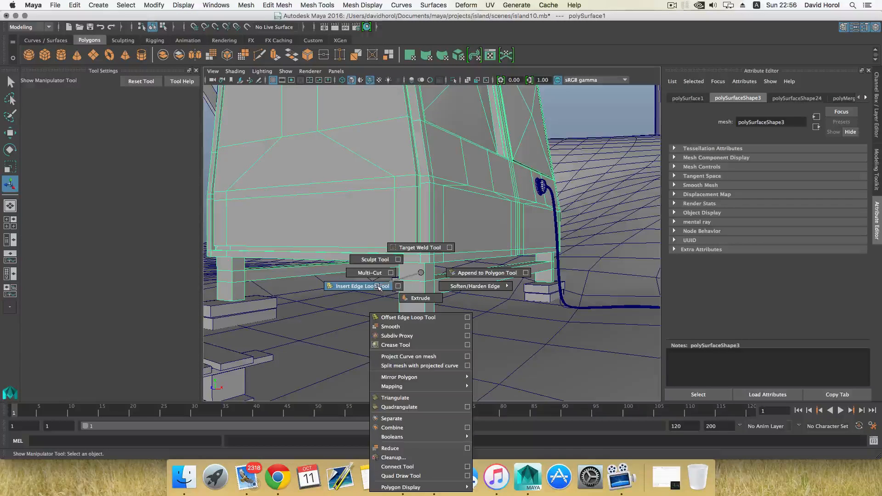
right_click_drag(390, 287, 418, 273, "shift")
left_click_drag(383, 277, 507, 280, "alt")
scroll(402, 266, "down", 3)
left_click_drag(454, 298, 441, 294, "alt")
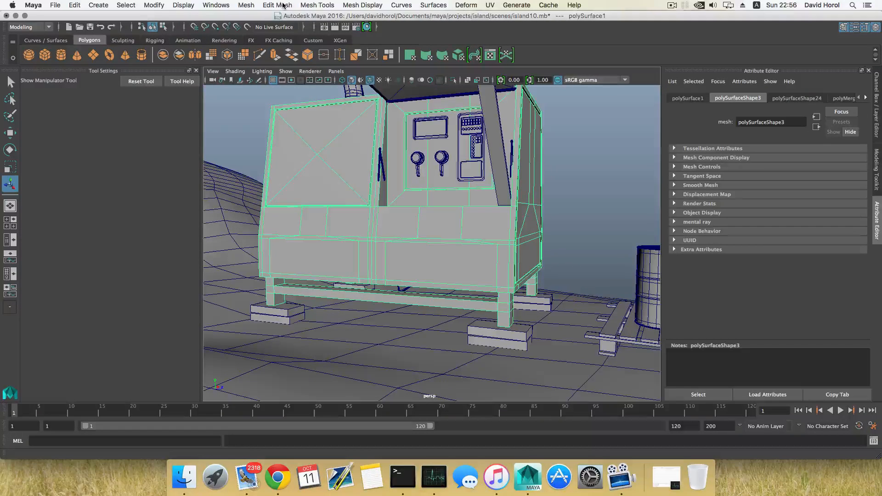
left_click(453, 79)
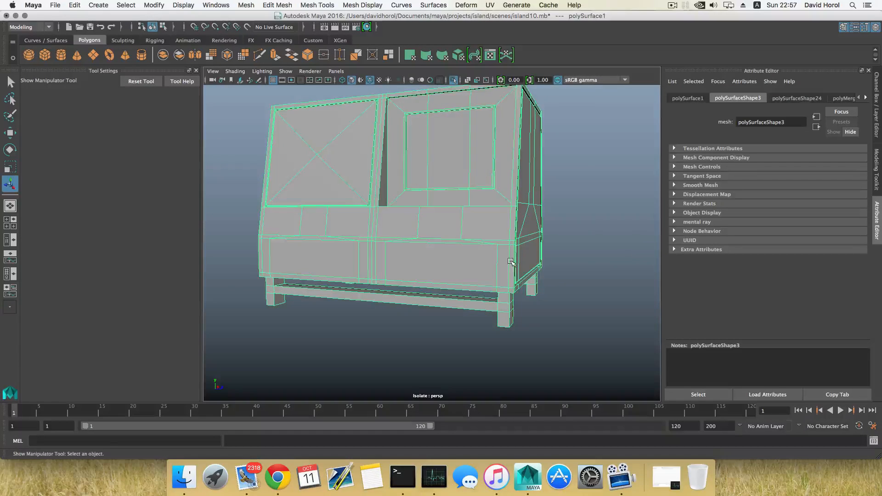
Step: Select the bottom faces of all four cabinet legs, end the isolation, and raise the faces slightly off the support blocks
scroll(494, 221, "up", 3)
left_click_drag(494, 222, 490, 205, "alt")
right_click_drag(480, 187, 481, 212)
left_click_drag(480, 211, 472, 191, "alt")
left_click(472, 191)
left_click(518, 228)
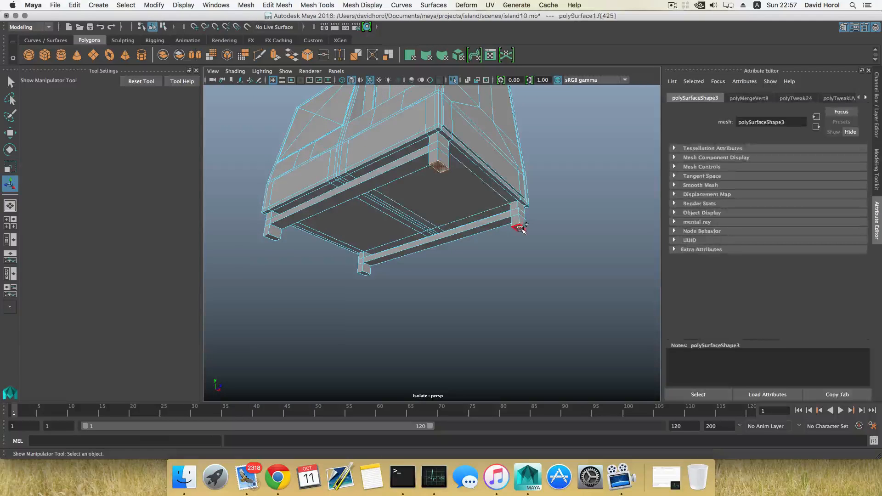
left_click(518, 228, "shift")
left_click_drag(518, 227, 283, 204, "alt")
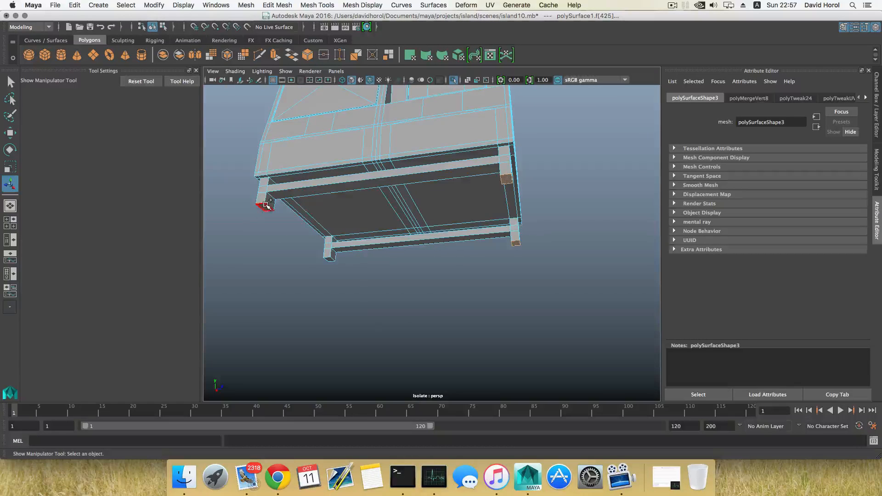
left_click_drag(331, 245, 294, 220, "alt")
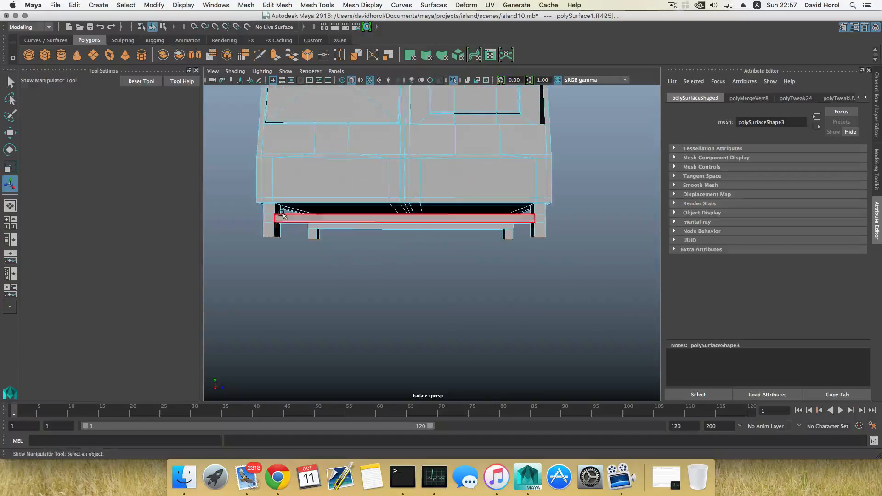
left_click_drag(446, 219, 304, 214, "alt")
left_click_drag(423, 216, 470, 238, "alt")
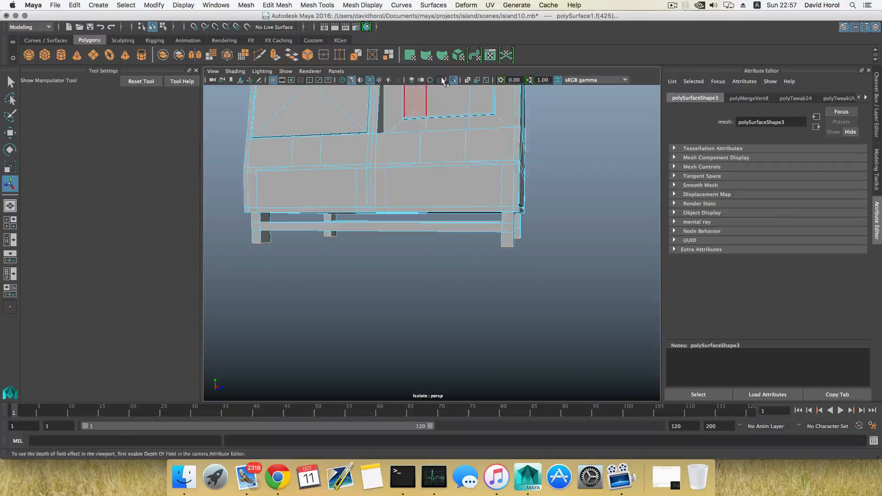
left_click(454, 80)
key("w")
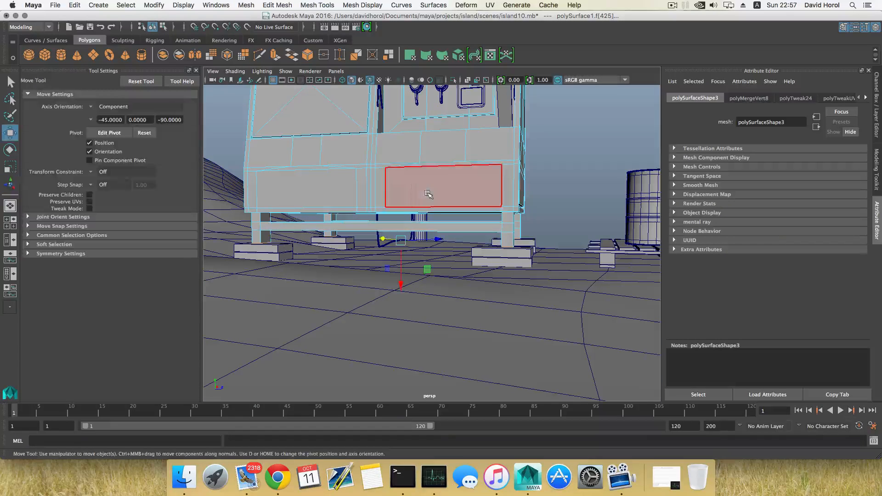
left_click_drag(402, 286, 401, 280)
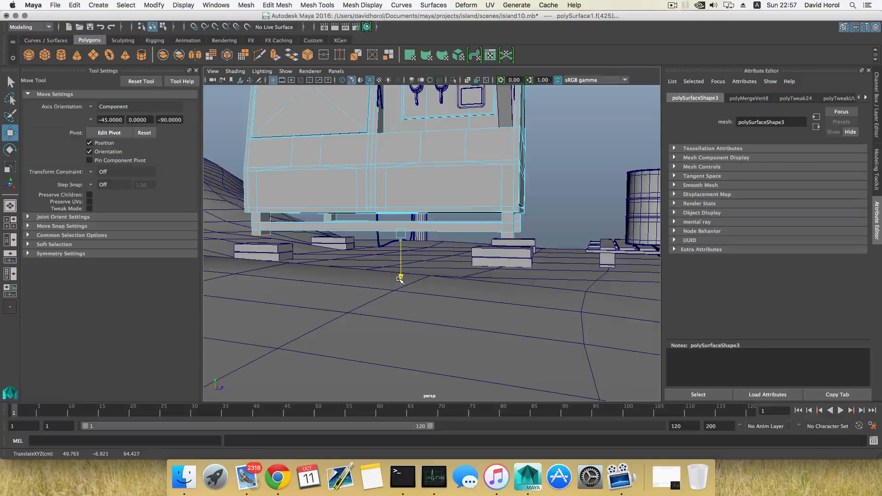
Step: Extrude the four leg bottom faces and lower them back onto the support blocks, to about -7.71 cm in Y
left_click(275, 55)
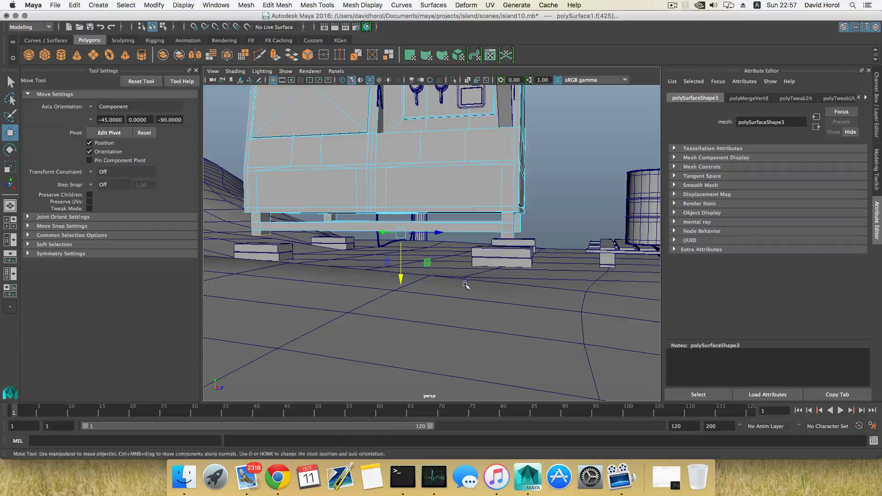
key("w")
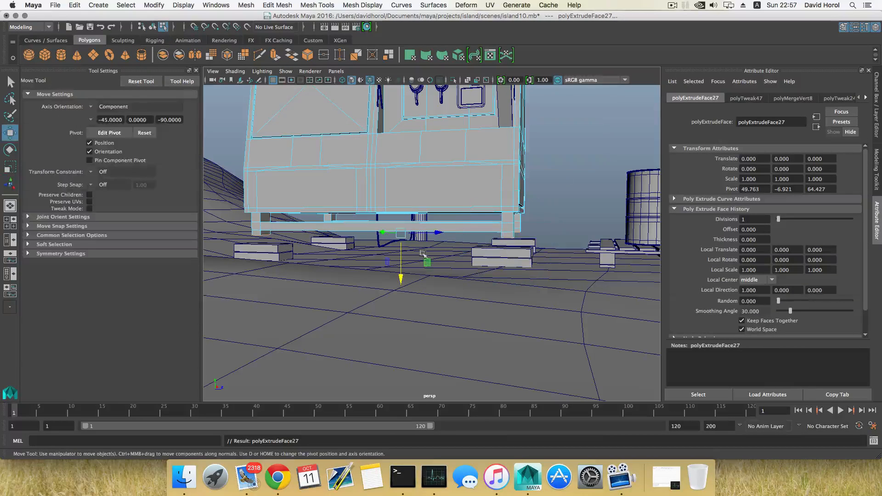
left_click_drag(400, 279, 404, 283)
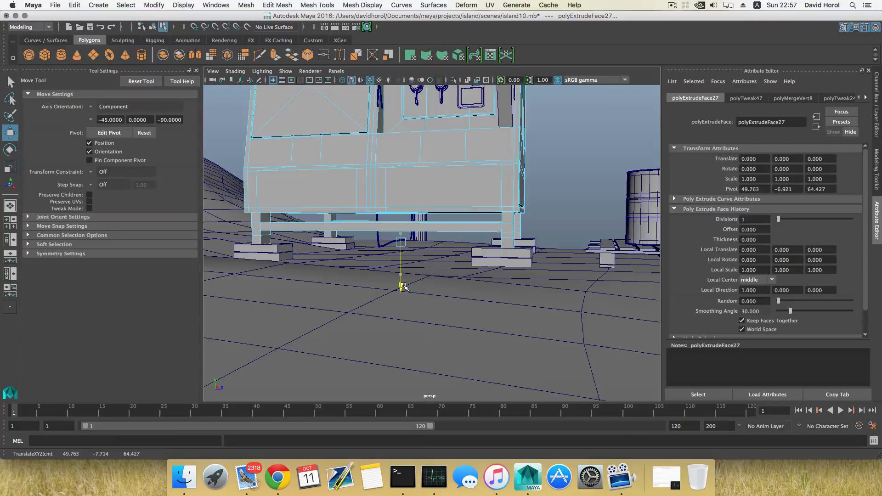
Step: Select the horizontal edge loops just above the feet of all four legs and lower them slightly
left_click_drag(497, 278, 451, 272, "alt")
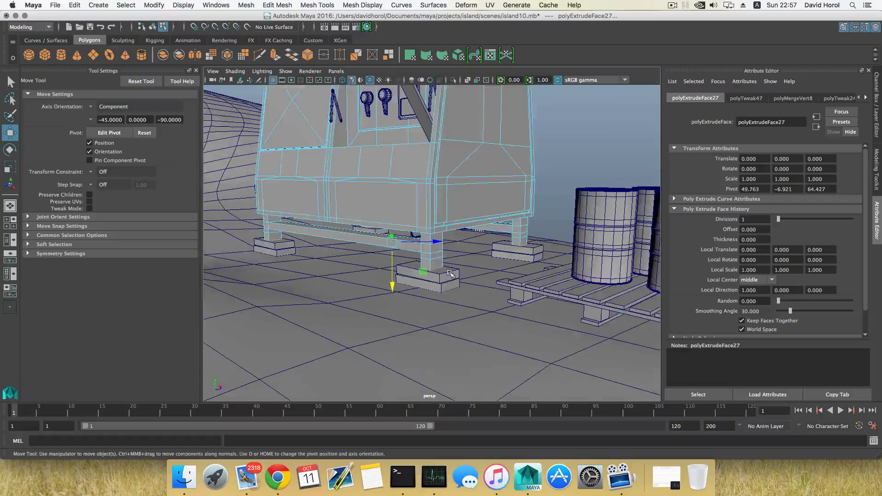
middle_click_drag(452, 272, 483, 271, "alt")
right_click_drag(483, 271, 518, 257, "alt")
middle_click_drag(565, 256, 477, 260, "alt")
double_click(578, 224, "shift")
left_click_drag(440, 285, 404, 249, "alt")
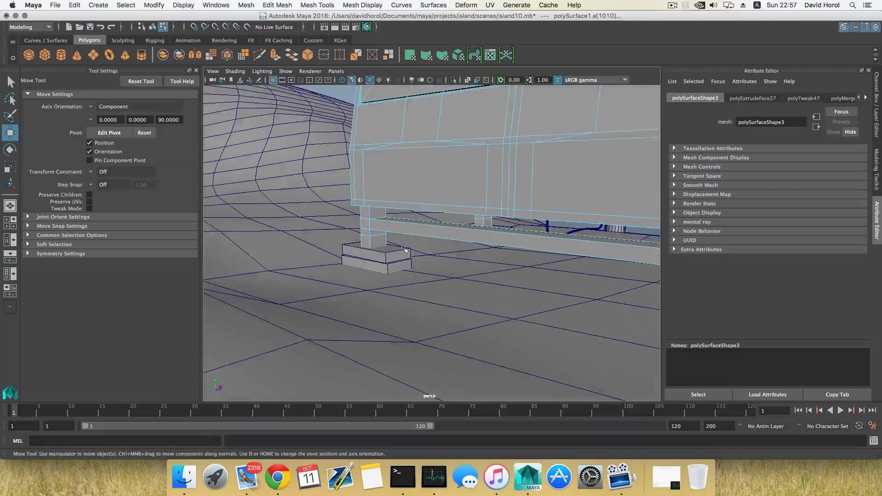
double_click(364, 235, "shift")
left_click_drag(280, 260, 341, 258, "alt")
double_click(269, 233, "shift")
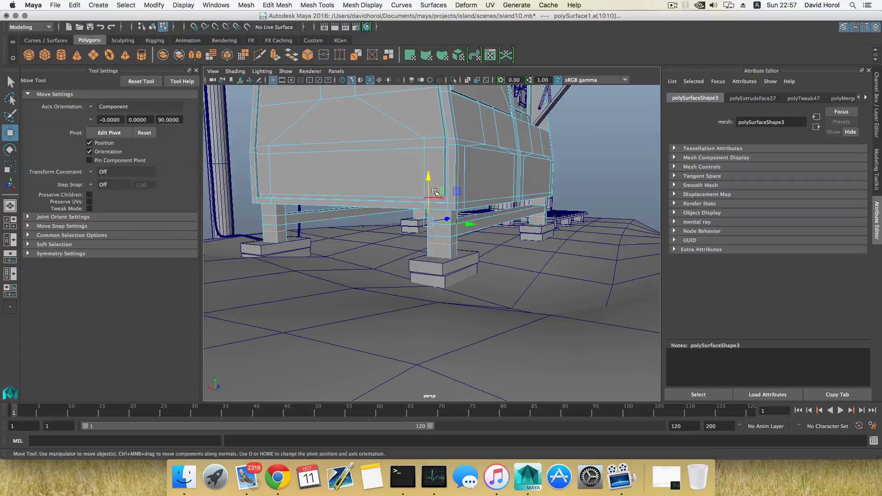
left_click_drag(429, 179, 430, 185)
Step: Extrude the narrow side faces around the base of all four legs outward by 0.805 to form foot plates
right_click_drag(435, 222, 435, 250)
left_click(438, 256)
left_click_drag(437, 256, 358, 266, "alt")
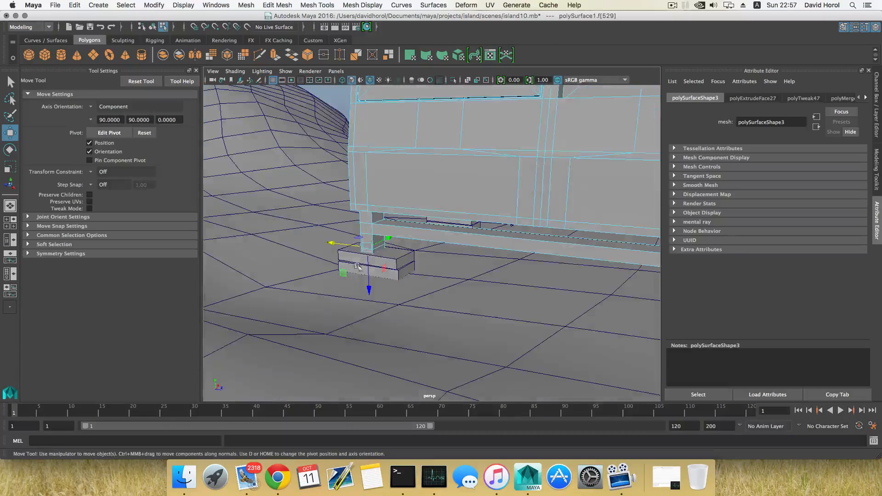
left_click(378, 249, "shift")
middle_click_drag(629, 290, 490, 283, "alt")
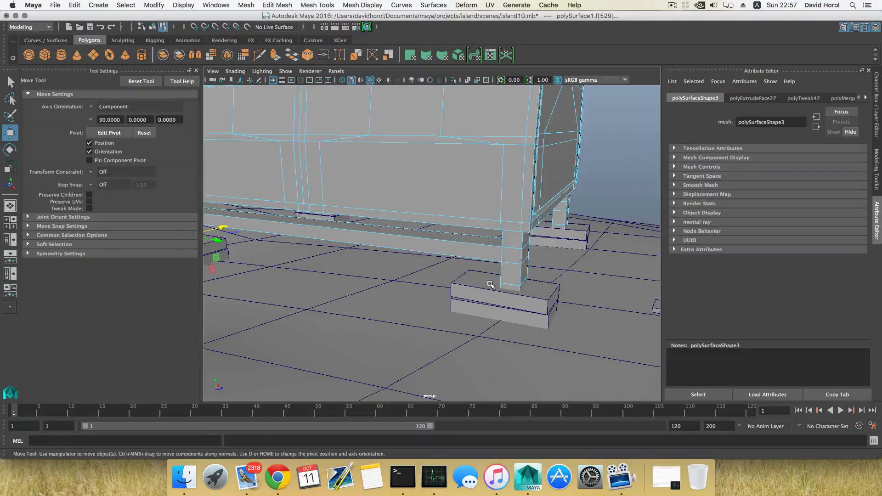
key("q")
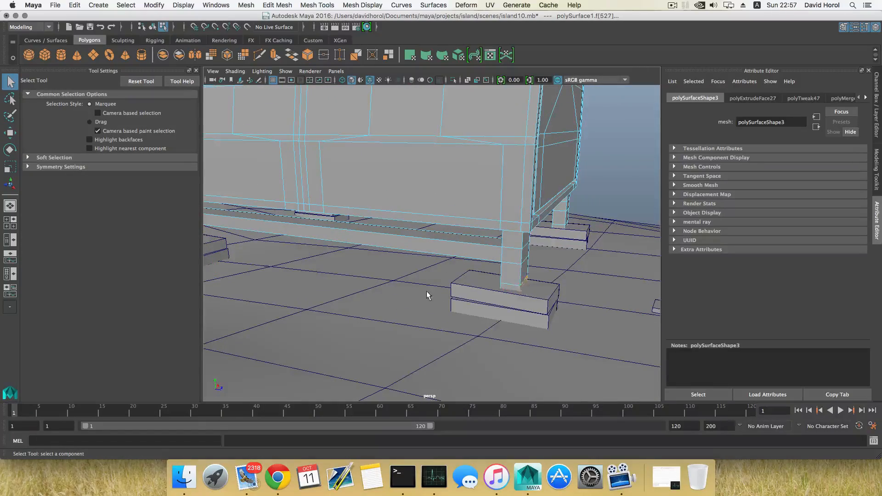
left_click_drag(427, 294, 311, 250, "alt")
left_click(595, 246, "shift")
left_click(426, 295, "shift")
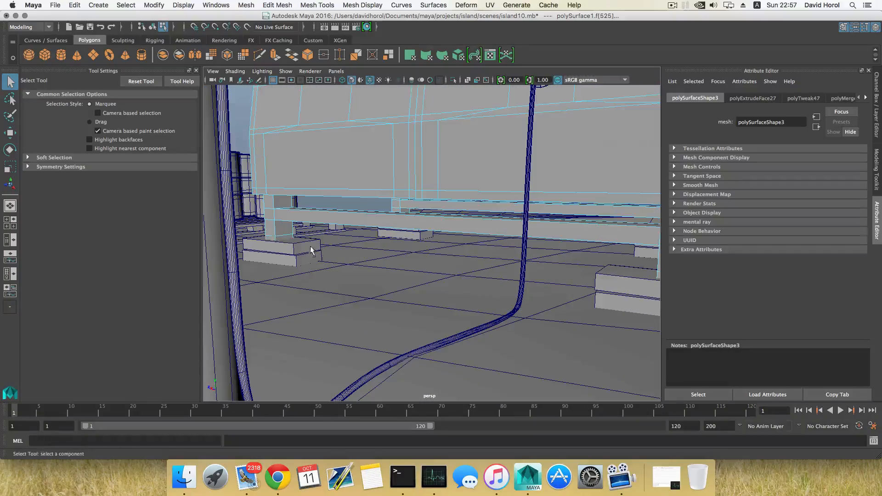
left_click_drag(463, 267, 255, 207, "alt")
left_click(361, 308, "shift")
left_click(274, 55)
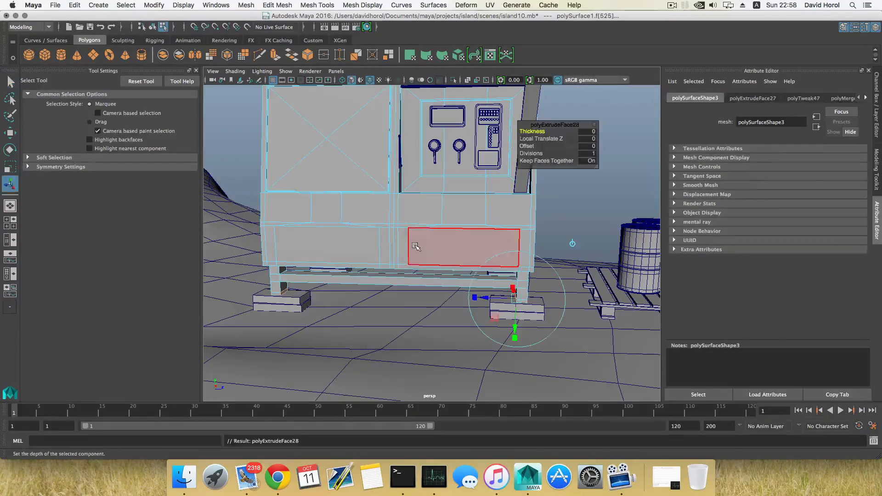
left_click(485, 299)
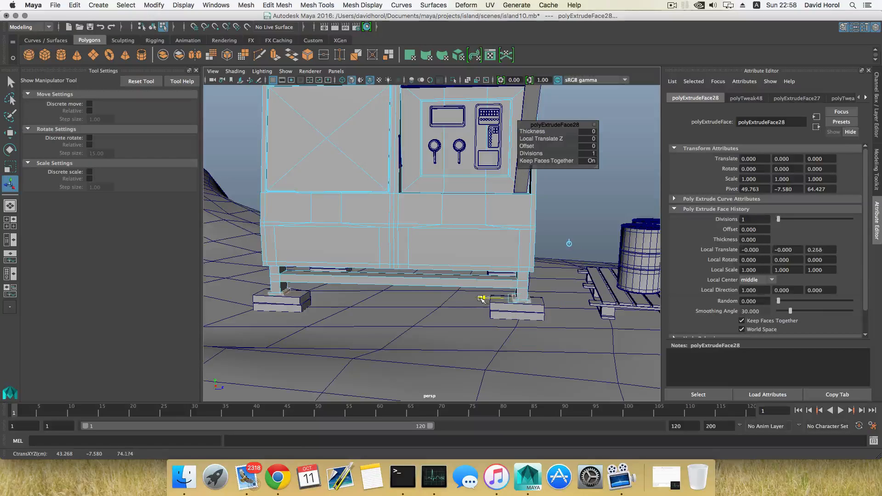
left_click_drag(477, 298, 406, 321)
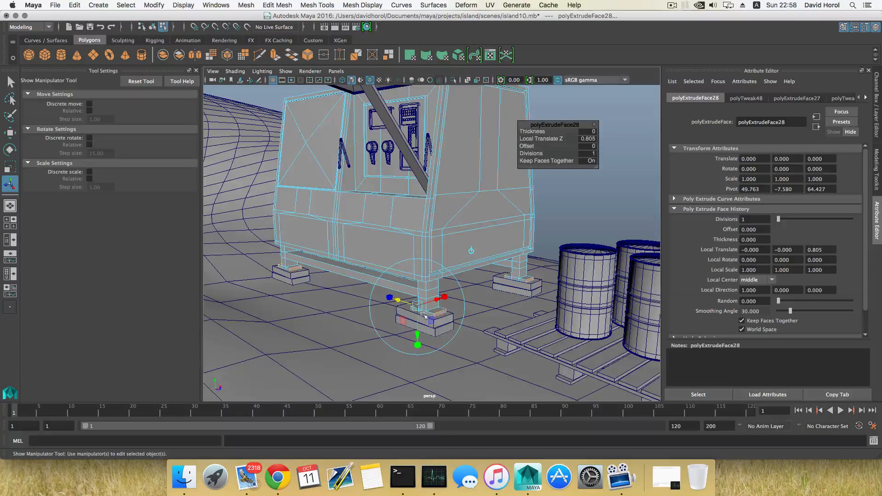
Step: Check the extruded foot plates up close and from the front, and return to object selection
middle_click_drag(403, 324, 428, 279, "alt")
right_click_drag(429, 279, 523, 314, "alt")
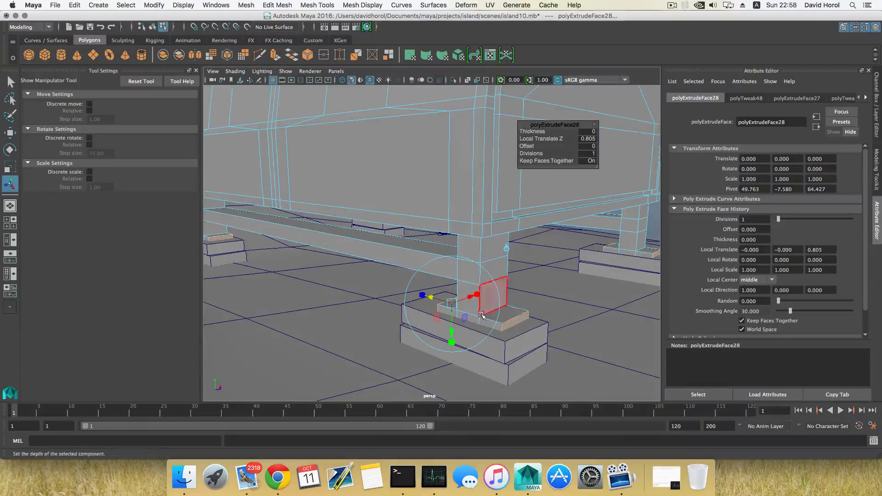
left_click_drag(481, 315, 511, 312, "alt")
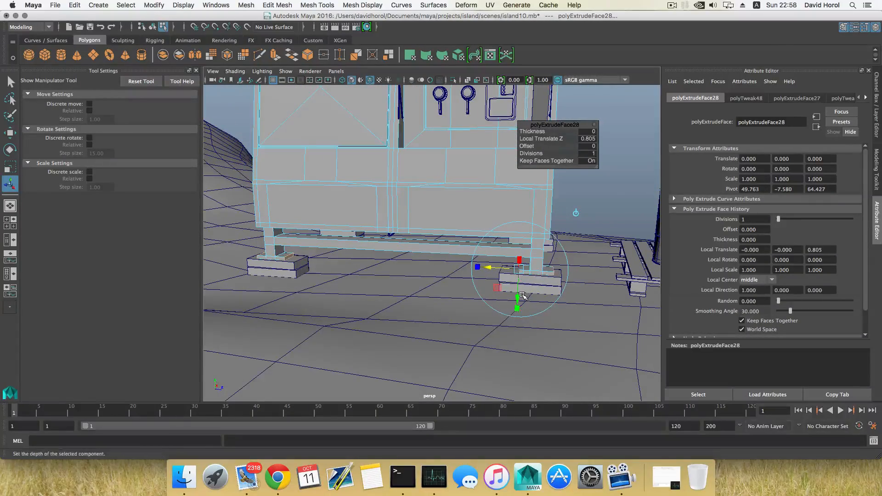
key("F8")
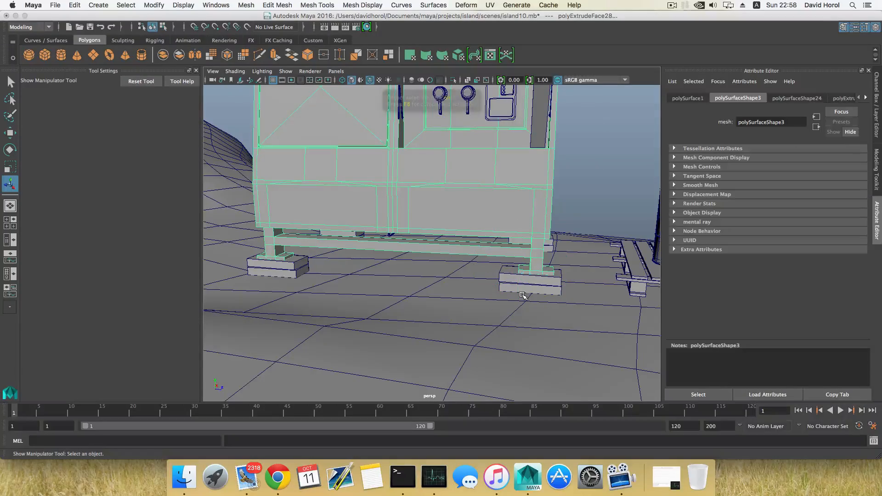
Step: Examine the island from the cabinet across to the utility pole and gateway beside the pier
scroll(523, 293, "down", 5)
left_click_drag(510, 248, 538, 248, "alt")
scroll(539, 249, "down", 8)
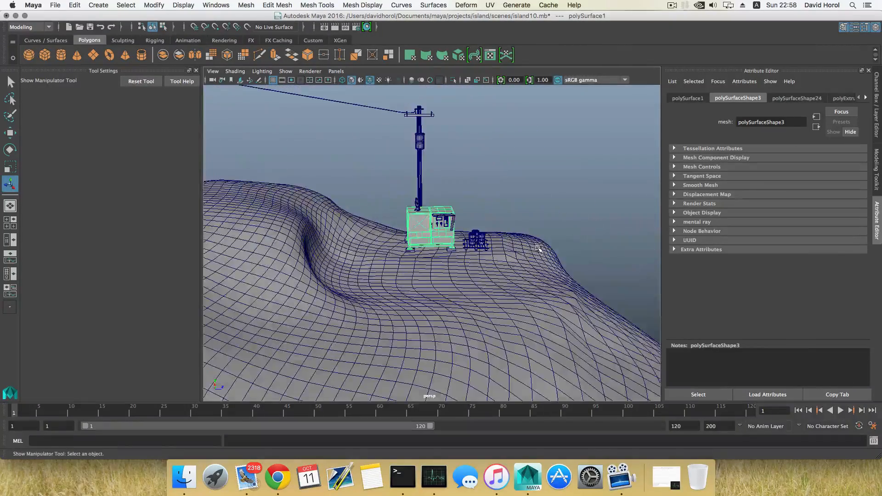
middle_click_drag(520, 255, 389, 234, "alt")
left_click_drag(389, 235, 325, 288, "alt")
left_click_drag(365, 282, 398, 278, "alt")
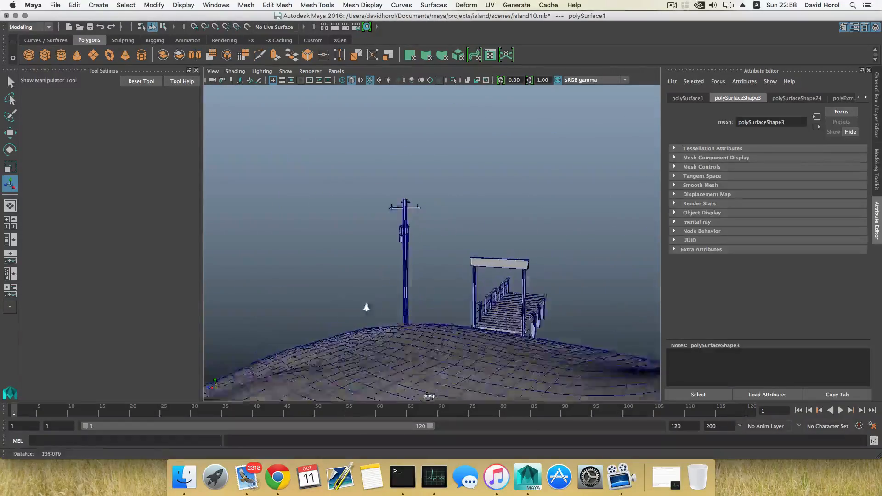
right_click_drag(366, 307, 384, 355, "alt")
middle_click_drag(384, 355, 393, 280, "alt")
left_click_drag(394, 280, 439, 282, "alt")
middle_click_drag(340, 280, 384, 269, "alt")
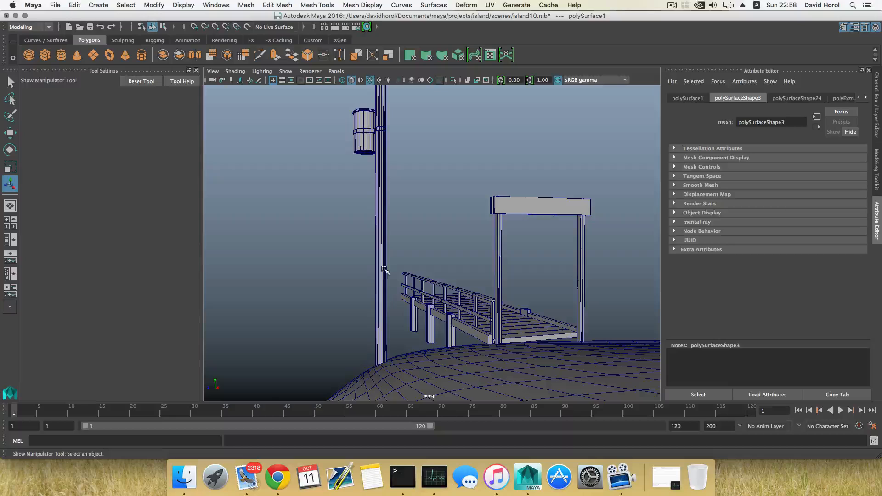
left_click_drag(402, 298, 357, 294, "alt")
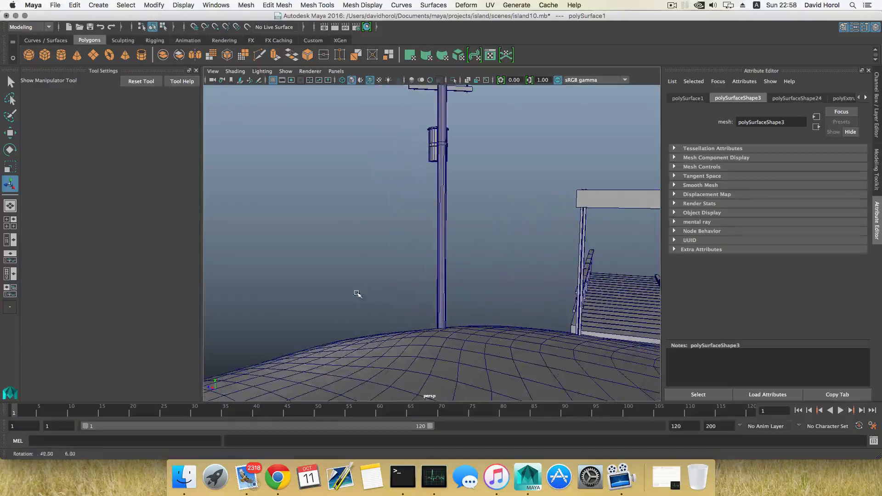
left_click_drag(432, 301, 425, 361, "alt")
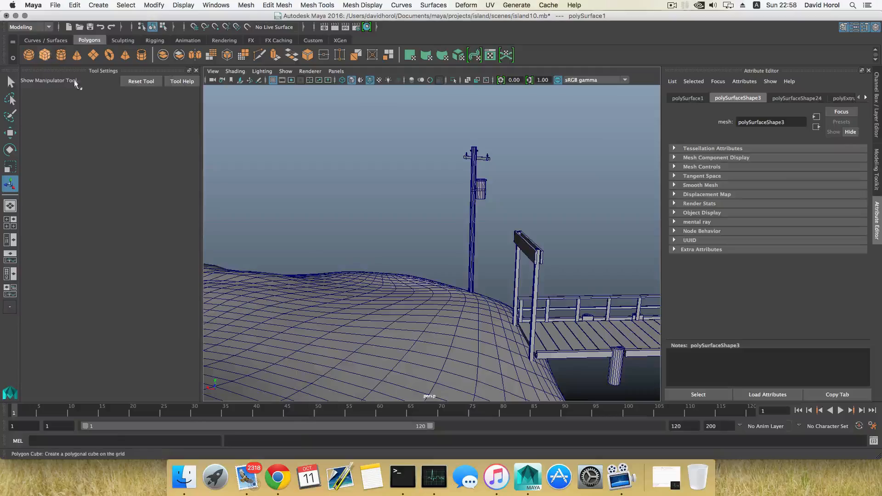
Step: Create a polygon cube and move it horizontally across the island towards the pier
left_click(47, 53)
left_click_drag(393, 285, 468, 181, "alt")
key("w")
left_click_drag(569, 203, 452, 238, "alt")
middle_click_drag(453, 238, 358, 214, "alt")
left_click_drag(359, 213, 398, 189, "alt")
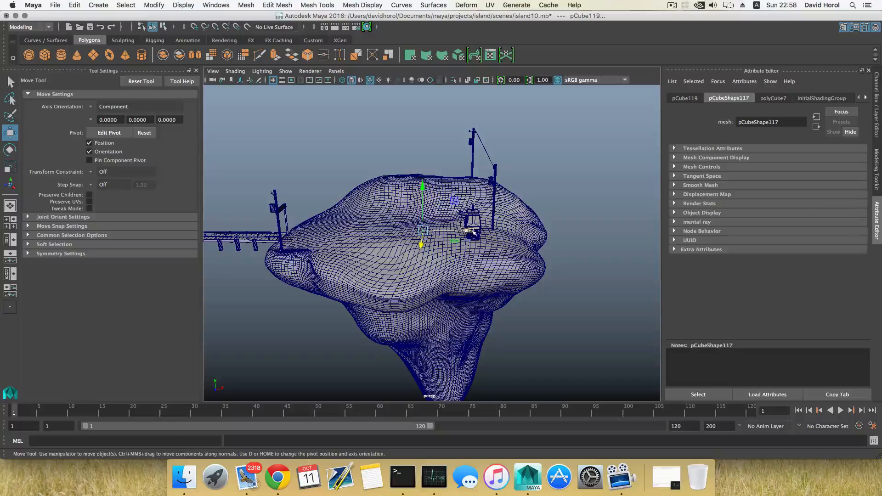
left_click_drag(469, 231, 440, 231)
Step: Examine the new cube's position relative to the island's surface up close
left_click_drag(342, 238, 455, 234, "alt")
middle_click_drag(454, 234, 323, 215, "alt")
right_click_drag(324, 215, 547, 271, "alt")
middle_click_drag(409, 243, 360, 252, "alt")
left_click_drag(360, 253, 350, 276, "alt")
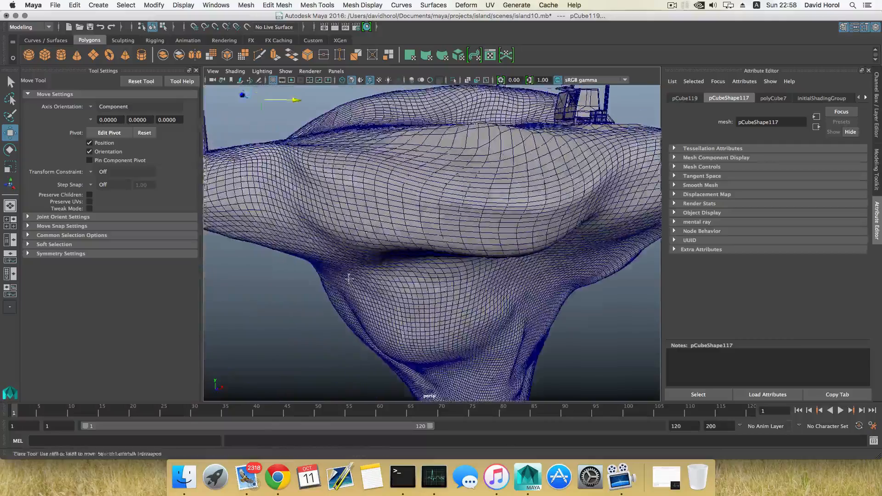
middle_click_drag(464, 266, 549, 377, "alt")
right_click_drag(306, 227, 459, 243, "alt")
middle_click_drag(284, 218, 547, 326, "alt")
right_click_drag(336, 284, 398, 291, "alt")
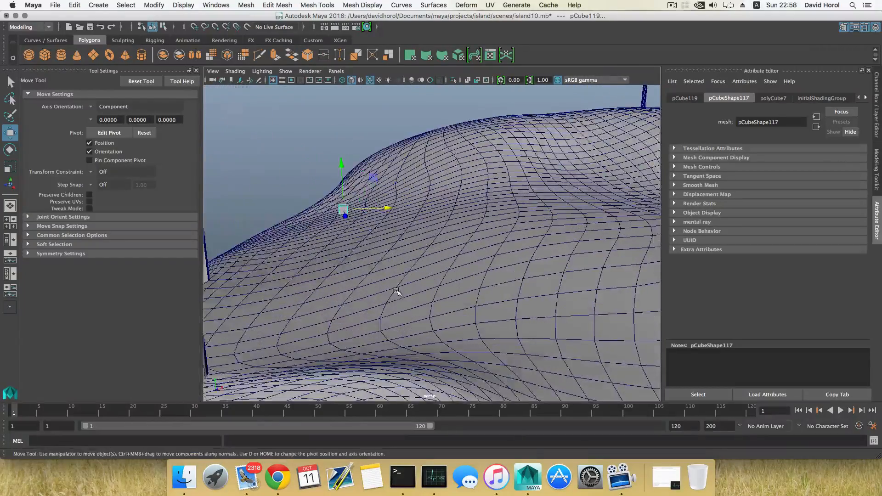
Step: Scale the new cube up uniformly to about 2.94 times its original size
middle_click_drag(398, 292, 450, 326, "alt")
right_click_drag(386, 315, 368, 305, "alt")
key("f")
left_click_drag(425, 300, 382, 310, "alt")
right_click_drag(446, 315, 405, 296, "alt")
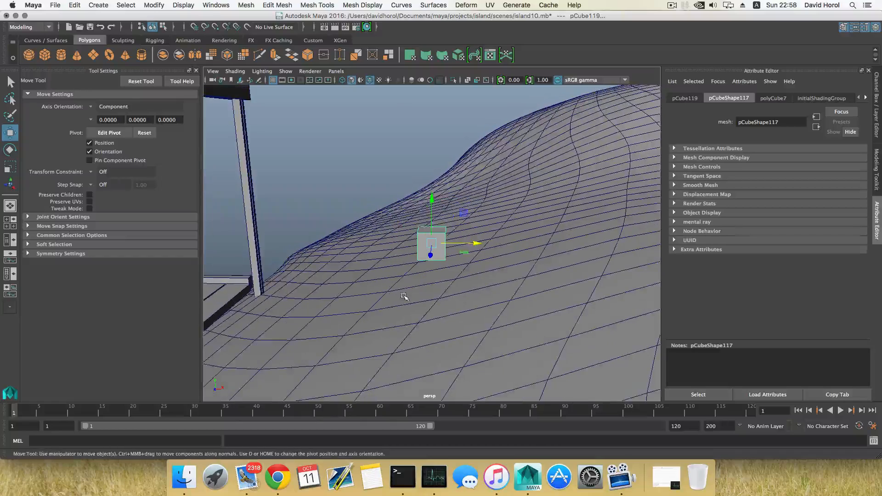
left_click_drag(404, 296, 417, 268, "alt")
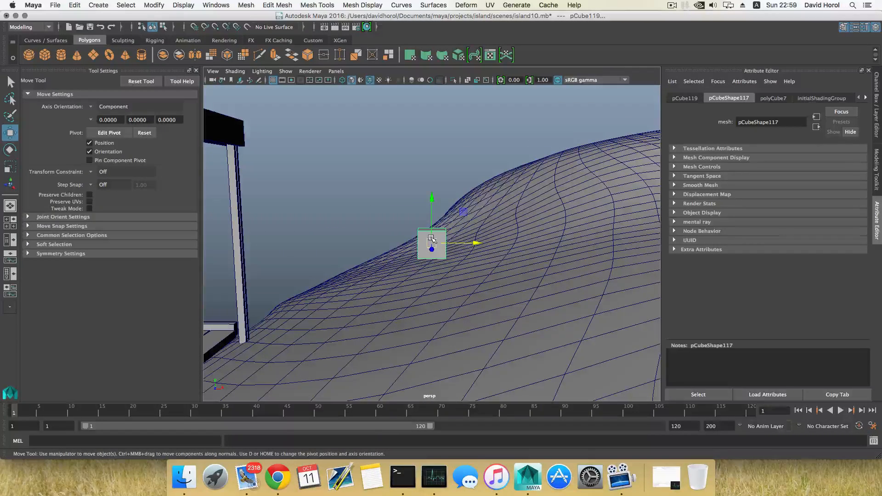
key("r")
right_click_drag(433, 244, 478, 252, "alt")
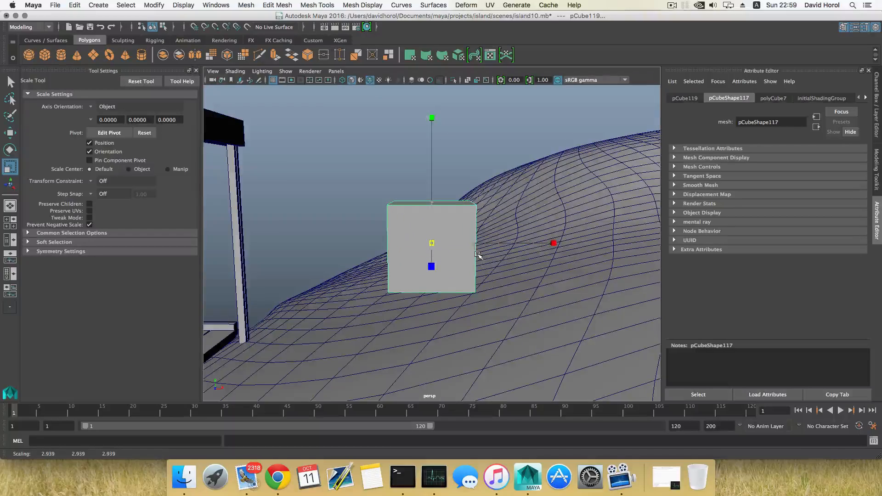
Step: Raise the cube above the island's surface and move it against the utility pole beside the pier
left_click_drag(478, 252, 417, 258, "alt")
scroll(312, 258, "down", 10)
key("w")
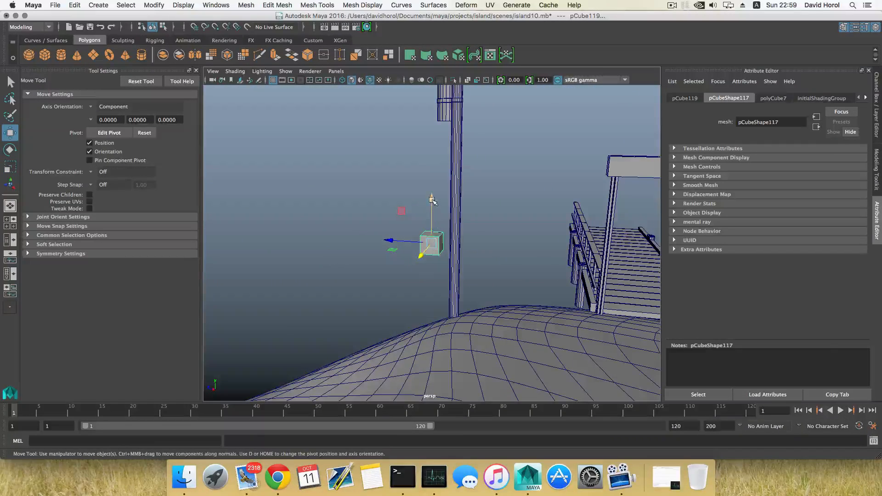
left_click_drag(432, 200, 387, 236)
left_click_drag(404, 269, 333, 298)
Step: Scale the cube into a tall box on the utility pole, with a vertical scale of about 11.2
key("r")
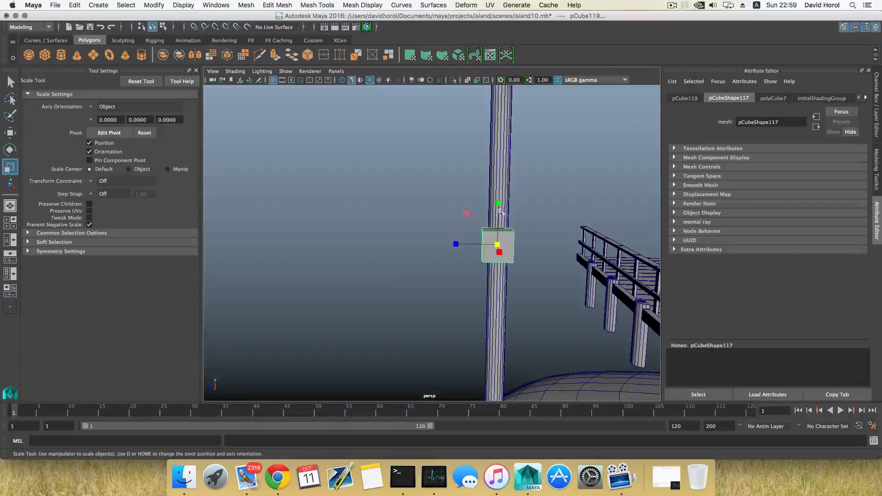
left_click_drag(499, 209, 499, 124)
left_click_drag(501, 202, 500, 186)
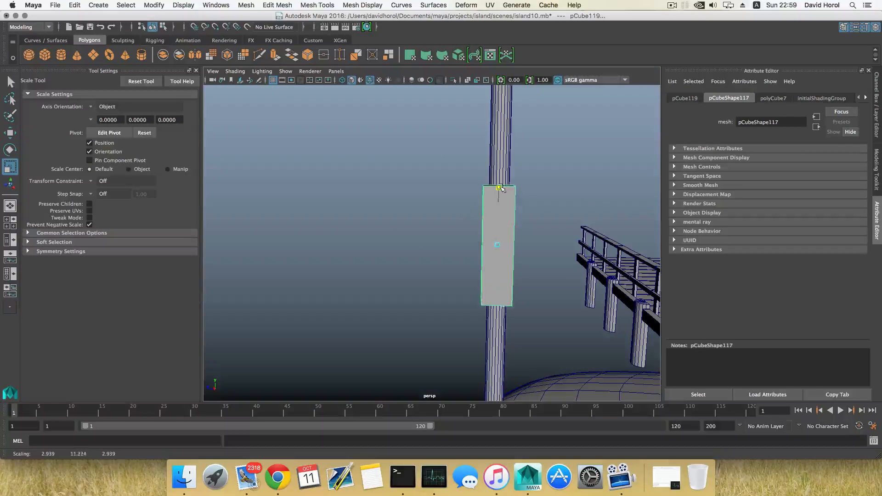
left_click_drag(516, 250, 429, 281, "alt")
right_click_drag(429, 281, 387, 276, "alt")
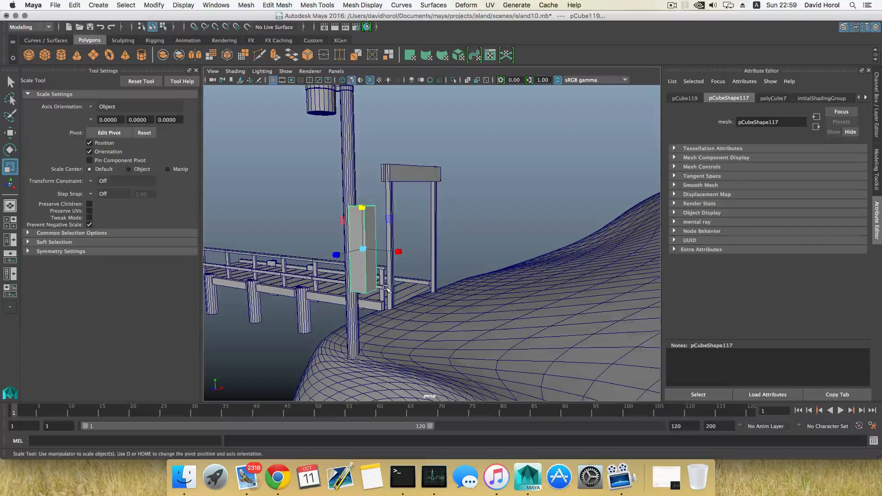
left_click_drag(372, 259, 353, 248, "alt")
left_click_drag(409, 239, 435, 255)
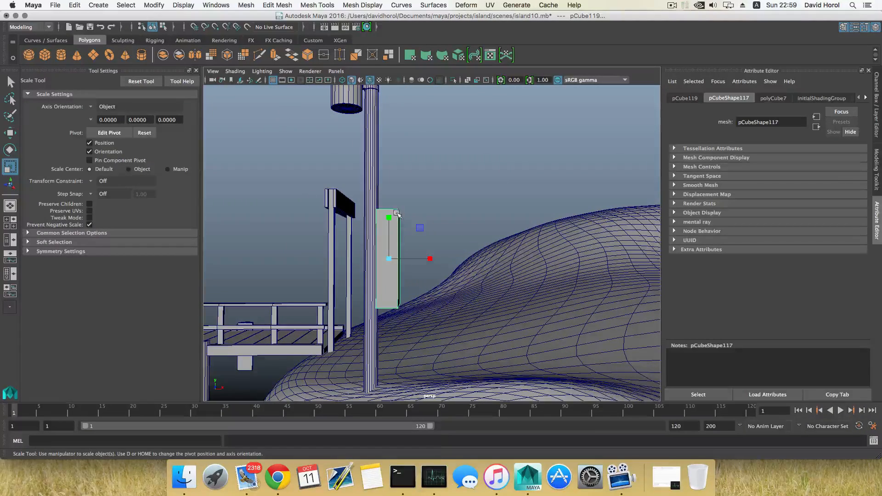
Step: Move the vertices of the box's outer face away from the pole to deepen the box, and return to object selection
right_click_drag(396, 213, 359, 212)
left_click_drag(395, 199, 415, 317)
key("w")
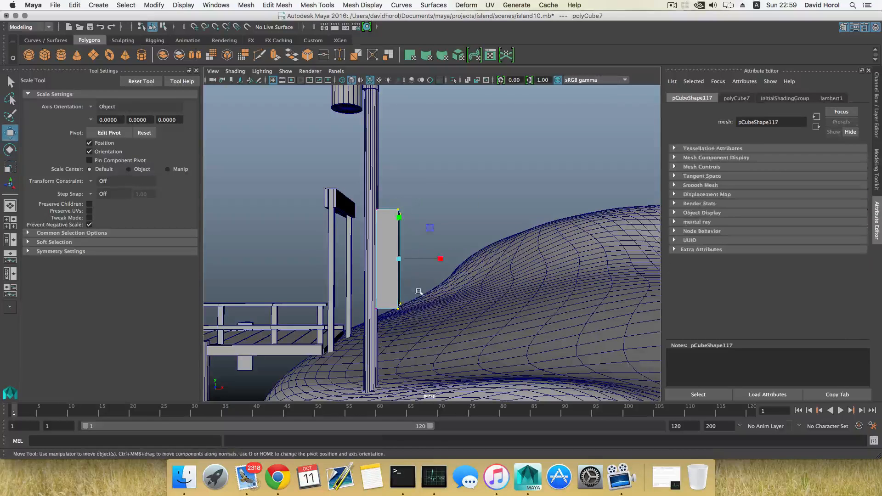
left_click_drag(441, 259, 374, 302)
key("F8")
Step: Insert a vertical edge loop through the middle of the box's front face by splitting the edge ring
middle_click_drag(378, 302, 382, 264, "alt")
left_click_drag(382, 264, 403, 285, "alt")
right_click_drag(402, 200, 399, 169)
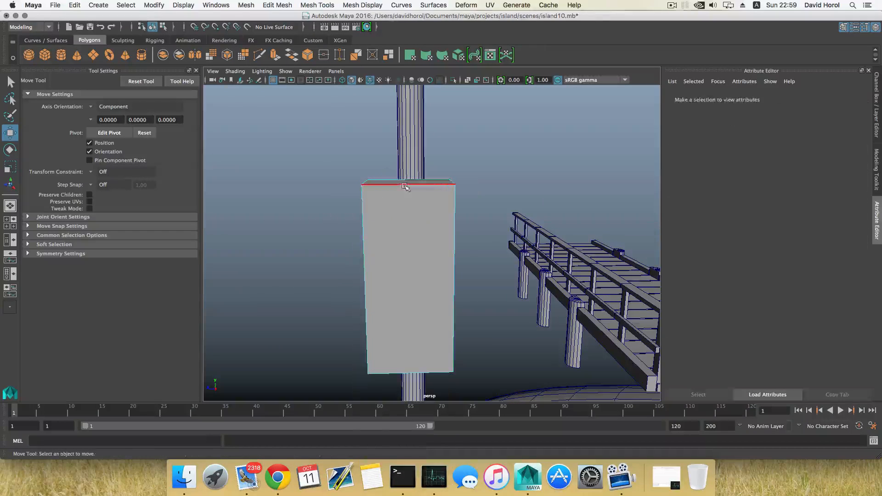
left_click(407, 183)
right_click(407, 185, "shift")
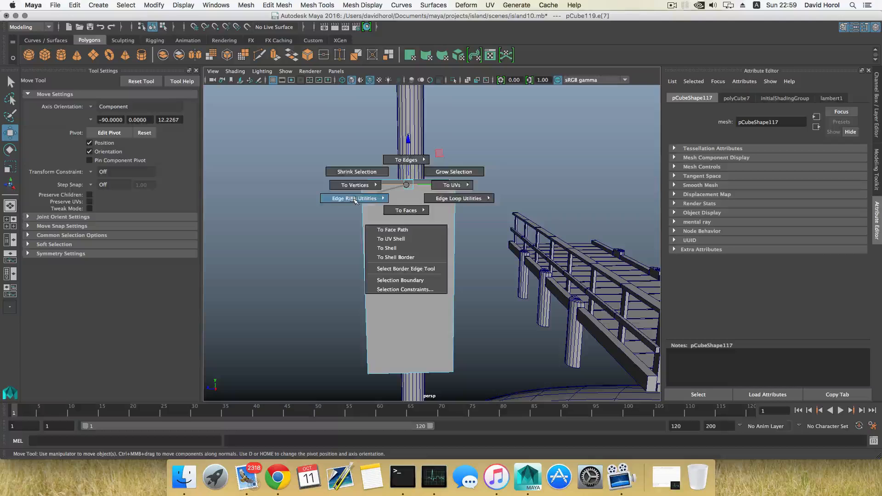
mouse_move(354, 198)
left_click(406, 210)
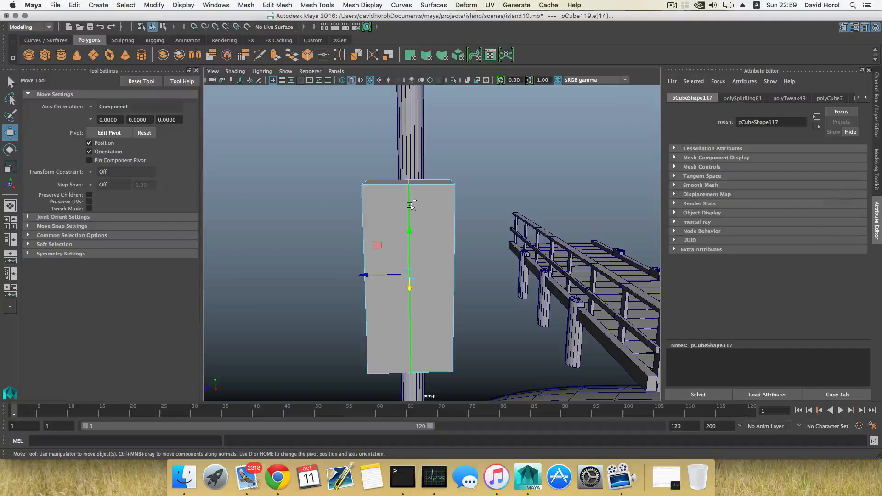
Step: Bevel the vertical middle loop into two loops and scale them apart about 3.4 times, close to the box's sides
right_click_drag(410, 205, 457, 203, "shift")
left_click_drag(437, 209, 414, 214, "alt")
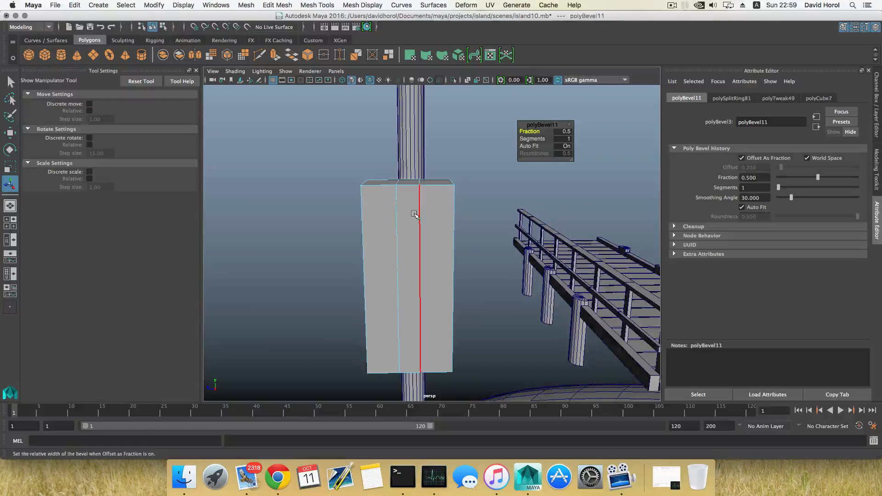
left_click(414, 215)
double_click(400, 215, "shift")
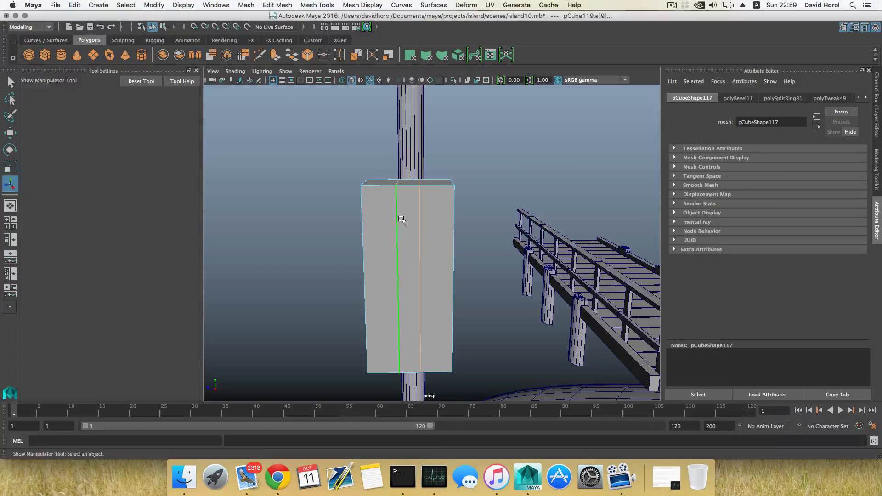
key("r")
left_click_drag(366, 275, 365, 276)
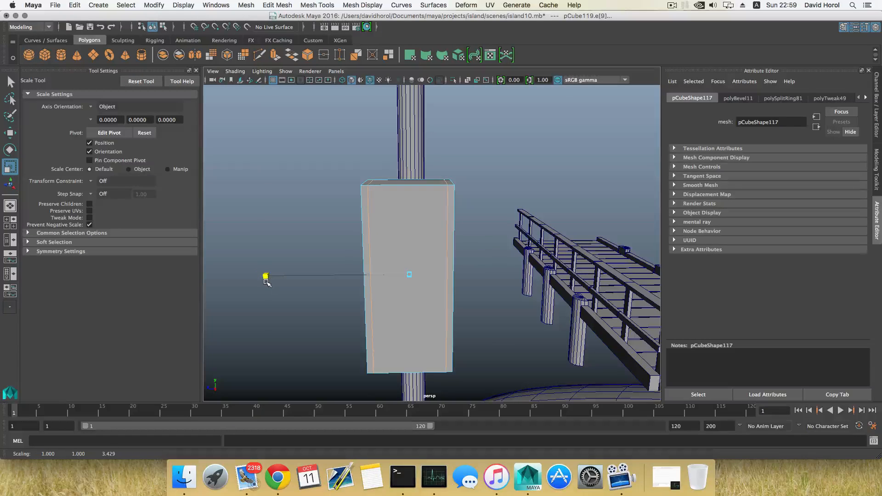
left_click_drag(405, 246, 427, 246, "alt")
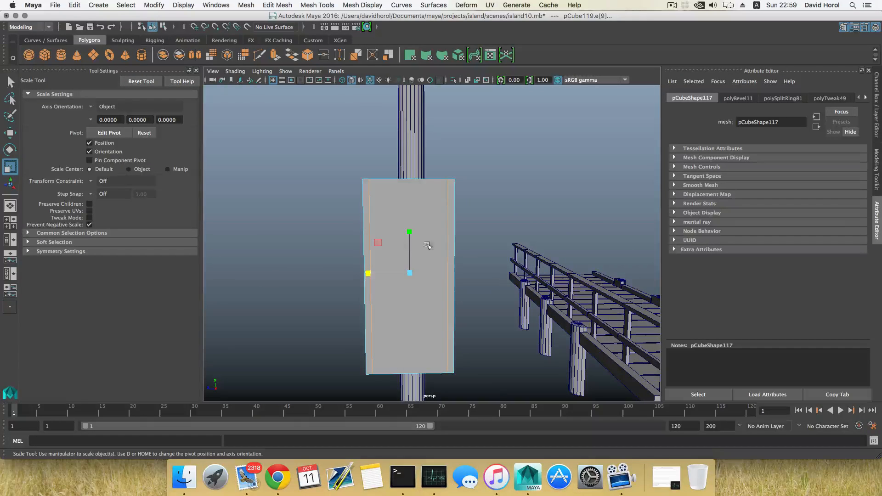
Step: Insert a horizontal edge loop around the box at mid-height by splitting the ring of vertical edges
left_click(448, 255)
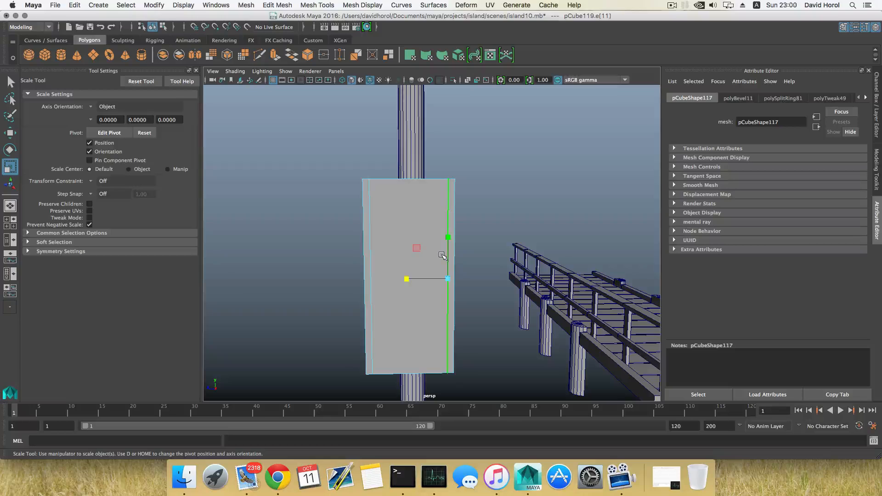
key("F8")
right_click_drag(434, 222, 435, 198)
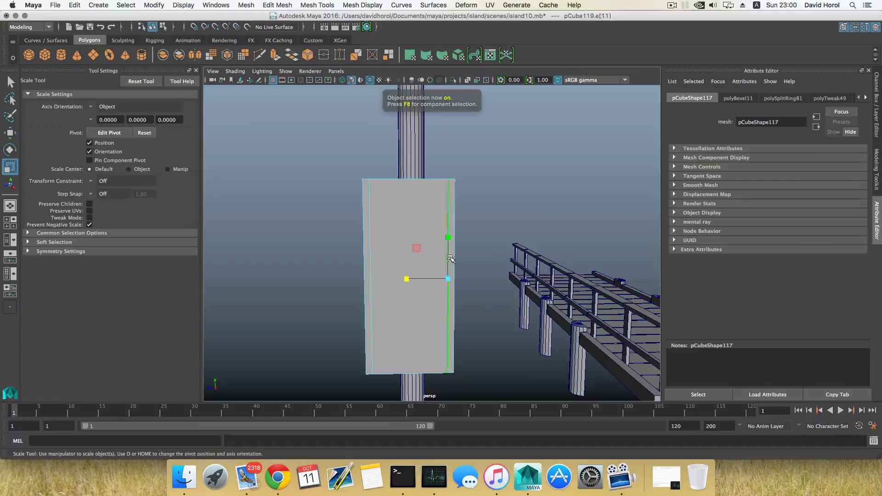
left_click(366, 258)
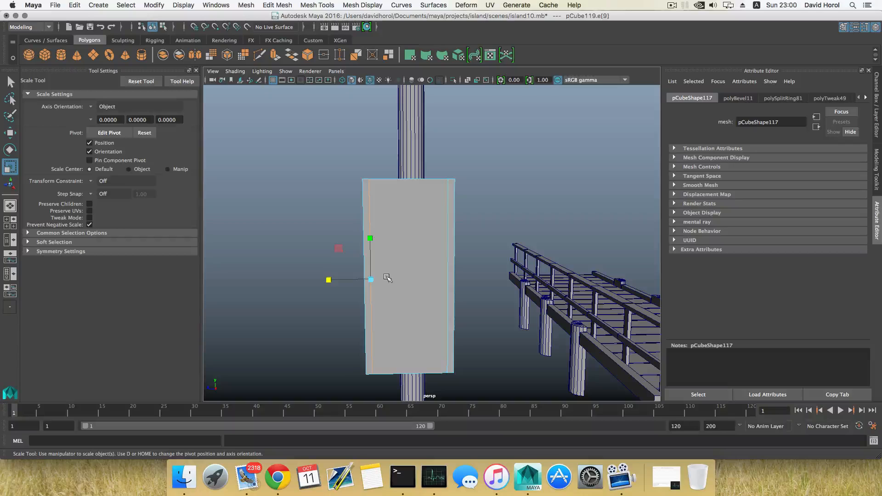
right_click_drag(387, 278, 352, 281, "shift")
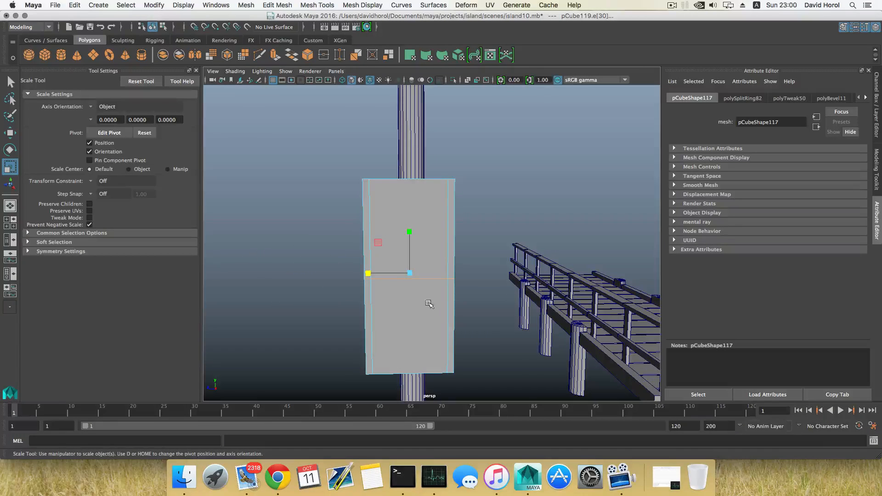
mouse_move(428, 304)
left_mouse_down("alt")
mouse_move(367, 305)
mouse_move(430, 301)
left_mouse_up("alt")
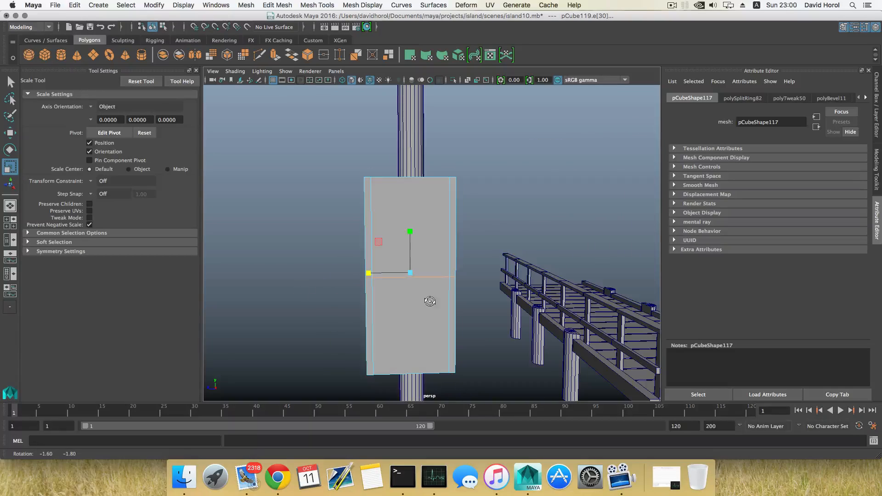
Step: Bevel the horizontal middle loop into two loops and scale them apart about 3.8 times, close to the box's top and bottom
left_click(427, 276)
right_click_drag(426, 274, 457, 276, "shift")
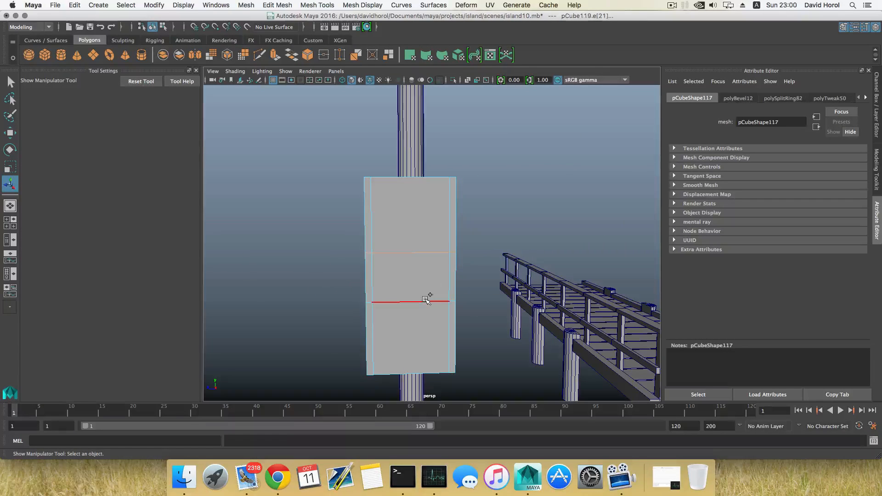
key("r")
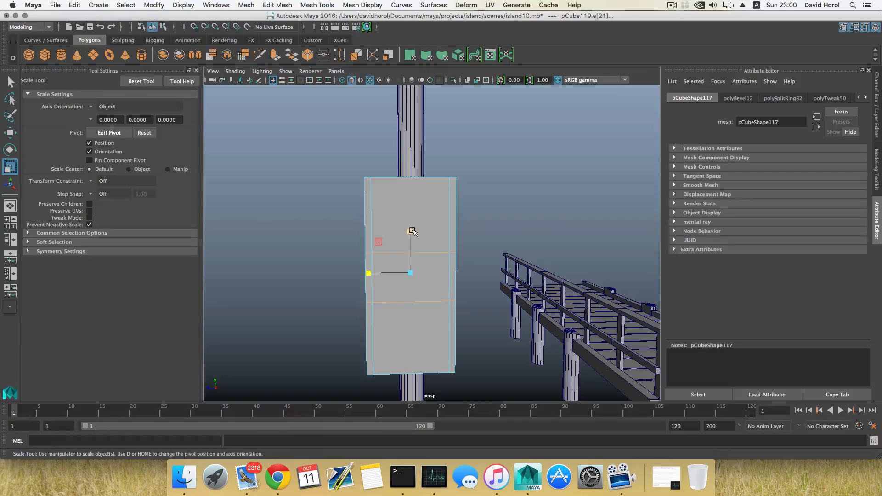
left_click_drag(412, 231, 412, 159)
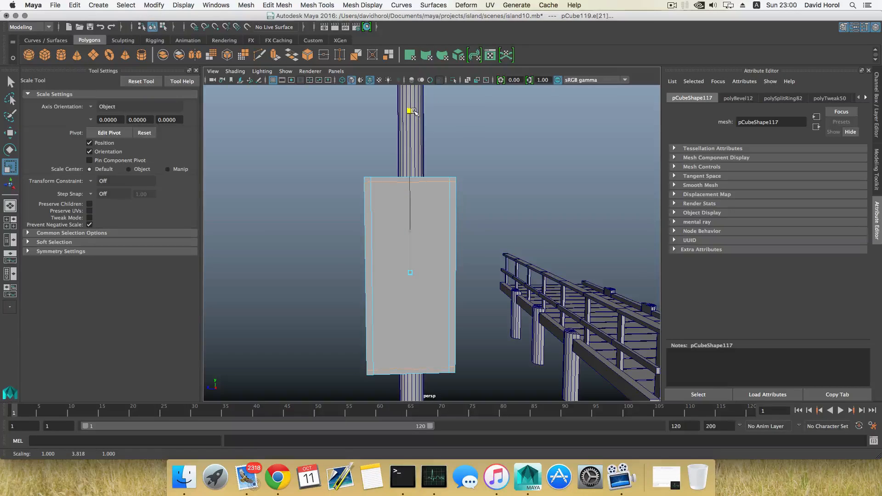
left_click_drag(414, 112, 415, 112)
mouse_move(401, 208)
left_mouse_down("alt")
mouse_move(433, 226)
mouse_move(449, 212)
mouse_move(414, 213)
left_mouse_up("alt")
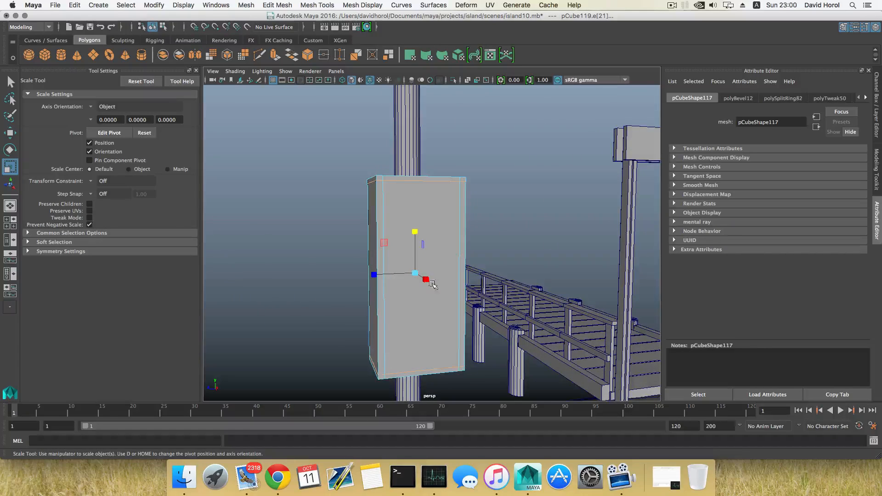
left_click_drag(432, 285, 416, 300, "alt")
key("F8")
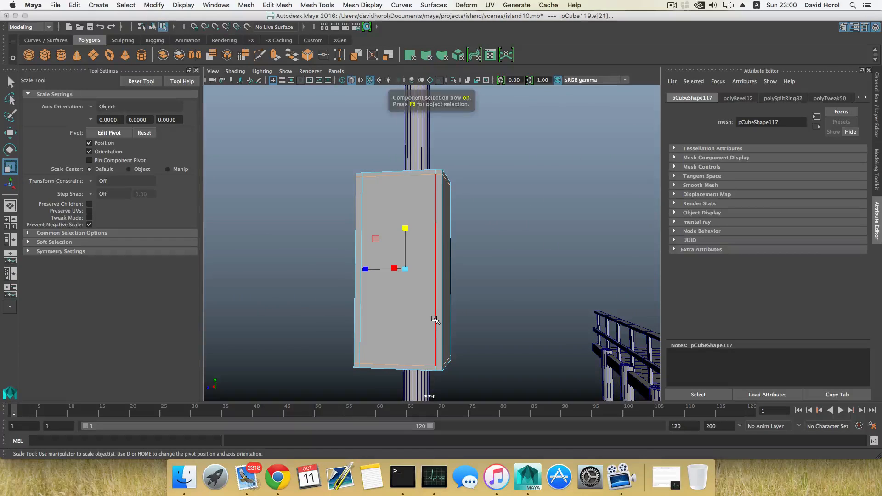
Step: Try a bevel on the box's top front edge, and undo it
left_click_drag(431, 321, 364, 329, "alt")
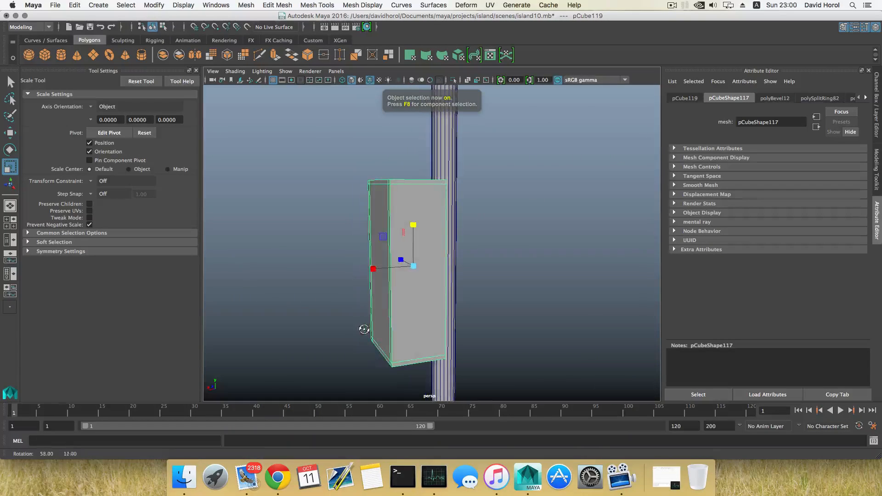
left_click_drag(394, 291, 418, 262, "alt")
right_click_drag(419, 262, 413, 203)
left_click(435, 294)
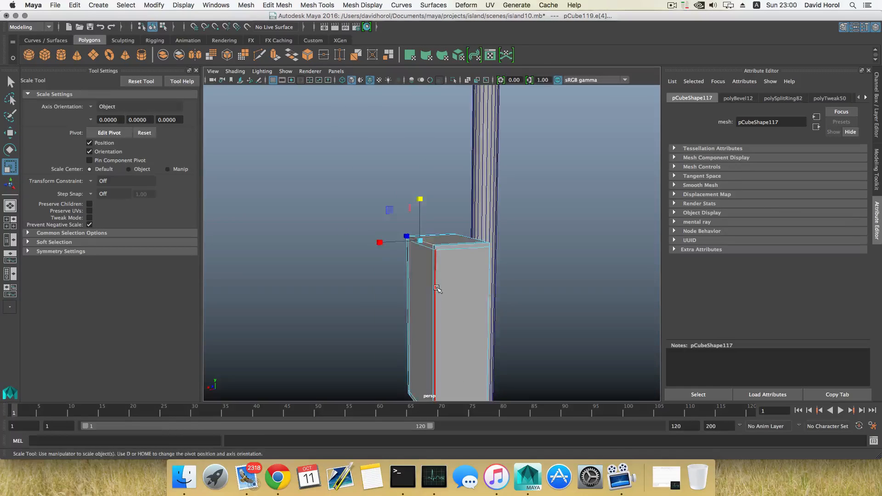
mouse_move(437, 294)
left_mouse_down("alt")
mouse_move(459, 295)
mouse_move(465, 305)
mouse_move(455, 310)
mouse_move(440, 289)
left_mouse_up("alt")
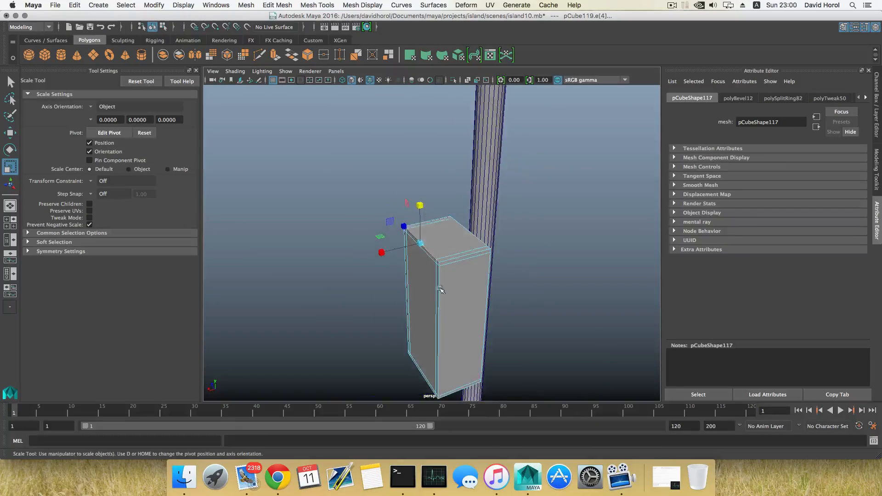
right_click_drag(433, 248, 459, 254, "shift")
mouse_move(441, 273)
left_mouse_down("alt")
mouse_move(452, 264)
mouse_move(447, 257)
left_mouse_up("alt")
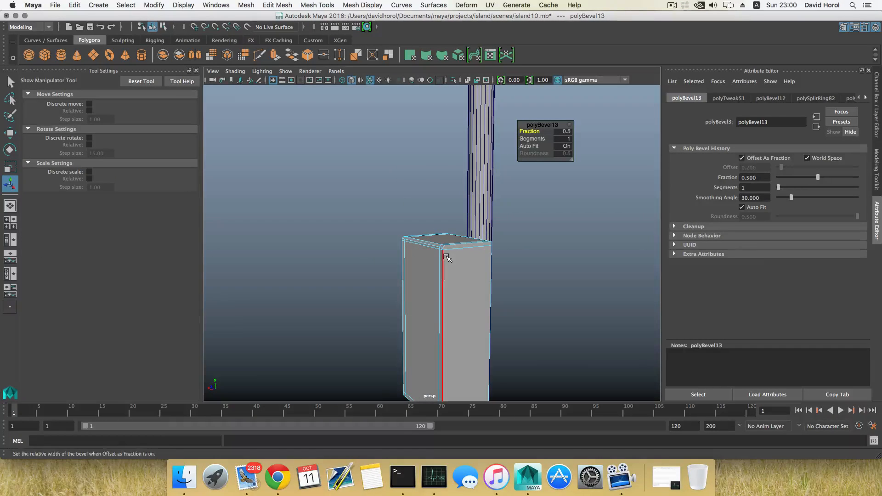
key("ctrl+z")
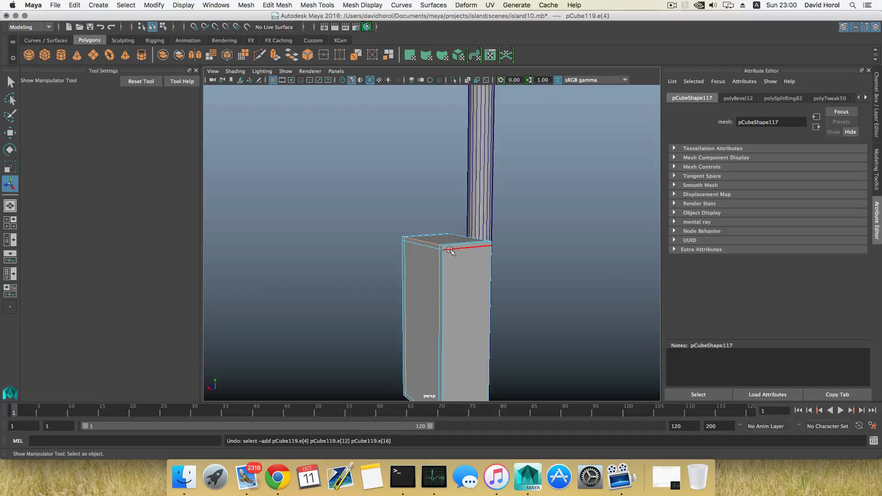
Step: Delete the horizontal edge loop just below the top of the box
left_click(449, 250)
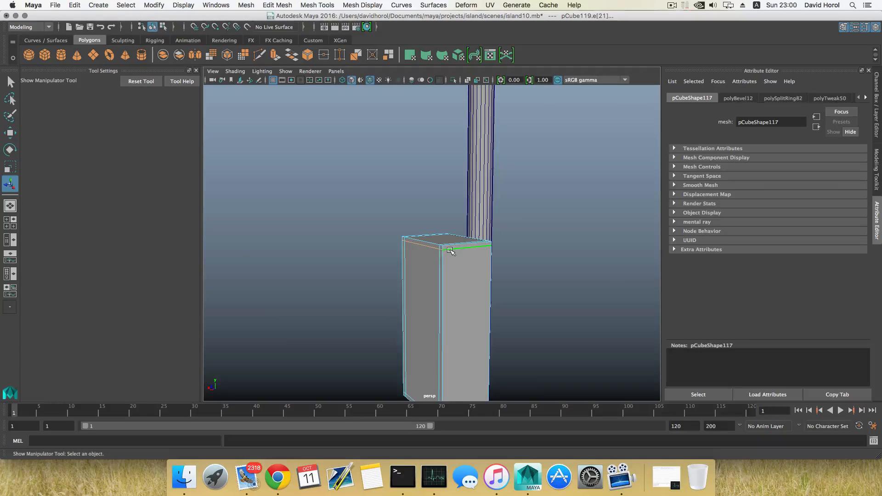
left_click_drag(450, 251, 415, 221, "alt")
right_click(442, 247, "shift")
left_click(400, 259)
Step: Round the box's top front edge with a bevel of 4 segments and a fraction of 1
left_click(427, 244)
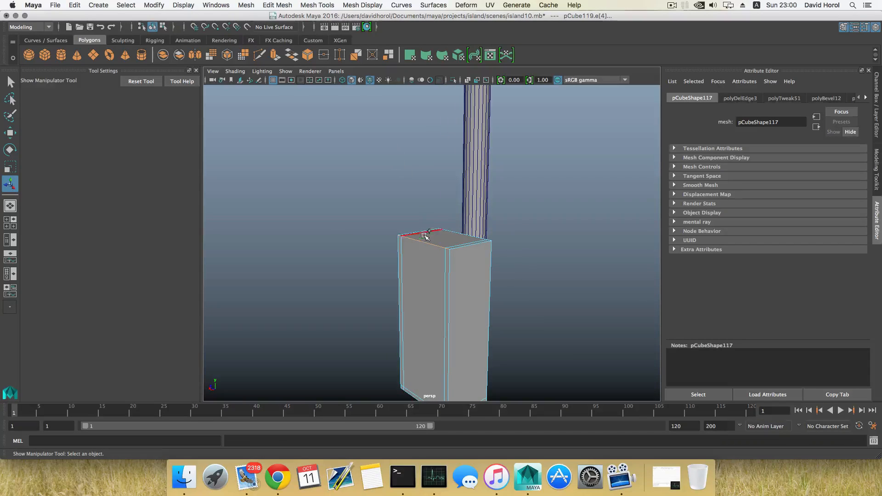
right_click_drag(428, 238, 493, 240, "shift")
left_click_drag(493, 240, 451, 228, "alt")
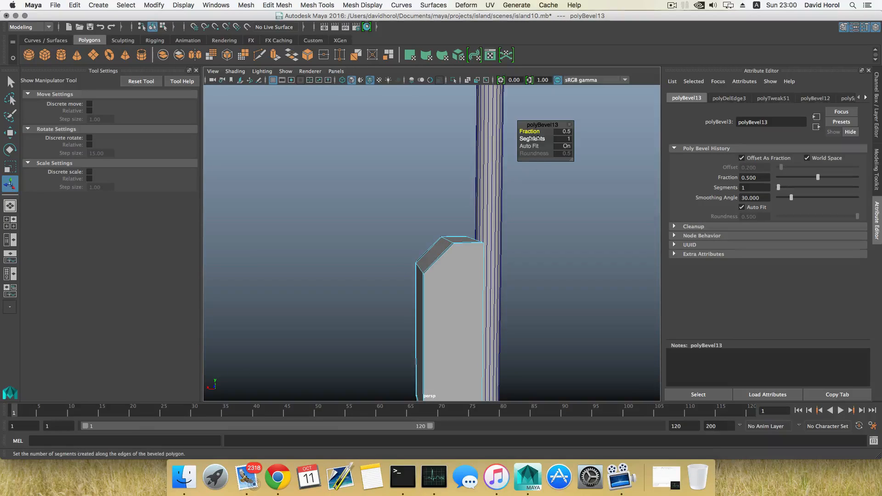
mouse_move(532, 138)
left_mouse_down()
mouse_move(548, 137)
mouse_move(541, 131)
left_mouse_up()
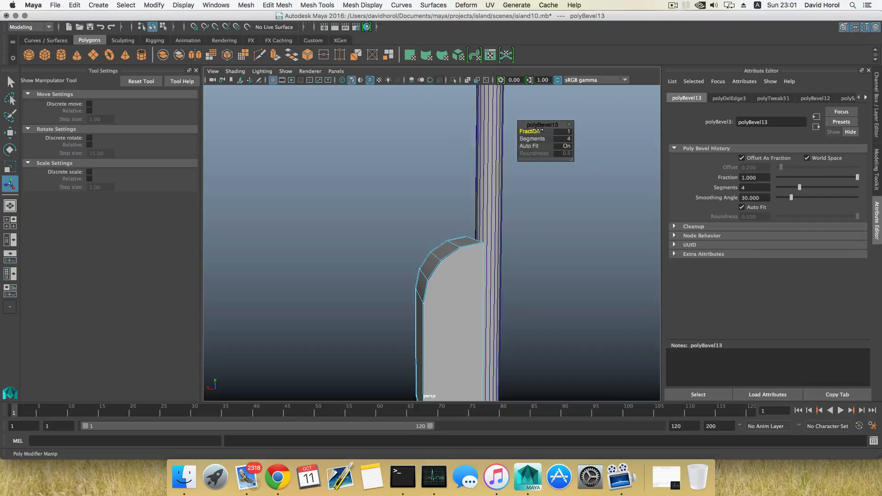
Step: Try inserting a horizontal edge loop near the bottom of the utility box, and undo it
left_click_drag(505, 193, 431, 258, "alt")
right_click_drag(429, 257, 443, 276)
left_click(443, 276)
left_click_drag(446, 270, 428, 272, "alt")
key("F8")
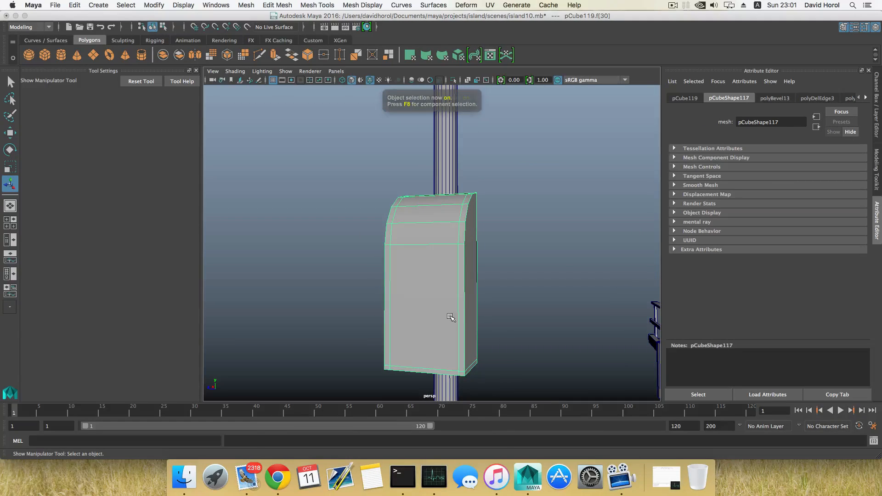
right_click_drag(455, 317, 425, 305, "shift")
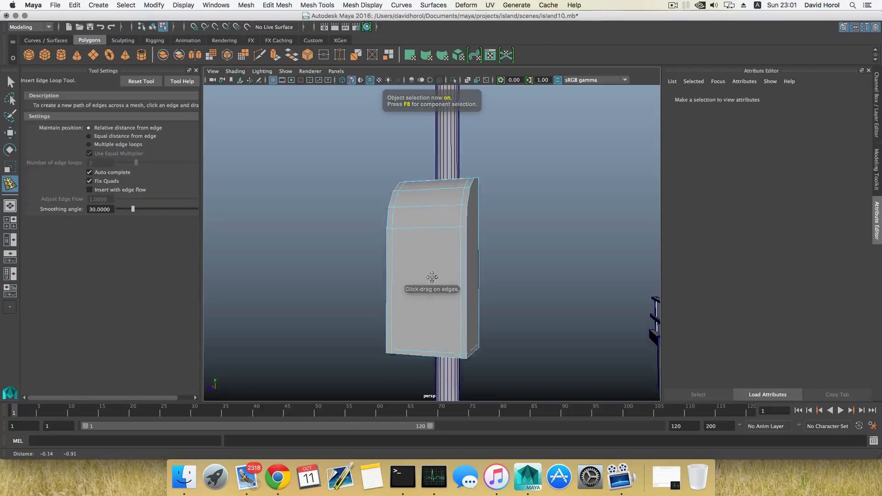
middle_click_drag(446, 317, 486, 287, "alt")
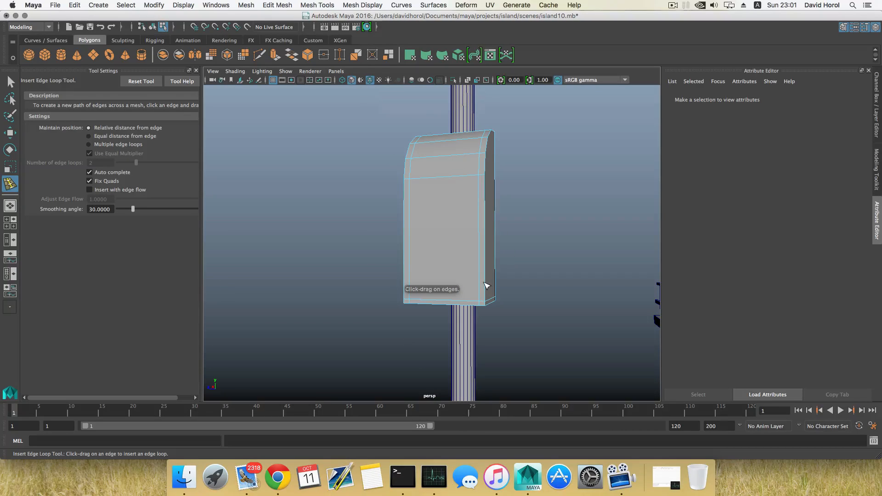
left_click(486, 288)
left_click_drag(502, 301, 458, 288, "alt")
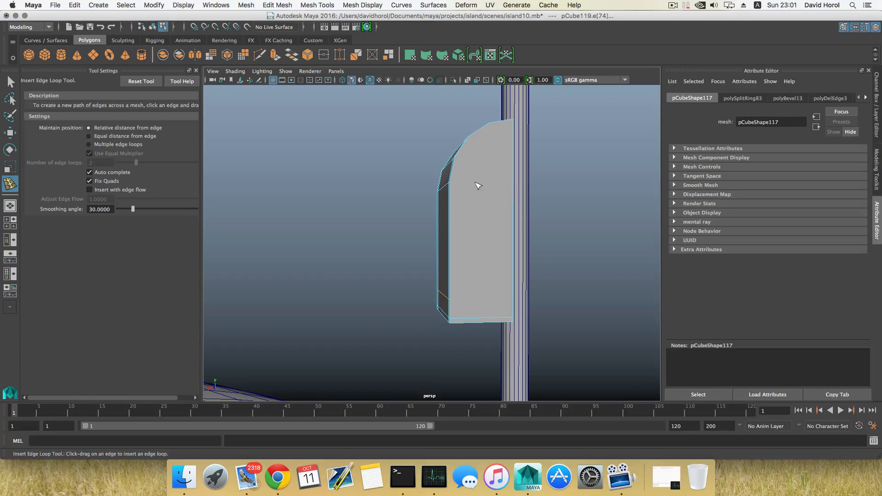
left_click_drag(521, 183, 459, 304, "alt")
key("ctrl+z")
key("F8")
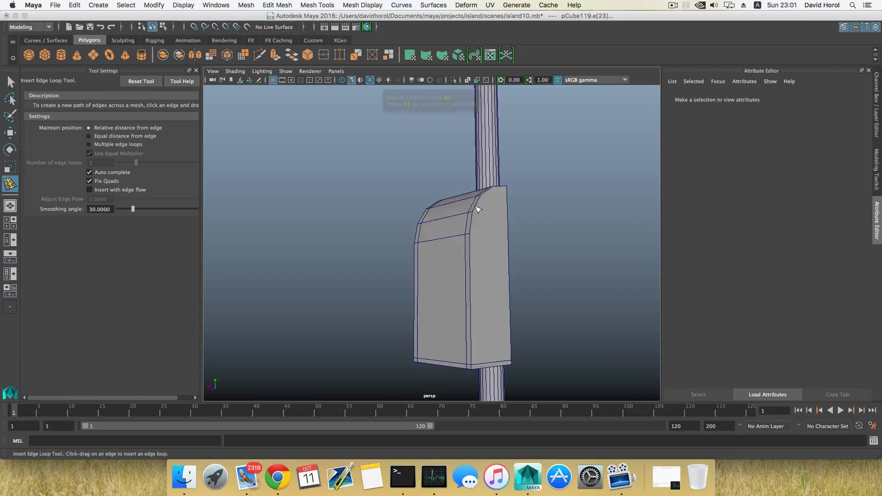
Step: Adjust the existing bevel on the box's rounded top to 5 segments and a fraction of 0.629
key("q")
left_click(476, 219)
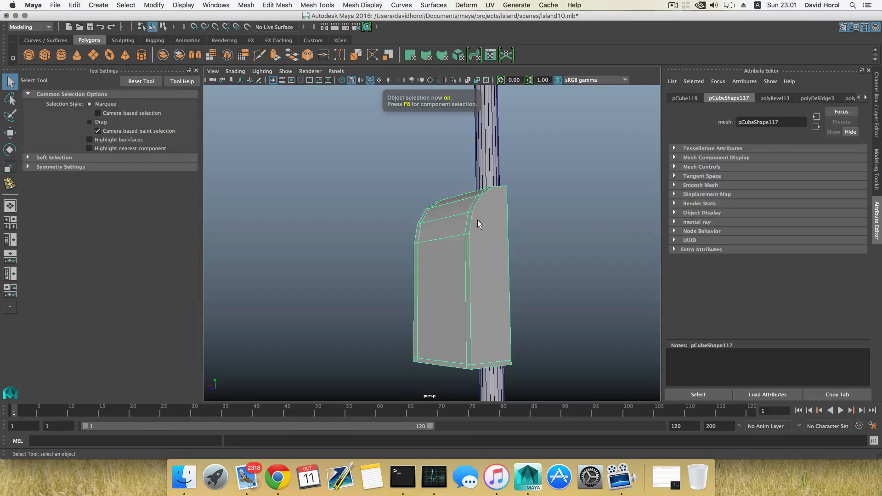
left_click(774, 98)
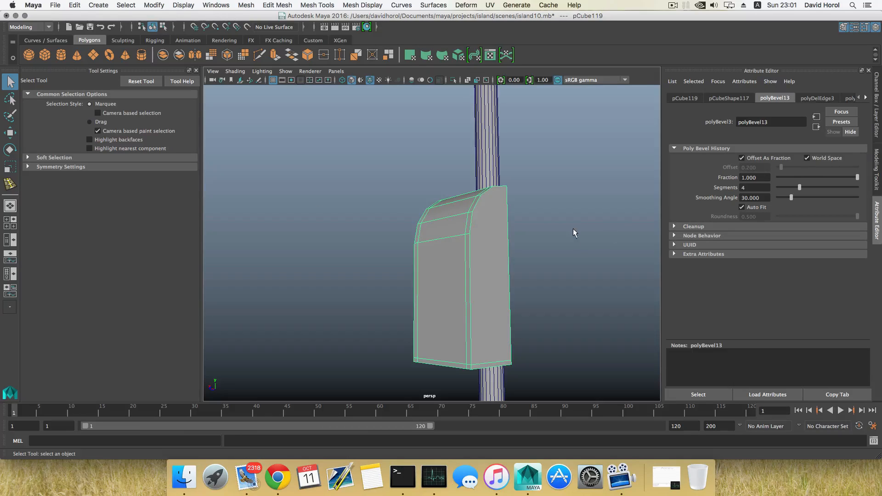
left_click_drag(573, 233, 448, 241, "alt")
left_click_drag(395, 234, 210, 121, "alt")
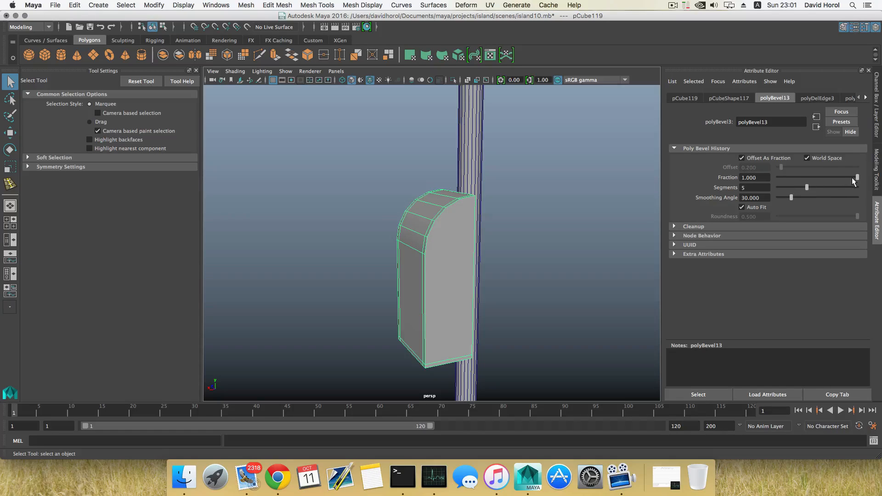
left_click_drag(851, 178, 834, 175)
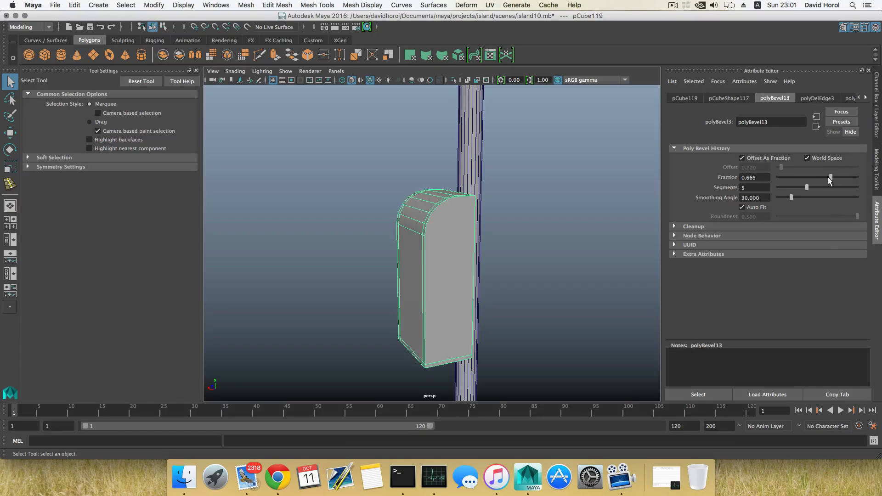
mouse_move(579, 221)
left_mouse_down("alt")
mouse_move(528, 213)
mouse_move(570, 221)
left_mouse_up("alt")
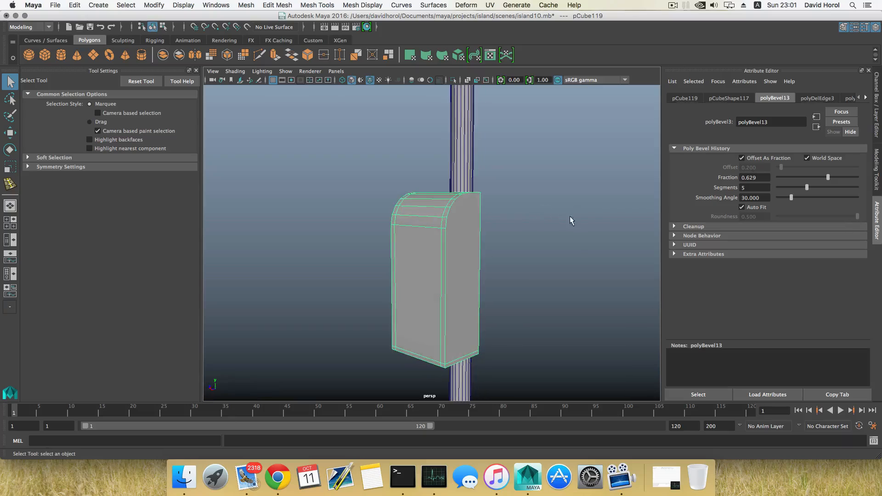
Step: Start a Multi-Cut at the front-edge vertex below the box's rounding and carry it across the side to the back edge
key("F8")
left_click(473, 219)
left_click_drag(468, 221, 414, 222, "alt")
left_click_drag(411, 231, 423, 227, "alt")
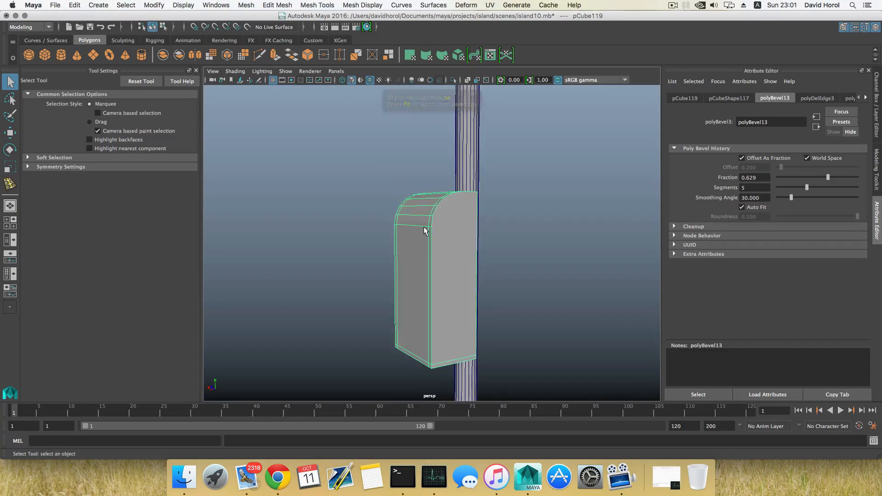
left_click(317, 5)
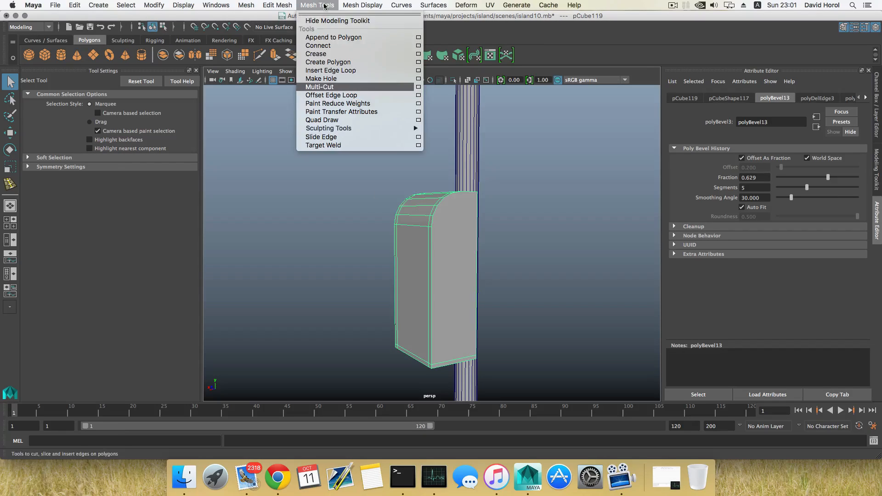
left_click(338, 88)
left_click_drag(438, 184, 416, 181, "alt")
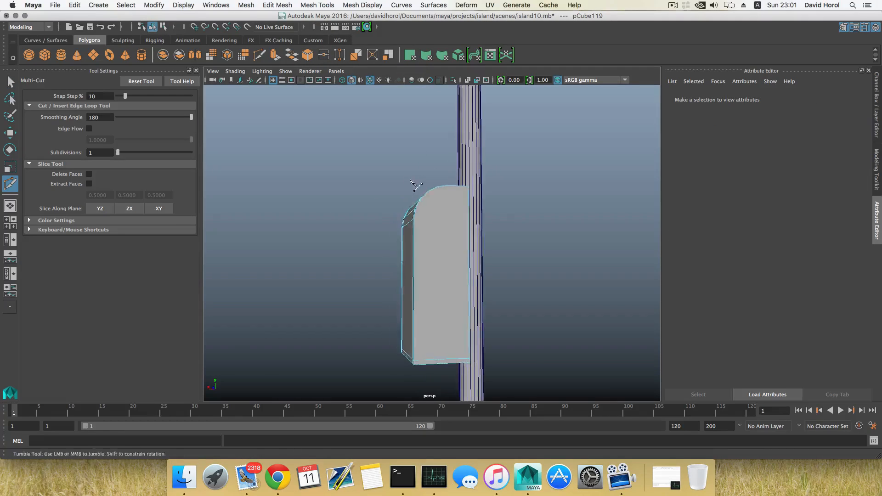
scroll(416, 182, "up", 5)
left_click(391, 188)
mouse_move(440, 209)
left_mouse_down("alt")
mouse_move(461, 220)
mouse_move(427, 222)
mouse_move(429, 197)
left_mouse_up("alt")
scroll(466, 225, "up", 3)
left_click(459, 225)
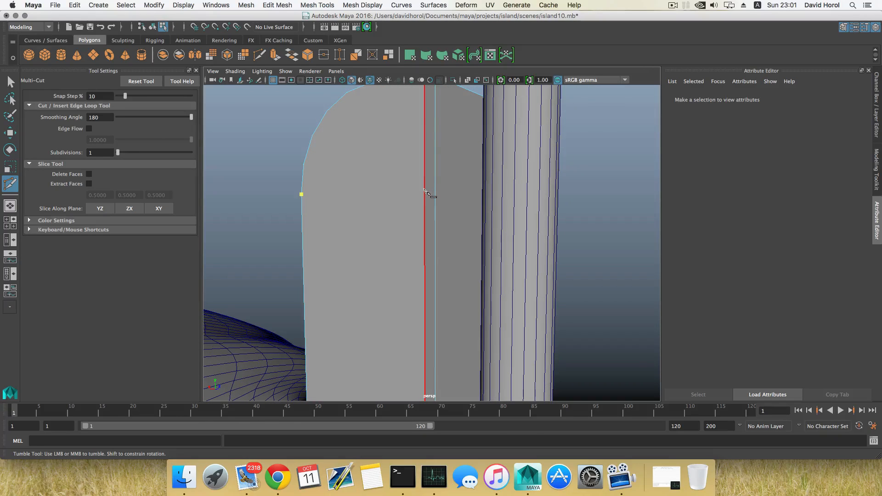
left_click(425, 189)
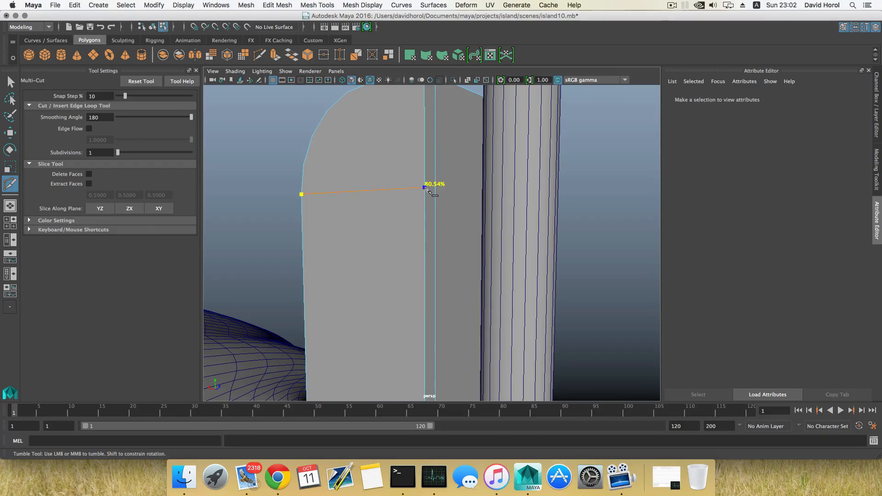
Step: Continue the cut across the back and opposite side to the other front-edge vertex, and complete it
left_click_drag(481, 186, 479, 183, "alt")
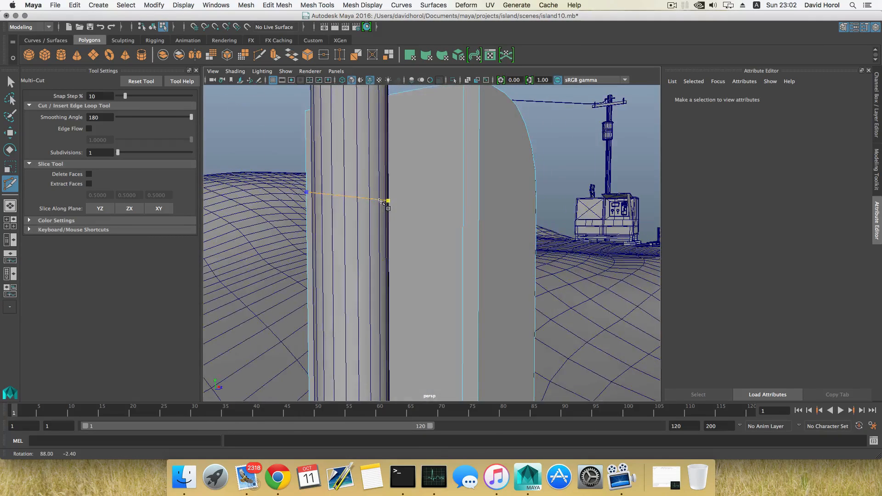
left_click(479, 185)
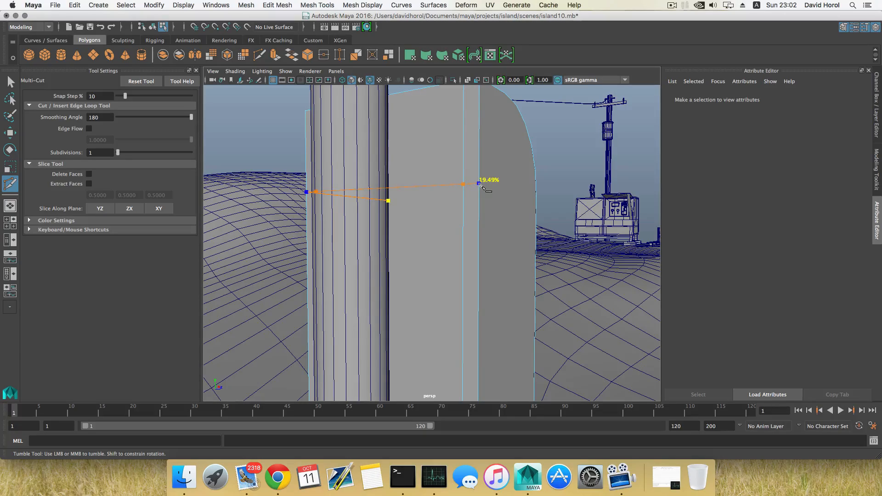
left_click_drag(478, 185, 436, 202, "alt")
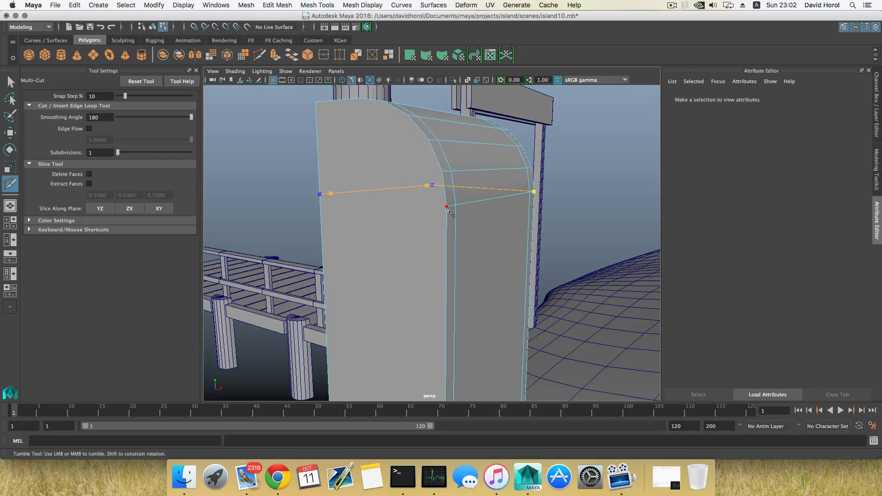
left_click(445, 207)
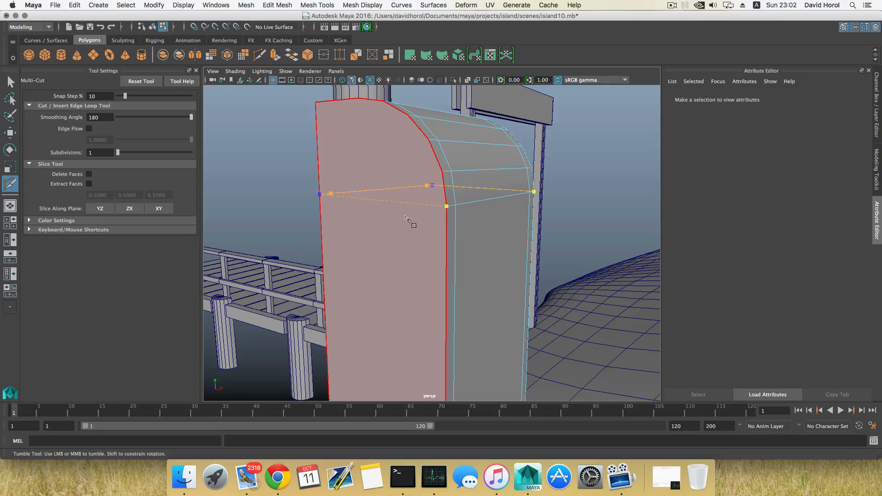
key("Return")
left_click_drag(406, 219, 432, 215, "alt")
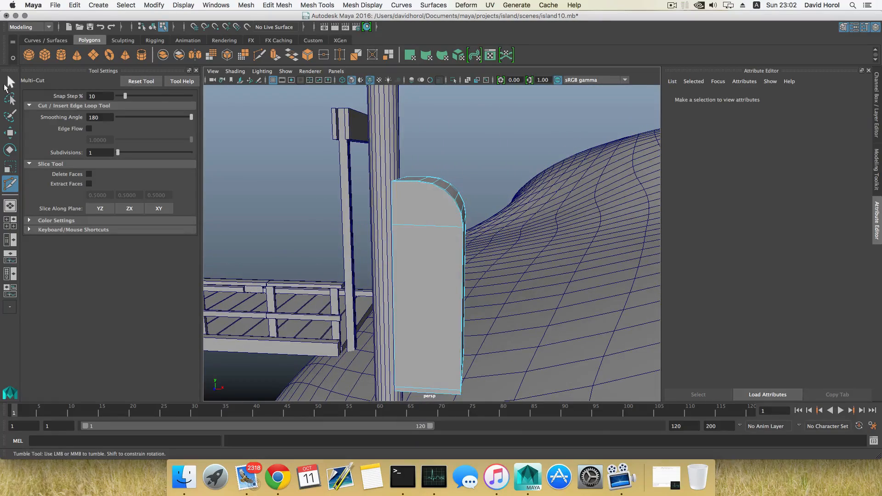
Step: Level the row of vertices below the box's rounded top by scaling it down along the vertical axis
left_click(10, 82)
right_click(421, 223)
left_click(375, 222)
left_click_drag(378, 222, 406, 226, "alt")
left_click_drag(482, 247, 390, 244)
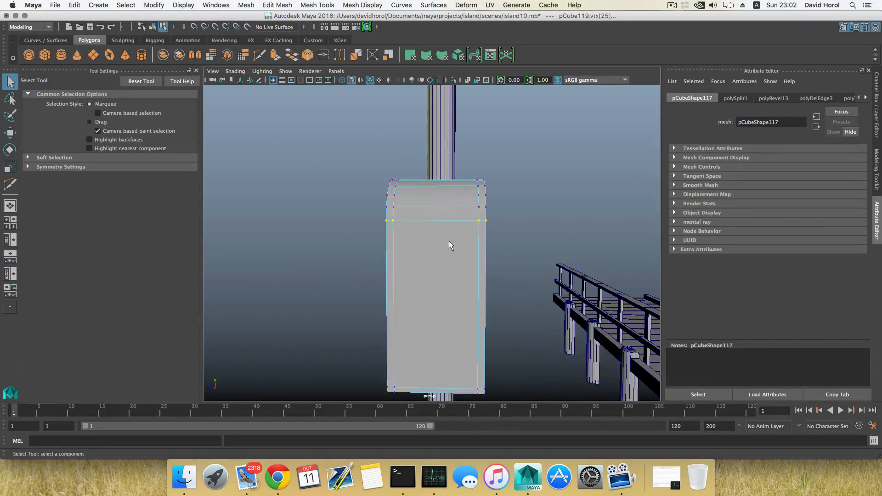
key("r")
left_click_drag(438, 177, 439, 179)
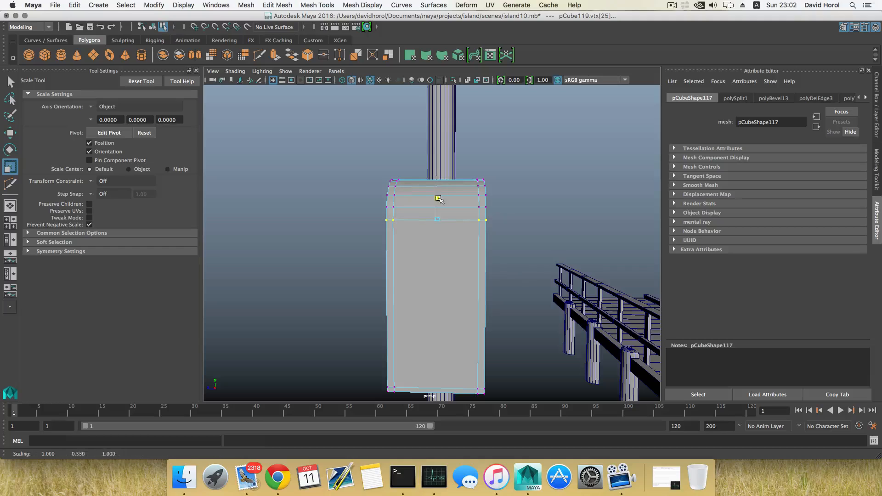
left_click_drag(439, 220, 439, 181, "alt")
Step: Reset the Move tool to world axis orientation and lower the selected vertex row slightly
key("w")
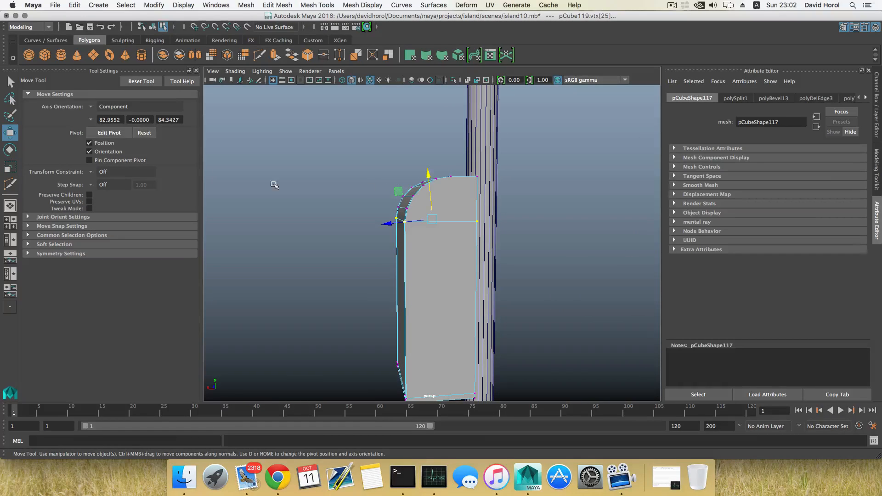
left_click(90, 107)
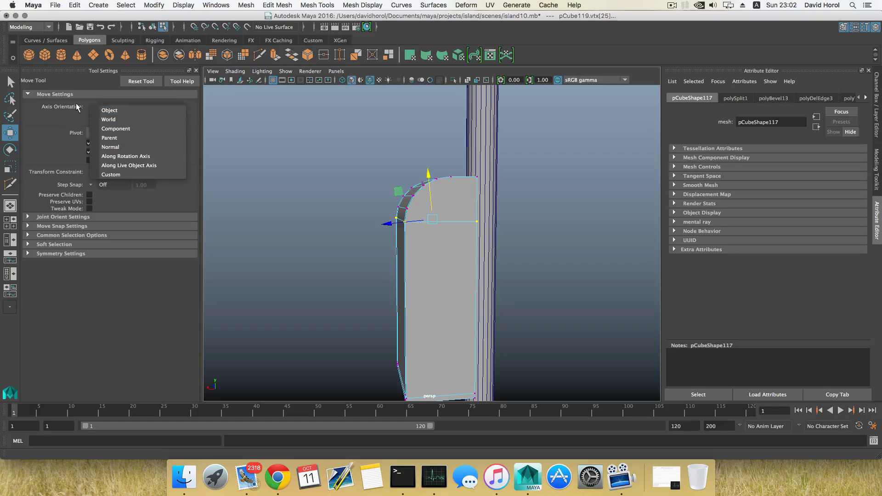
left_click(77, 107)
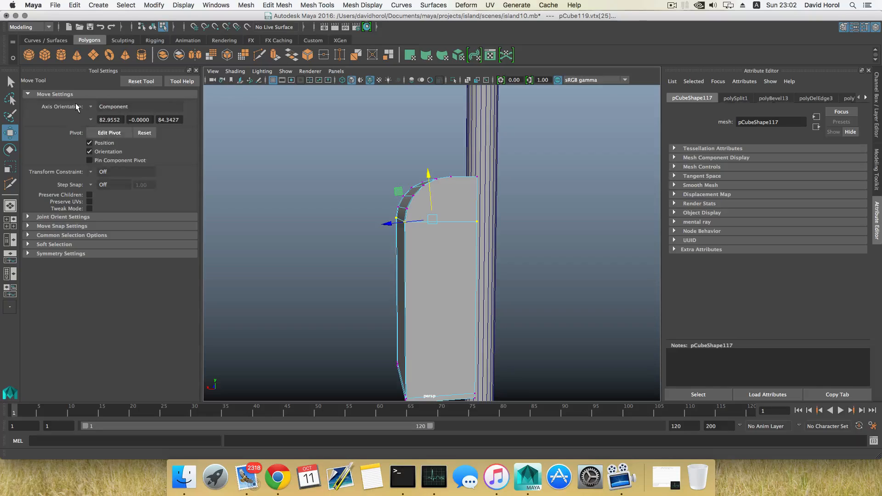
left_click(142, 81)
left_click_drag(432, 176, 433, 179)
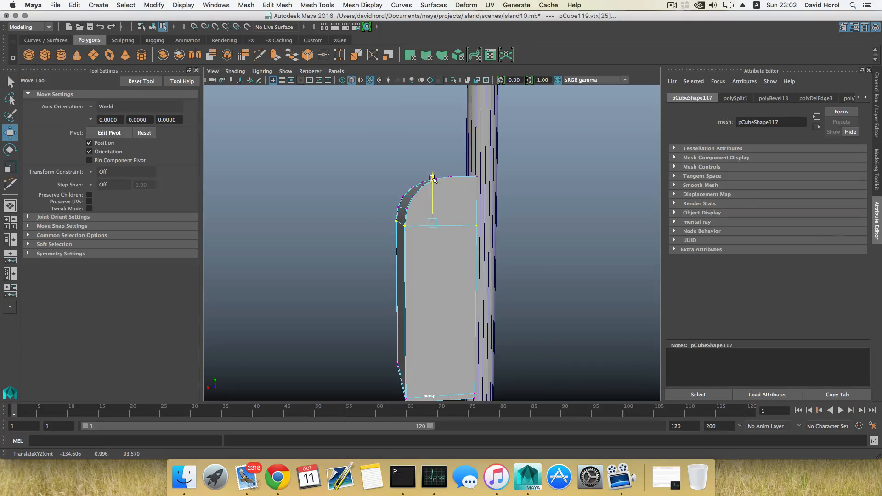
mouse_move(380, 221)
left_mouse_down("alt")
mouse_move(478, 167)
mouse_move(418, 208)
mouse_move(427, 202)
mouse_move(449, 214)
mouse_move(386, 219)
left_mouse_up("alt")
Step: Insert two closely spaced horizontal edge loops around the box just above its bottom
right_click_drag(415, 205, 423, 236)
left_click(422, 236)
left_click_drag(422, 236, 414, 237, "alt")
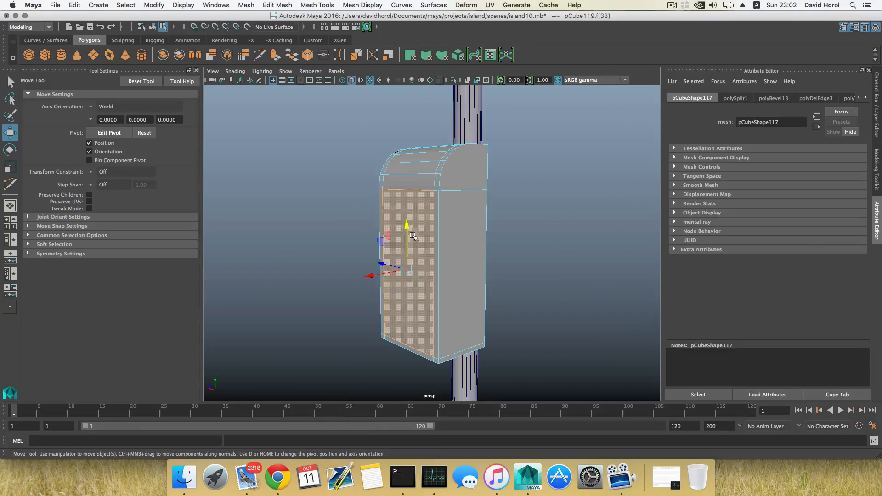
key("F8")
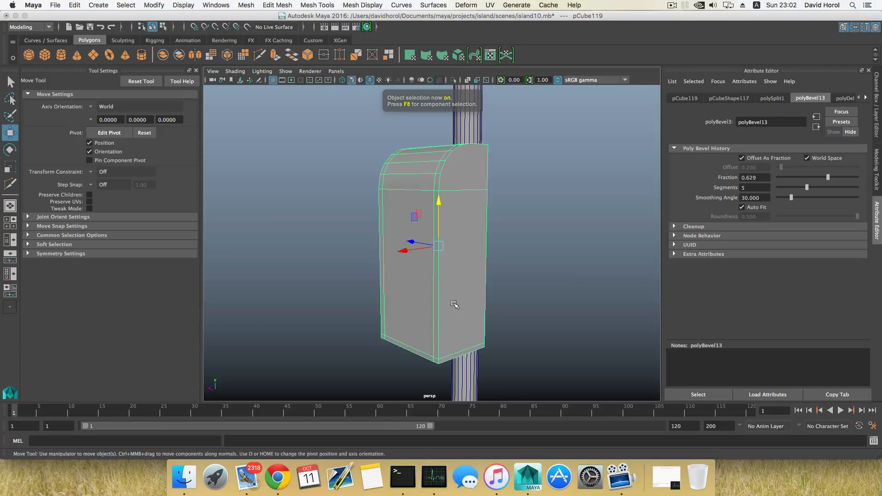
right_click_drag(454, 305, 395, 290, "shift")
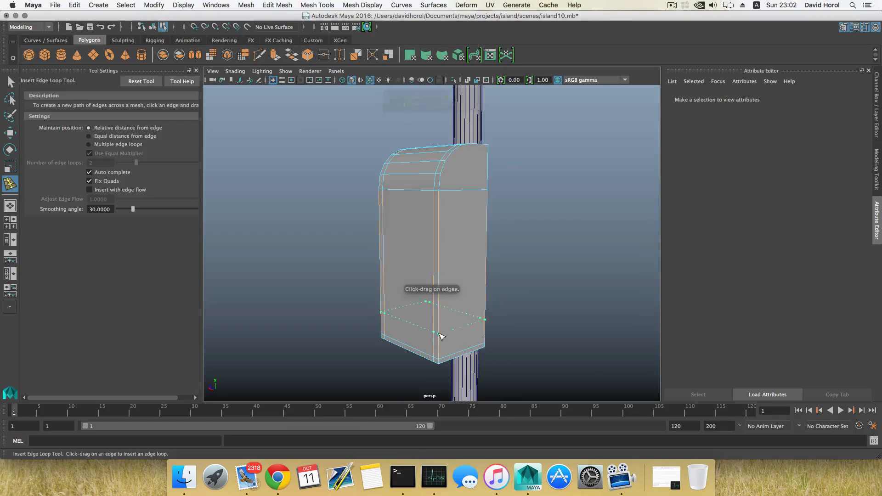
left_click_drag(439, 334, 493, 343)
middle_click_drag(448, 328, 454, 287, "alt")
Step: Extrude the low, wide front face near the box's bottom inward to form a recess
right_click_drag(431, 300, 431, 249)
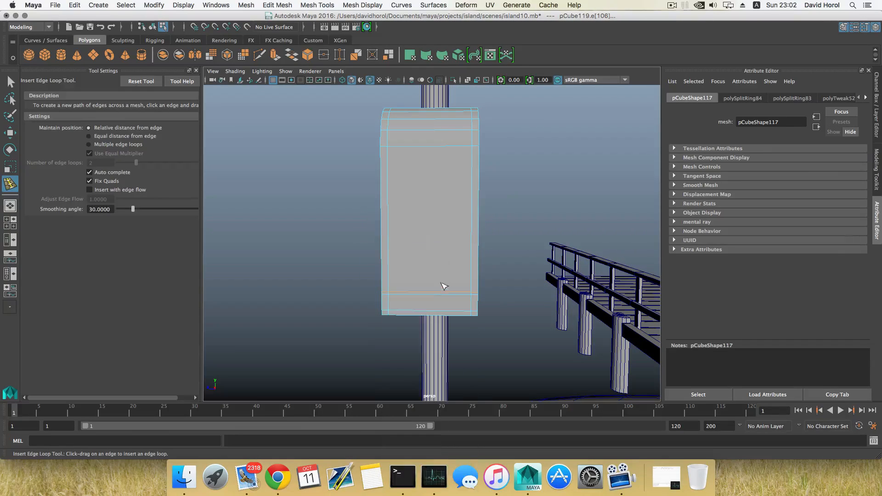
key("q")
left_click(439, 301)
left_click_drag(456, 308, 404, 310, "alt")
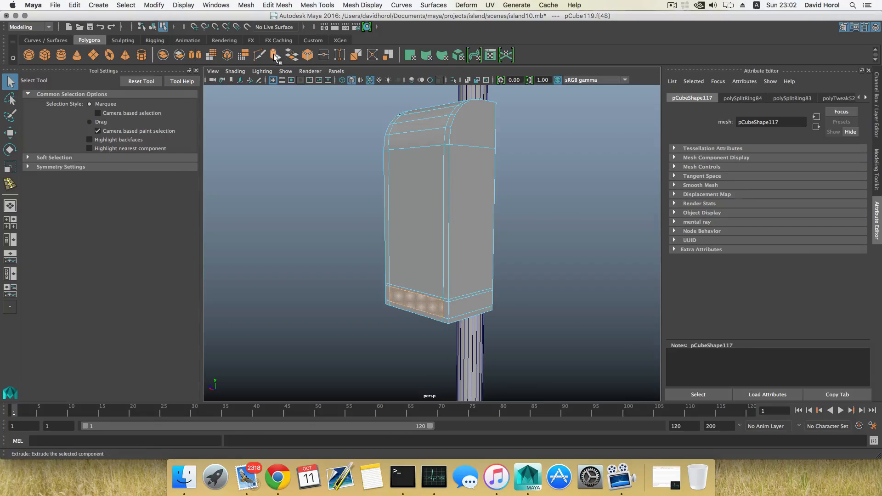
key("ctrl+e")
left_click_drag(393, 305, 438, 270)
key("F8")
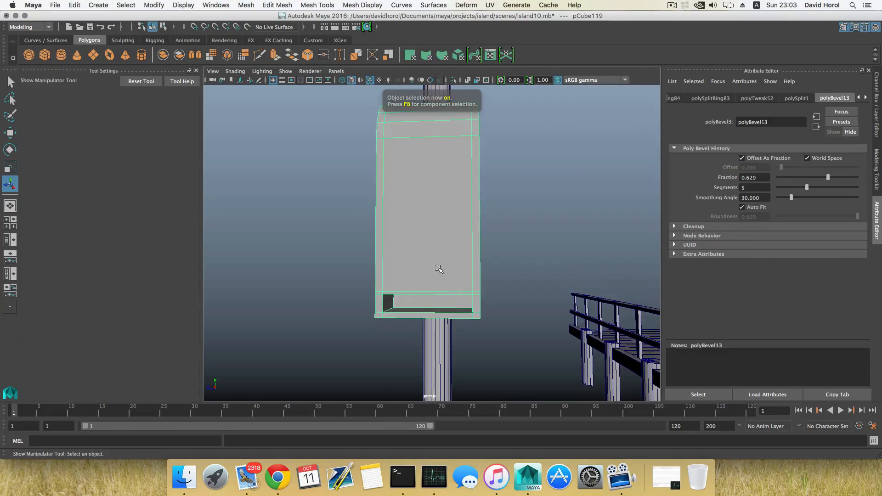
right_click_drag(438, 270, 394, 235)
left_click_drag(361, 269, 489, 300)
key("w")
left_click_drag(432, 248, 474, 310, "alt")
key("F8")
Step: Duplicate the inner faces of the recess at the bottom of the box as a separate mesh
scroll(405, 312, "up", 2)
right_click_drag(475, 310, 471, 250)
left_click_drag(487, 310, 397, 338, "alt")
left_click(462, 316)
left_click(455, 317, "shift")
left_click(369, 317, "shift")
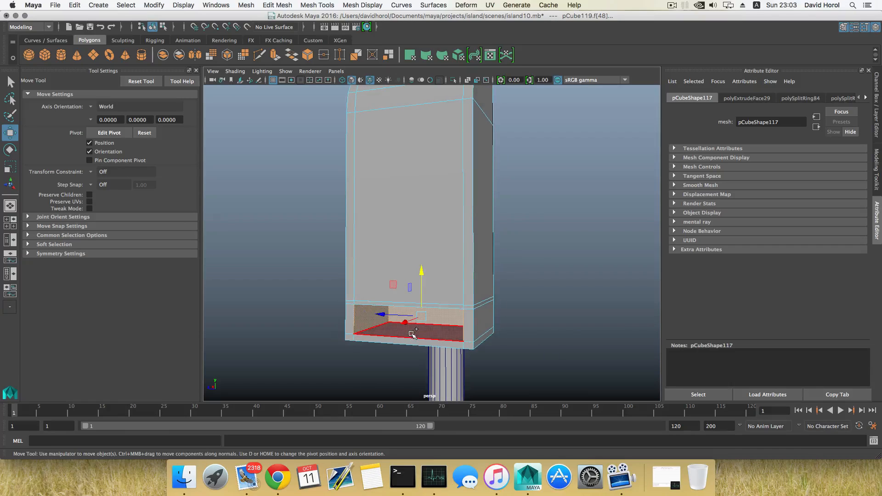
right_click_drag(431, 307, 440, 437, "shift")
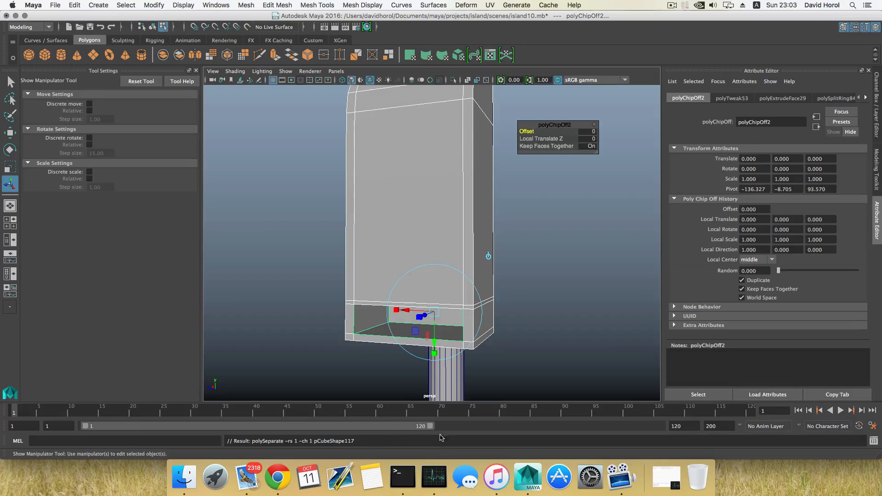
key("F8")
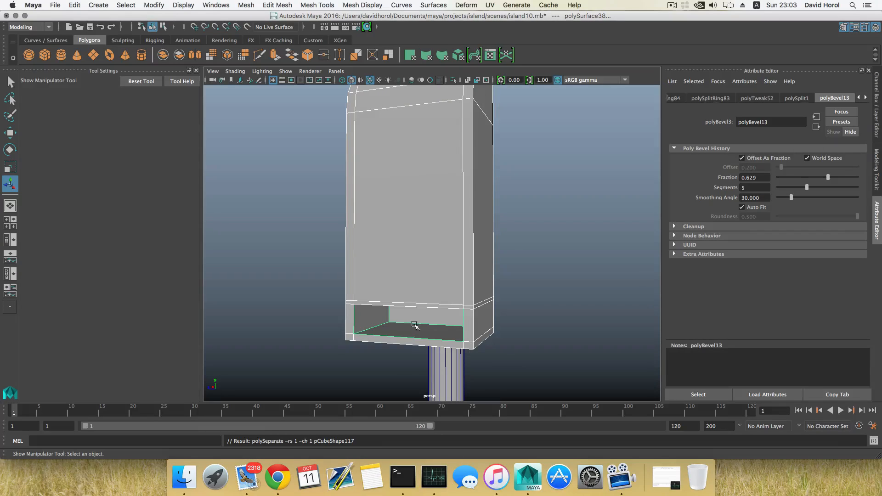
Step: Centre the pivot of the duplicated recess mesh and move the mesh forward along X out of the box
key("w")
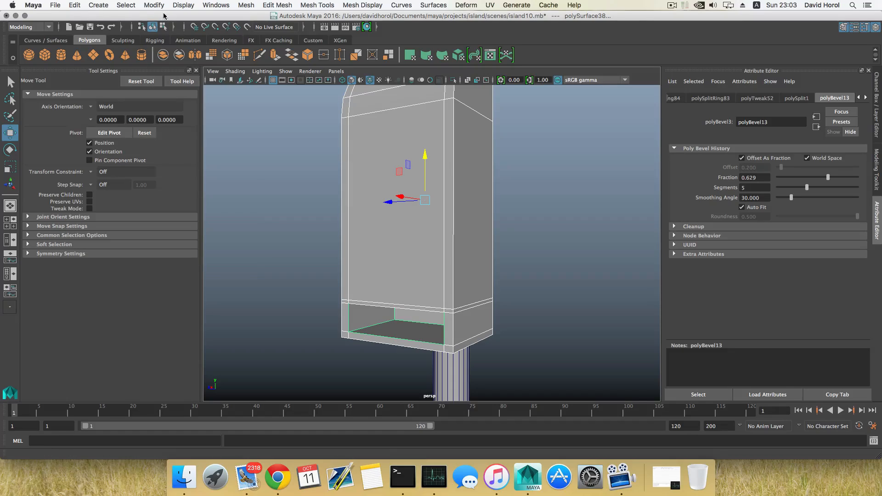
left_click(160, 5)
left_click(191, 62)
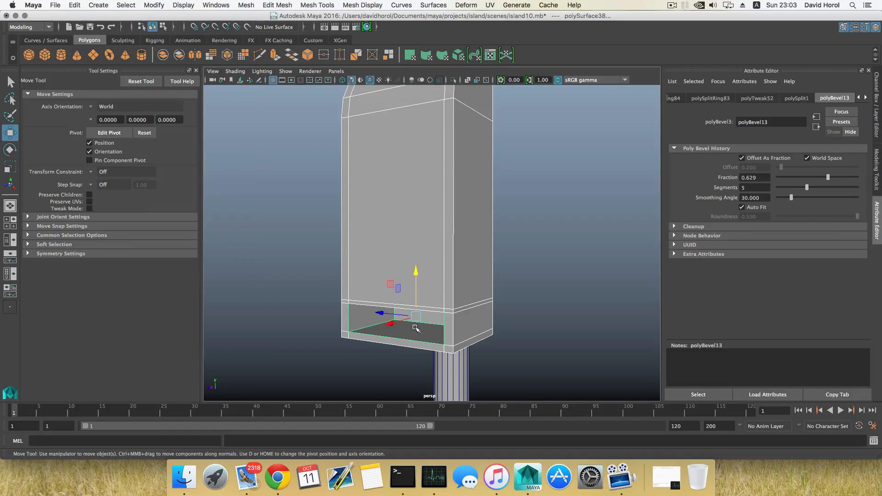
left_click_drag(390, 323, 382, 326)
key("super+z")
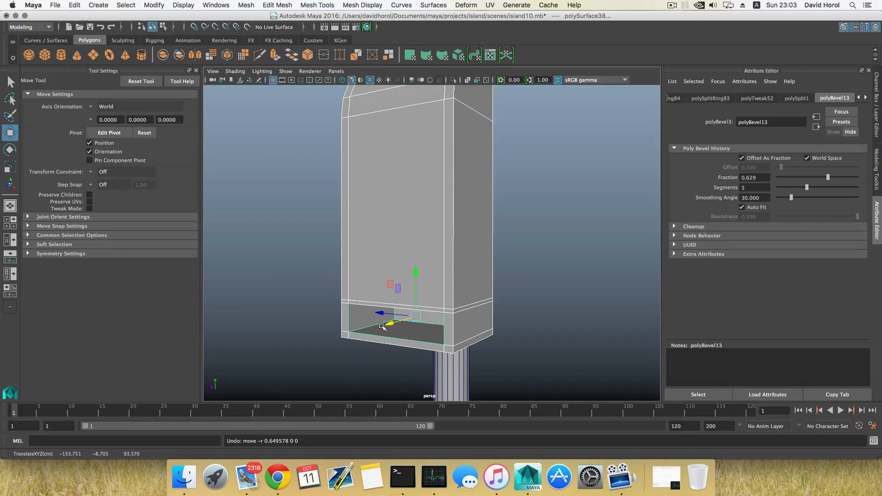
left_click(415, 335)
left_click_drag(390, 324, 308, 350)
left_click_drag(395, 352, 435, 358, "alt")
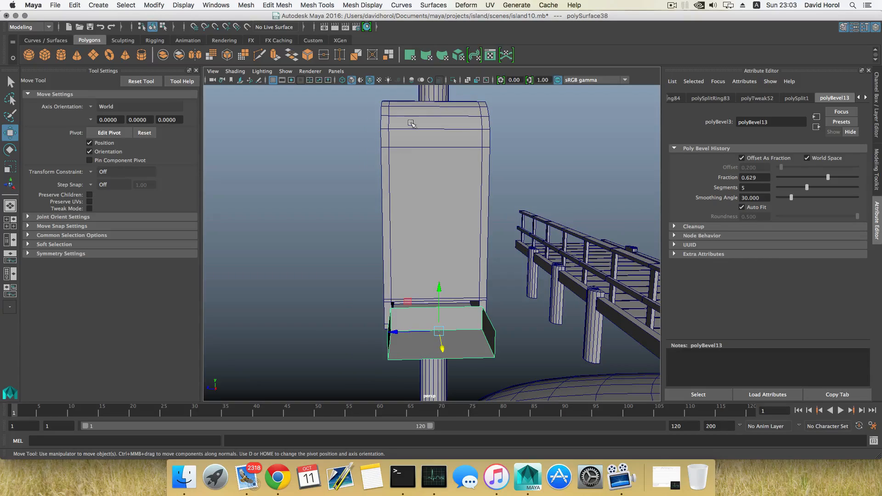
Step: Reverse the normals of the pulled-out recess mesh
left_click(363, 5)
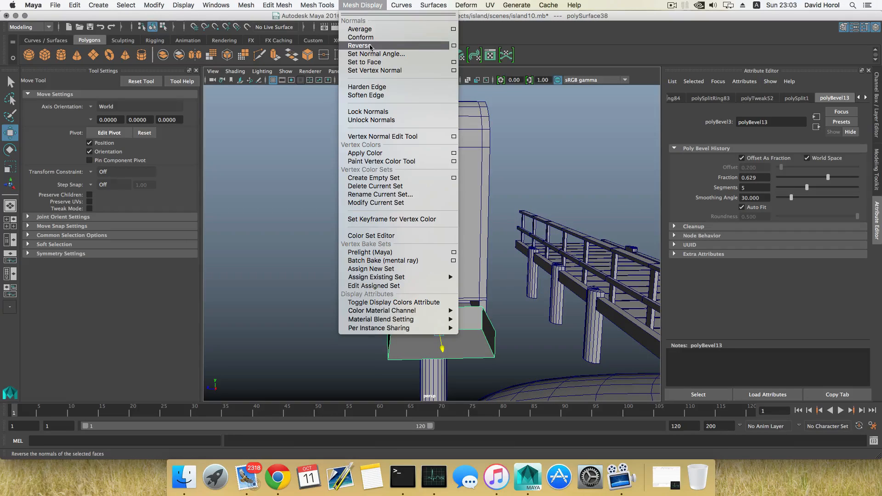
left_click(371, 46)
key("F8")
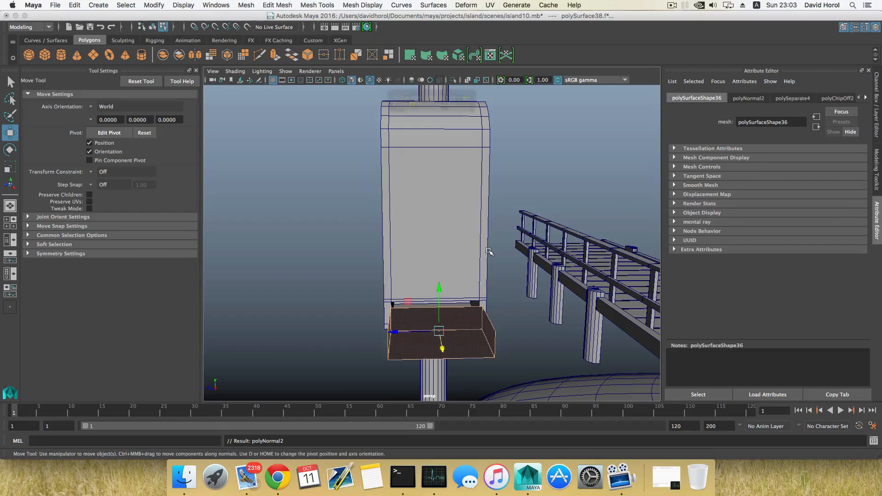
Step: Bridge the two vertical edges at the mesh's open front with a linear path and 0 divisions to close the tray
left_click_drag(470, 332, 470, 257, "alt")
right_click_drag(469, 222, 459, 296)
left_click(494, 323)
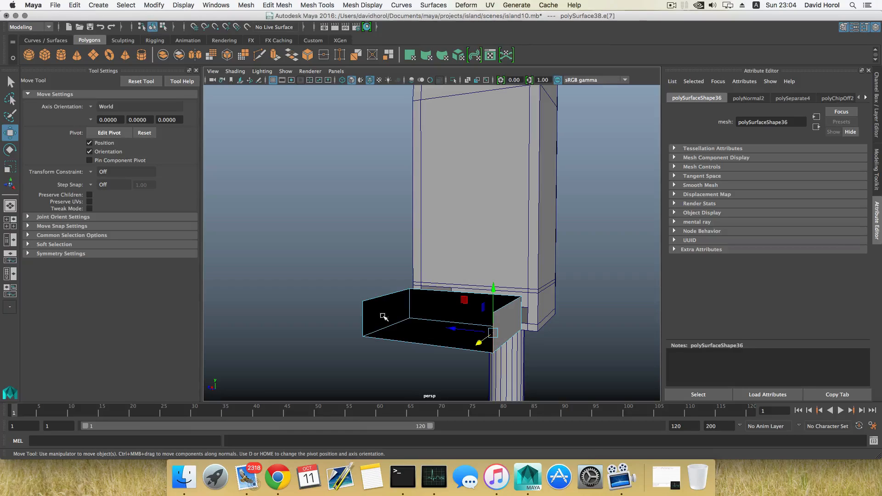
mouse_move(366, 313)
left_mouse_down("alt")
mouse_move(408, 313)
mouse_move(358, 311)
left_mouse_up("alt")
mouse_move(429, 325)
left_mouse_down("alt")
mouse_move(443, 331)
mouse_move(430, 326)
left_mouse_up("alt")
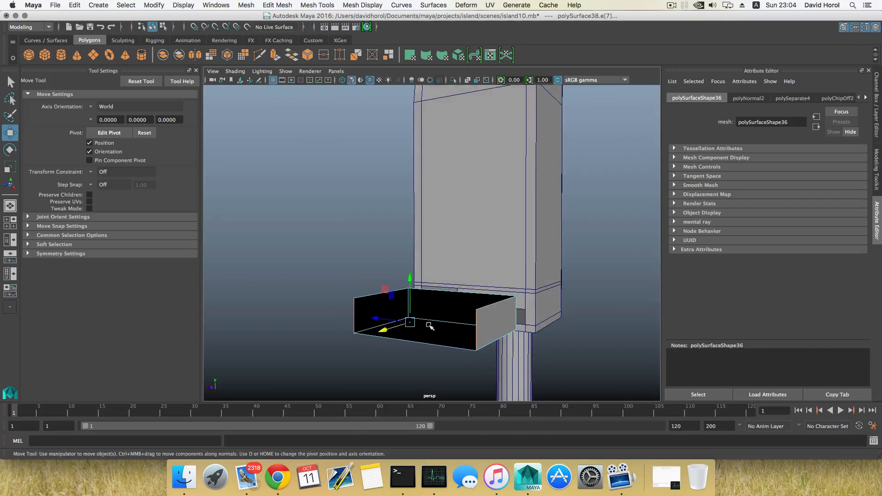
left_click(309, 5)
mouse_move(286, 4)
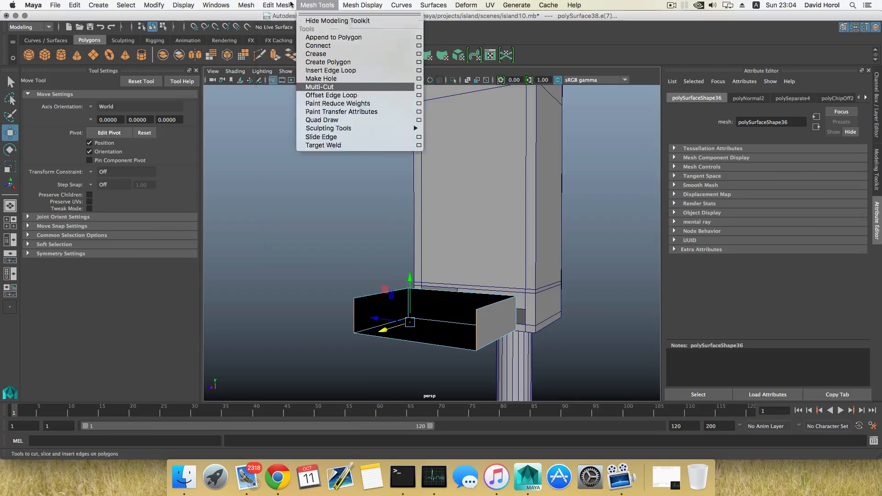
left_click(378, 46)
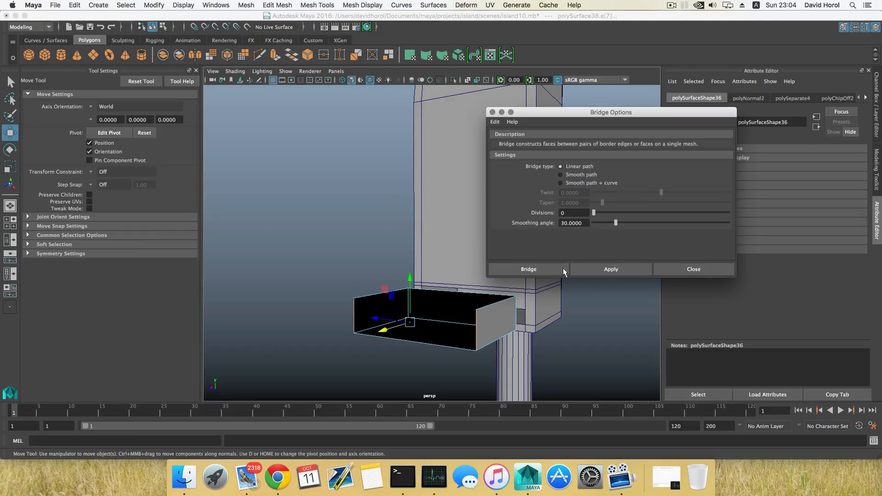
left_click(589, 267)
mouse_move(452, 337)
left_mouse_down("alt")
mouse_move(470, 303)
mouse_move(502, 291)
mouse_move(487, 282)
left_mouse_up("alt")
left_click(675, 271)
Step: Try to move the tray's lower front corner vertex sideways and undo the move
right_click(486, 278)
right_click_drag(486, 279, 445, 223)
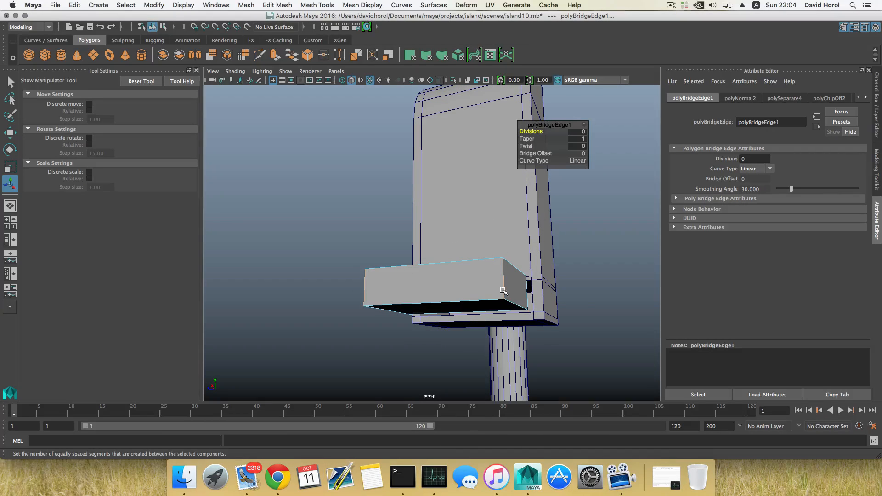
left_click(505, 299)
key("w")
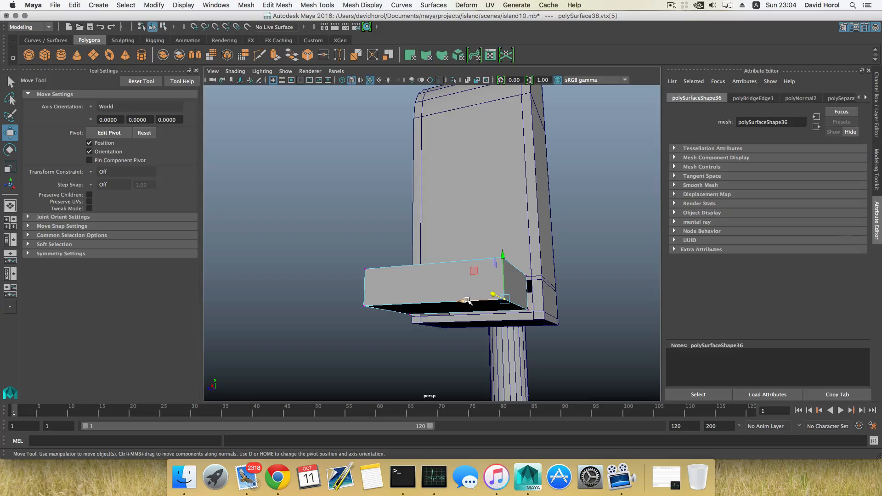
middle_click_drag(466, 301, 454, 301)
key("ctrl+z")
Step: Extrude the tray's top border edges and scale them inward to about 0.932 in X and Z to form a rim
left_click_drag(491, 292, 467, 315, "alt")
right_click_drag(462, 222, 460, 197)
right_click_drag(462, 237, 458, 197)
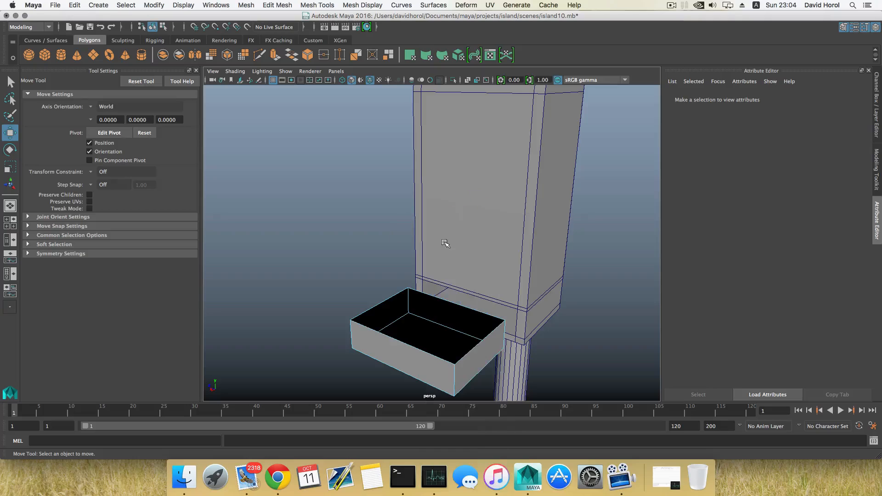
key("q")
left_click(436, 301)
left_click_drag(436, 300, 475, 236, "alt")
left_click(395, 286)
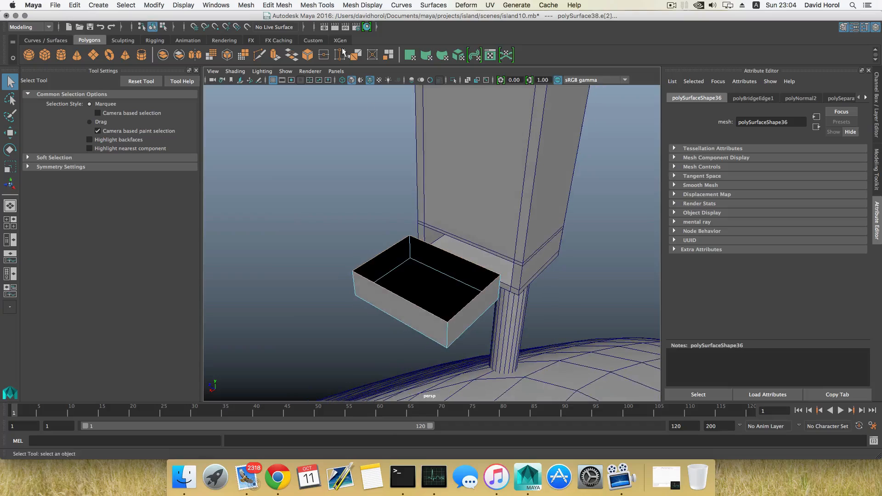
left_click(275, 56)
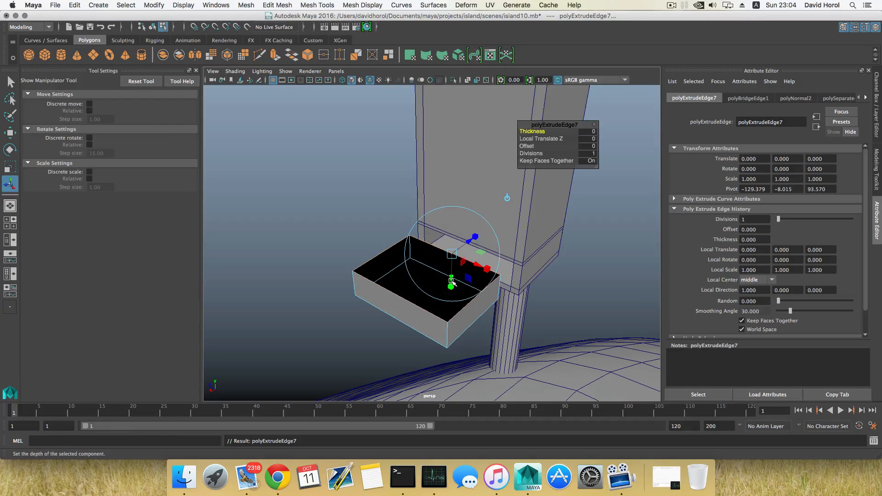
key("r")
left_click_drag(427, 275, 421, 275)
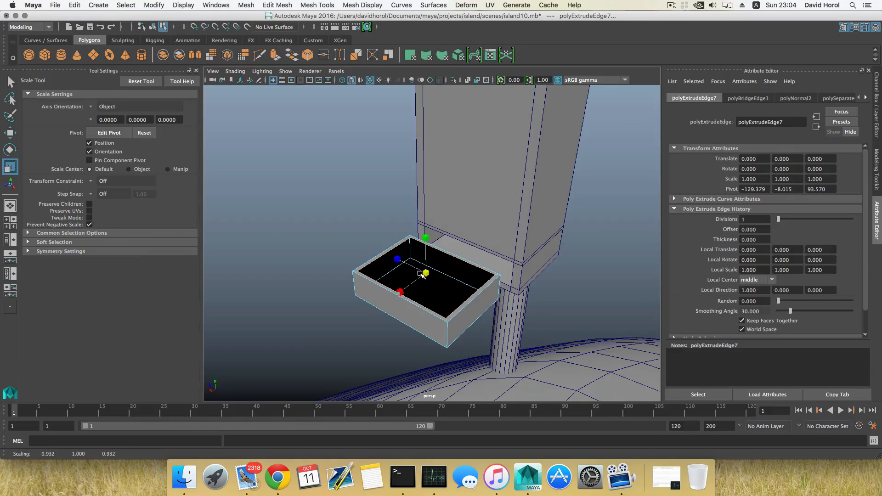
Step: Extrude the rim's inner edges down to about Y -9.275 to form the tray's inner walls
left_click(275, 55)
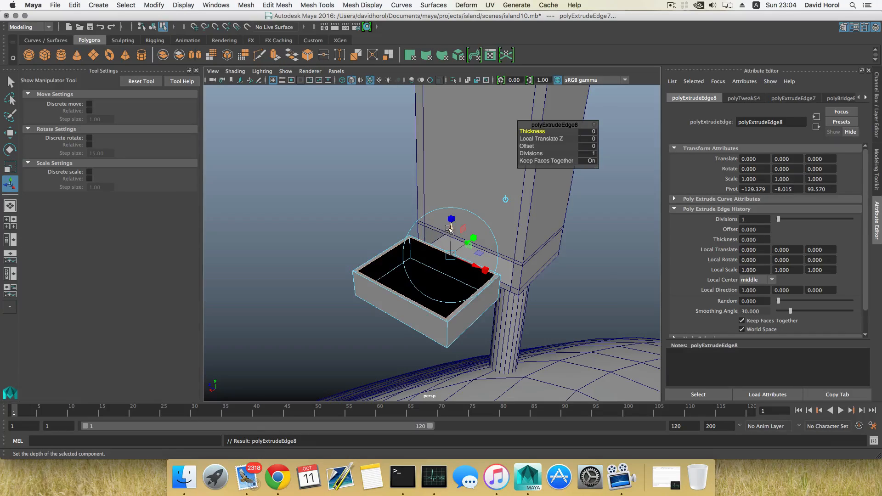
key("w")
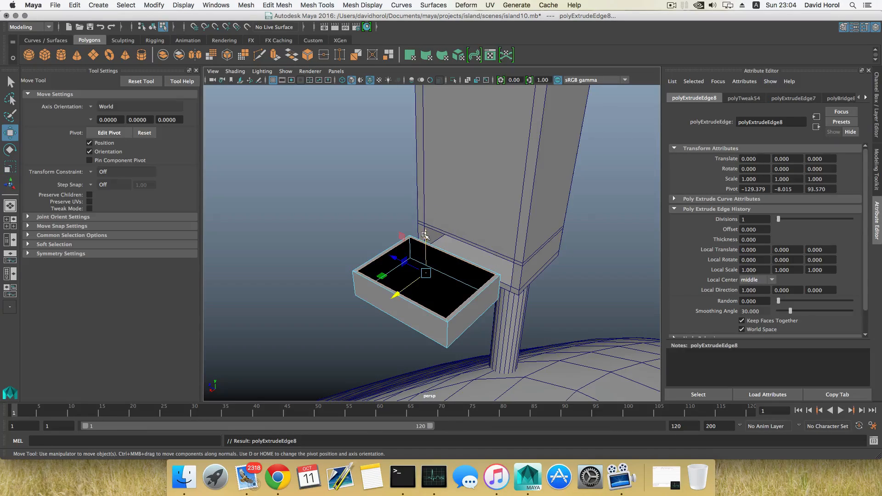
left_click_drag(425, 235, 427, 258)
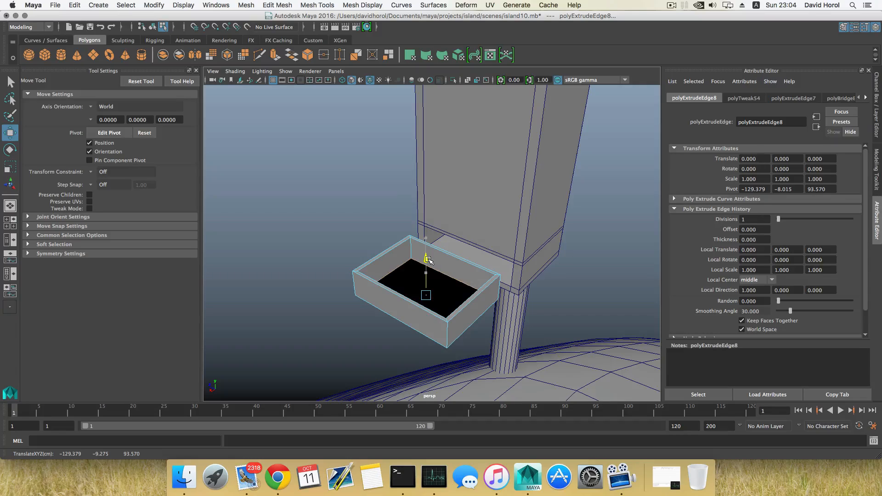
Step: Close the opening at the bottom of the inner walls with Fill Hole and return to object selection
left_click_drag(427, 262, 406, 263, "alt")
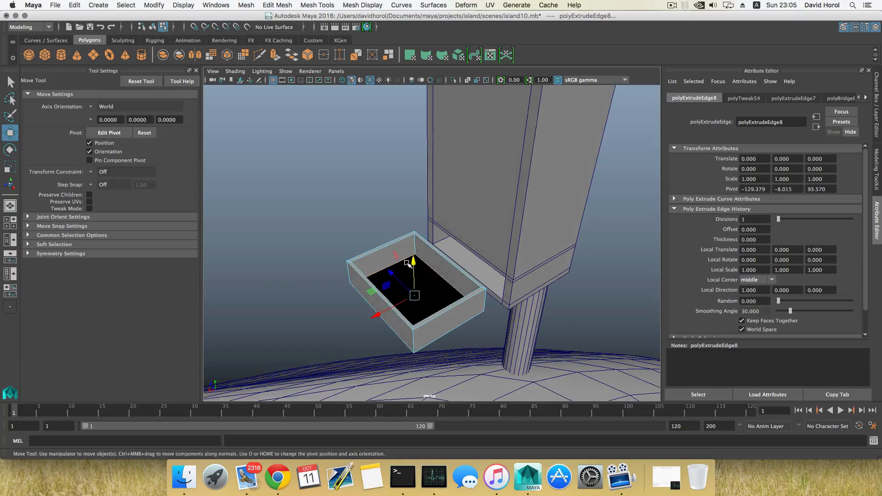
left_click(283, 6)
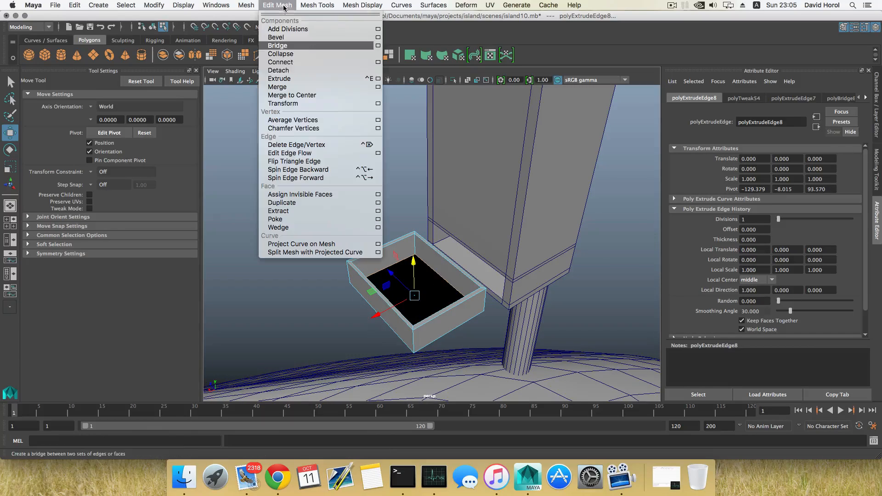
mouse_move(324, 3)
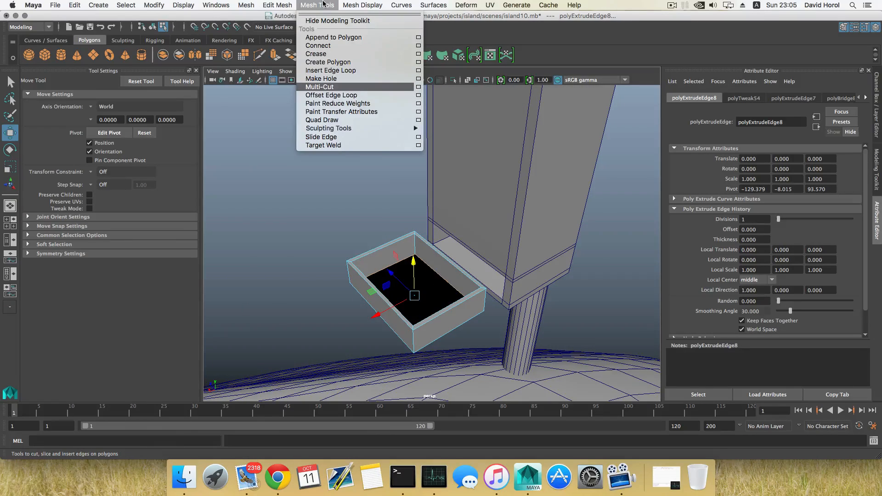
mouse_move(278, 5)
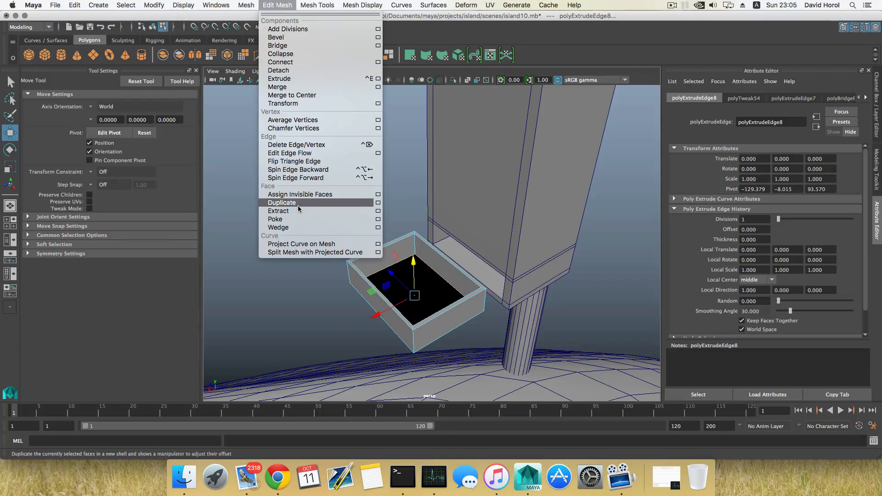
mouse_move(246, 5)
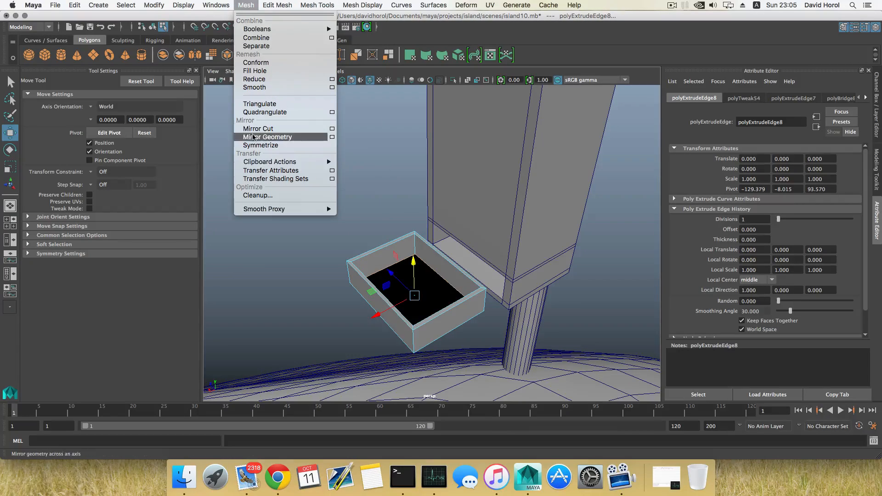
left_click(259, 72)
key("r")
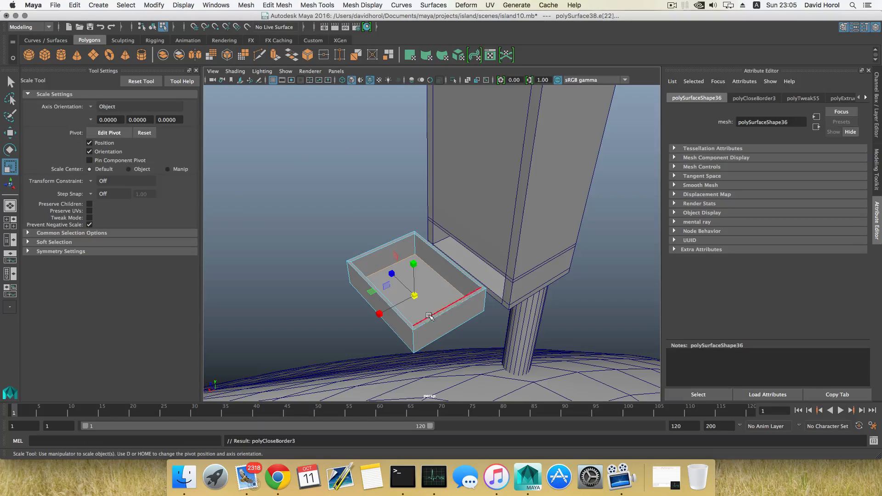
key("F8")
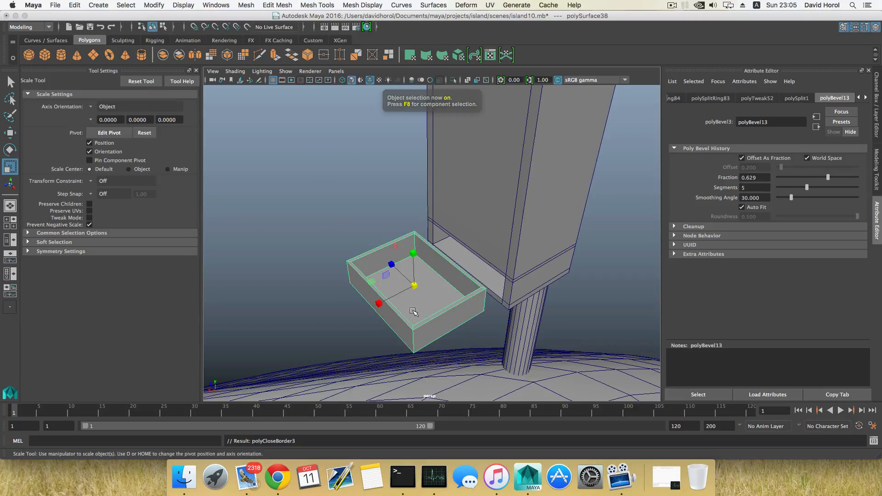
Step: Insert supporting edge loops close to the tray's edges and rim corners
left_click_drag(412, 312, 420, 274, "alt")
right_click_drag(459, 272, 418, 288, "shift")
left_click_drag(423, 307, 463, 216, "alt")
left_click_drag(463, 217, 425, 219, "alt")
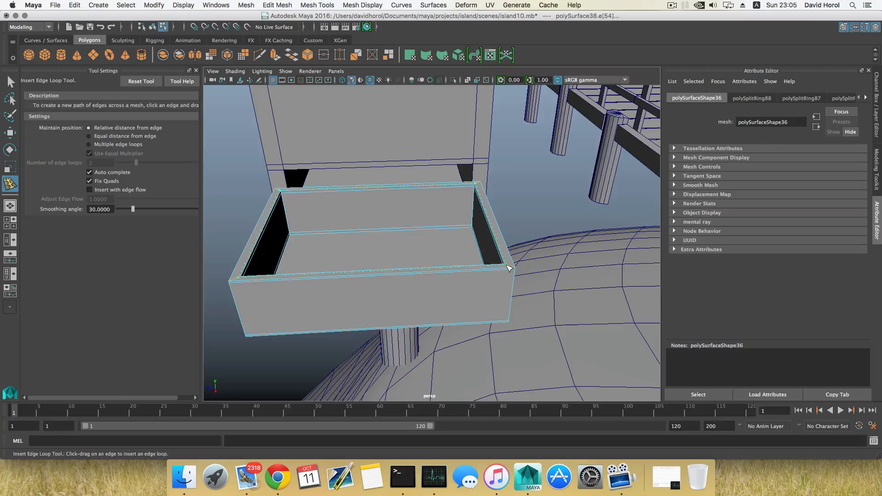
left_click_drag(506, 264, 511, 268)
Step: Undo all the edge loops inserted on the tray
key("super+z")
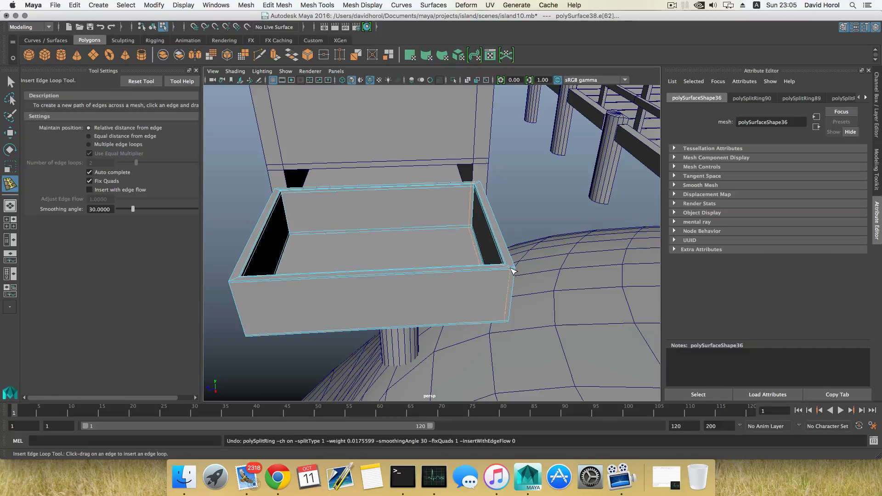
key("super+z")
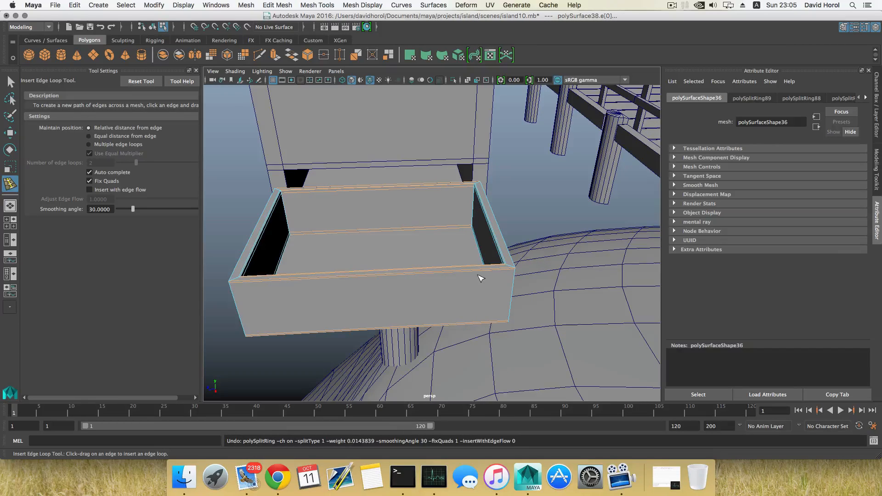
left_click_drag(433, 287, 373, 244, "alt")
middle_click_drag(379, 247, 434, 275, "alt")
key("super+z")
key("super+z")
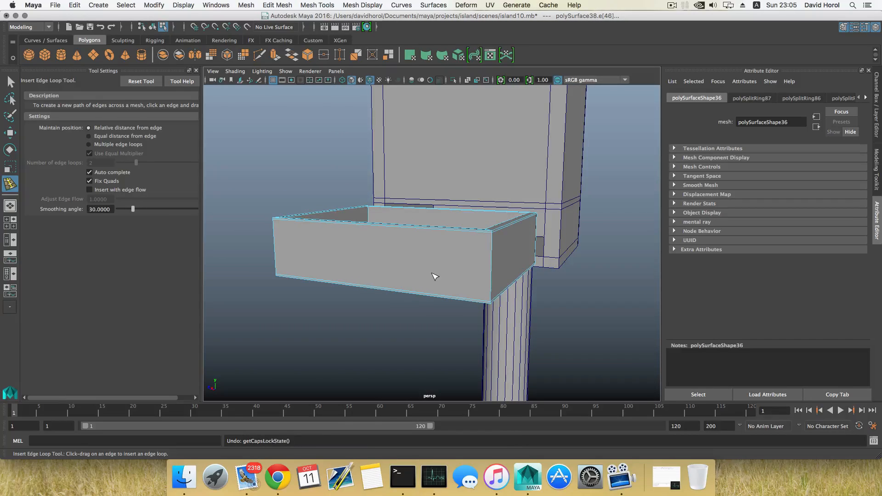
key("super+z")
key("super+z")
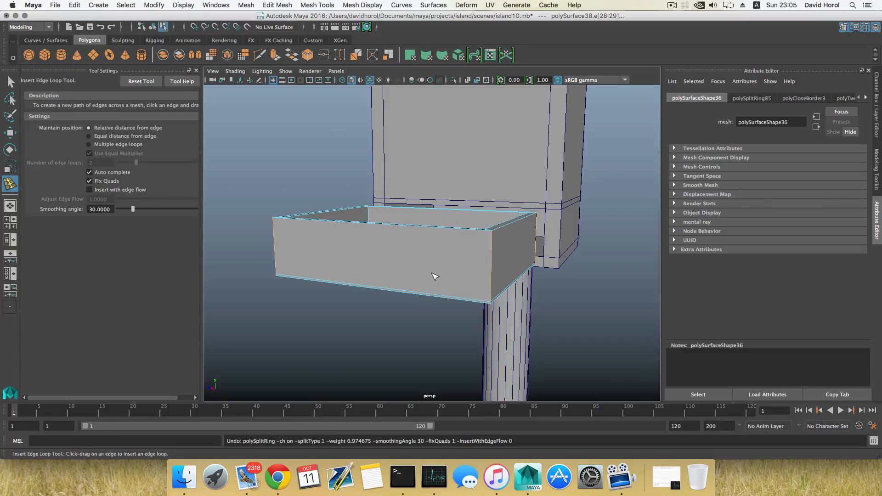
key("super+z")
Step: Inset the tray's front face twice with Extrude, scaling it to 0.976, 0.917, 0.917 and again to 0.979, 0.933, 0.933
right_click_drag(435, 222, 436, 250)
left_click(434, 256)
key("q")
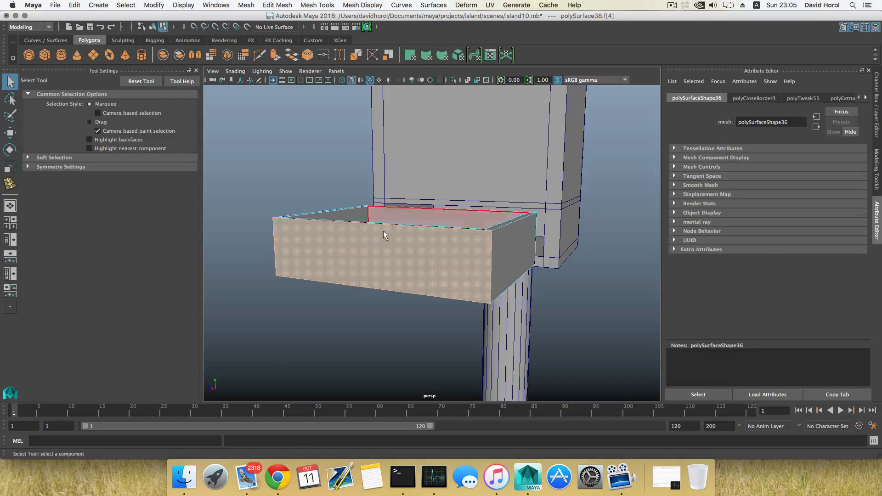
key("ctrl+e")
left_click_drag(363, 256, 335, 254)
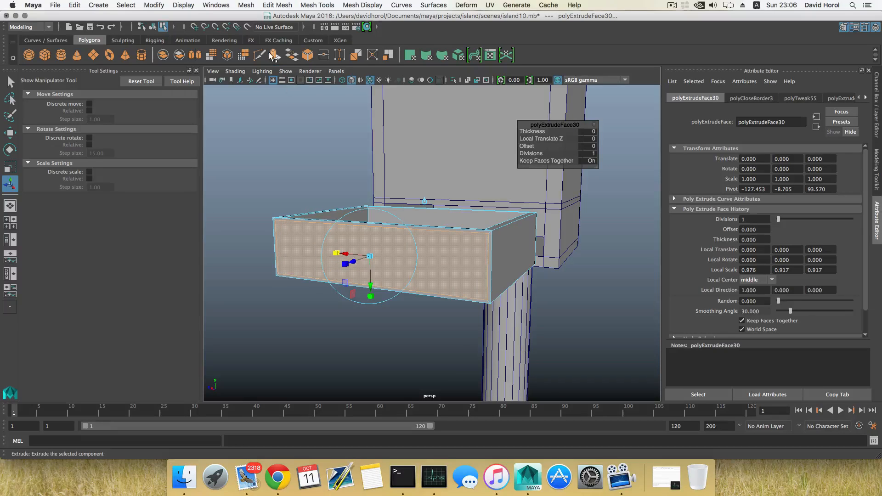
key("ctrl+e")
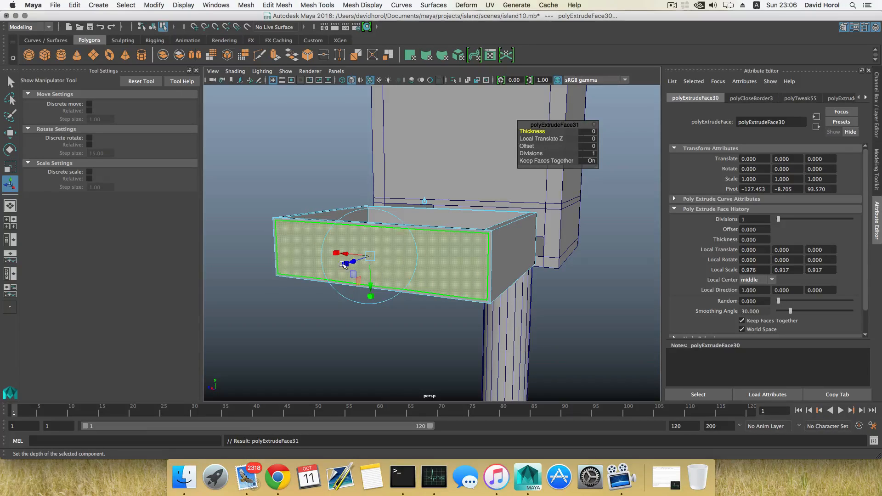
left_click_drag(370, 256, 336, 255)
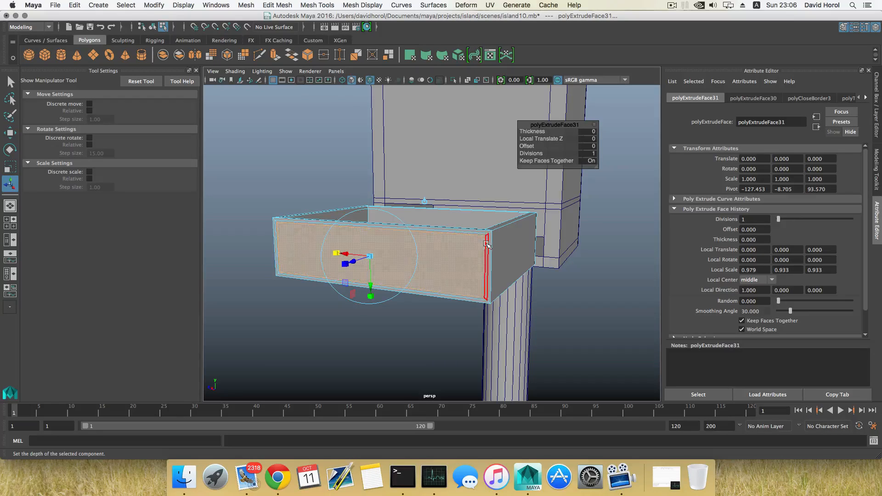
Step: Fine-tune the tray front's second inset to local scale 0.977, 0.933, 0.933 and extrude the narrow face loop bordering it
left_click_drag(336, 253, 338, 254)
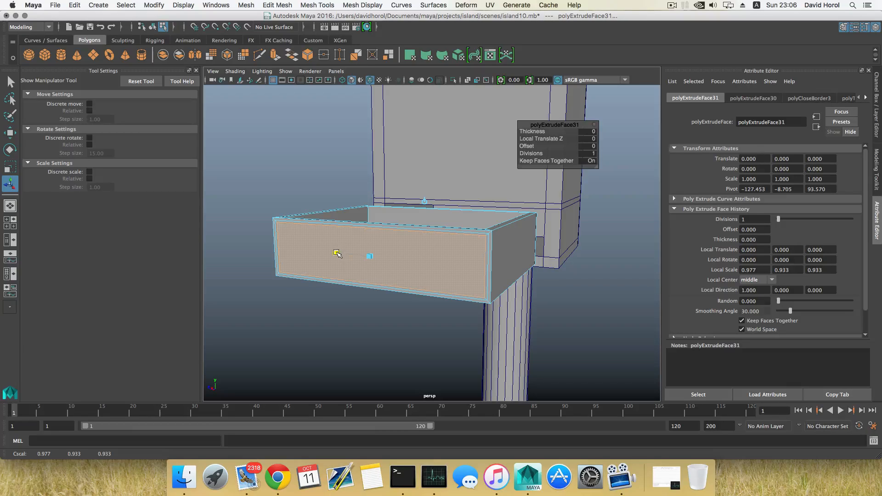
left_click_drag(337, 254, 338, 254)
left_click(486, 256)
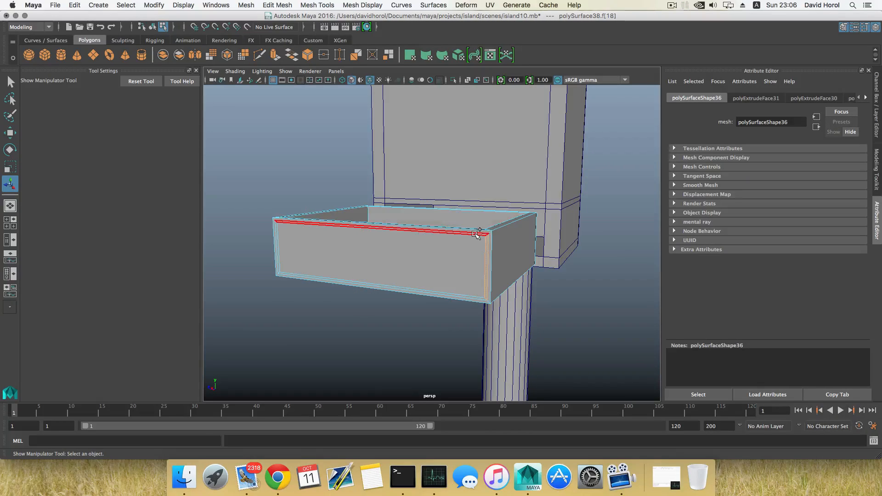
double_click(478, 233, "shift")
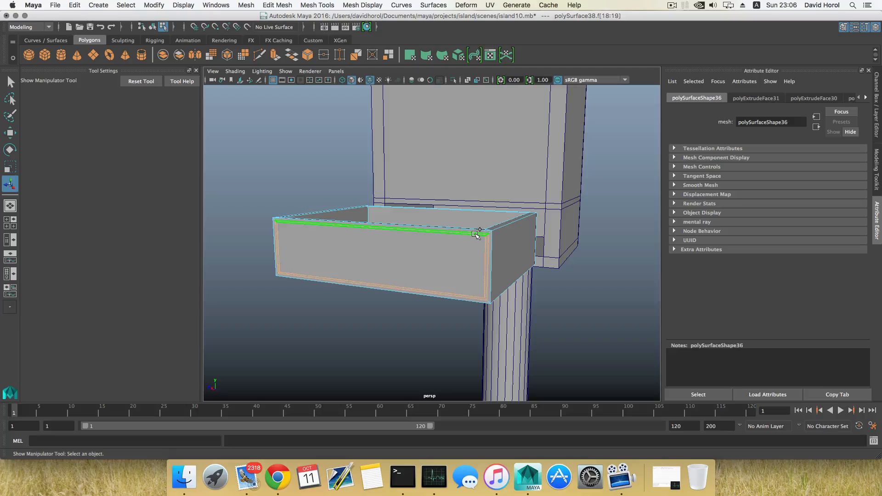
left_click(272, 59)
mouse_move(390, 245)
left_mouse_down("alt")
mouse_move(354, 274)
mouse_move(404, 256)
mouse_move(402, 247)
mouse_move(390, 294)
mouse_move(395, 244)
left_mouse_up("alt")
left_click(401, 244)
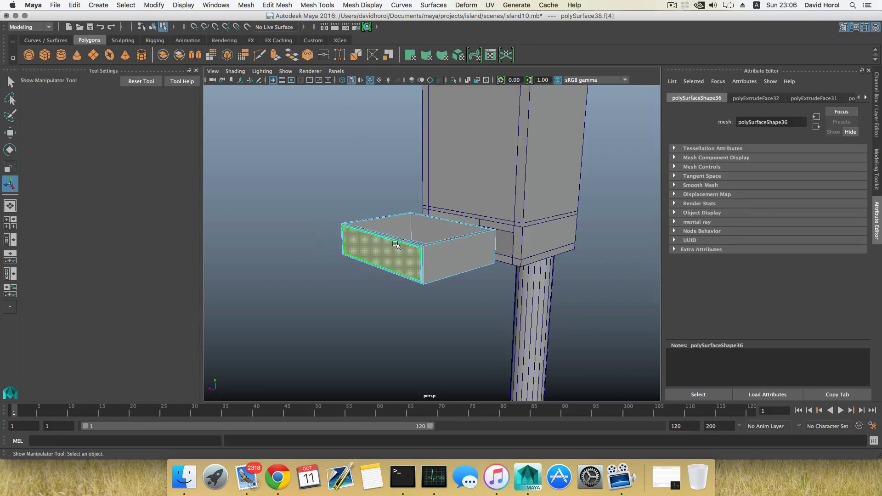
key("ctrl+b")
Step: Return to object selection and slide the whole tray back toward the utility box so it sits partly inside the opening
key("F8")
key("w")
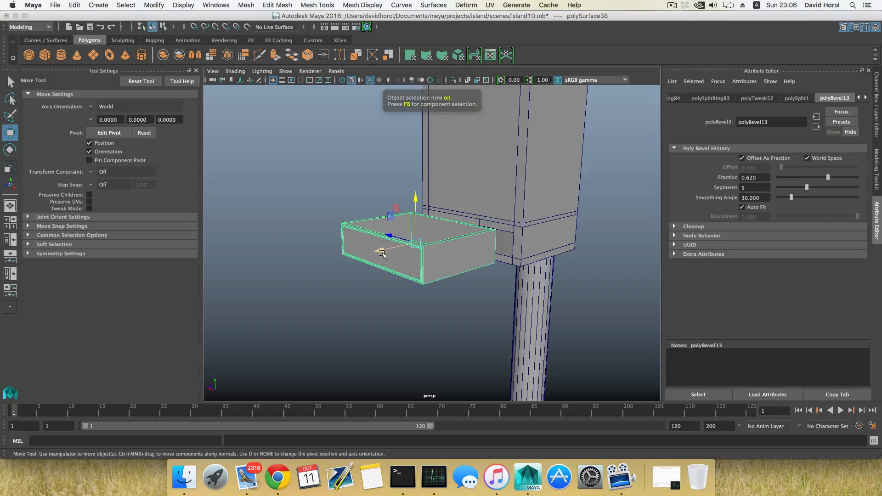
left_click_drag(382, 253, 411, 203)
Step: Extrude the large front face of the utility box and move it deep inward to form a recess, returning to object selection
right_click_drag(412, 202, 417, 225)
left_click(413, 231)
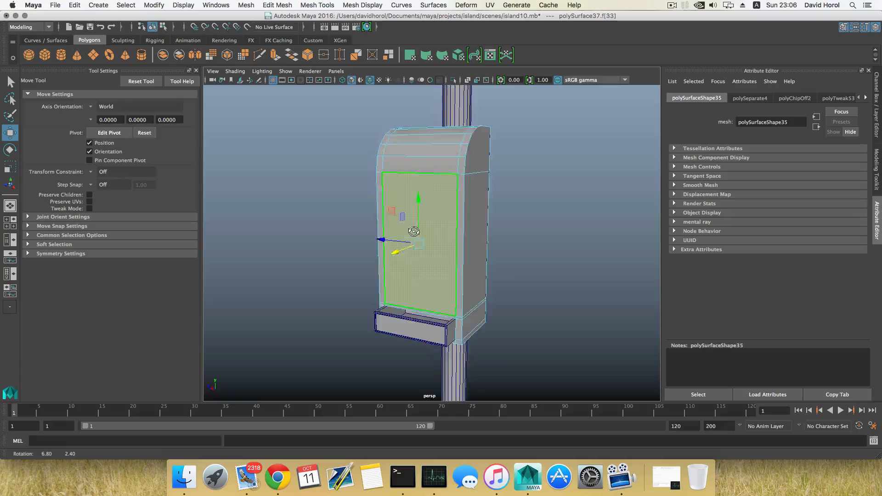
left_click_drag(413, 231, 395, 234, "alt")
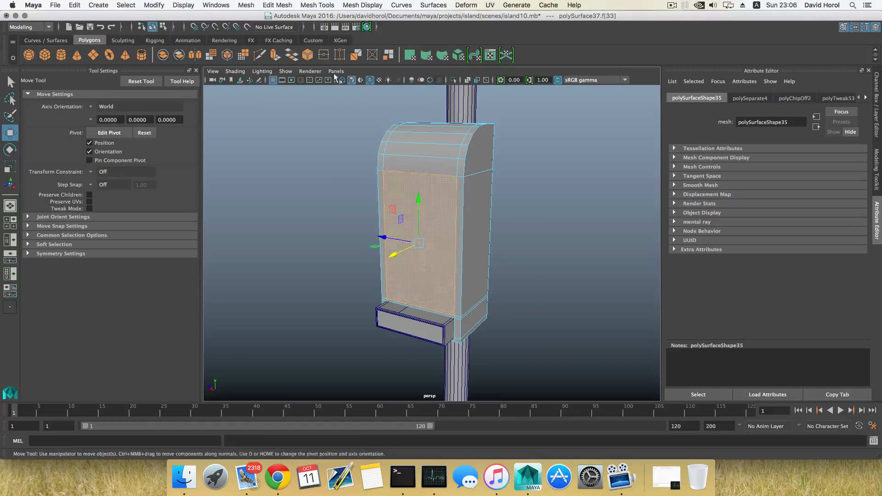
left_click(275, 55)
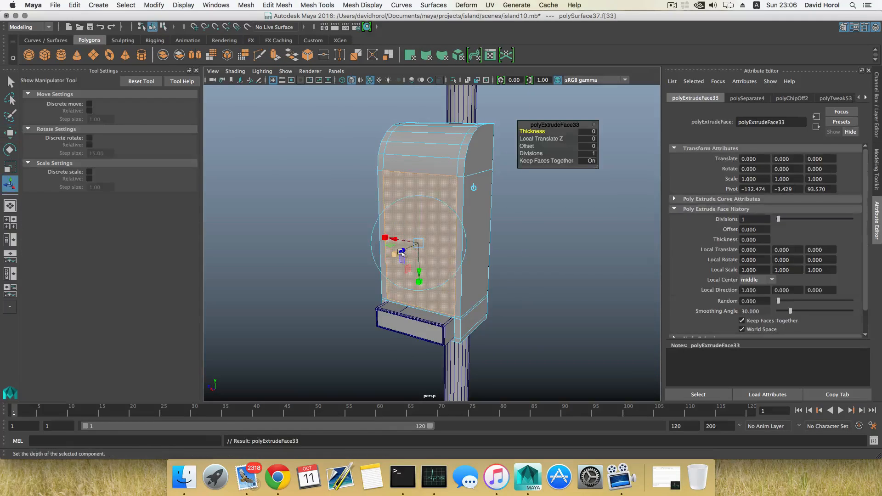
key("w")
left_click_drag(396, 255, 311, 250)
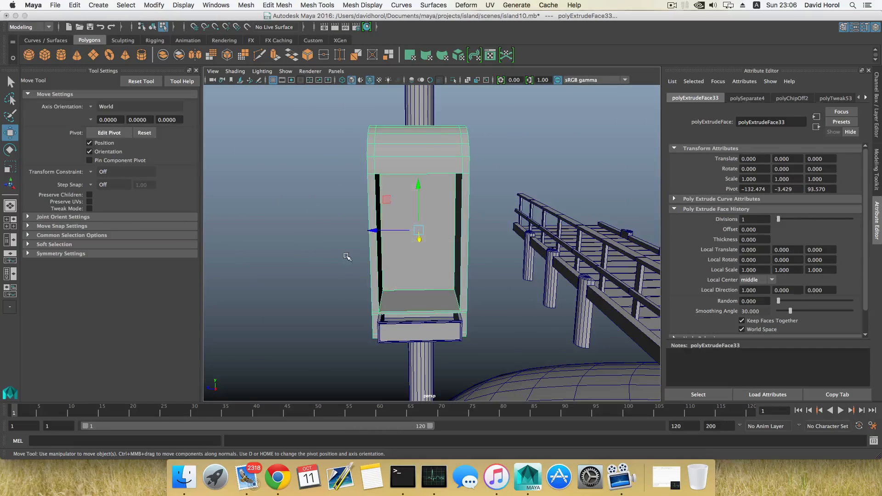
key("F8")
left_click_drag(407, 256, 355, 258, "alt")
scroll(386, 278, "down", 3)
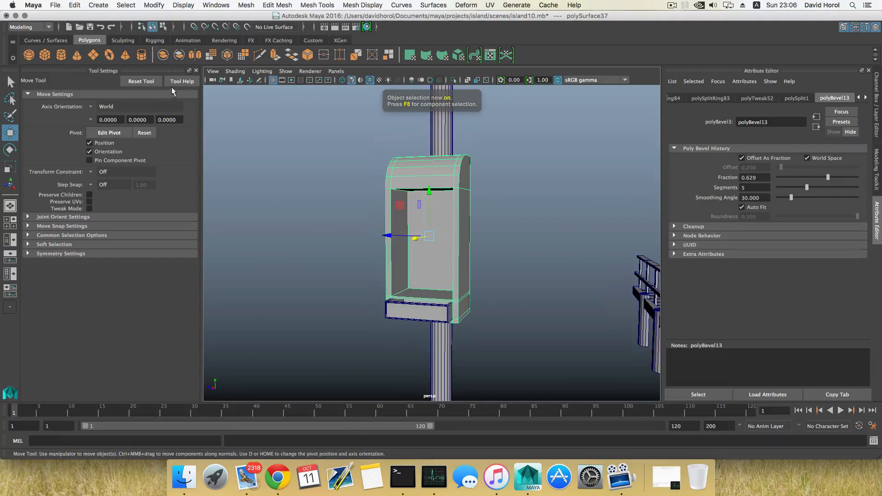
Step: Create a polygon sphere and move it across the island to a spot near the utility box
left_click(28, 54)
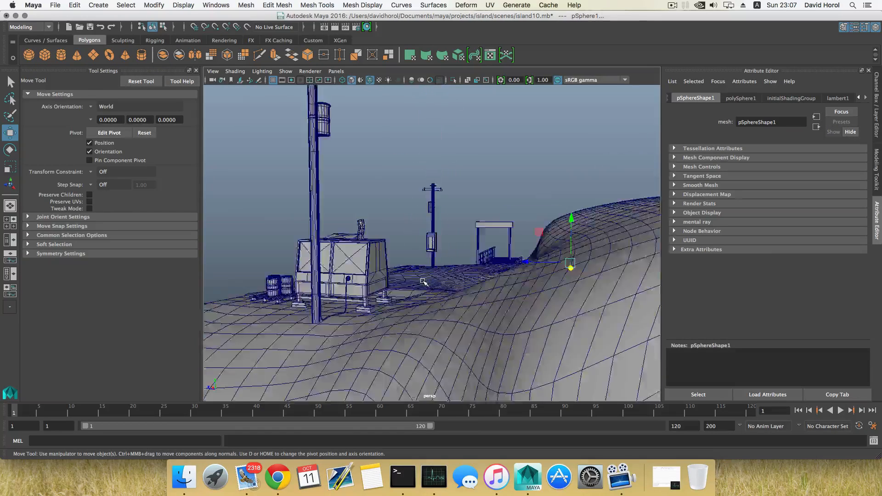
left_click_drag(460, 268, 487, 282, "alt")
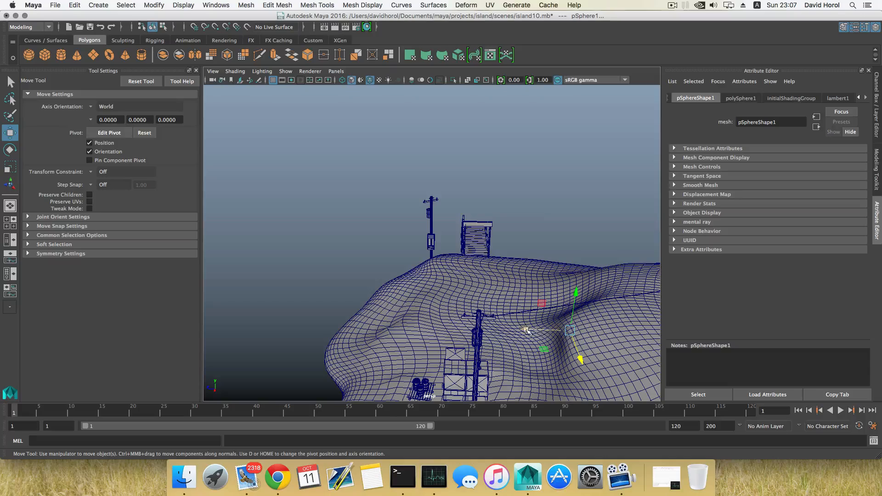
left_click_drag(526, 330, 389, 307)
left_click_drag(391, 345, 380, 214)
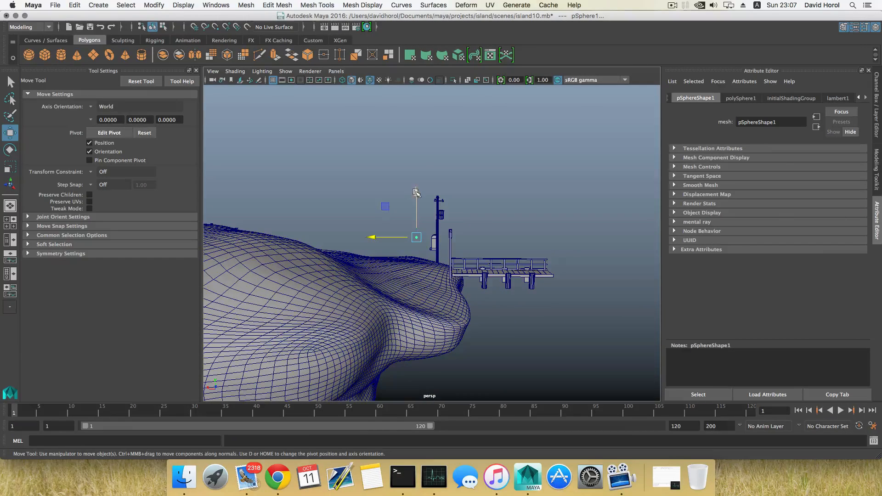
left_click_drag(416, 192, 419, 206)
right_click_drag(409, 217, 601, 296, "alt")
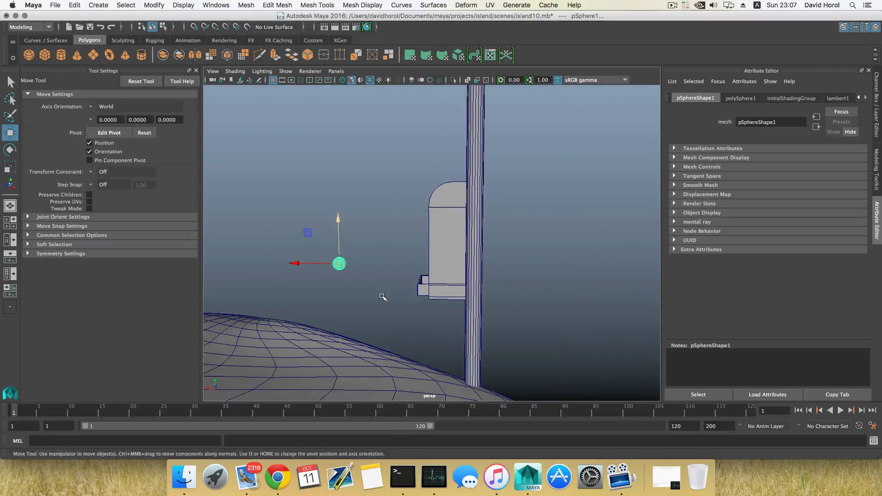
Step: Move the sphere closer to the front of the tray and rotate it so its pole axis points toward the box
left_click_drag(384, 297, 396, 263, "alt")
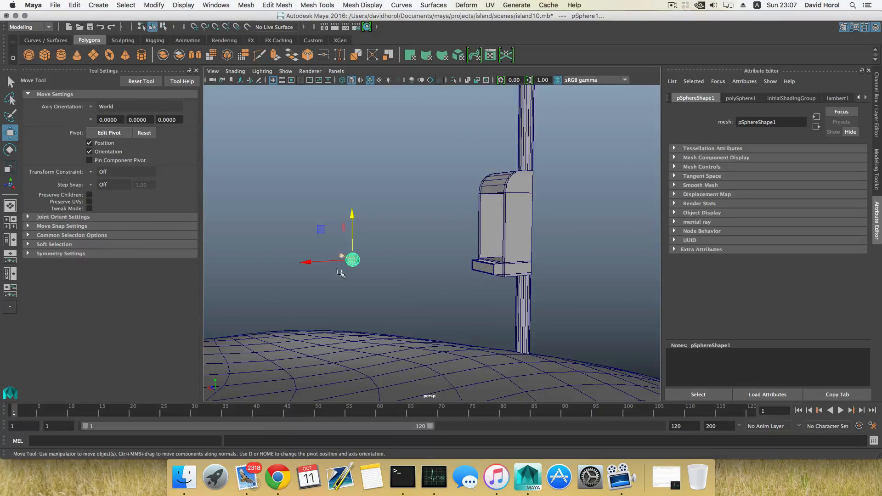
mouse_move(339, 271)
left_mouse_down("alt")
mouse_move(298, 287)
mouse_move(366, 271)
mouse_move(389, 280)
mouse_move(338, 285)
left_mouse_up("alt")
right_click_drag(337, 285, 457, 326, "alt")
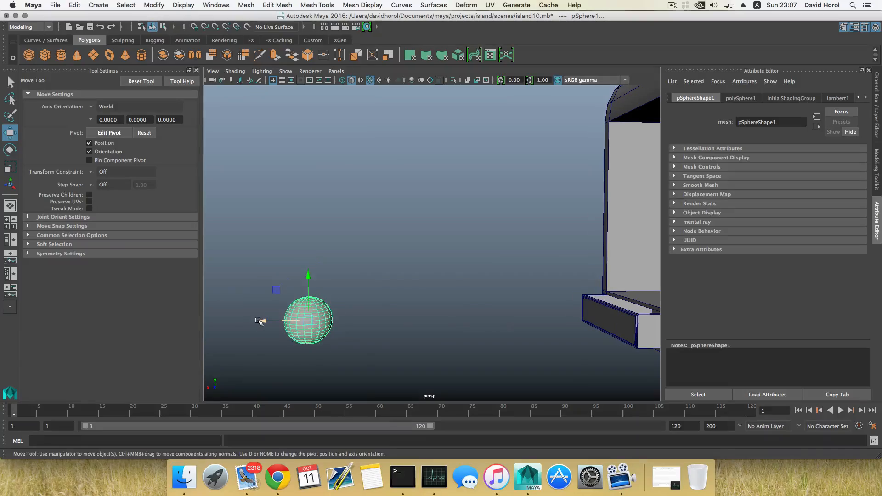
left_click_drag(259, 320, 307, 287)
key("e")
key("w")
Step: Delete the half of the sphere's faces that faces the box, leaving a hemisphere
right_click(455, 284)
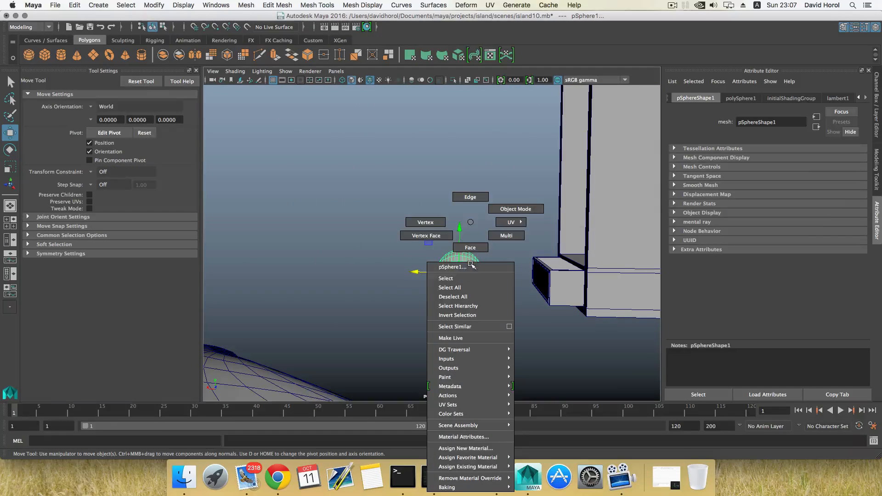
left_click(461, 263)
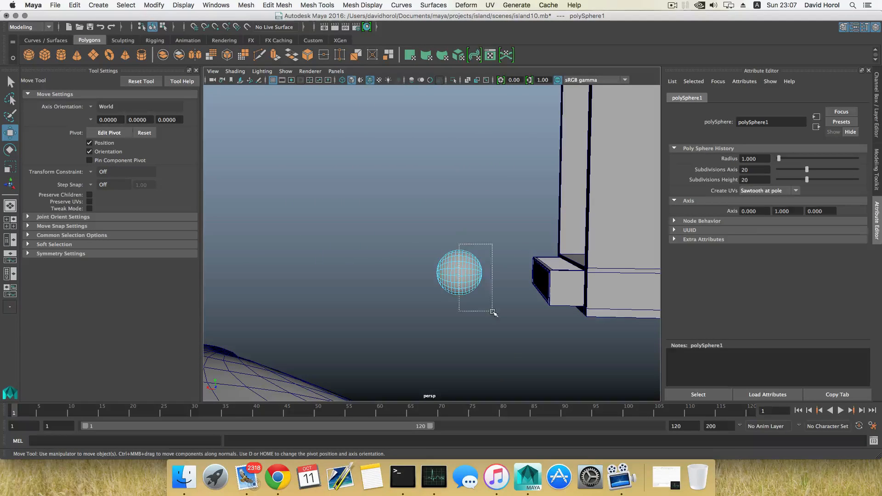
left_click_drag(498, 321, 496, 321)
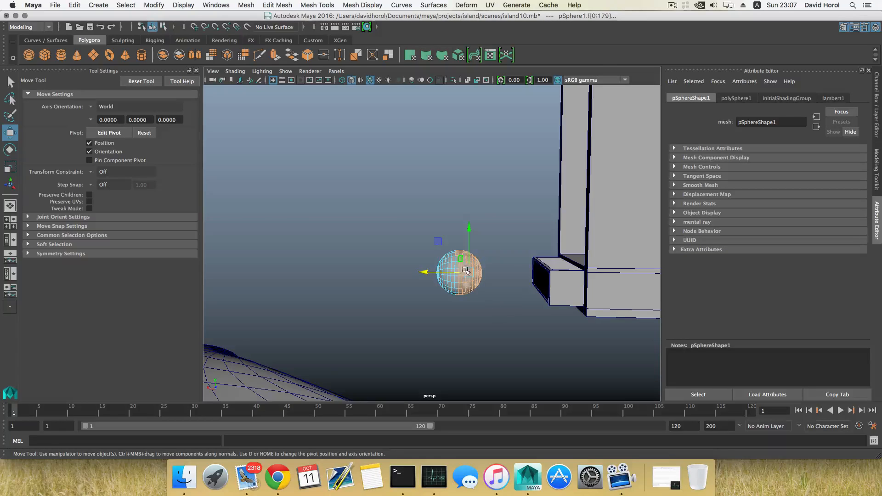
left_click_drag(465, 271, 464, 264, "alt")
left_click_drag(497, 339, 506, 354)
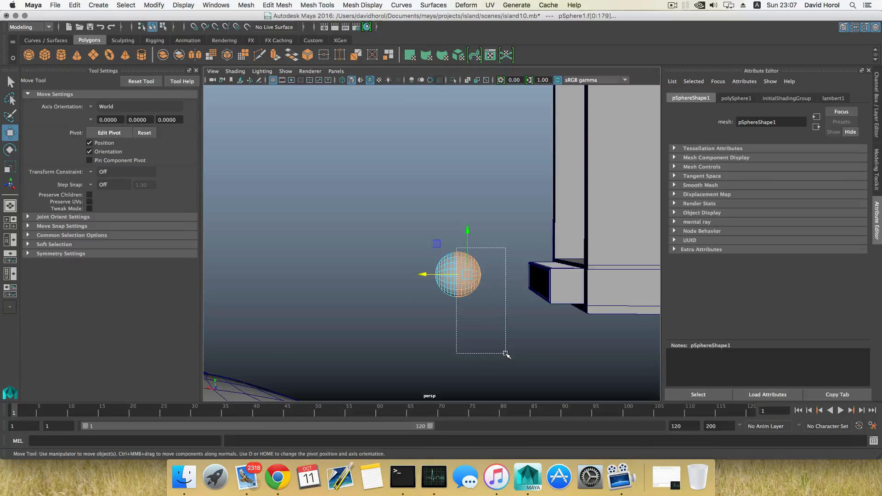
key("Delete")
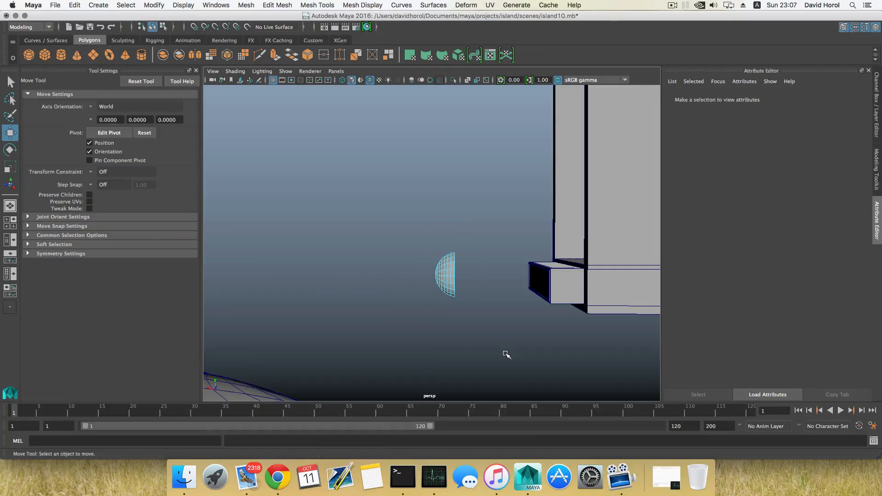
mouse_move(490, 327)
left_mouse_down("alt")
mouse_move(436, 323)
mouse_move(466, 346)
mouse_move(492, 322)
left_mouse_up("alt")
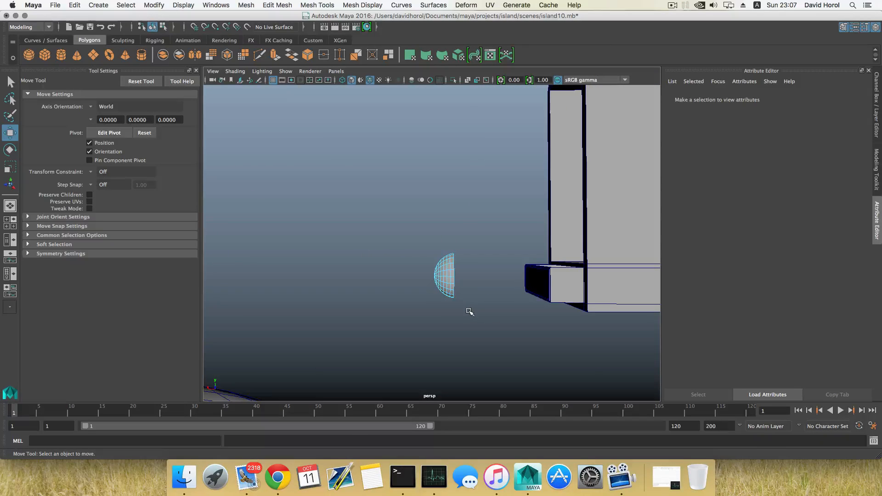
Step: Return to object selection and scale the hemisphere along its pole axis to flatten it into a shallow knob cap
key("F8")
key("F8")
key("r")
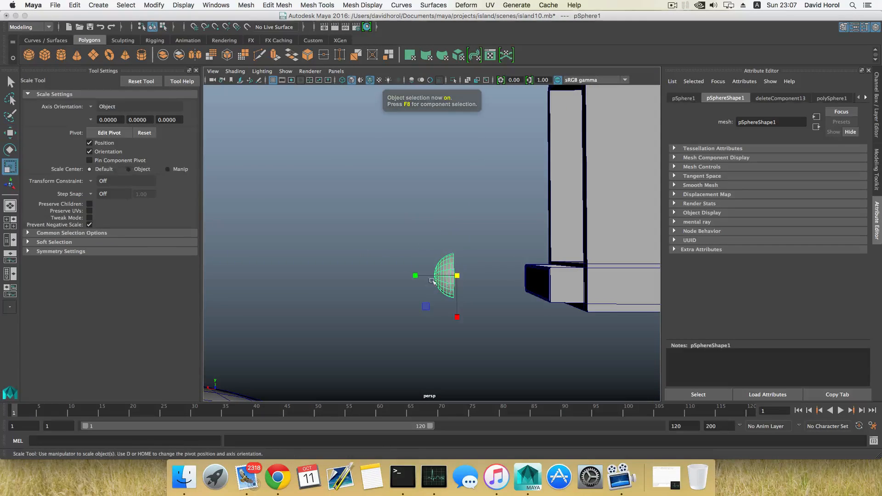
left_click_drag(417, 276, 476, 289)
left_click_drag(416, 257, 384, 299)
Step: Extrude the hemisphere's open border edge loop and scale it inward to close most of the knob's back
scroll(393, 306, "up", 5)
right_click_drag(355, 222, 357, 200)
left_click(356, 238)
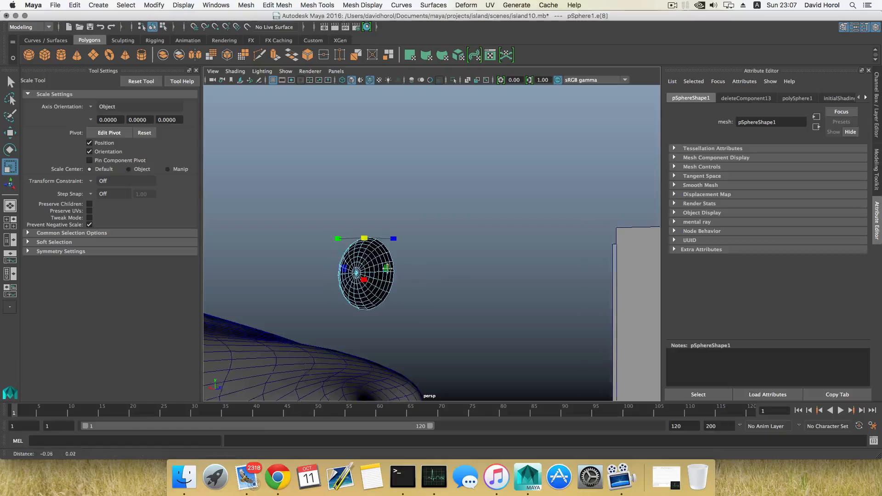
left_click_drag(356, 237, 434, 260, "alt")
double_click(433, 258)
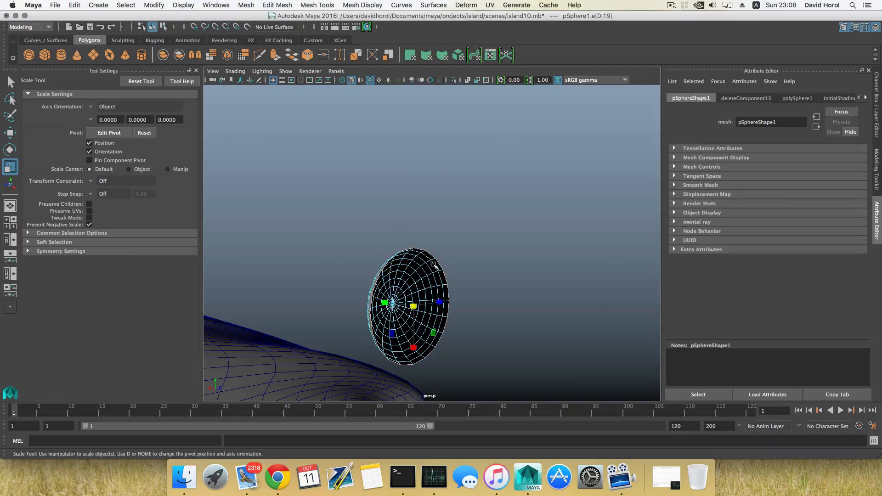
mouse_move(436, 325)
left_mouse_down("alt")
mouse_move(445, 326)
mouse_move(367, 321)
mouse_move(472, 327)
mouse_move(414, 319)
mouse_move(437, 314)
left_mouse_up("alt")
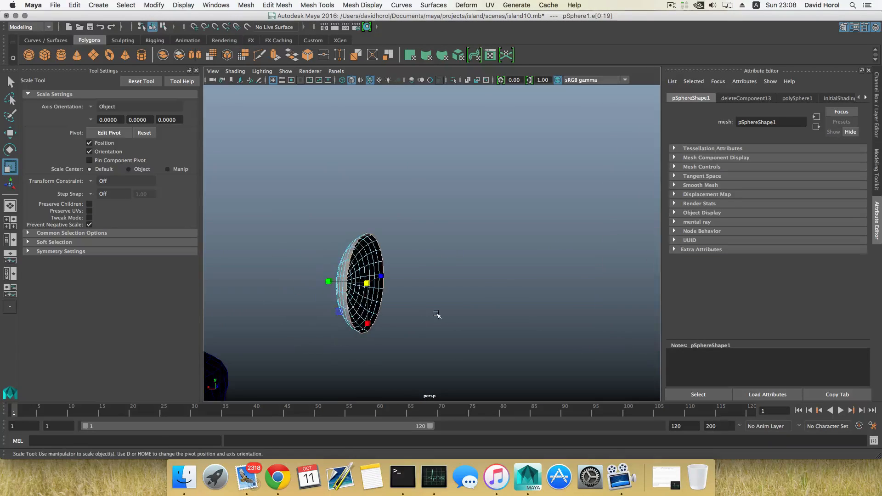
left_click(274, 55)
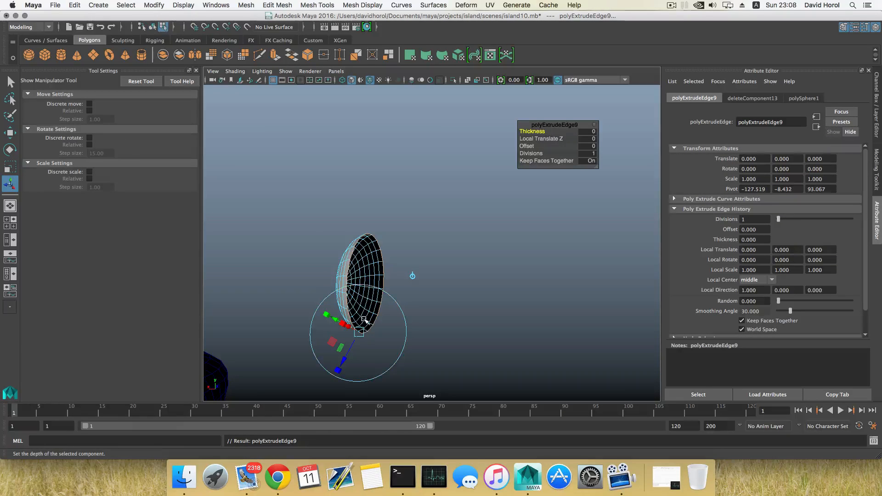
key("r")
mouse_move(328, 281)
left_mouse_down("ctrl")
mouse_move(342, 285)
mouse_move(320, 286)
left_mouse_up("ctrl")
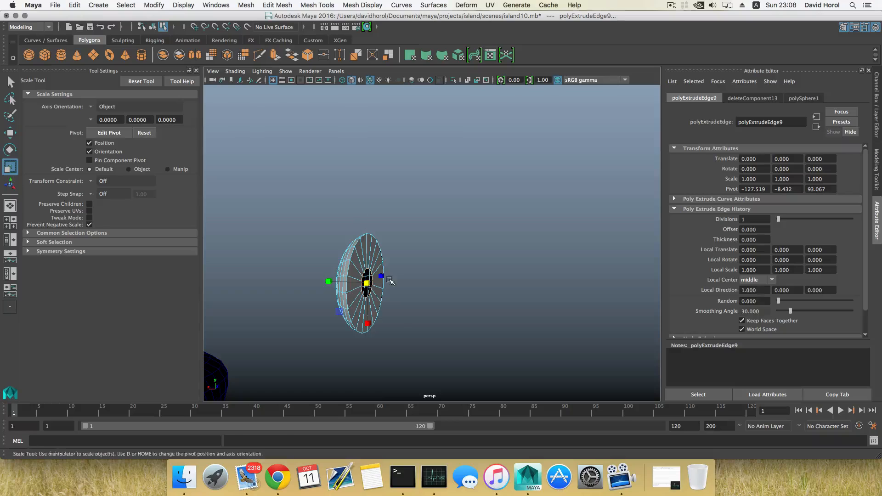
Step: Extrude the small inner edge loop again and move it toward the box to form the knob's cylindrical stem
key("ctrl+e")
key("w")
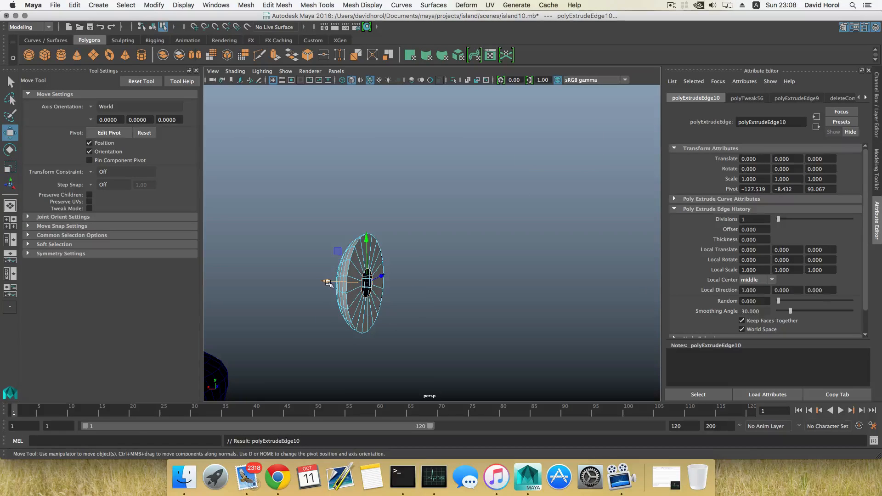
left_click_drag(327, 281, 374, 292)
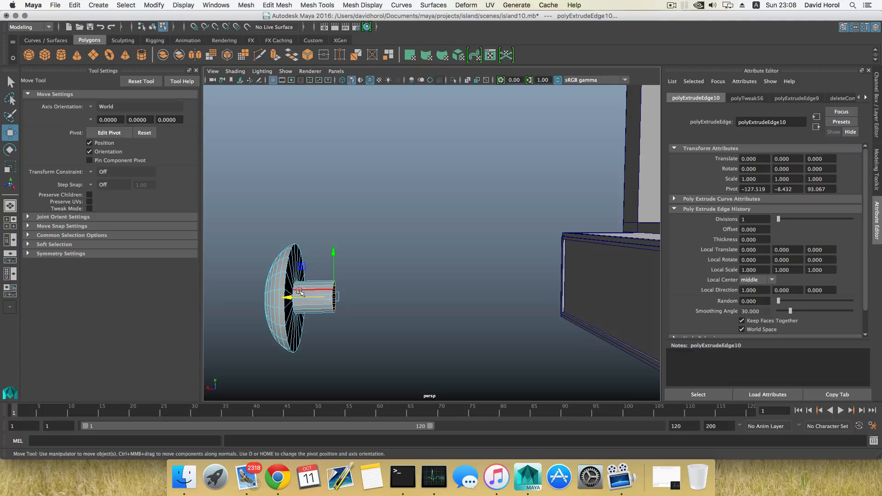
Step: Move the finished knob against the tray's front face, at about -130.9, -8.6, 93.1
left_click_drag(288, 298, 534, 270)
key("F8")
left_click_drag(526, 268, 528, 269)
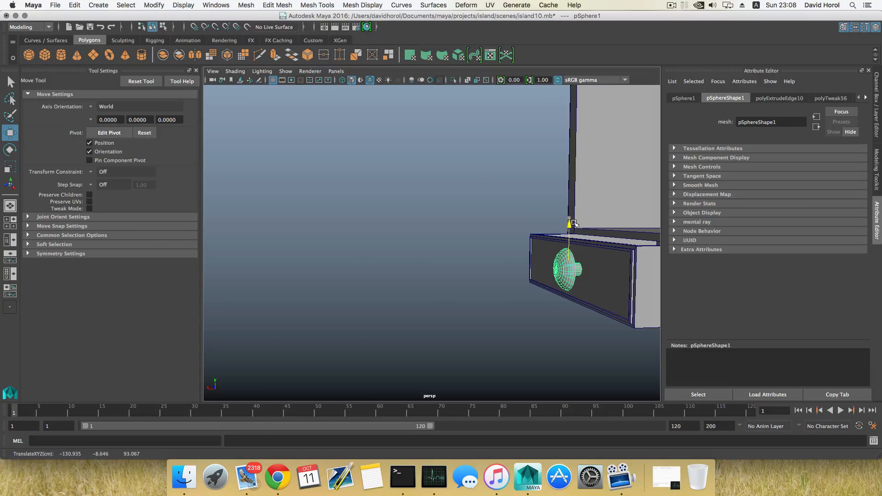
Step: Split the edge ring across the tray's front to add a vertical edge loop at its middle
left_click_drag(576, 223, 505, 250, "alt")
left_click(497, 247)
right_click_drag(496, 247, 489, 202)
left_click(444, 238)
right_click_drag(444, 239, 453, 266, "ctrl")
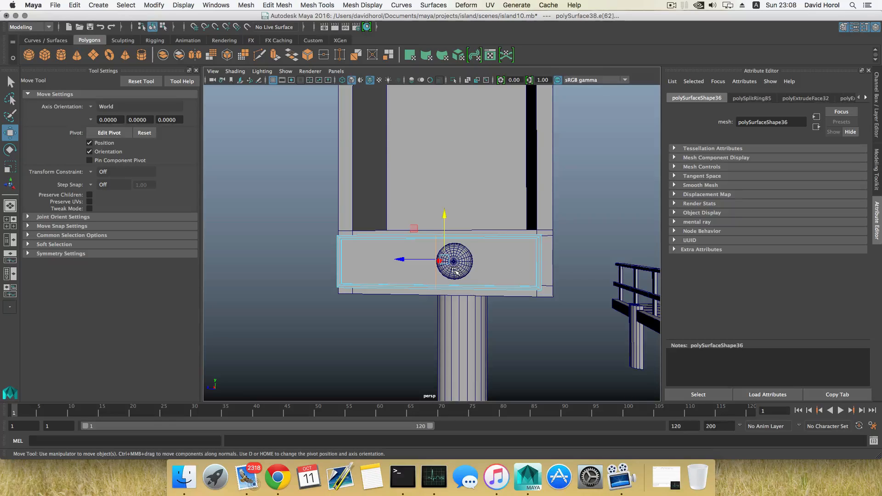
Step: Move the knob sphere sideways to centre it on the middle edge of the drawer front
left_click_drag(435, 268, 410, 258, "alt")
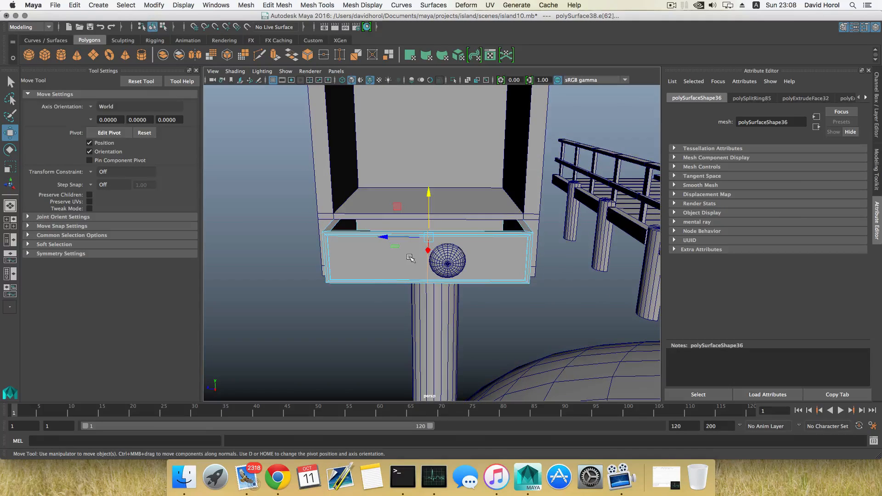
key("F8")
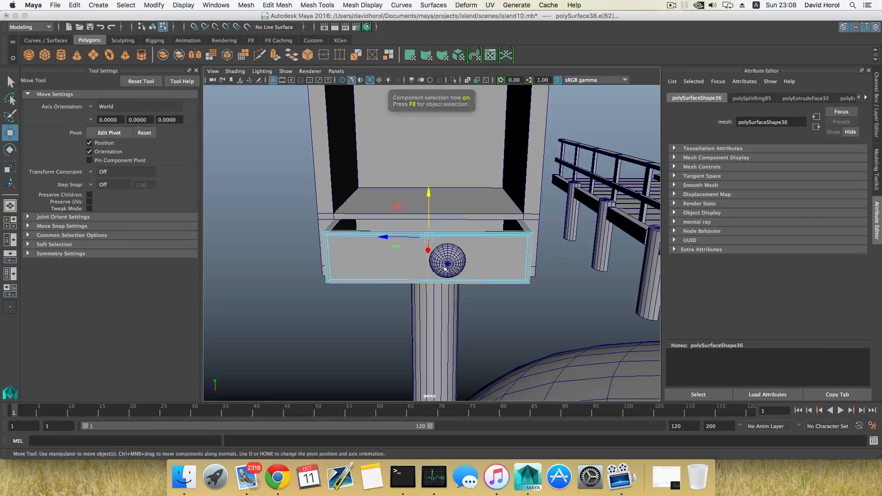
left_click(445, 265)
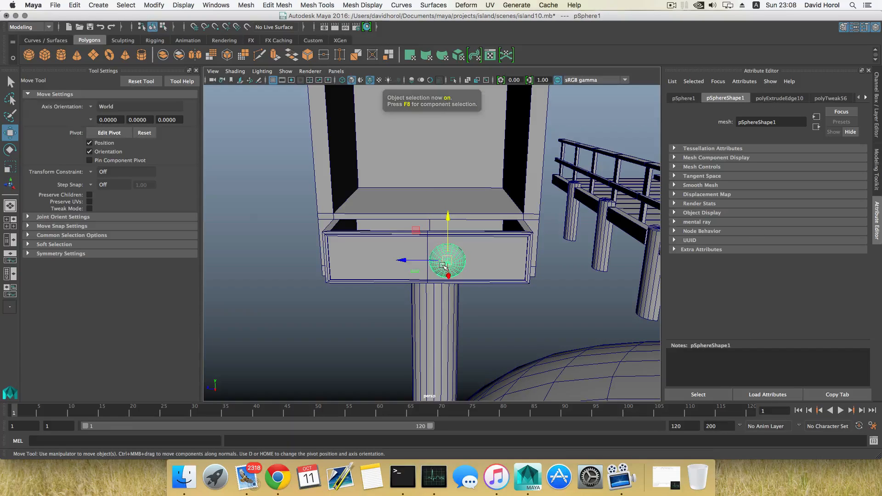
key("r")
left_click_drag(444, 266, 471, 290, "alt")
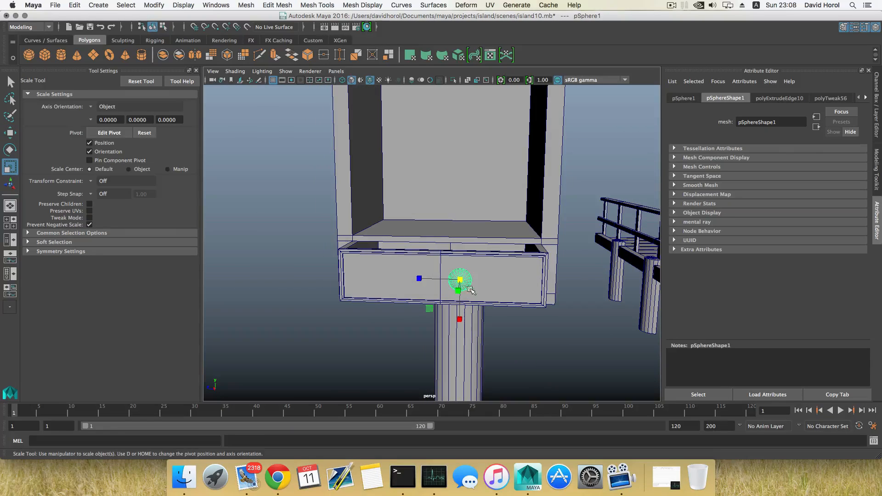
middle_click_drag(466, 289, 443, 260, "alt")
scroll(434, 264, "up", 5)
key("w")
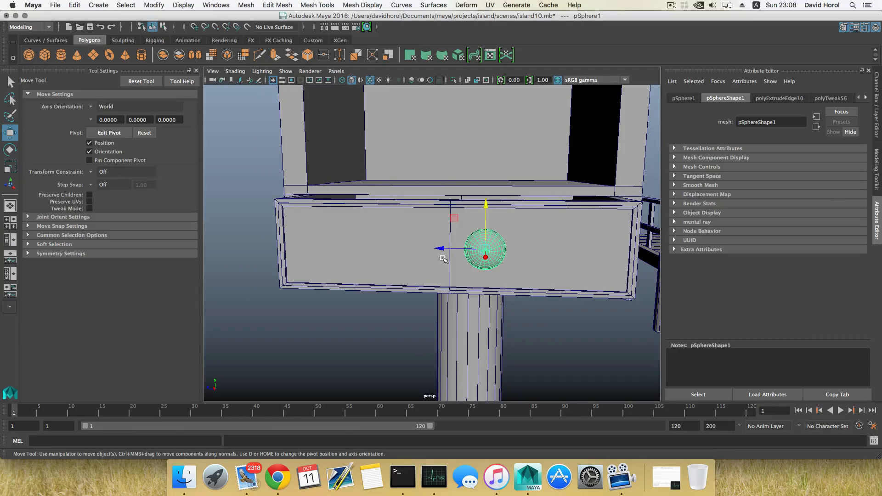
left_click_drag(441, 248, 440, 248)
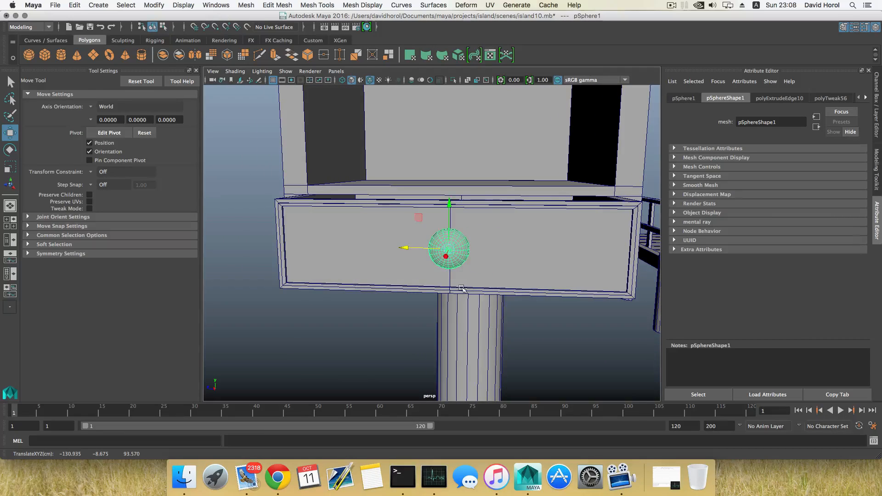
Step: Examine the knob's fit on the drawer front and the open cabinet above it from several sides
scroll(478, 301, "down", 5)
left_click_drag(478, 302, 378, 301, "alt")
middle_click_drag(450, 290, 335, 276, "alt")
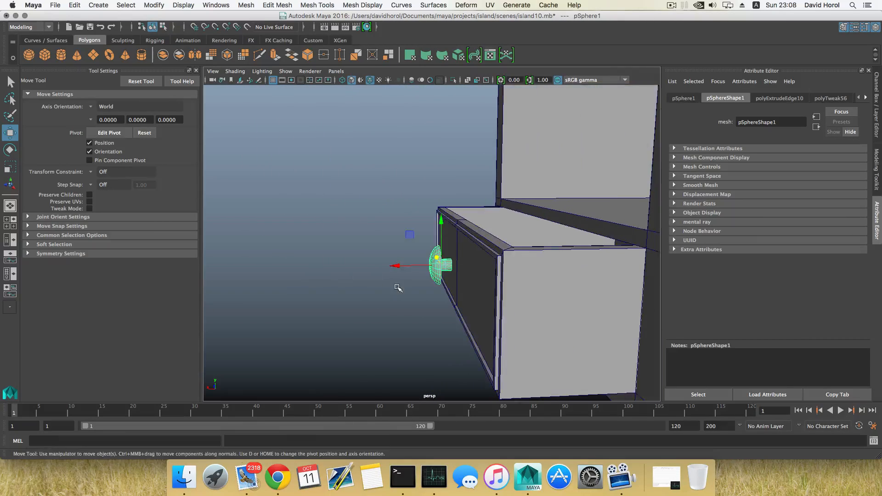
left_click_drag(398, 288, 513, 260, "alt")
scroll(437, 286, "down", 8)
middle_click_drag(435, 264, 443, 304, "alt")
left_click(435, 249)
left_click_drag(435, 251, 342, 274, "alt")
scroll(394, 312, "up", 8)
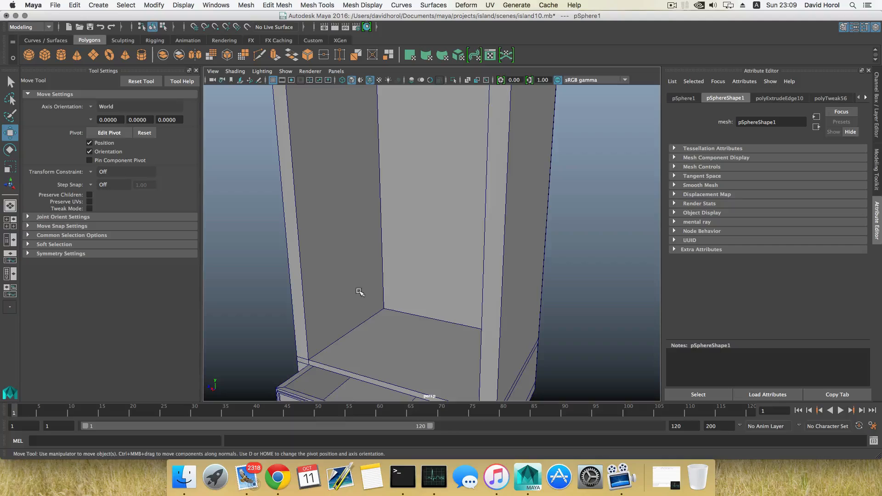
left_click_drag(385, 284, 436, 257, "alt")
Step: Create a polygon cube and move it across the island to the open cabinet on the pole
right_click(430, 345)
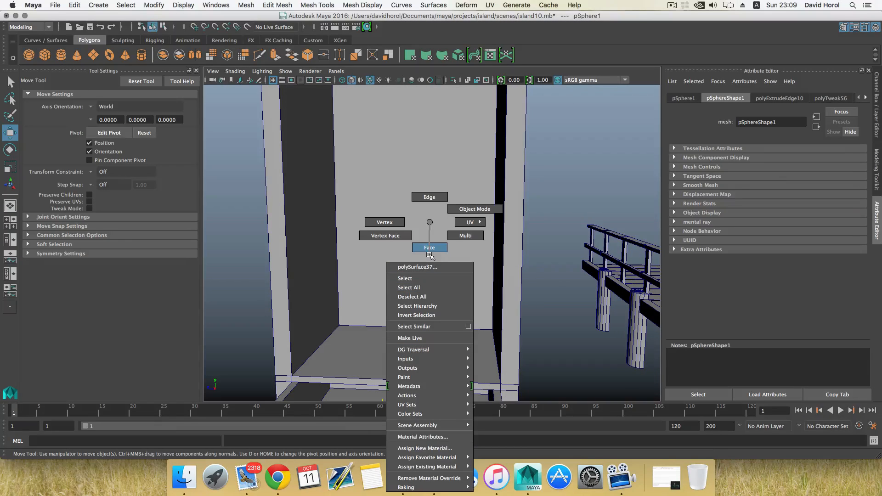
left_click(45, 55)
scroll(524, 326, "down", 15)
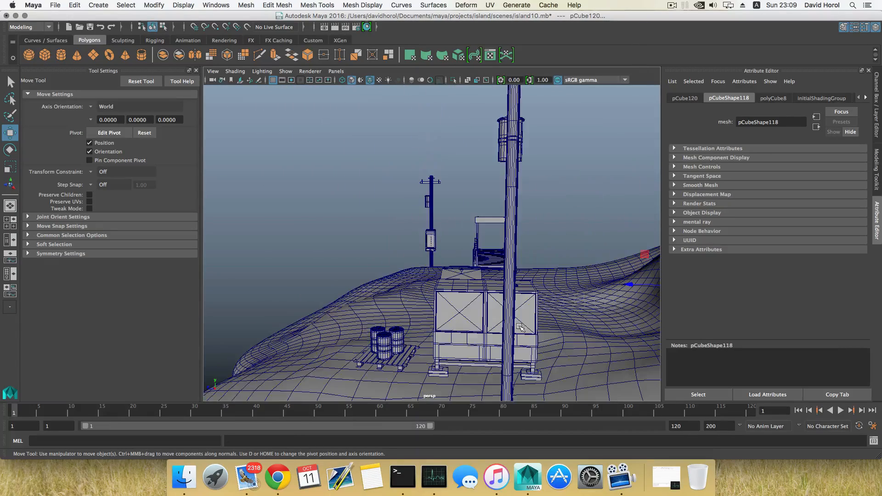
left_click_drag(631, 285, 437, 292)
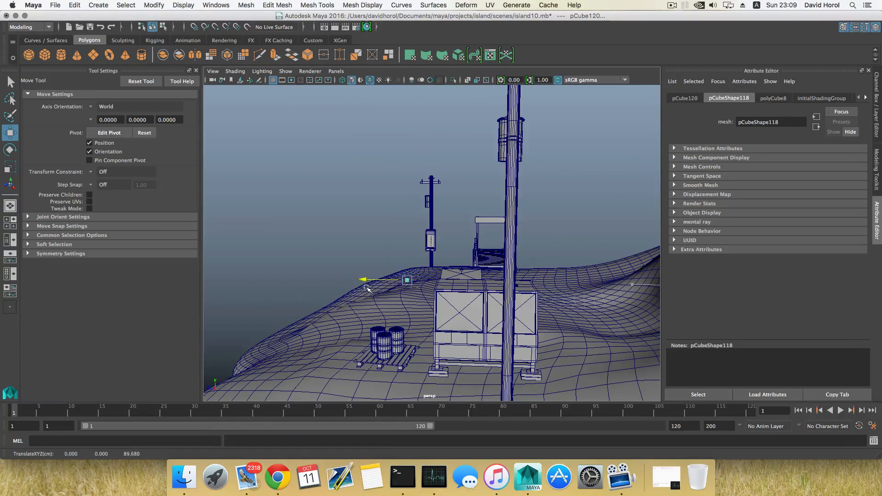
left_click_drag(366, 287, 401, 301, "alt")
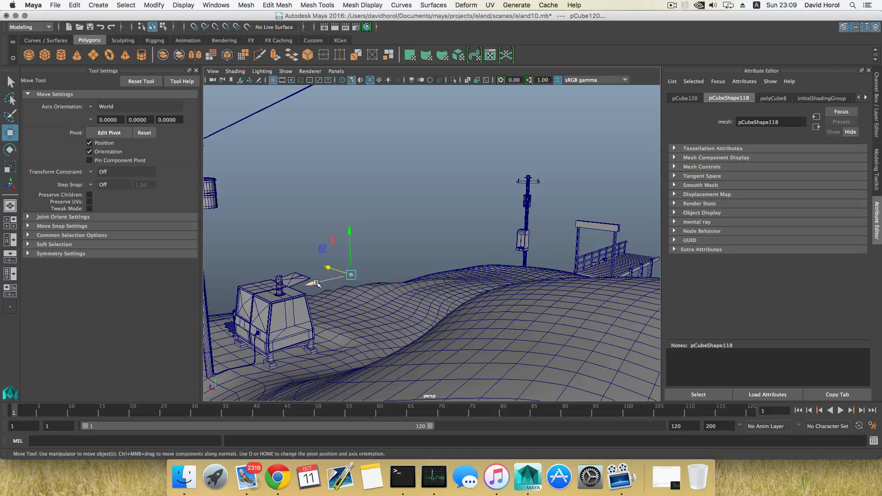
left_click_drag(316, 284, 518, 282)
right_click_drag(526, 285, 613, 305, "alt")
middle_click_drag(611, 294, 529, 297, "alt")
scroll(534, 300, "up", 5)
middle_click_drag(577, 282, 416, 269, "alt")
left_click_drag(425, 202, 432, 240)
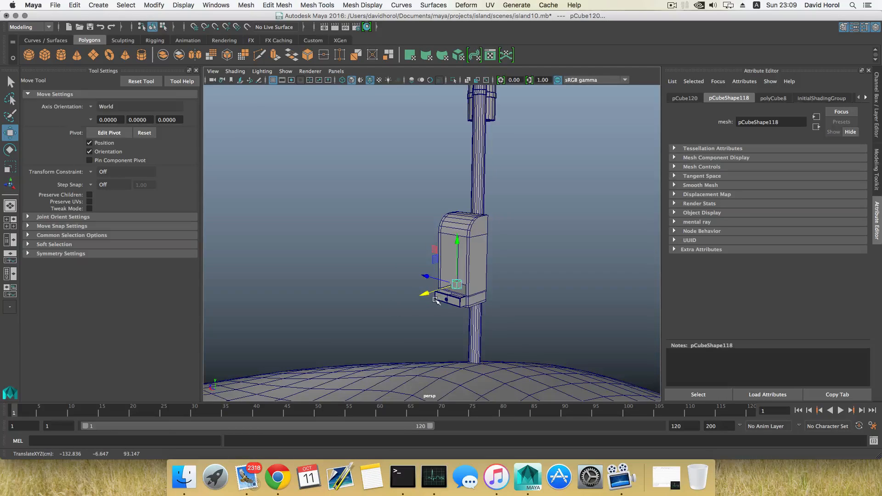
Step: Lower the cube to the level of the cabinet's floor, just above the drawer
left_click_drag(436, 300, 481, 297, "alt")
scroll(460, 299, "up", 8)
middle_click_drag(465, 305, 447, 213, "alt")
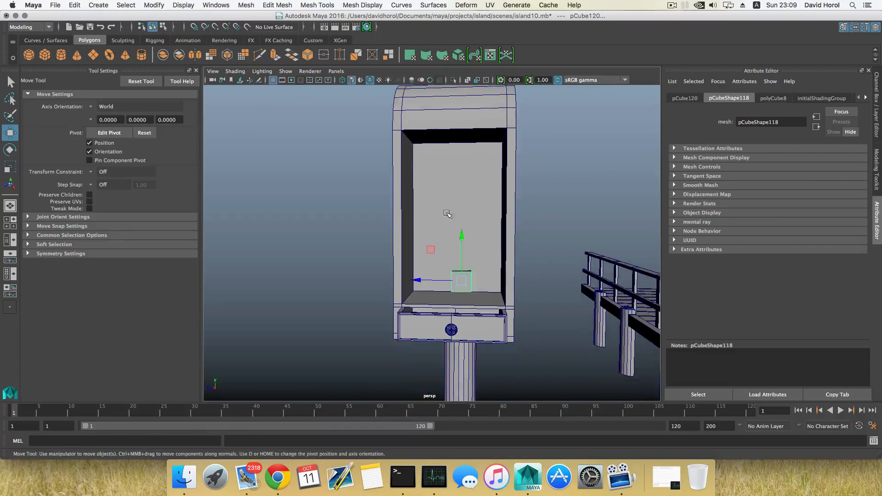
left_click_drag(463, 236, 478, 258)
middle_click_drag(477, 258, 534, 253, "alt")
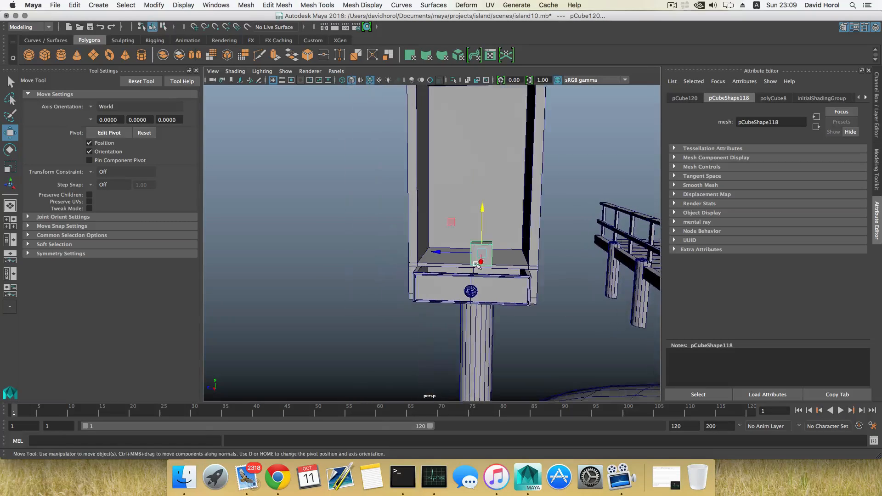
Step: Insert a vertical edge loop through the middle of the cube and return to object selection
left_click_drag(535, 253, 542, 257, "alt")
right_click_drag(523, 271, 583, 299, "alt")
right_click_drag(508, 223, 533, 269)
left_click(500, 226)
key("F8")
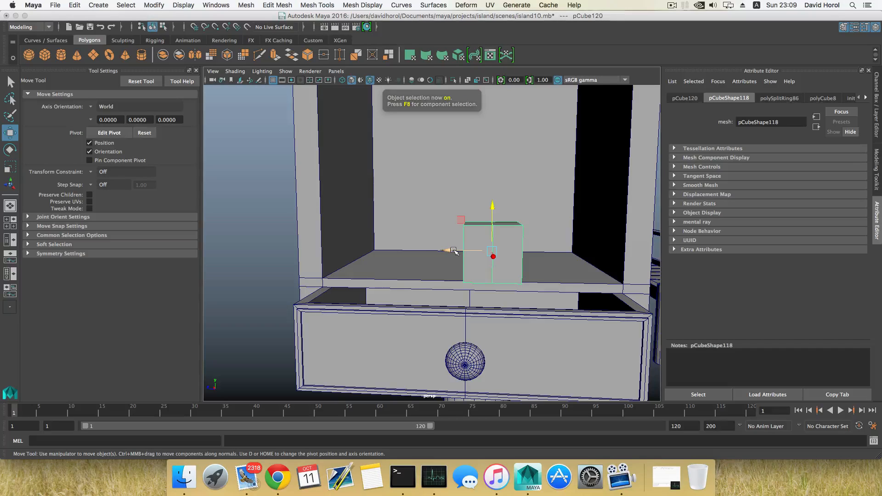
Step: Snap the cube to the drawer's centre line and widen it to span the cabinet's full width
key("v")
left_click_drag(448, 250, 512, 274)
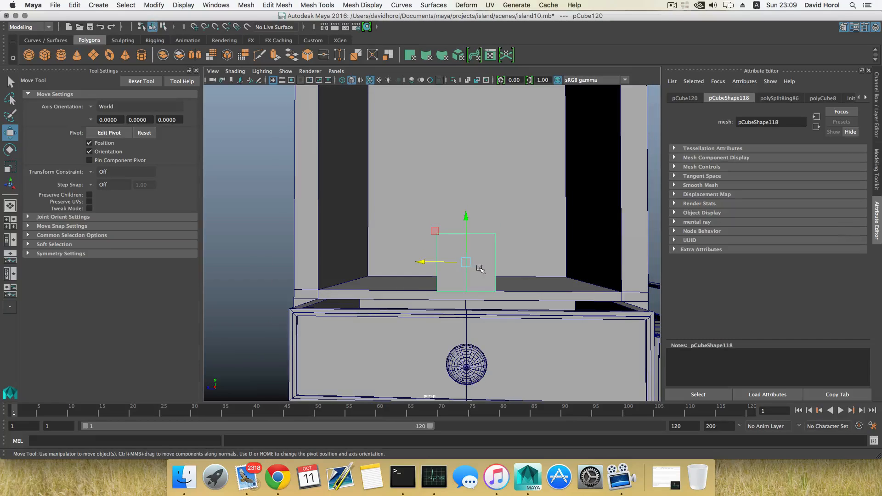
key("r")
left_click_drag(422, 262, 365, 302)
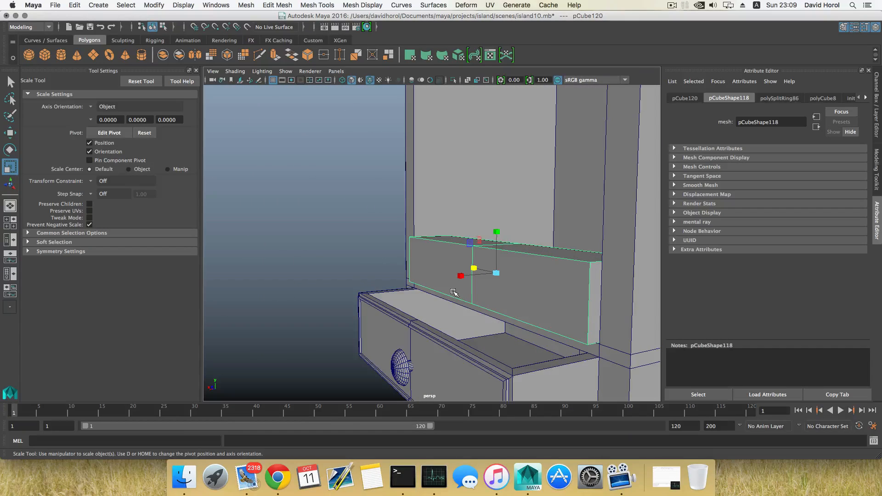
Step: Adjust the slab's depth by scaling and slide it out in front of the cabinet, above the drawer
left_click_drag(450, 293, 304, 321, "alt")
left_click_drag(351, 300, 366, 289, "alt")
key("w")
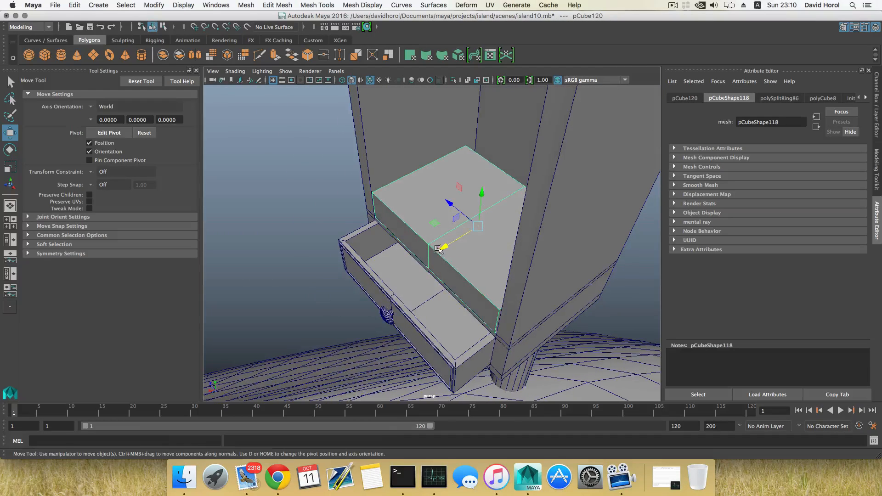
key("r")
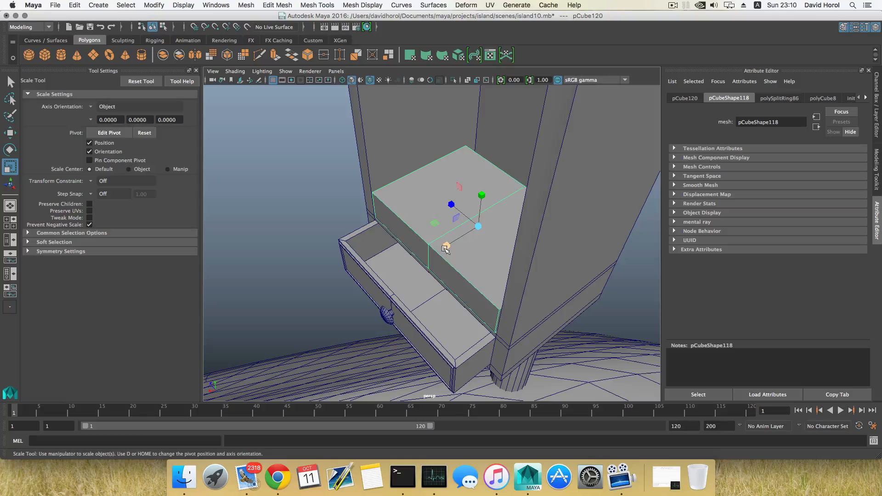
left_click_drag(444, 248, 273, 316)
key("w")
scroll(329, 303, "down", 3)
left_click_drag(329, 305, 311, 290, "alt")
middle_click_drag(316, 290, 377, 255, "alt")
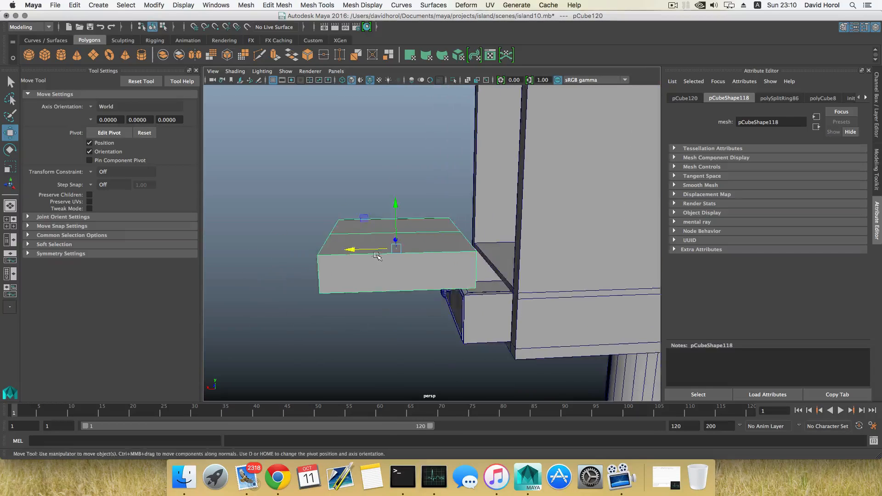
left_click_drag(377, 256, 375, 250, "alt")
middle_click_drag(376, 250, 388, 253, "alt")
Step: Lower the slab's outer top vertices so its upper surface slopes down toward the front
right_click(379, 241)
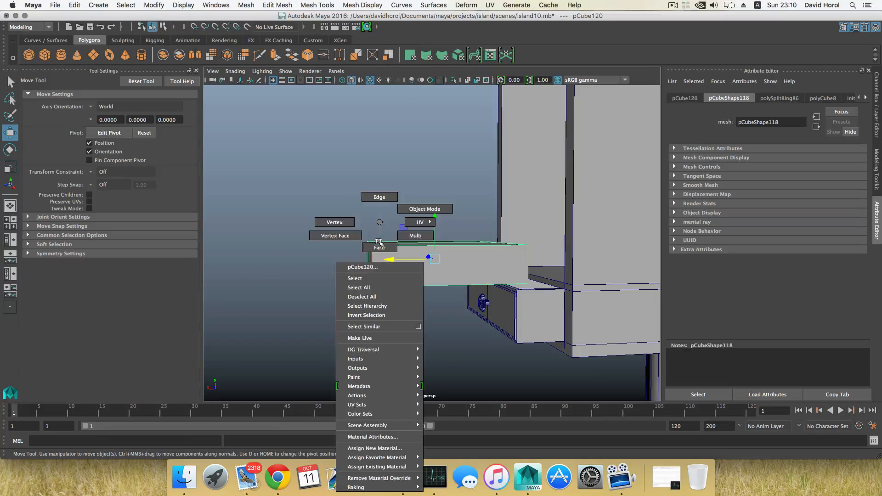
left_click(340, 223)
left_click_drag(343, 221, 384, 258)
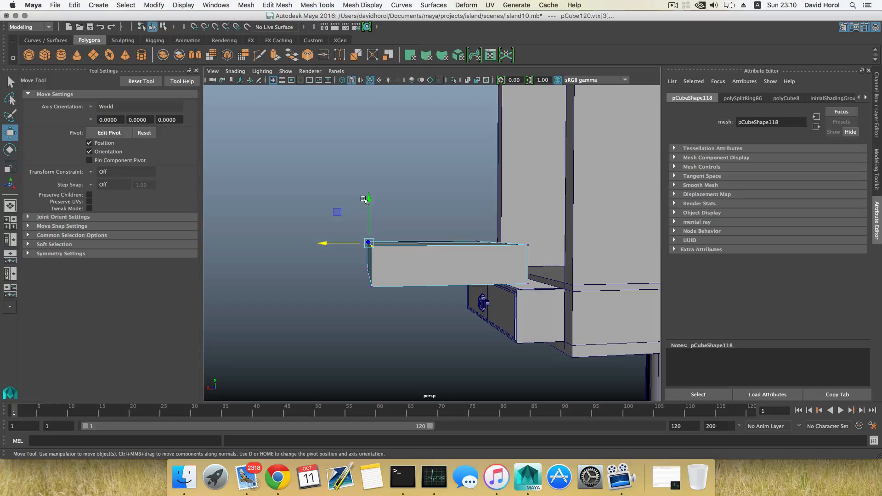
left_click_drag(364, 199, 477, 250)
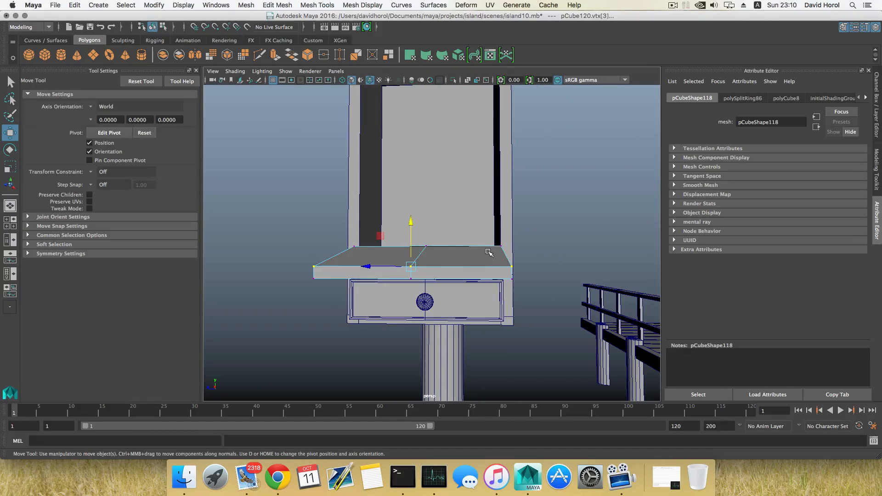
key("F8")
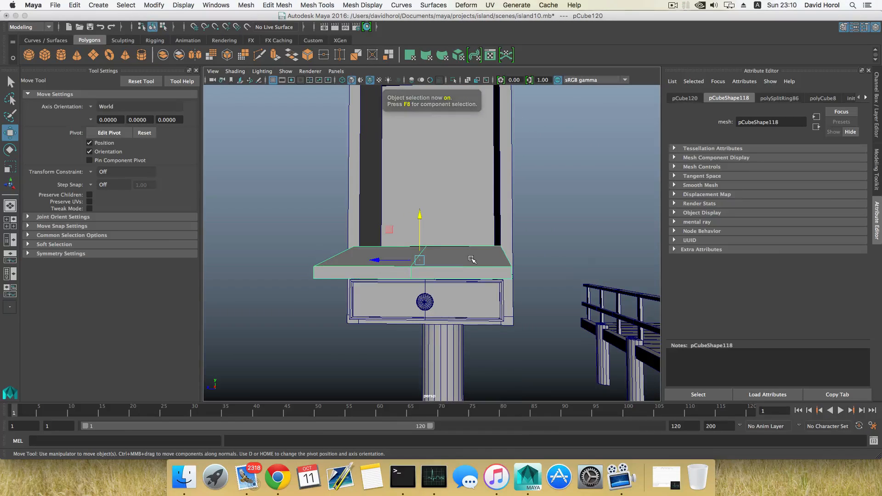
Step: Insert an edge loop from front to back midway across the slab's right half and select it
right_click_drag(471, 258, 468, 200, "shift")
left_click(465, 247)
right_click_drag(465, 248, 460, 276, "ctrl")
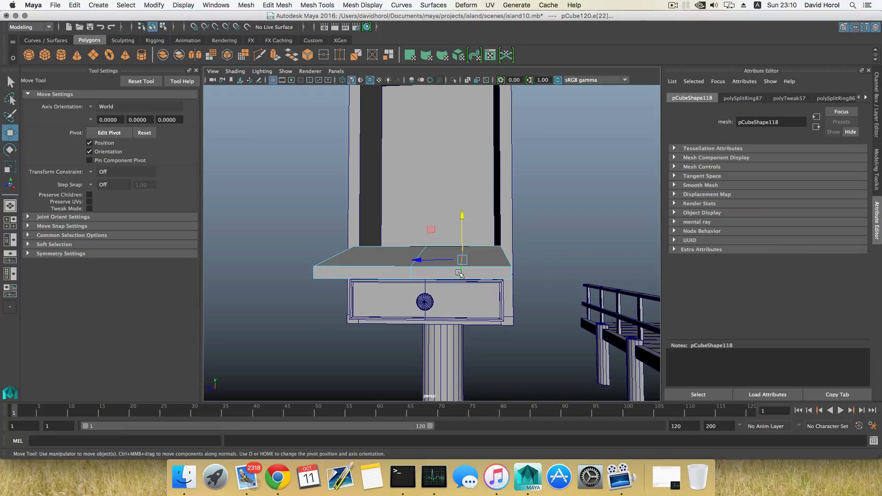
left_click_drag(458, 261, 461, 277, "alt")
right_click_drag(457, 272, 487, 272, "shift")
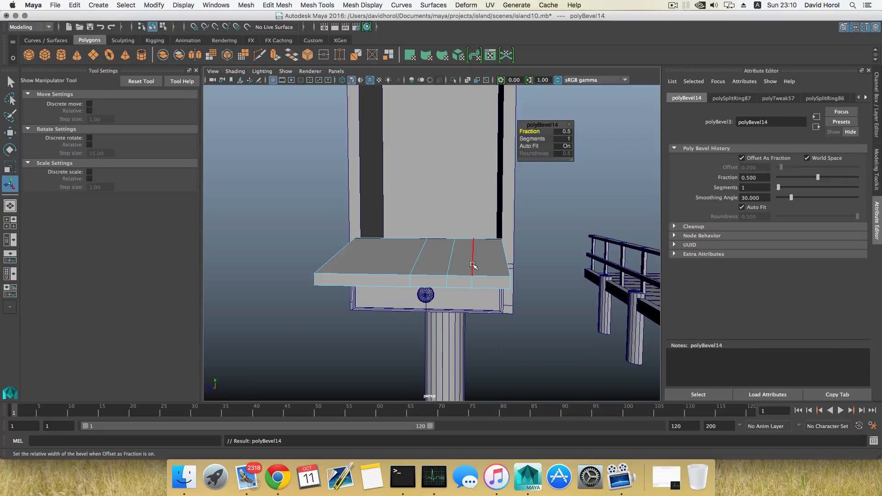
left_click(473, 266)
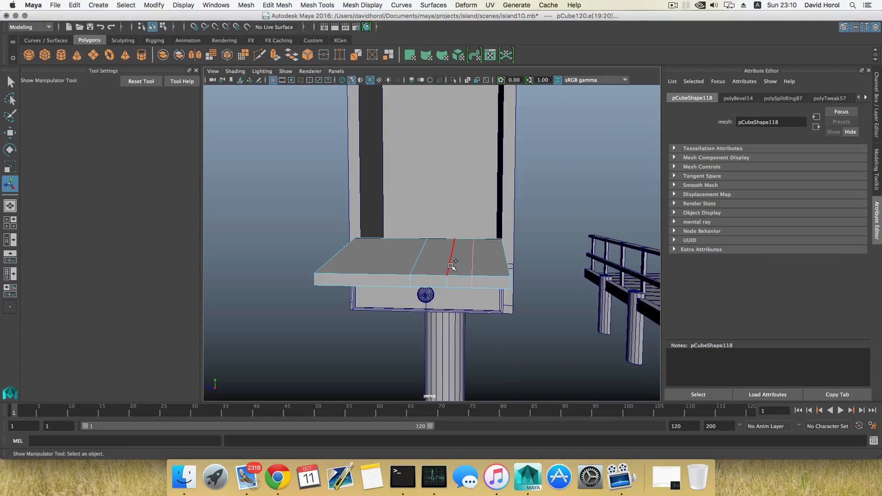
left_click(452, 266)
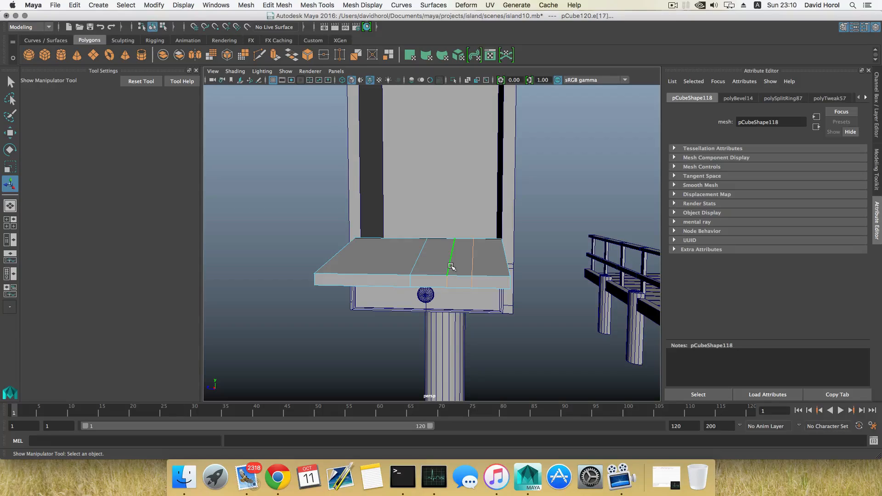
key("z")
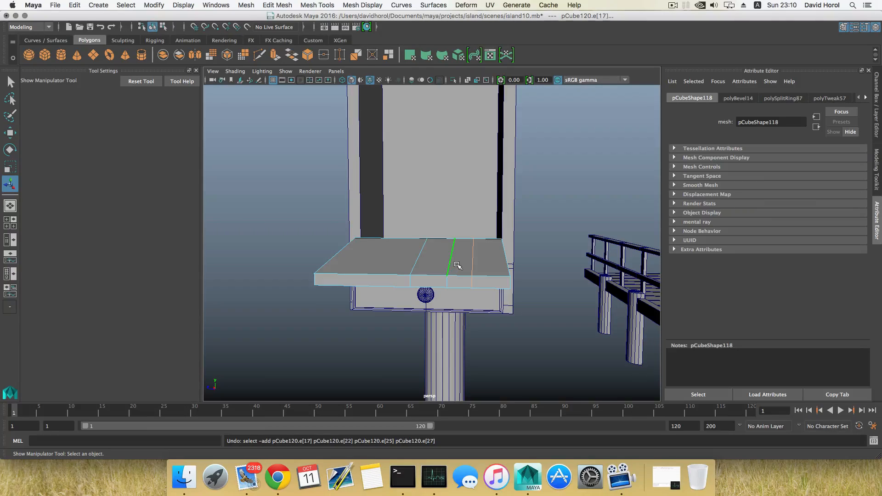
key("z")
key("z")
key("z")
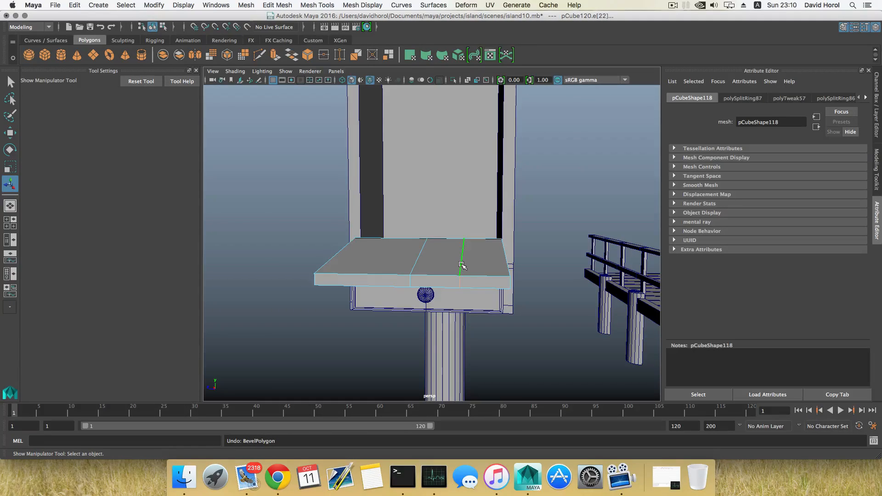
Step: Bevel the selected edge loop with a fraction of 0.1 and move the resulting loops close to the slab's right end
right_click_drag(462, 256, 492, 255, "shift")
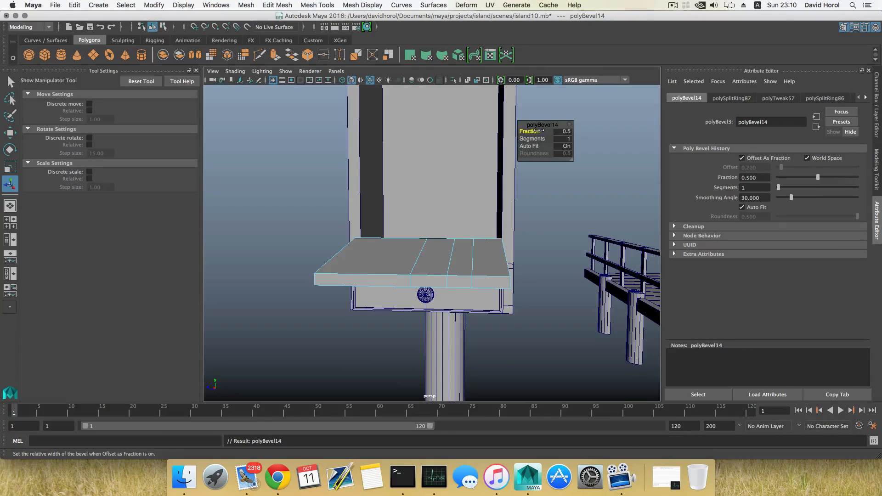
left_click_drag(537, 131, 537, 131)
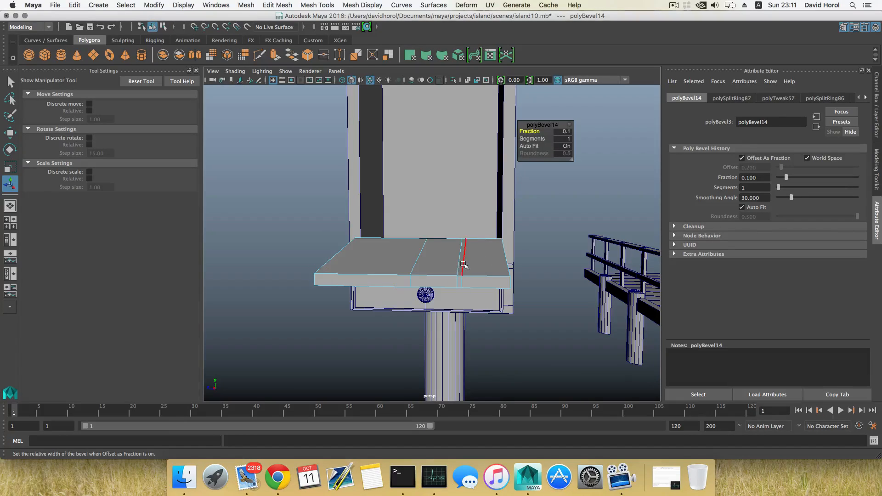
left_click(464, 265)
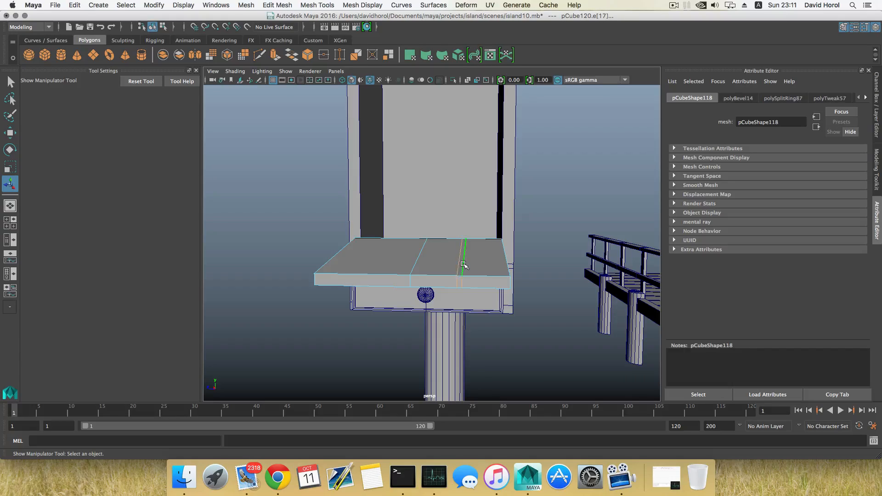
key("w")
left_click_drag(442, 260, 471, 270)
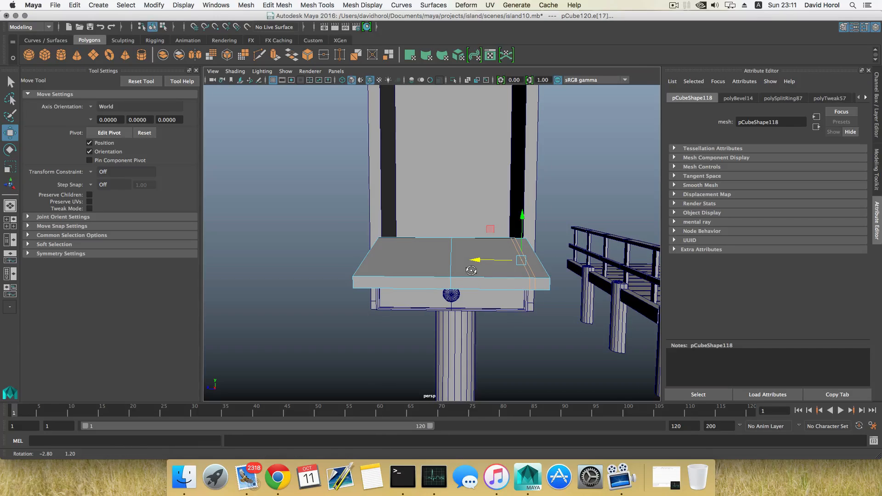
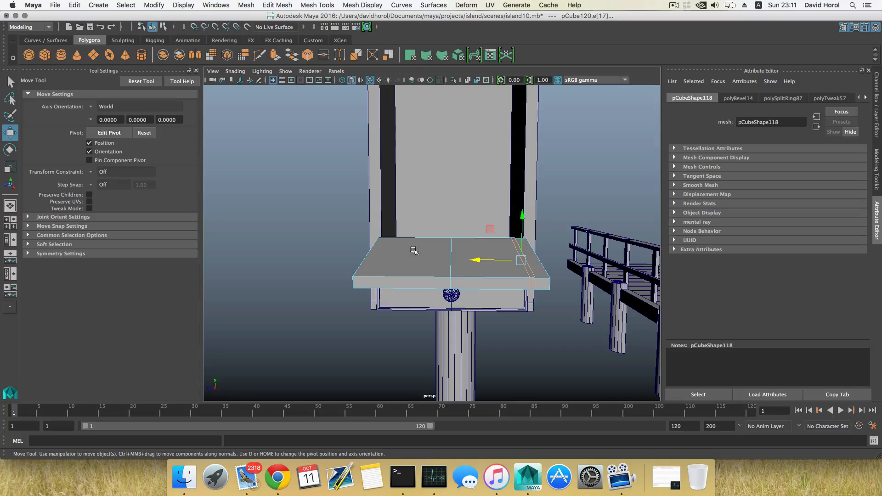
Step: Insert a front-to-back edge loop across the slab's left half and bevel it with a fraction of 0.2
left_click(407, 275)
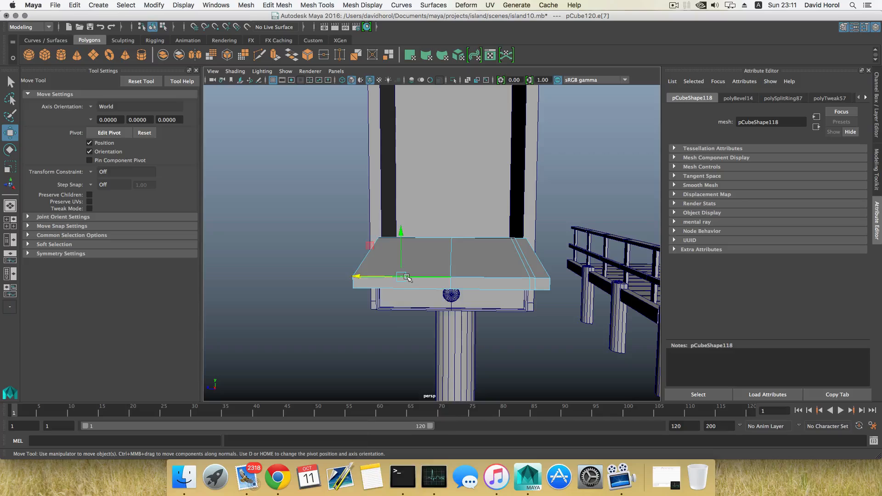
right_click_drag(407, 276, 408, 228)
right_click_drag(412, 274, 445, 275, "shift")
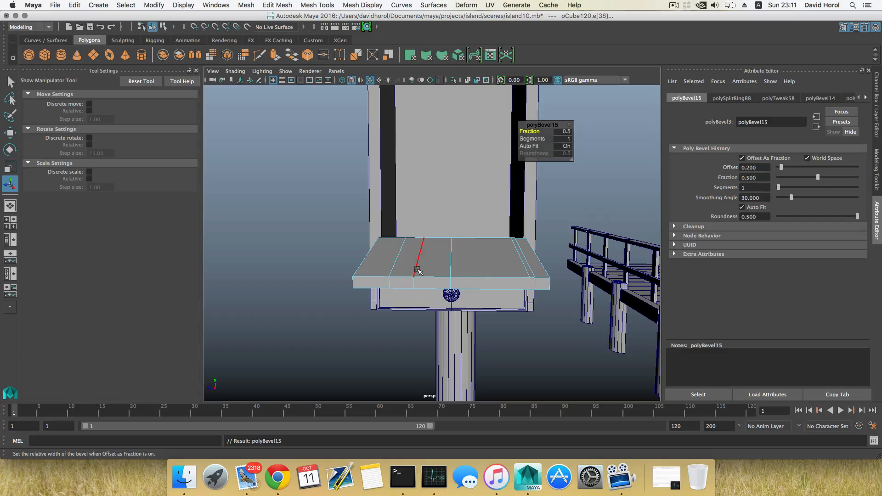
left_click_drag(532, 137, 530, 131)
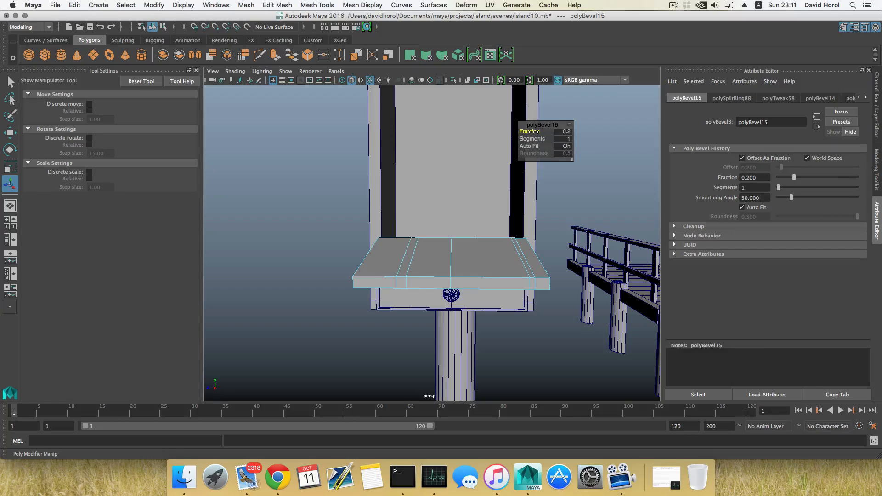
Step: Select the pair of bevelled edge loops on the slab's left half and move them close to its left end
left_click(405, 263)
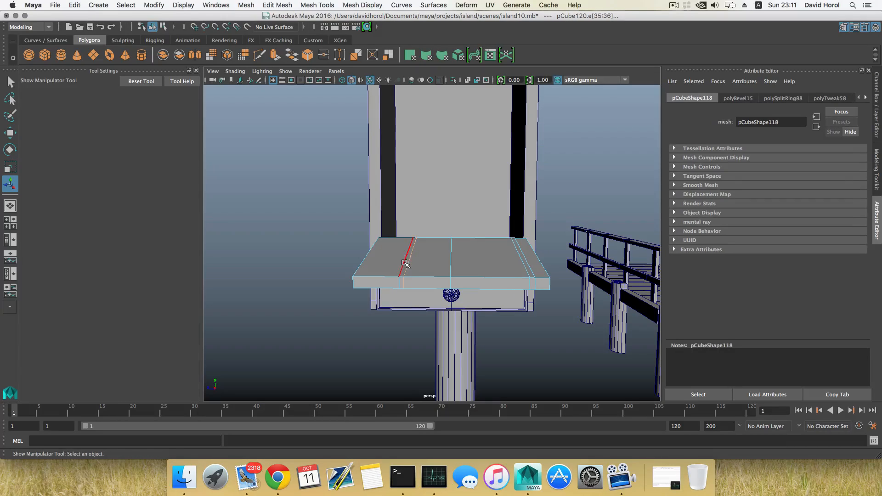
left_click(404, 264)
key("w")
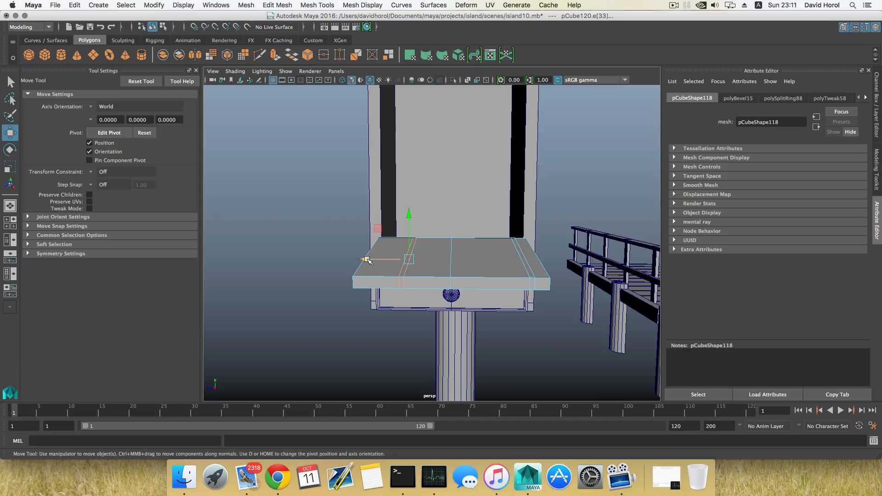
left_click_drag(368, 260, 344, 257)
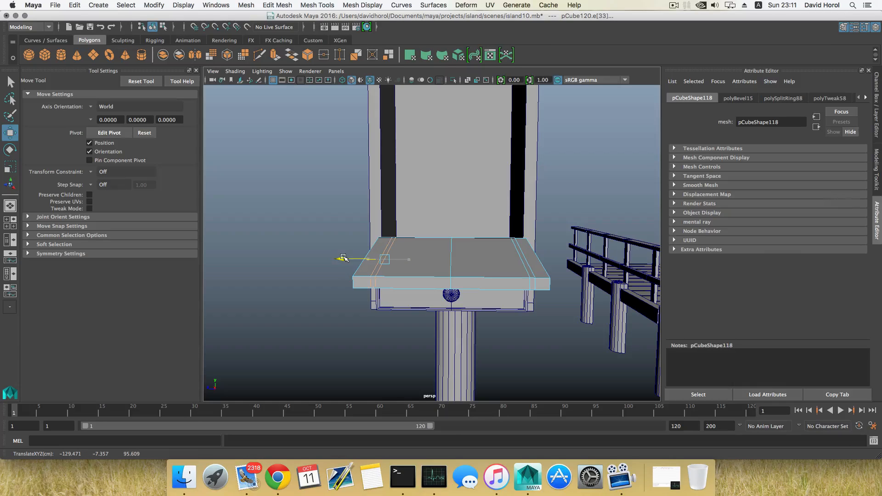
Step: Extrude the two narrow strips on the slab's underside downward as supports, and raise the whole slab slightly
left_click_drag(402, 277, 467, 246, "alt")
right_click(463, 222)
left_click(464, 243)
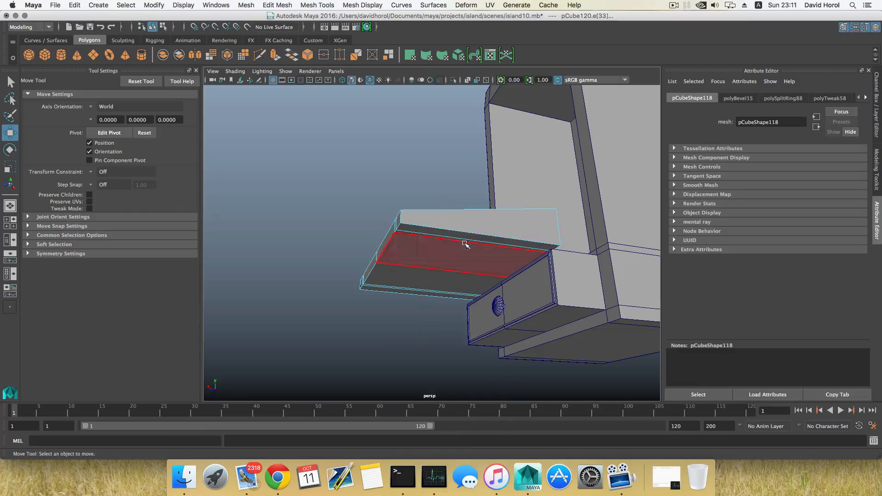
left_click(459, 242)
left_click_drag(458, 242, 491, 254, "alt")
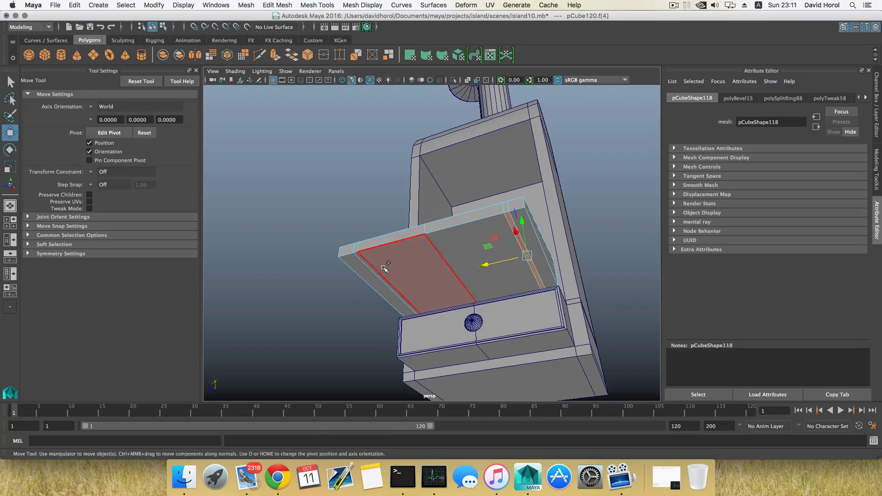
left_click(380, 275, "shift")
left_click_drag(390, 272, 425, 299, "alt")
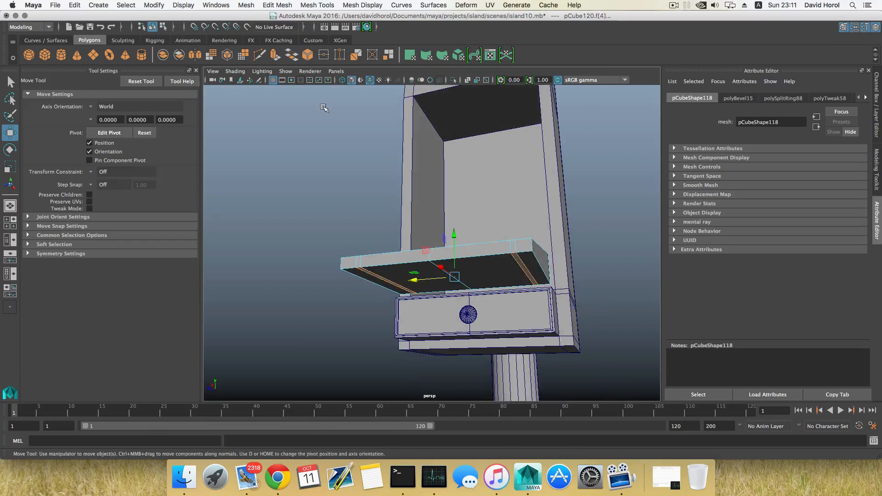
left_click(276, 56)
key("w")
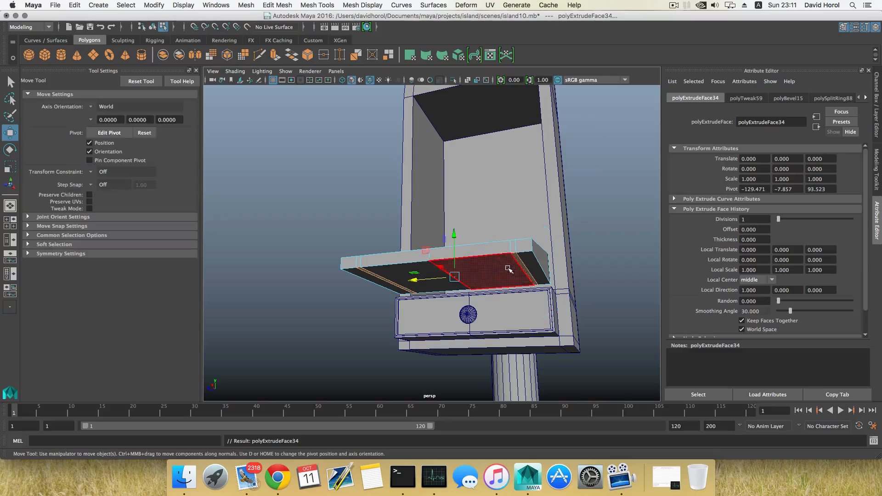
left_click_drag(454, 240, 454, 262)
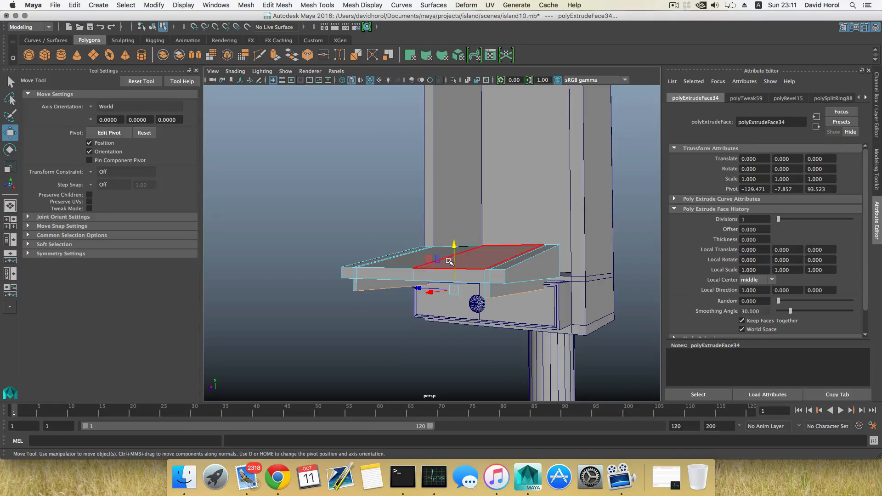
key("F8")
left_click_drag(453, 220, 452, 207)
Step: Insert an edge loop across the slab's full width, close to its front edge
left_click_drag(430, 251, 408, 268, "alt")
right_click_drag(420, 272, 364, 282, "shift")
left_click_drag(378, 291, 403, 221, "alt")
left_click(376, 289)
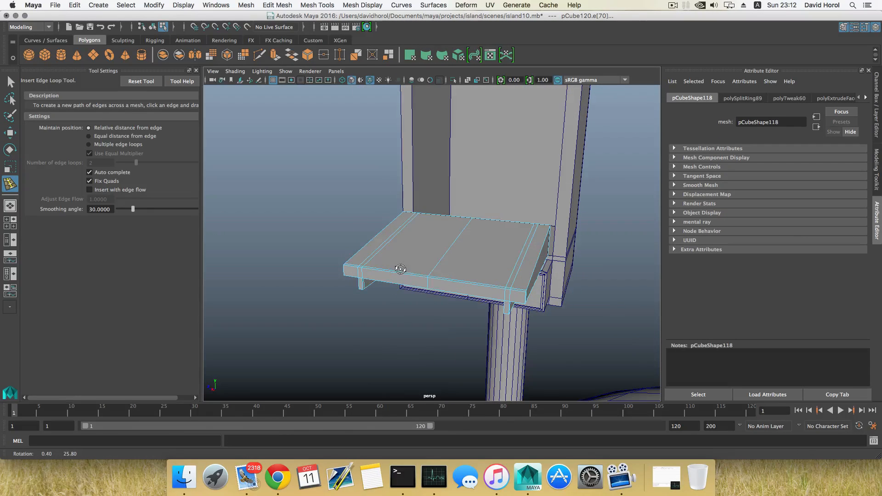
Step: Extrude the narrow row of top faces along the slab's front edge upward to form a raised lip
right_click_drag(403, 222, 403, 248)
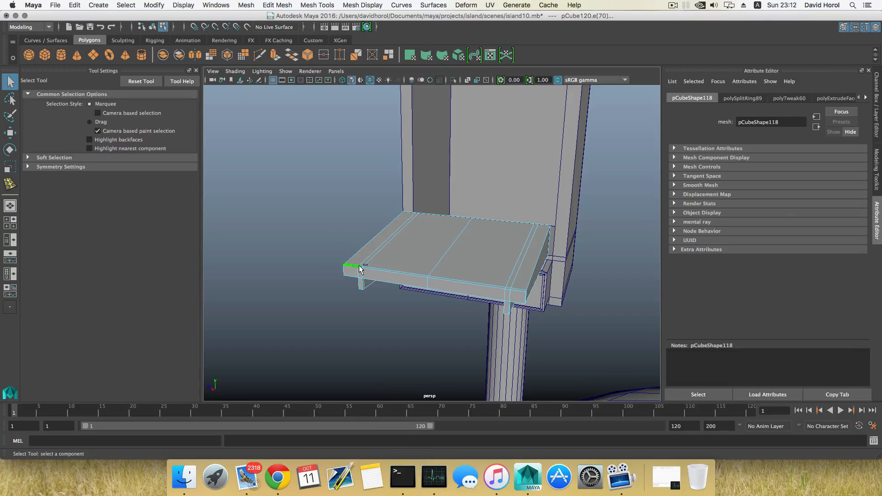
left_click(526, 284)
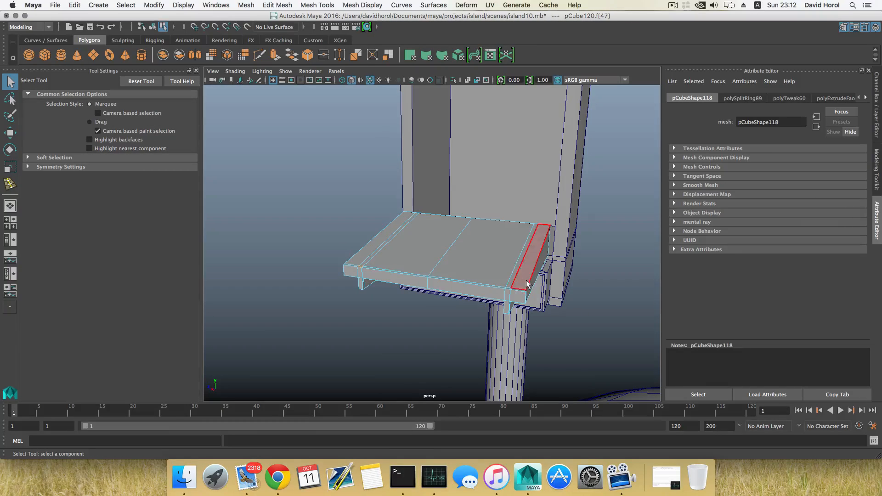
left_click(356, 266)
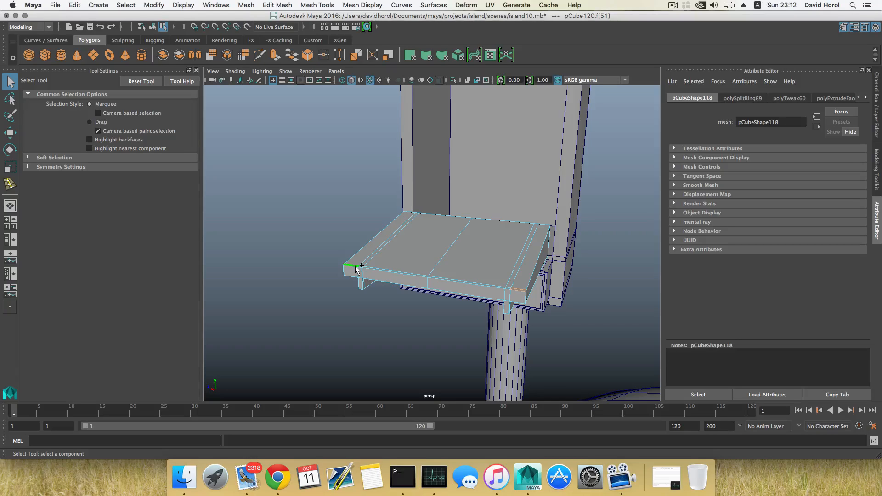
double_click(356, 266, "shift")
mouse_move(449, 282)
left_mouse_down("alt")
mouse_move(383, 276)
mouse_move(372, 265)
mouse_move(439, 295)
left_mouse_up("alt")
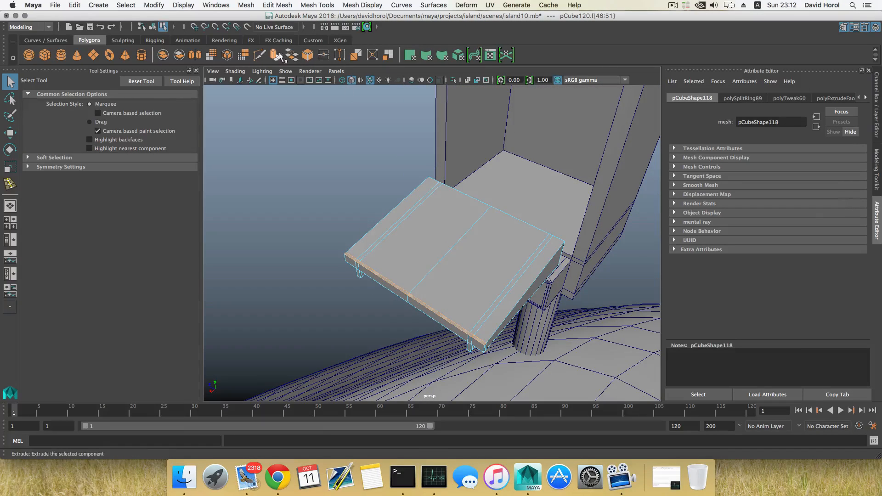
left_click_drag(432, 251, 362, 215, "alt")
left_click_drag(409, 266, 509, 282, "alt")
Step: Return to object selection and slide the whole slab back into the cabinet opening
key("F8")
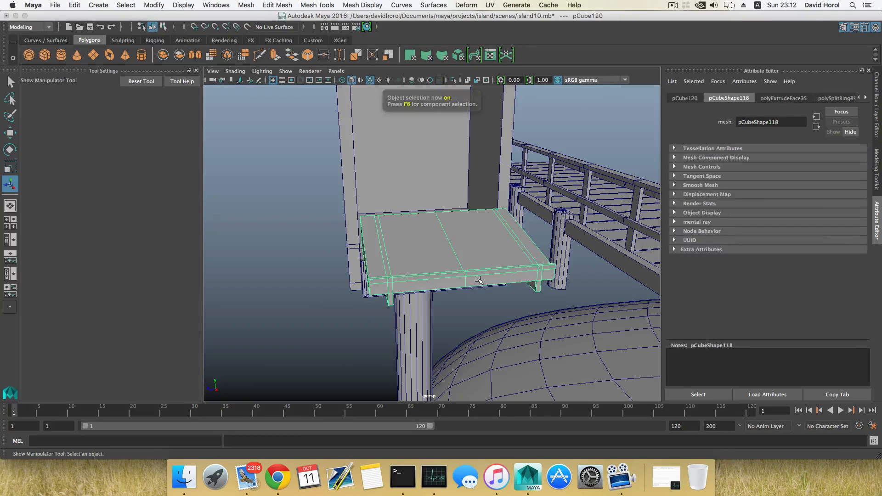
key("w")
left_click_drag(457, 260, 410, 265)
right_click_drag(411, 265, 486, 279, "alt")
Step: Extrude the cabinet's interior ceiling face and scale it inward to 0.847, 0.883 and 0.883
left_click_drag(493, 320, 475, 298, "alt")
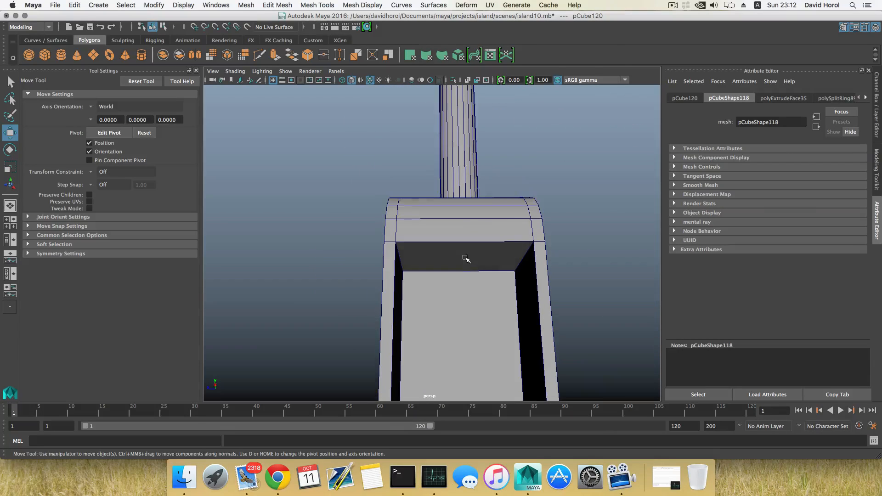
right_click_drag(466, 252, 468, 260)
left_click(468, 260)
left_click_drag(501, 283, 477, 289, "alt")
key("ctrl+e")
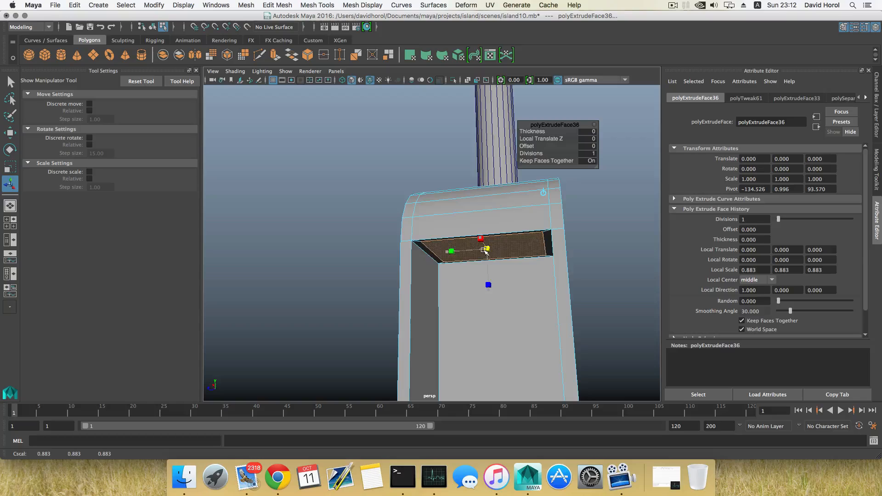
left_click_drag(486, 250, 338, 120, "alt")
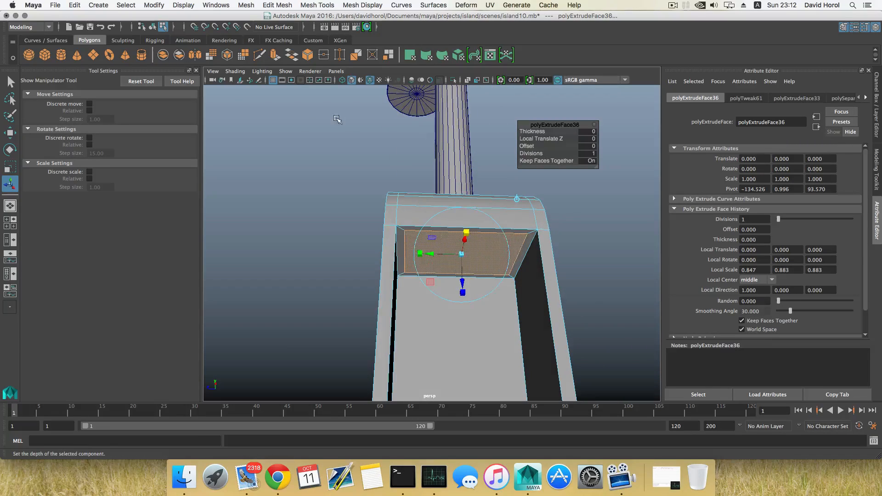
Step: Extrude the inset ceiling face again and push it upward to form a recess in the cabinet's ceiling
left_click(275, 56)
left_click_drag(462, 292, 442, 275)
key("F8")
Step: Examine the cabinet's ceiling recess, slab and drawer from several angles
scroll(445, 278, "down", 6)
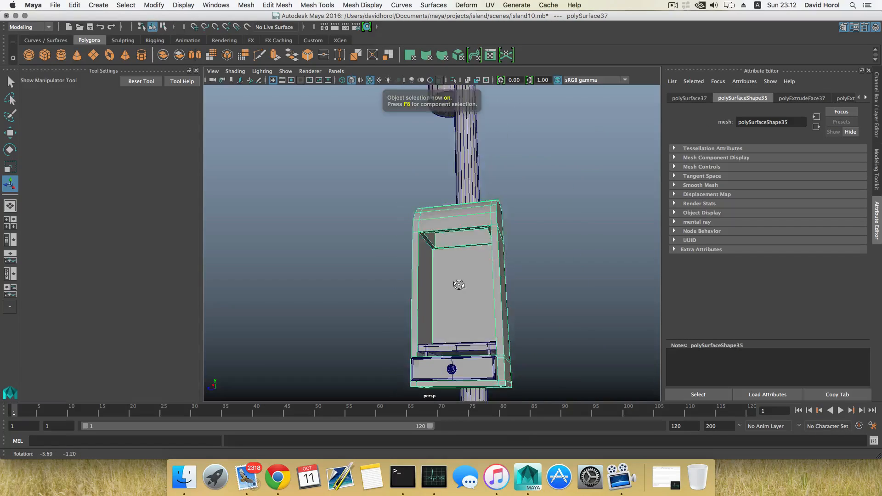
scroll(456, 301, "down", 2)
mouse_move(456, 302)
left_mouse_down("alt")
mouse_move(470, 285)
mouse_move(449, 291)
mouse_move(451, 299)
left_mouse_up("alt")
scroll(447, 290, "up", 5)
middle_click_drag(443, 280, 431, 238, "alt")
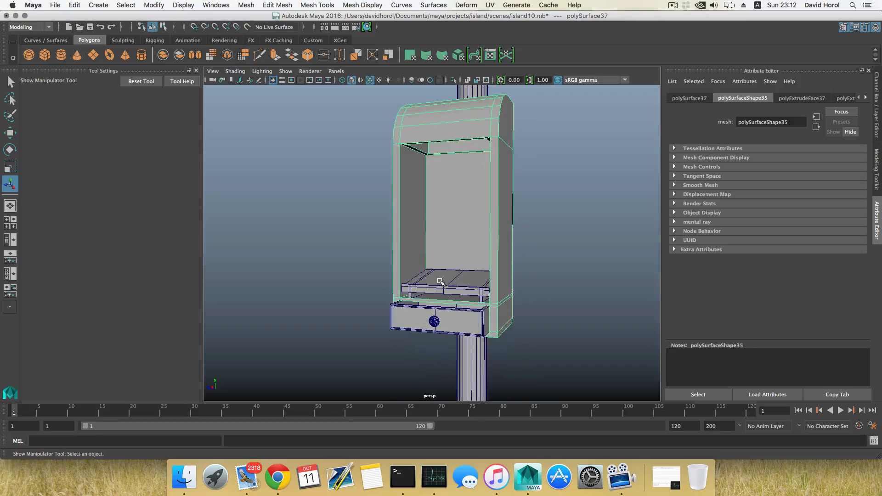
left_click_drag(442, 283, 372, 248, "alt")
scroll(452, 292, "up", 5)
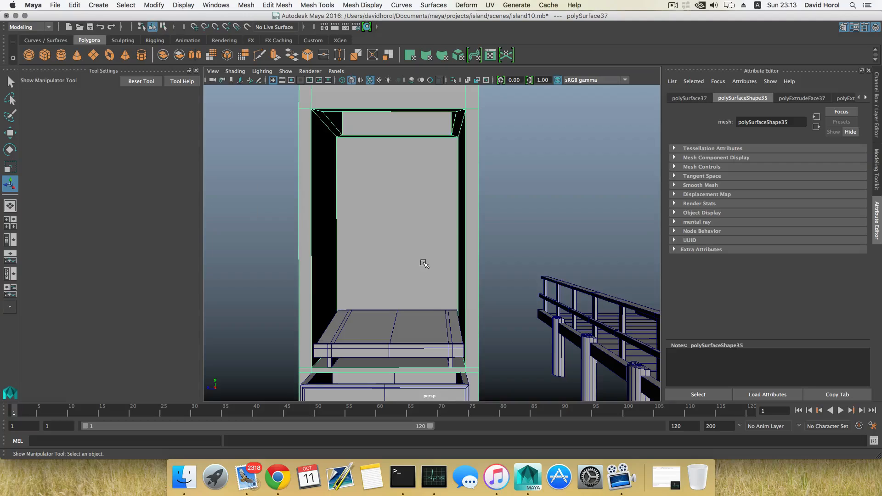
Step: Create a polygon cube and move it across the scene to the pole-mounted cabinet's opening
left_click(44, 59)
scroll(408, 274, "down", 10)
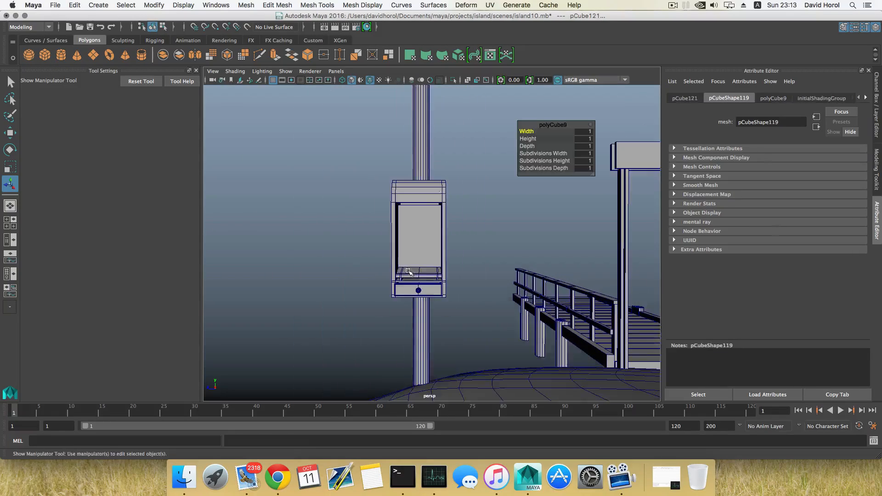
left_click_drag(407, 272, 305, 274, "alt")
key("w")
scroll(305, 274, "down", 10)
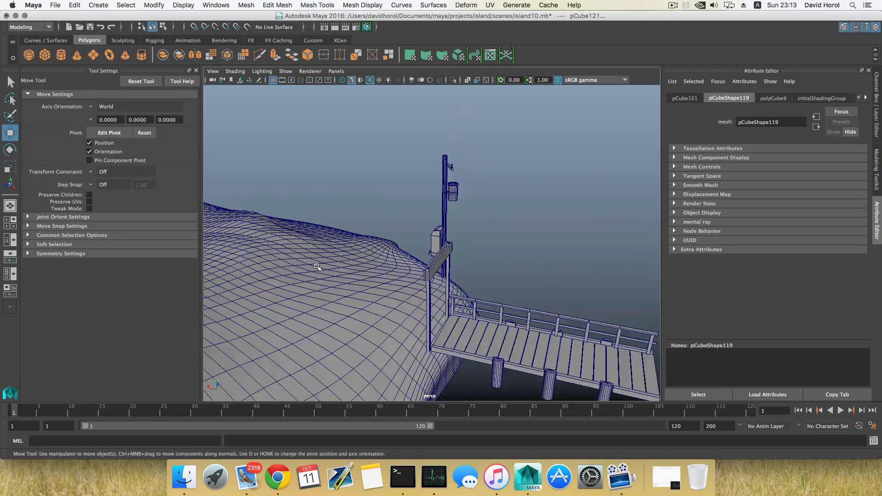
middle_click_drag(260, 248, 312, 257)
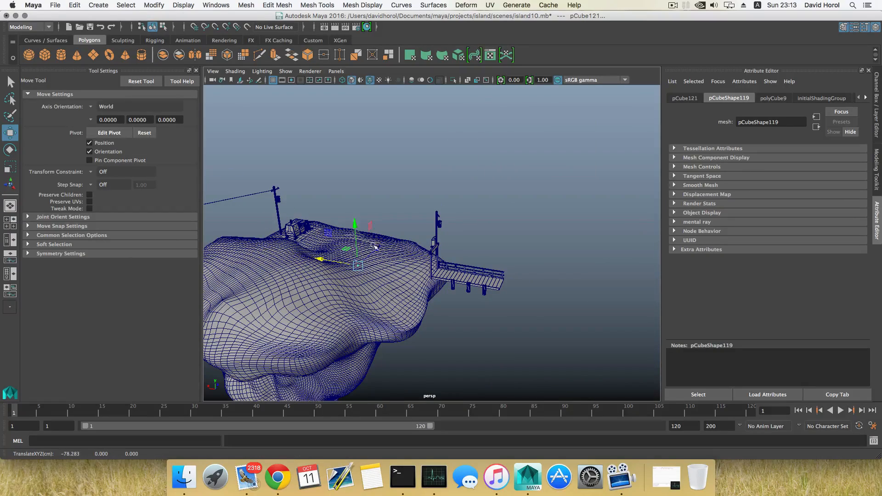
left_click_drag(389, 244, 358, 245, "alt")
scroll(390, 254, "up", 6)
scroll(395, 268, "up", 10)
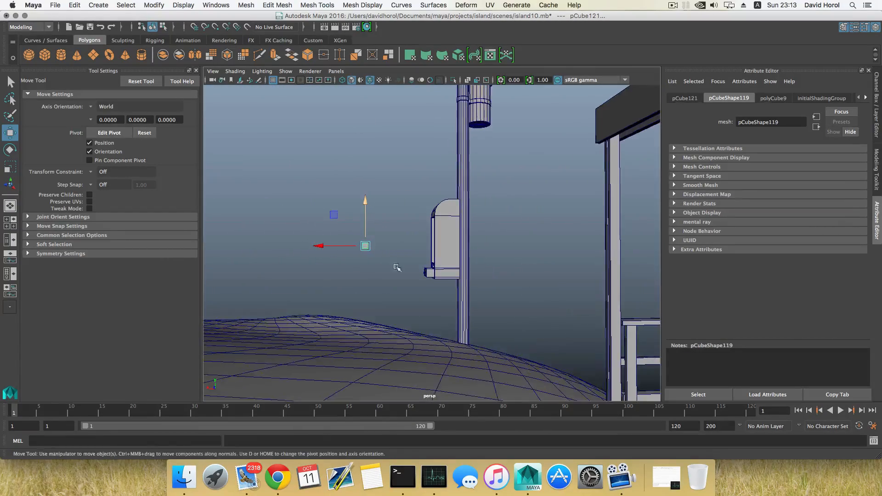
left_click_drag(263, 249, 421, 269)
Step: Scale the cube vertically into a tall, narrow box inside the cabinet, above the slab
scroll(422, 269, "up", 6)
left_click_drag(466, 297, 431, 295, "alt")
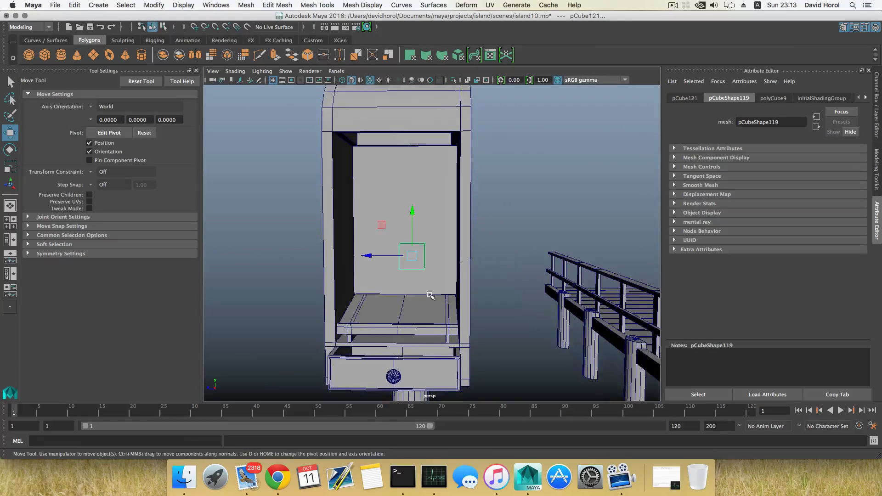
scroll(434, 298, "up", 6)
middle_click_drag(441, 307, 449, 288, "alt")
left_click_drag(449, 287, 448, 281, "alt")
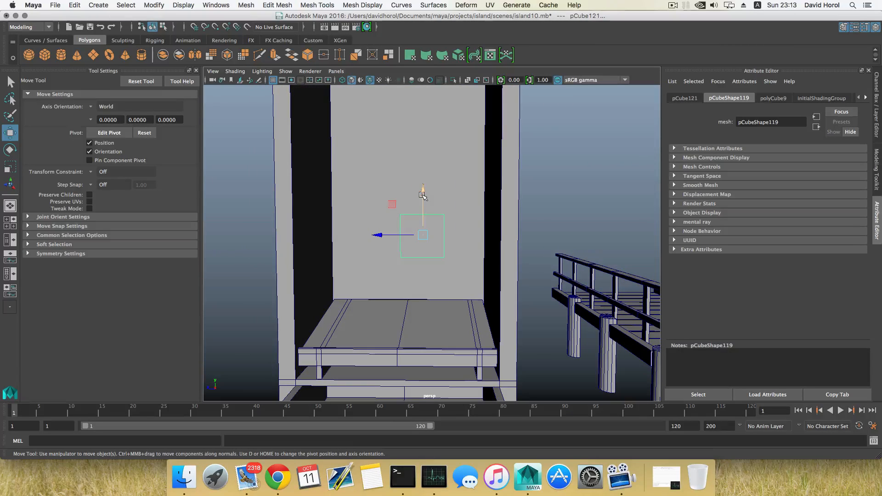
key("r")
left_click_drag(424, 203, 388, 228)
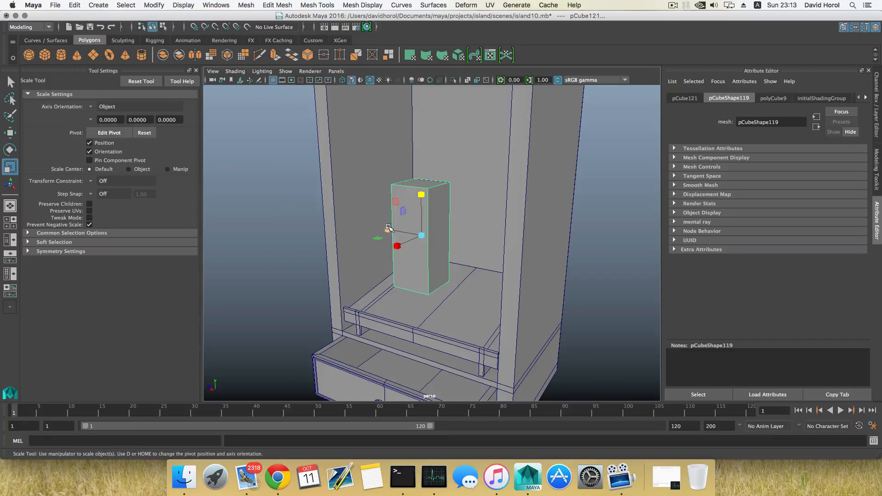
left_click_drag(418, 198, 420, 191)
Step: Select the box's upper and lower front edges and bevel them
left_click_drag(425, 261, 422, 192, "alt")
key("w")
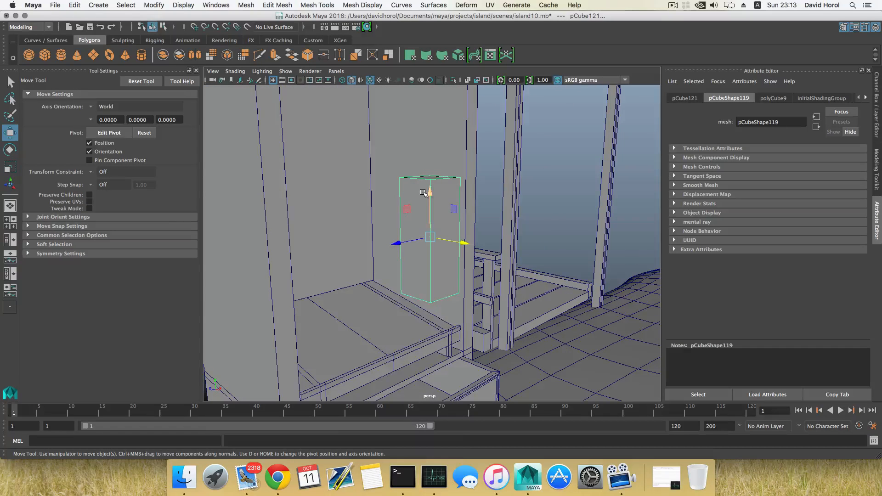
right_click(421, 193)
right_click_drag(420, 192, 421, 167)
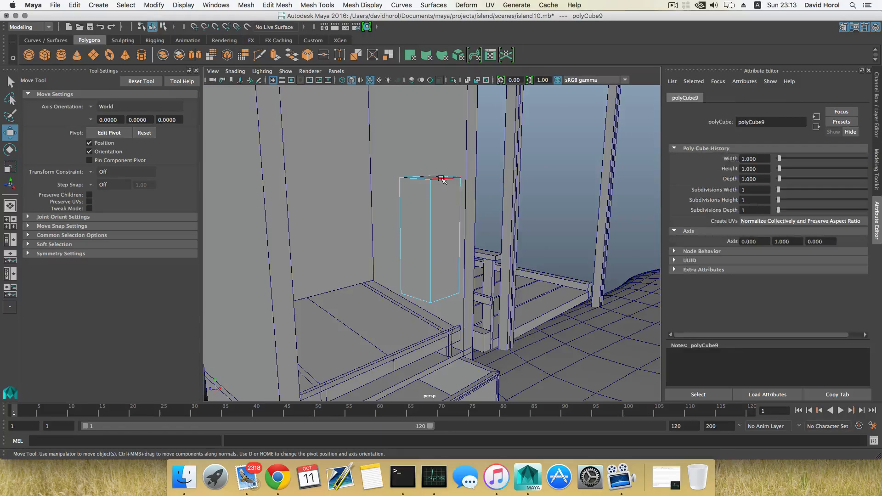
left_click(444, 179)
left_click_drag(441, 275, 429, 233, "alt")
left_click(437, 285, "shift")
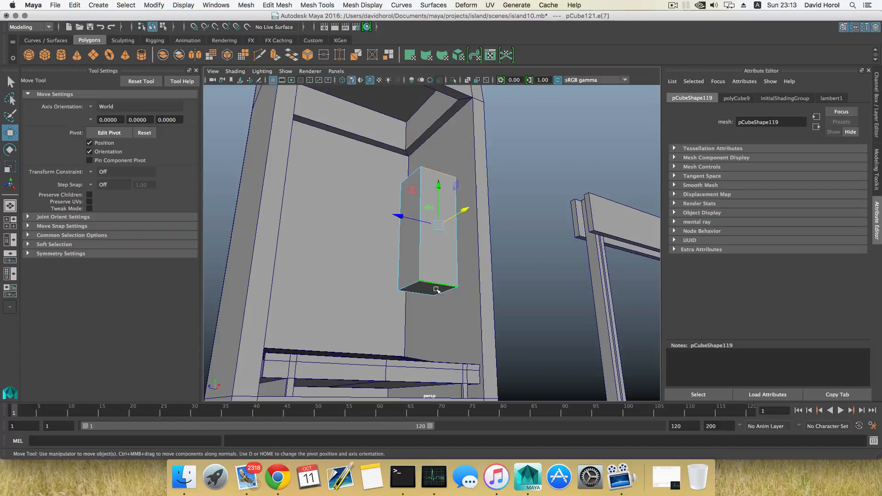
left_click_drag(437, 291, 398, 294, "alt")
right_click(429, 248, "shift")
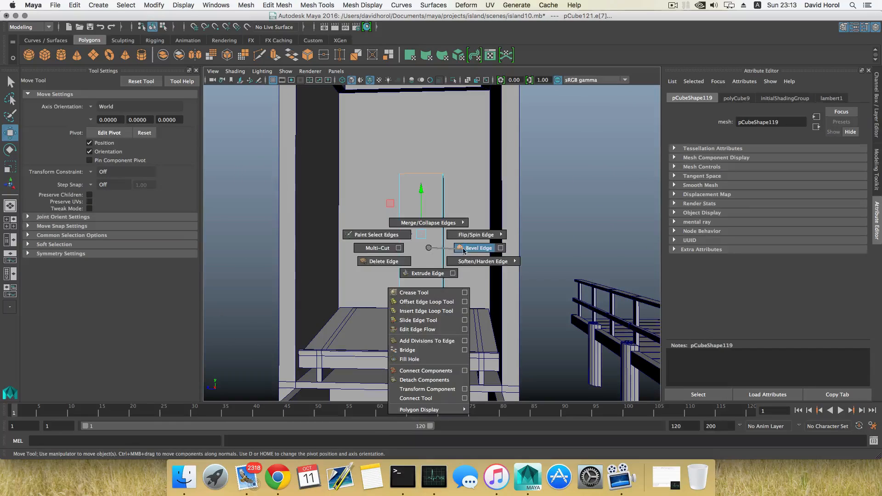
right_click_drag(429, 248, 463, 250, "shift")
left_click_drag(457, 254, 406, 242, "alt")
Step: Set the box's bevel to a fraction of 0.6 with 5 segments to round its front corners
left_click_drag(530, 140, 536, 139)
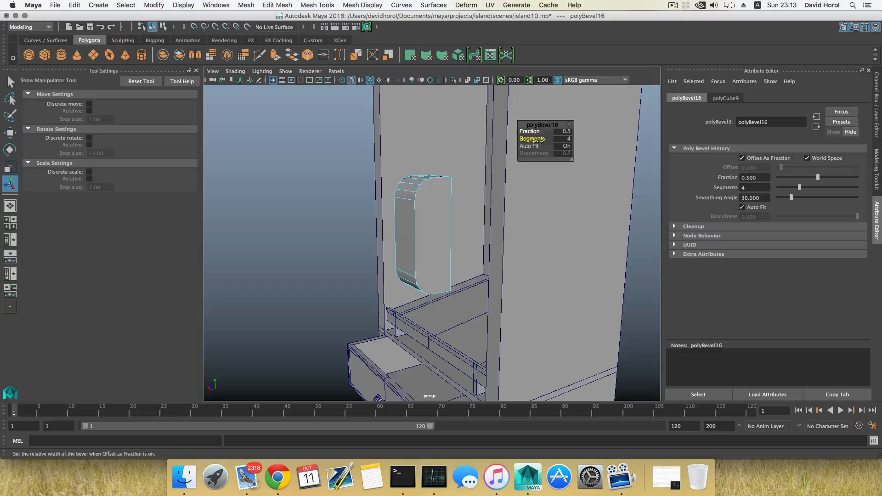
mouse_move(534, 131)
left_mouse_down()
mouse_move(524, 131)
mouse_move(542, 132)
left_mouse_up()
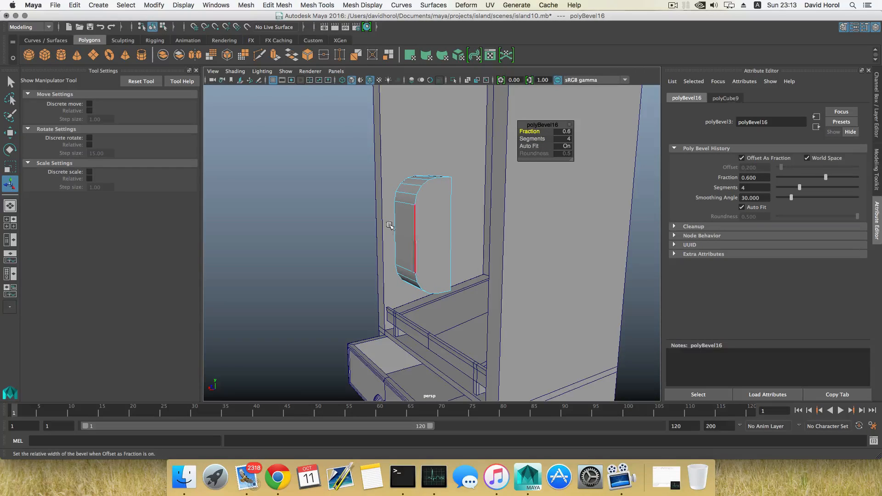
left_click_drag(473, 181, 424, 188, "alt")
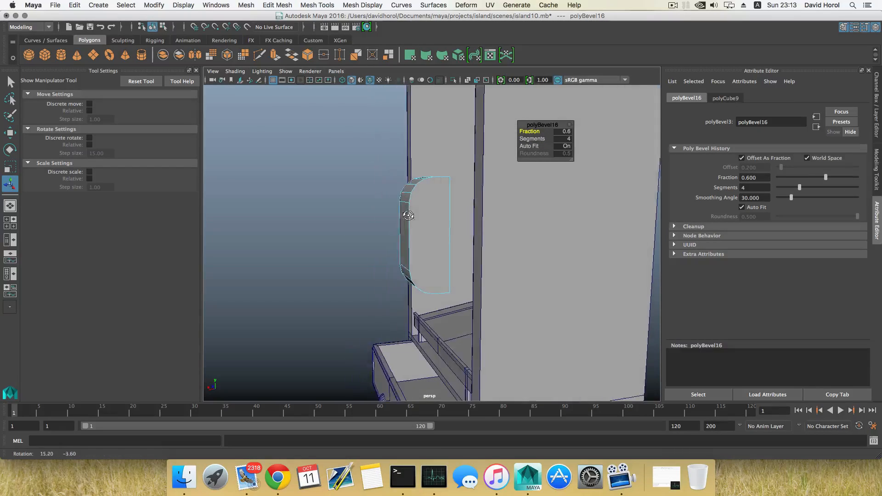
left_click(536, 138)
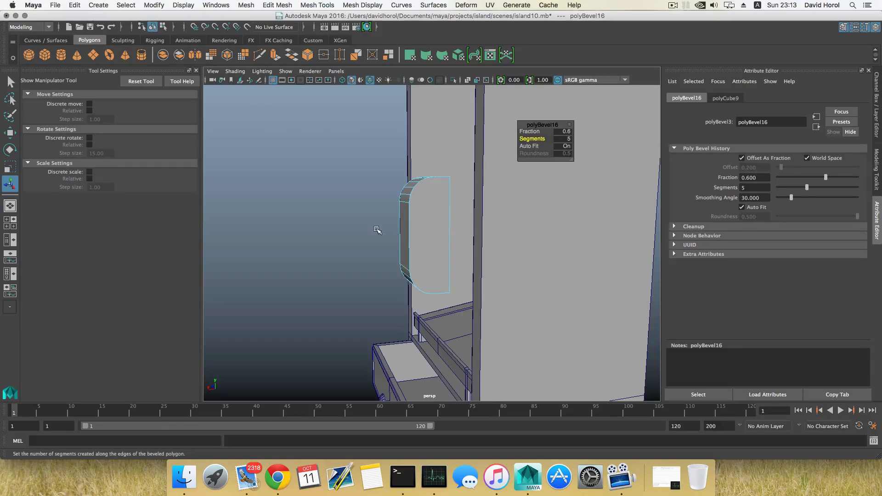
left_click_drag(374, 228, 417, 211, "alt")
Step: Select the vertices of the box's rounded front and move them toward the cabinet's back wall to make the box shallower
right_click(417, 213)
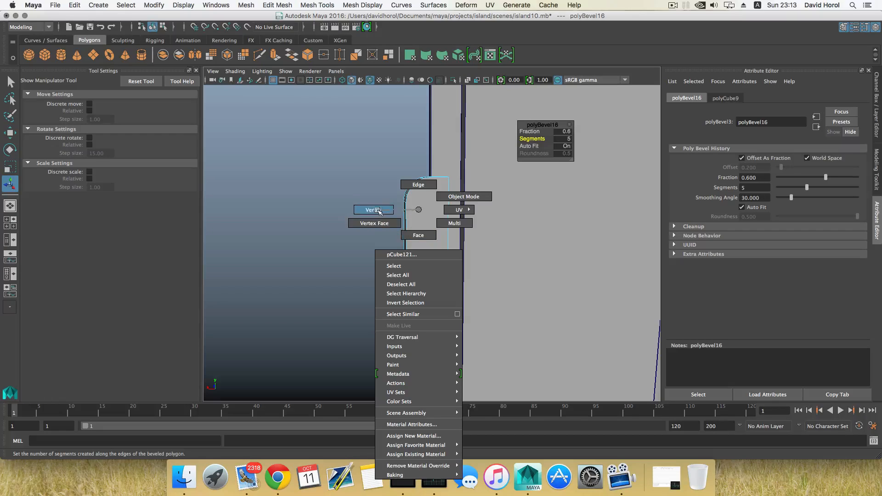
left_click(416, 235)
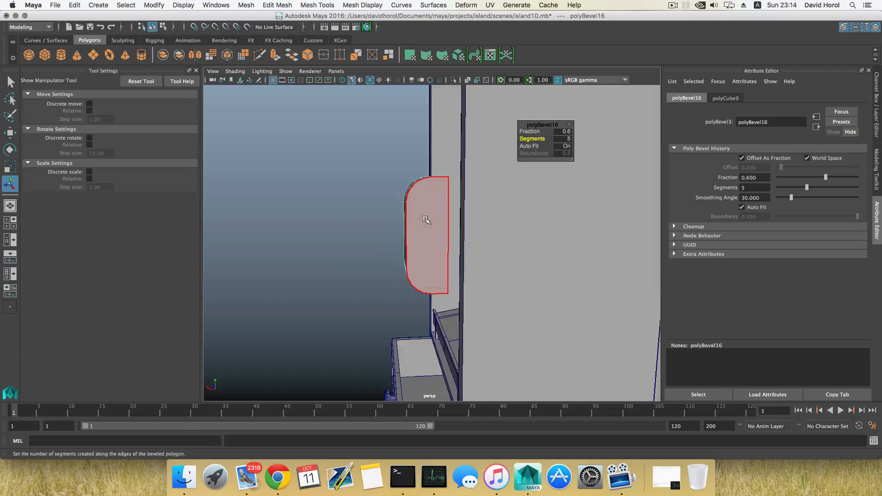
mouse_move(425, 219)
left_mouse_down("alt")
mouse_move(434, 226)
mouse_move(422, 202)
left_mouse_up("alt")
right_click_drag(422, 201, 383, 203)
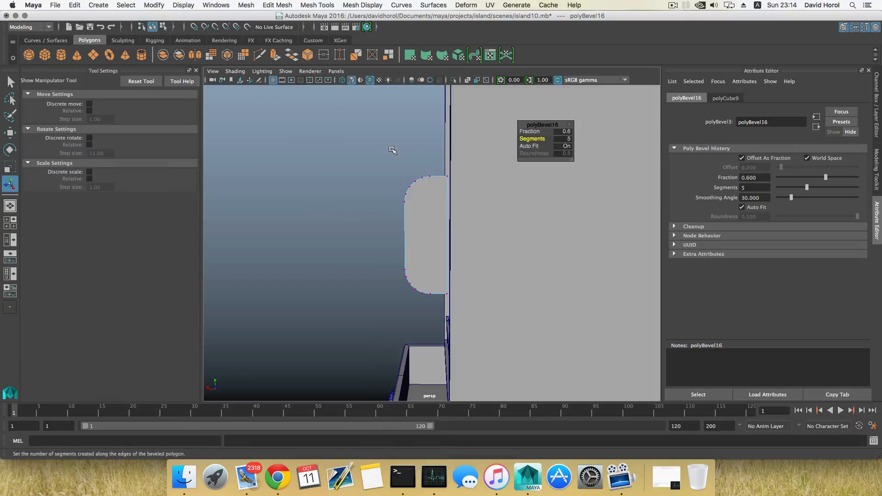
left_click_drag(374, 158, 414, 298)
key("w")
left_click_drag(384, 246, 489, 234)
left_click_drag(412, 237, 483, 239, "alt")
key("r")
key("w")
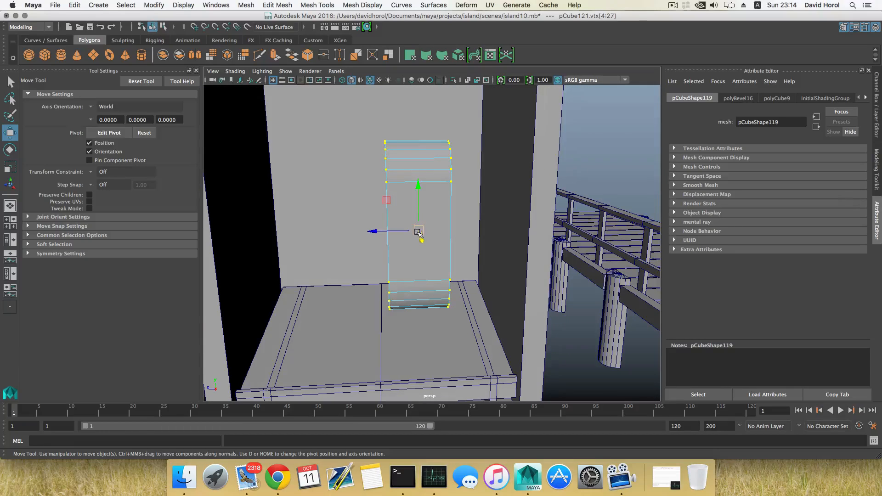
Step: Split the box with a vertical edge loop down its middle and bevel that loop into two parallel loops
right_click(403, 179)
left_click(401, 205)
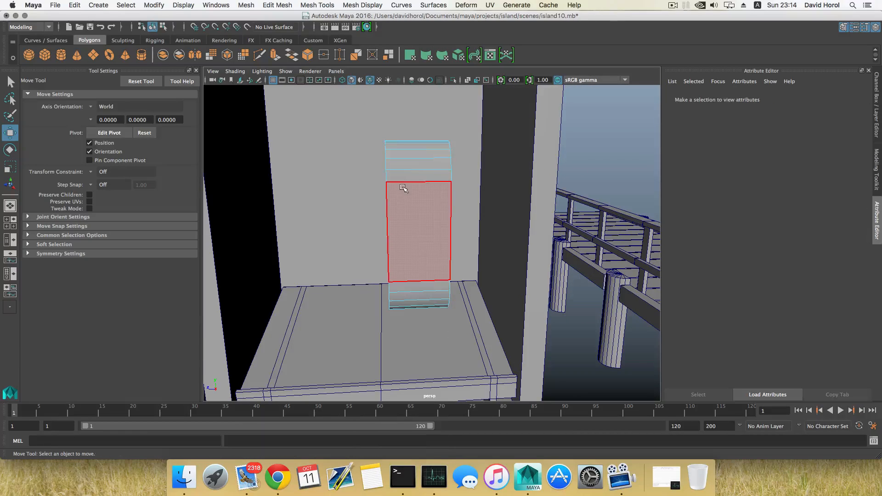
right_click(417, 210)
left_click(418, 178)
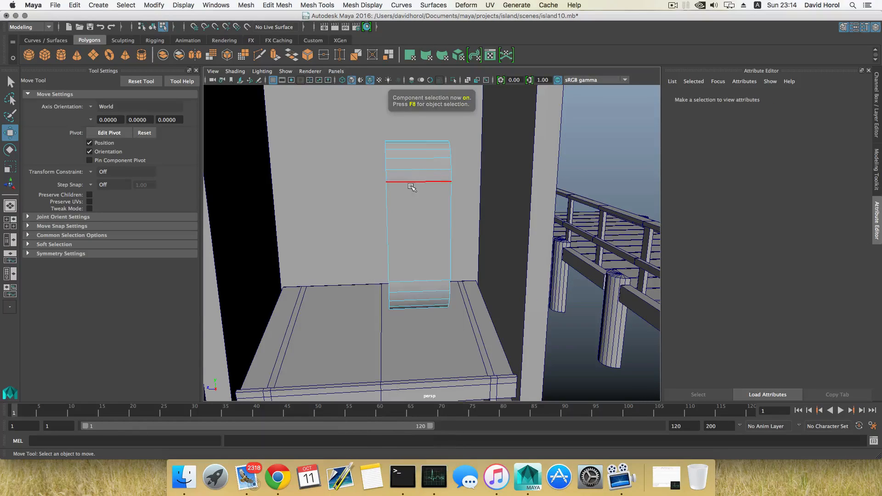
left_click(416, 182)
right_click(415, 182, "shift")
right_click_drag(414, 182, 419, 206, "ctrl")
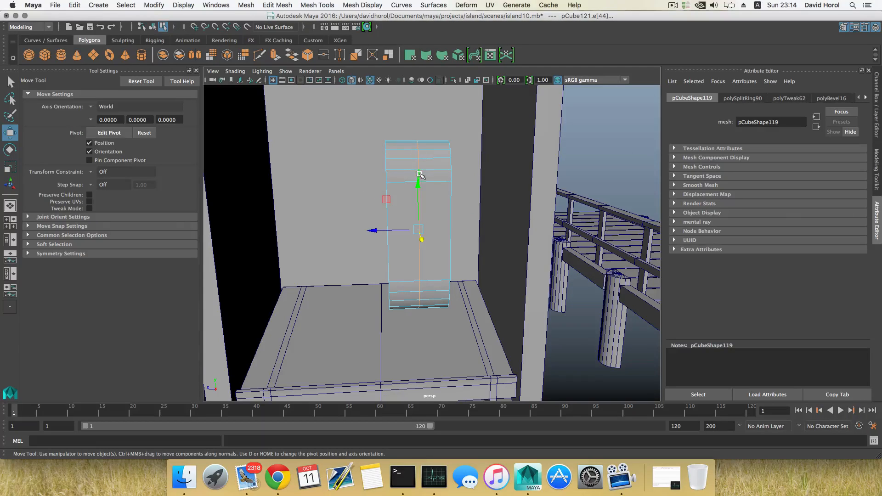
right_click_drag(419, 165, 447, 167, "shift")
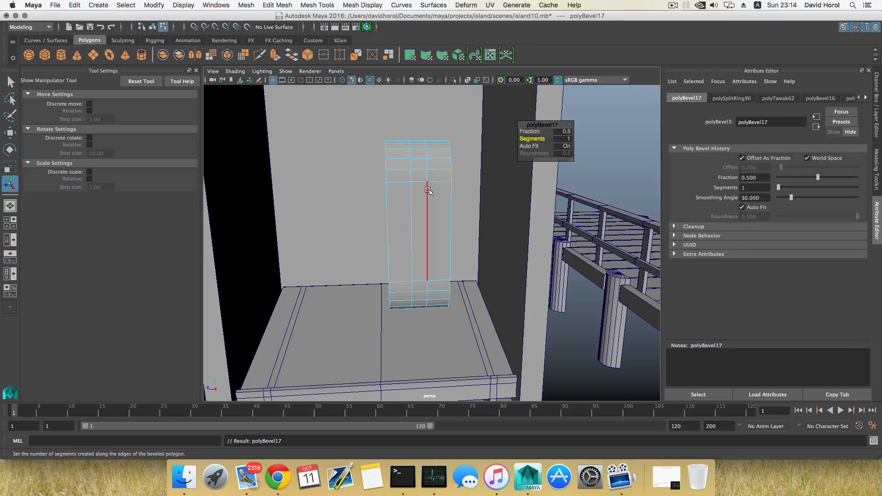
Step: Scale the two vertical edge loops apart until they sit close to the box's side edges
double_click(423, 191)
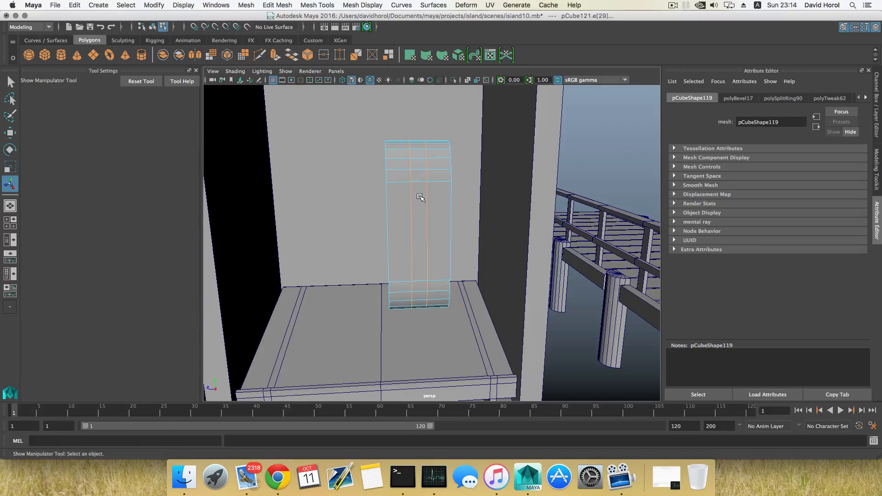
key("r")
left_click_drag(376, 229, 376, 229)
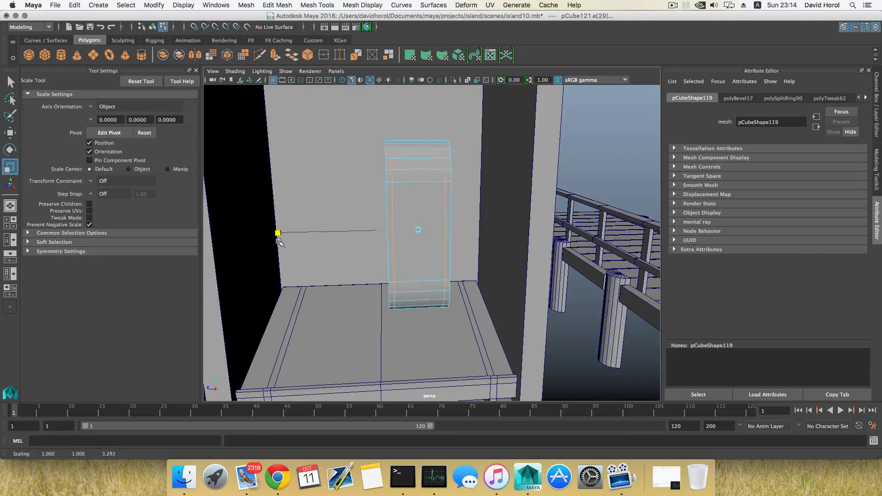
left_click_drag(257, 247, 429, 165)
Step: Select the curved faces above and below the box's flat front panel and extrude them inward by about 0.067
mouse_move(429, 165)
right_mouse_down()
mouse_move(432, 186)
mouse_move(430, 178)
right_mouse_up()
left_click(430, 178)
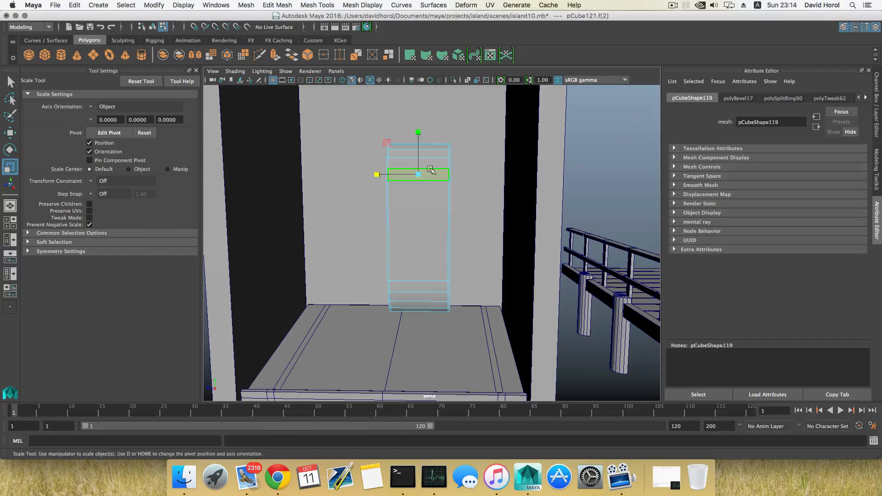
left_click(429, 164, "shift")
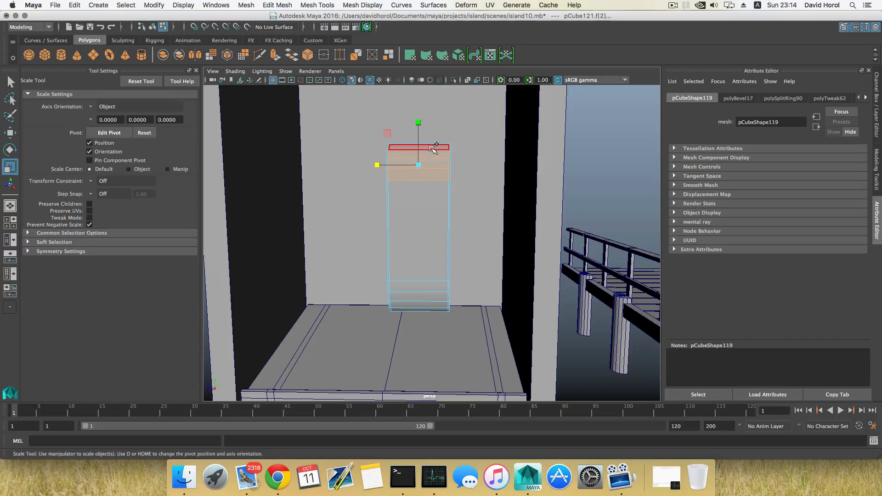
left_click(433, 147, "shift")
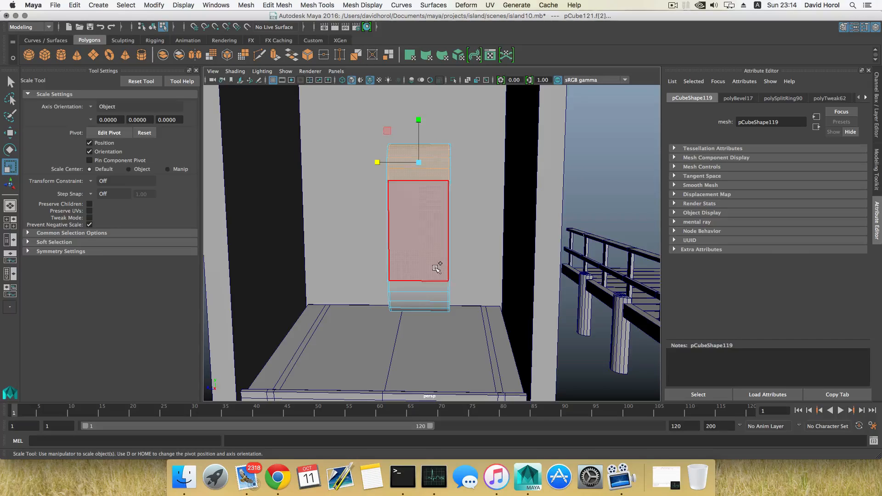
left_click(432, 309, "shift")
left_click_drag(432, 301, 420, 224, "alt")
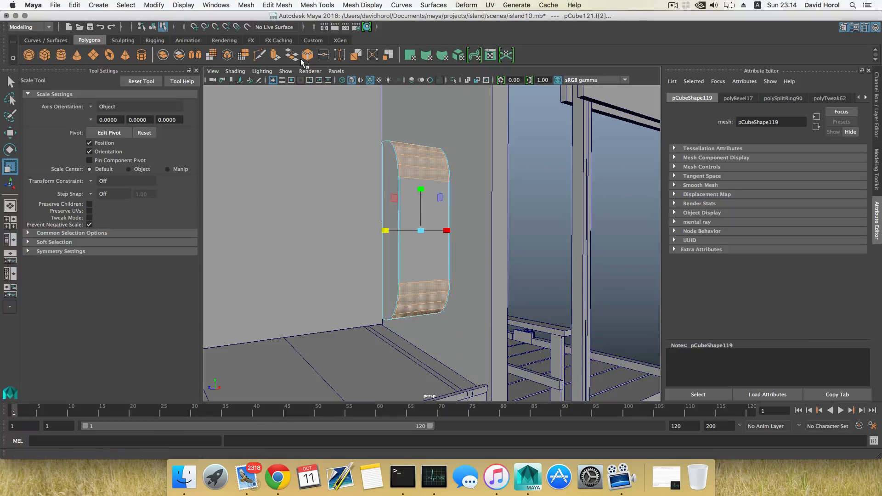
key("ctrl+e")
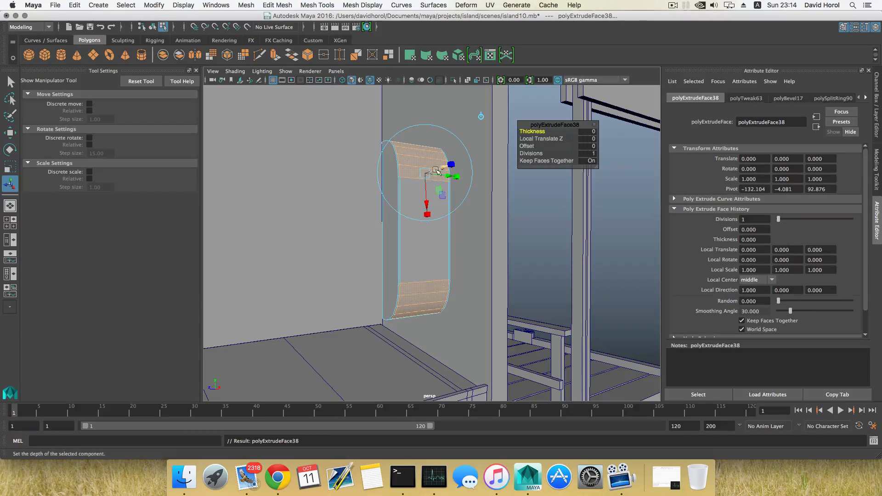
left_click_drag(442, 167, 440, 171)
Step: Flatten the extruded curved faces in depth and move them back toward the rear of the box
key("r")
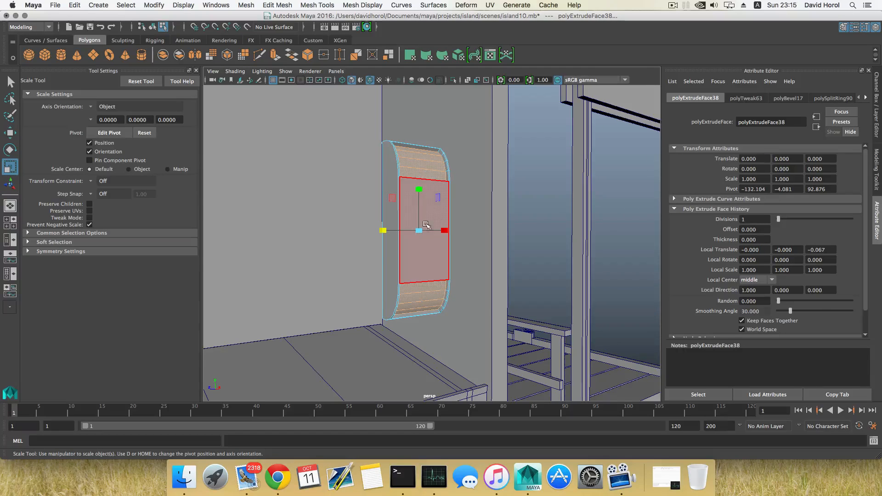
left_click_drag(411, 234, 441, 233, "alt")
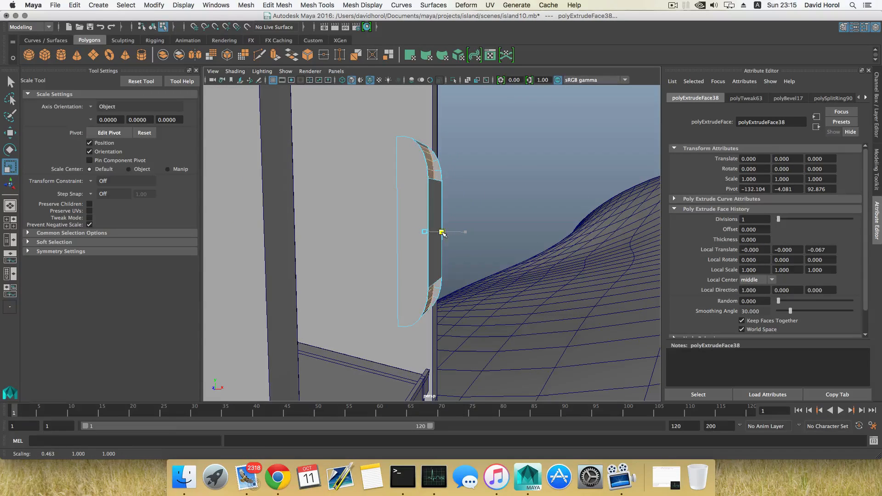
key("w")
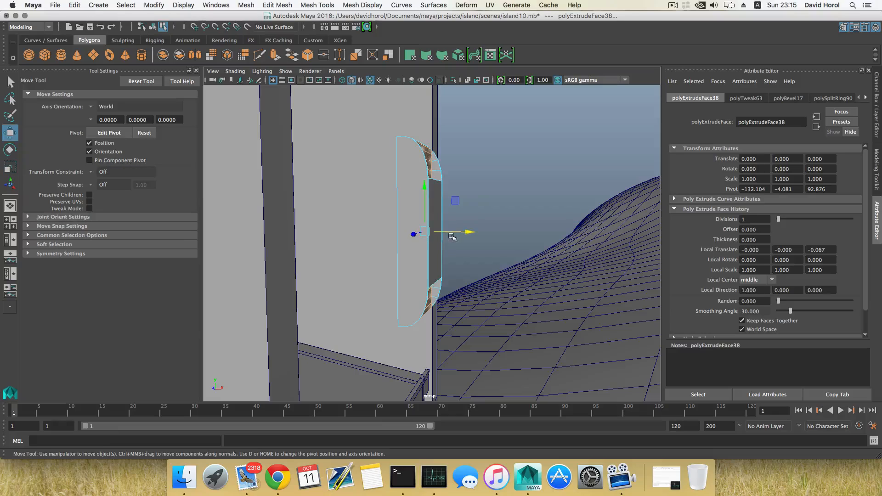
left_click_drag(470, 231, 331, 239)
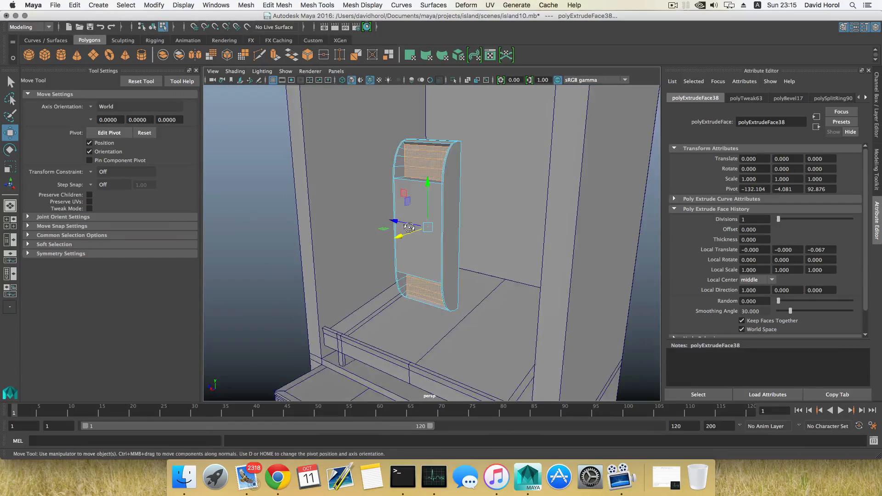
Step: Select the vertices along the front panel's upper and lower edges and scale them vertically closer together to shorten the panel
left_click_drag(409, 228, 439, 214, "alt")
right_click_drag(383, 198, 384, 198)
key("f")
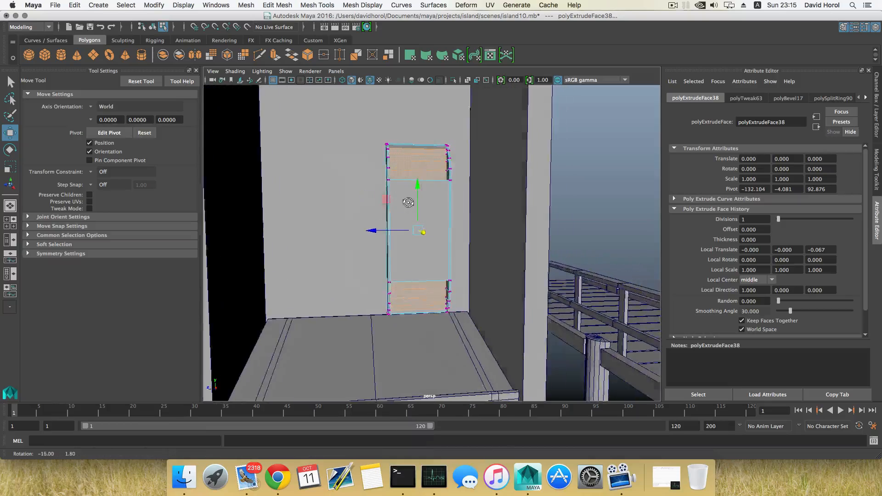
left_click_drag(456, 187, 457, 205)
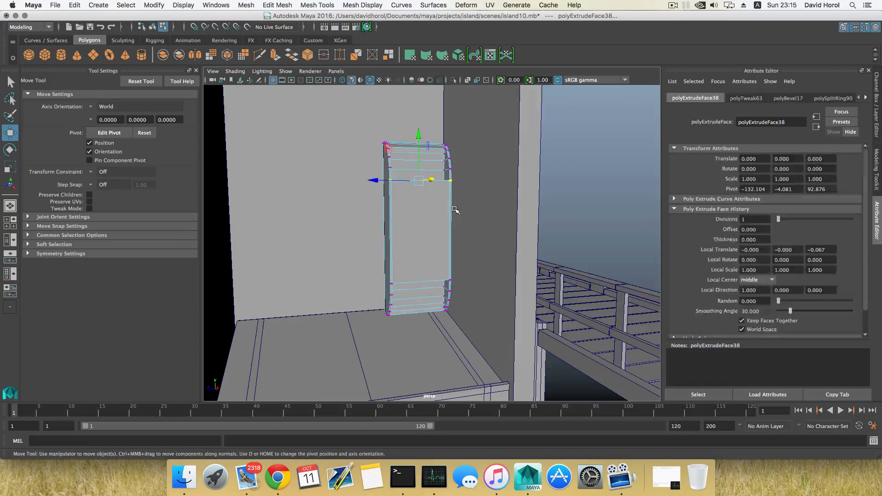
key("f")
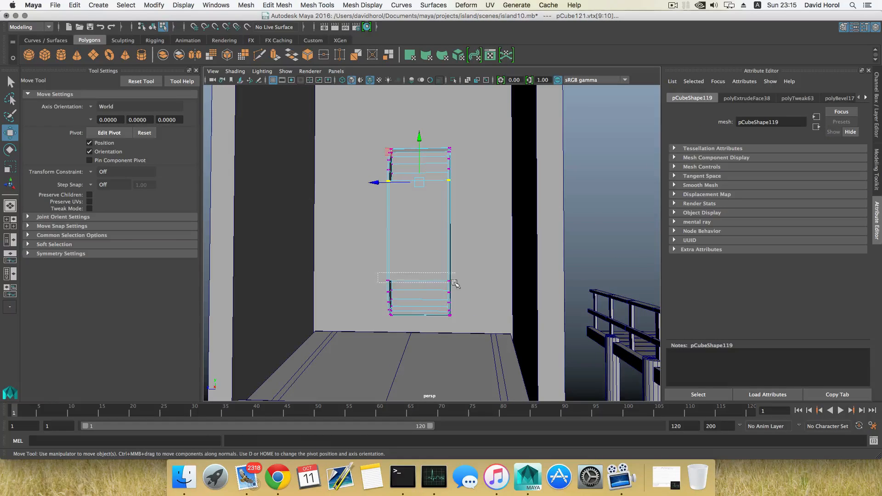
key("r")
left_click_drag(419, 191, 419, 198)
left_click_drag(419, 197, 437, 179, "alt")
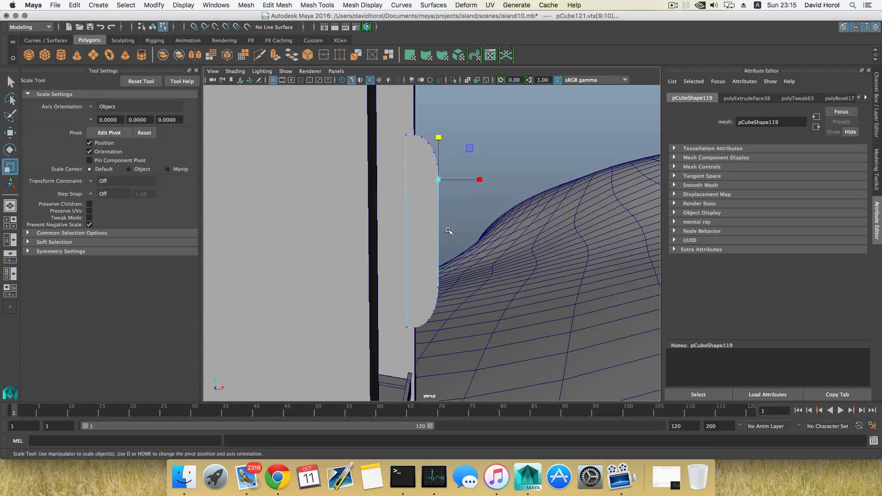
Step: Add another central vertical edge loop to the box and bevel it into two loops
mouse_move(448, 231)
left_mouse_down("alt")
mouse_move(420, 227)
mouse_move(439, 240)
left_mouse_up("alt")
left_click_drag(439, 240, 437, 187, "alt")
key("F8")
right_click_drag(426, 185, 459, 195, "shift")
Step: Select both new central edge loops and scale them closer together across the box's width
left_click(412, 174)
key("t")
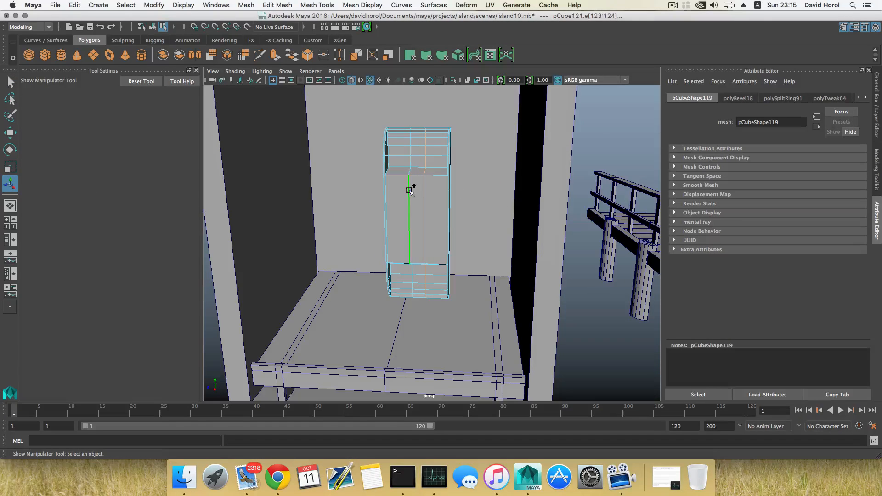
left_click(408, 189)
key("r")
left_click_drag(378, 218, 382, 220)
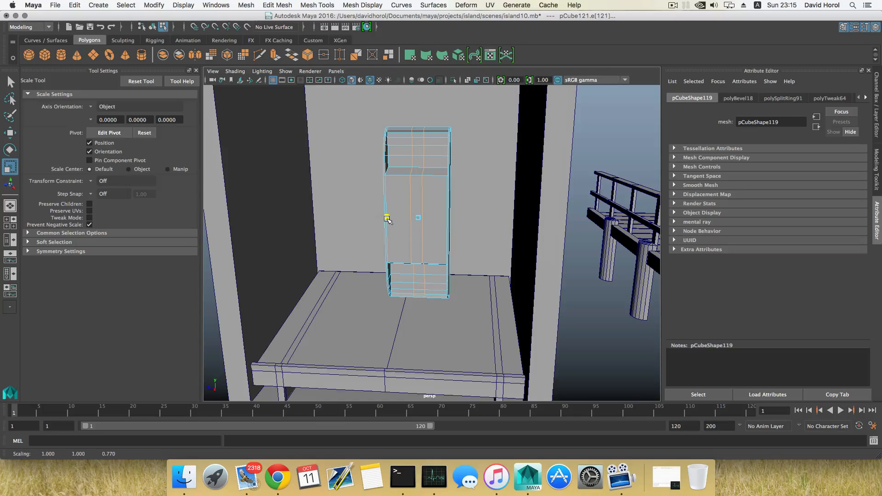
Step: Insert an edge loop along the ledge on top of the box's front panel, near its front edge
key("F8")
left_click_drag(435, 216, 435, 187, "alt")
right_click_drag(435, 187, 428, 163, "shift")
left_click_drag(429, 162, 434, 214, "alt")
left_click(436, 215)
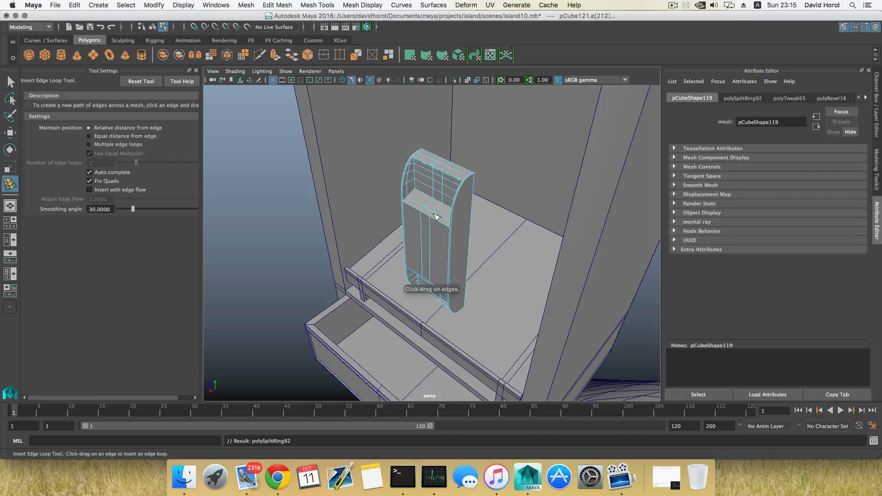
right_click_drag(433, 215, 556, 257, "alt")
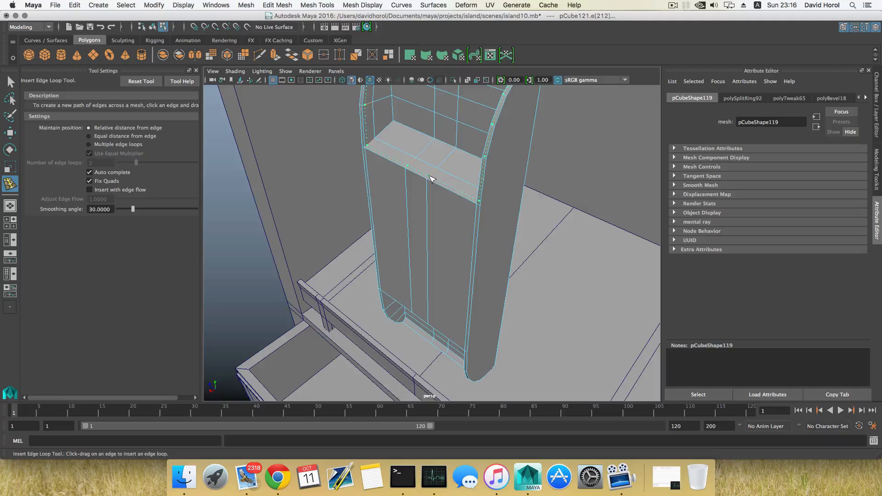
Step: Insert an edge loop along the ledge's front edge and extrude the small central face up about 0.095, narrowed to a 0.547 scale
left_click(431, 178)
left_click_drag(427, 186, 466, 177, "alt")
right_click(426, 154)
right_click_drag(426, 153, 430, 180)
left_click(434, 151)
middle_click_drag(444, 193, 429, 228, "alt")
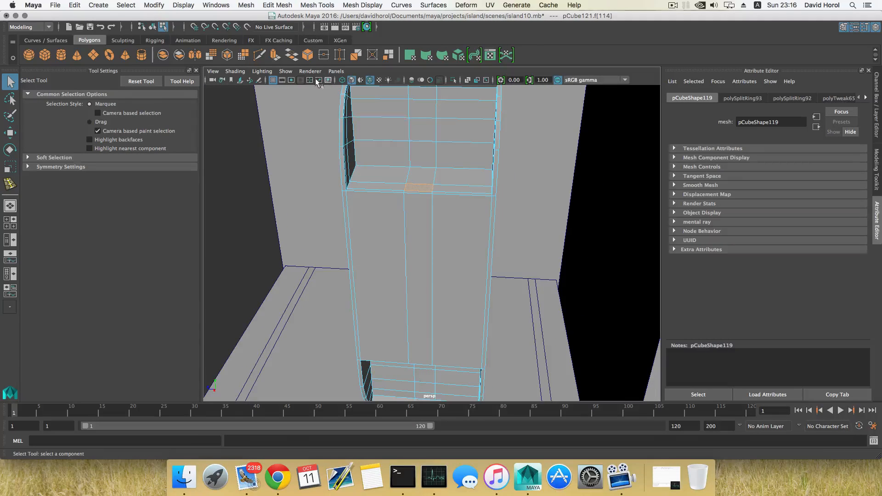
left_click(273, 56)
left_click_drag(415, 223, 376, 215, "alt")
left_click_drag(393, 152, 389, 145)
left_click_drag(372, 190, 440, 181)
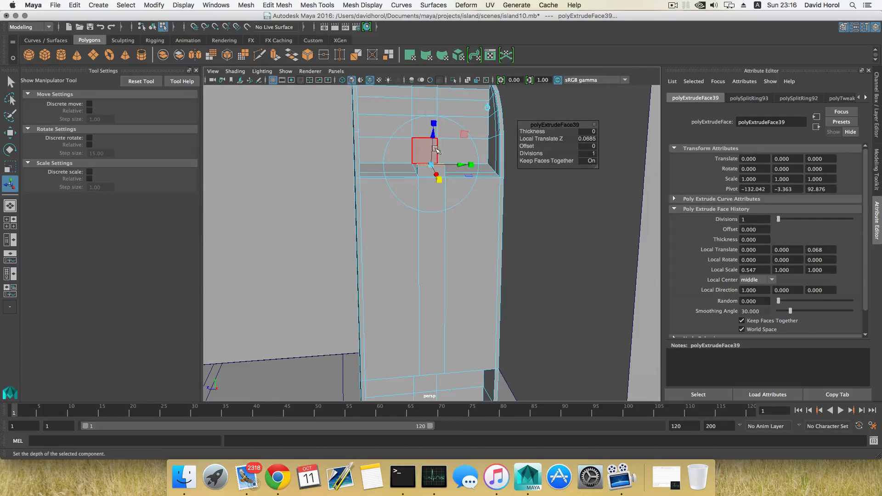
left_click_drag(432, 136, 433, 130)
mouse_move(449, 185)
left_mouse_down("alt")
mouse_move(410, 191)
mouse_move(460, 198)
left_mouse_up("alt")
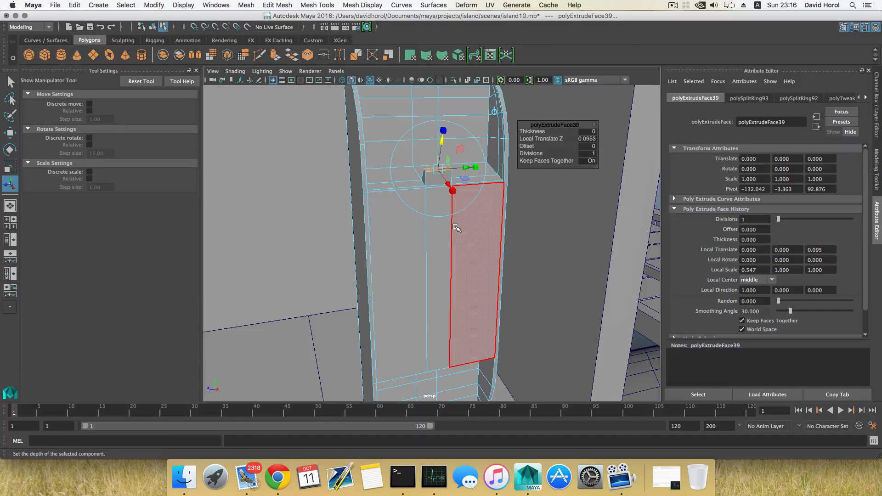
Step: Select the faces of the back wall and the ledge inside the box's upper recess
key("F8")
key("f")
mouse_move(447, 209)
left_mouse_down("alt")
mouse_move(445, 201)
mouse_move(445, 213)
left_mouse_up("alt")
right_click_drag(445, 213, 443, 228)
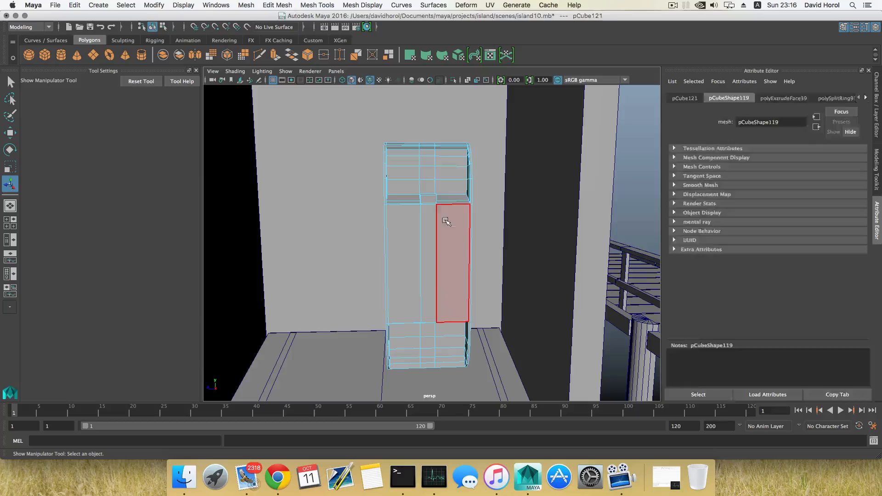
left_click(450, 153)
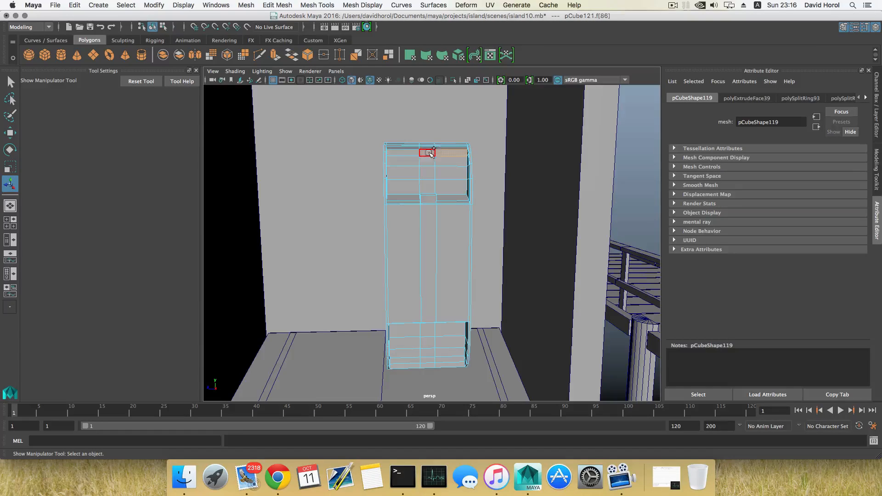
left_click(430, 153, "shift")
left_click(424, 160, "shift")
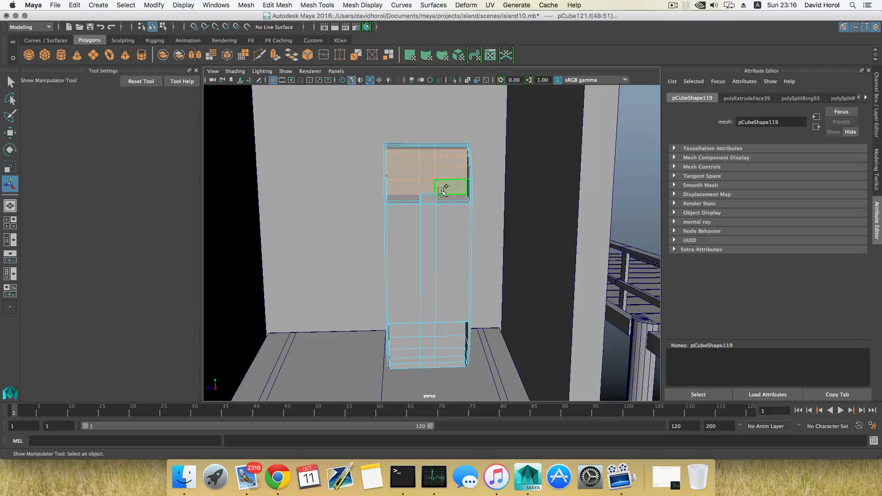
left_click_drag(442, 189, 440, 204, "alt")
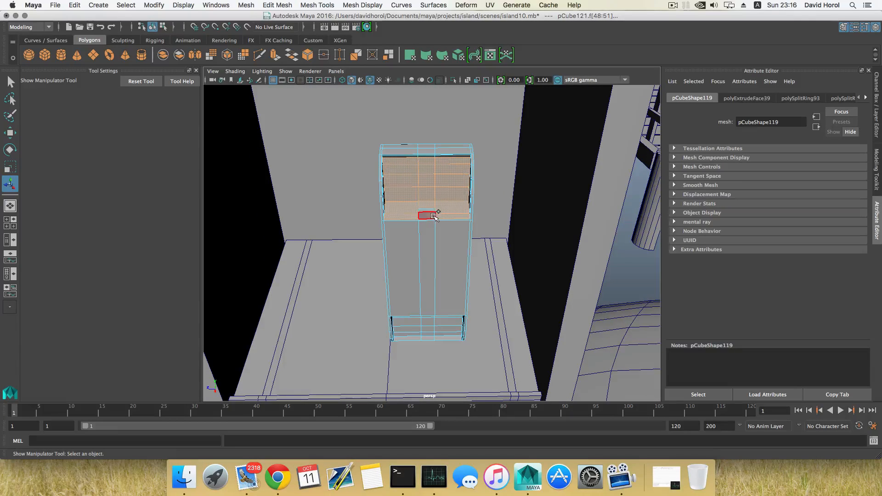
Step: Add the side wall and ceiling faces of the upper recess to the selection
left_click_drag(434, 216, 530, 146, "alt")
left_click(411, 176, "shift")
left_click(416, 141, "shift")
left_click(487, 122, "shift")
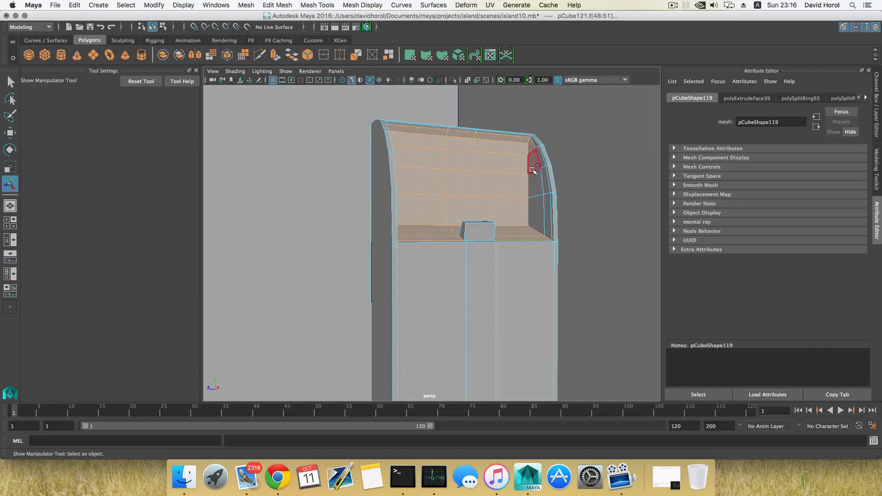
left_click_drag(532, 241, 367, 239, "alt")
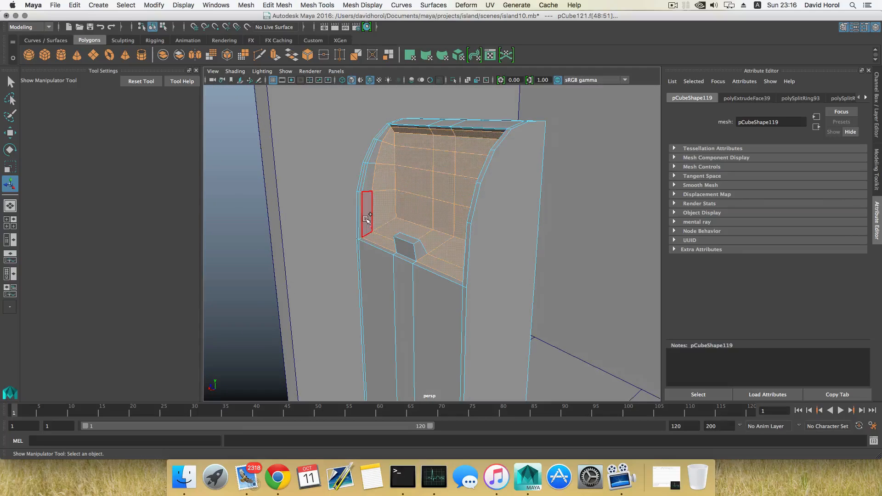
left_click(366, 218, "shift")
left_click(368, 169, "shift")
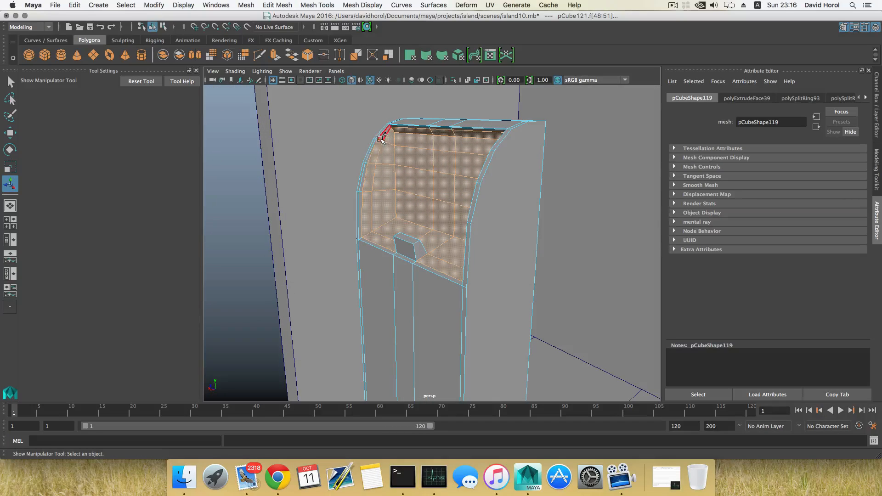
left_click_drag(381, 140, 396, 136, "alt")
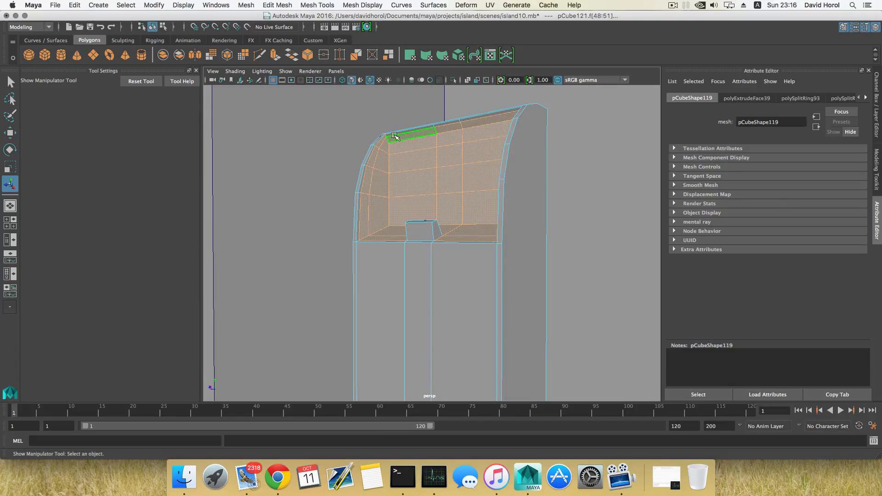
left_click_drag(454, 185, 480, 187, "alt")
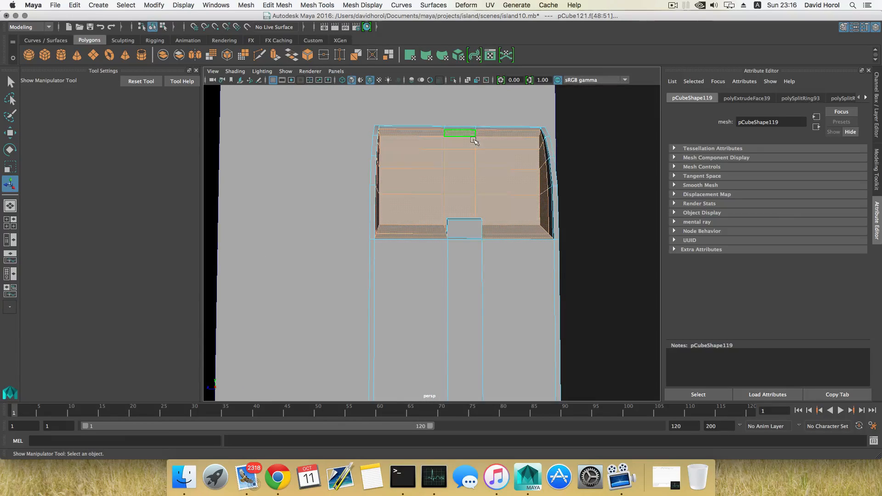
left_click_drag(474, 141, 527, 144, "alt")
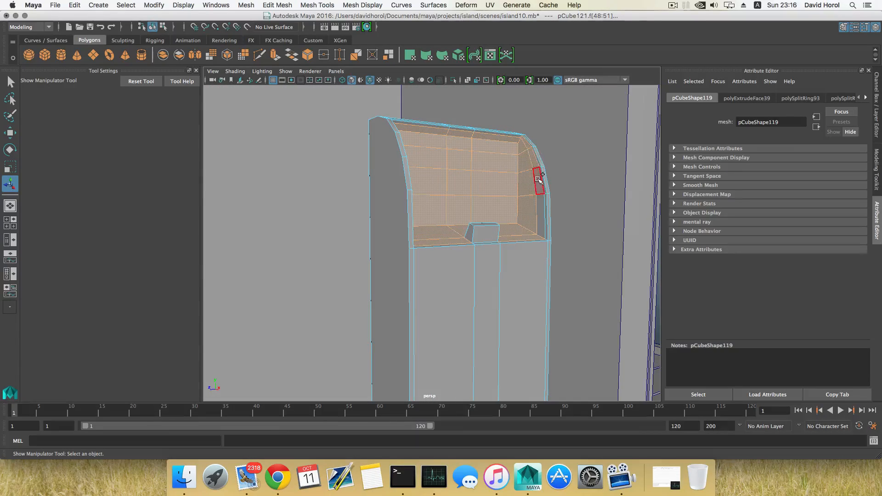
Step: Add the ledge's narrow front strip and the three tall front panel faces to the selection
left_click_drag(502, 226, 474, 268, "alt")
scroll(479, 269, "down", 5)
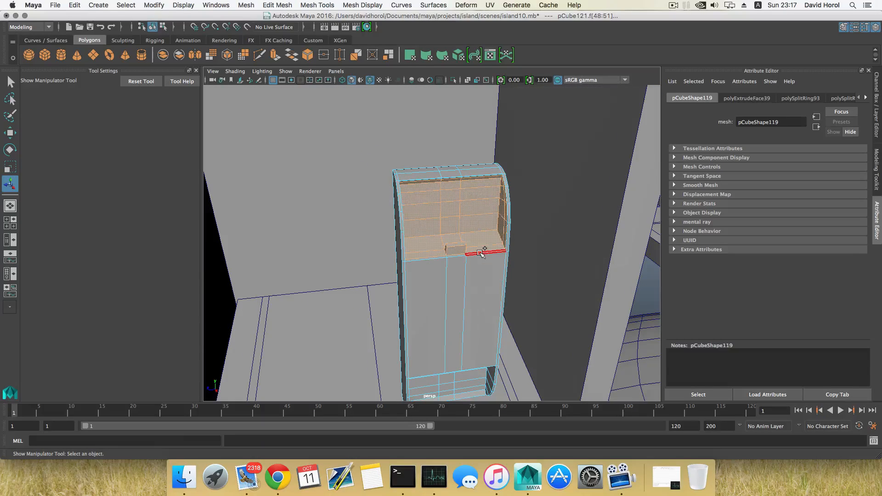
left_click(479, 253, "shift")
left_click(455, 255, "shift")
left_click(435, 257, "shift")
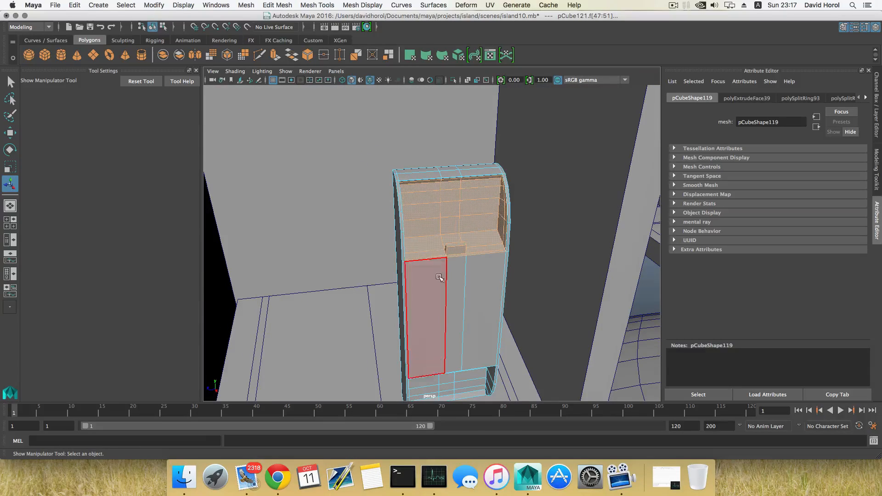
left_click_drag(439, 278, 431, 264, "alt")
left_click(433, 277, "shift")
left_click(480, 282, "shift")
left_click(461, 284, "shift")
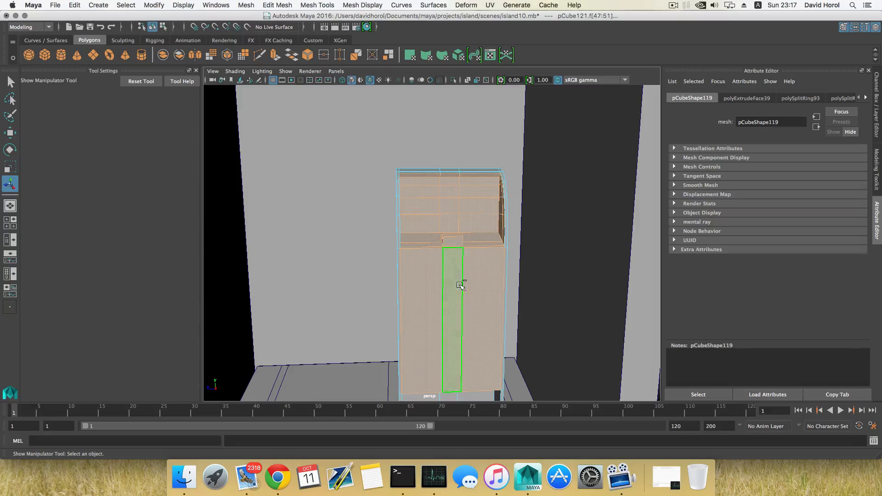
Step: Add the lower recess's inner faces to the selection and duplicate all selected faces as a separate object
mouse_move(472, 289)
left_mouse_down("alt")
mouse_move(450, 291)
mouse_move(455, 233)
mouse_move(459, 295)
mouse_move(467, 252)
mouse_move(466, 278)
left_mouse_up("alt")
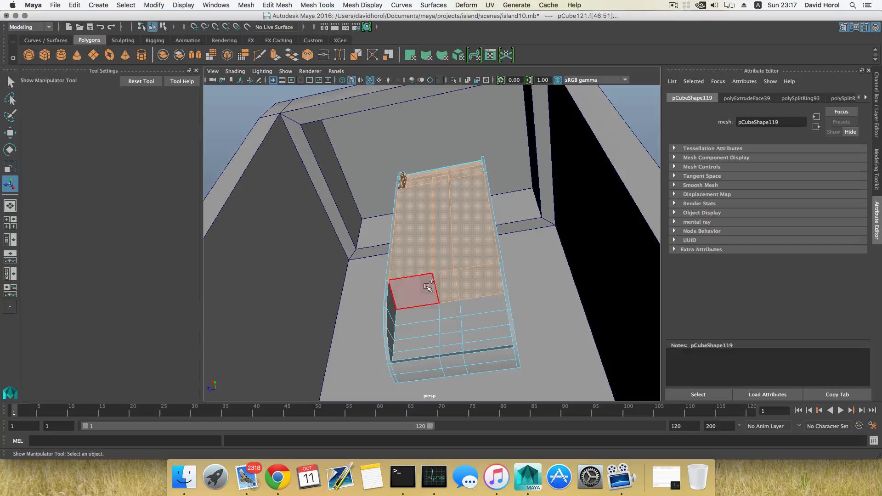
left_click(433, 308, "shift")
left_click(467, 308, "shift")
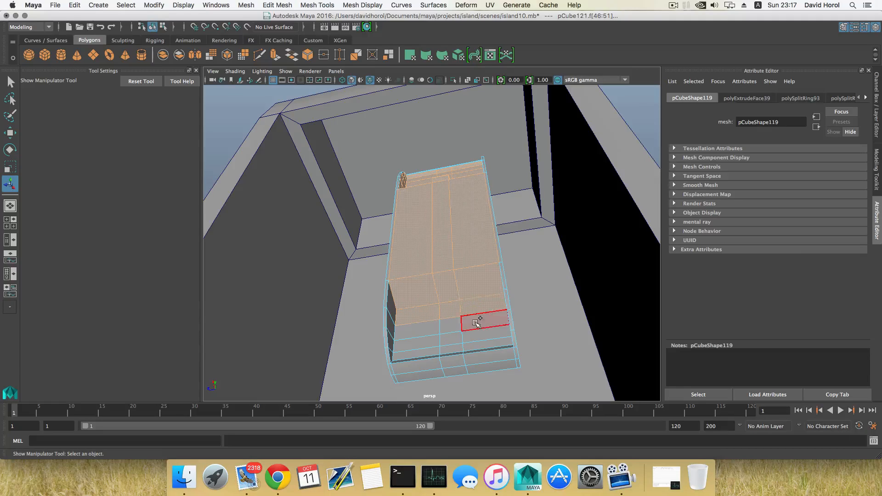
left_click(435, 332, "shift")
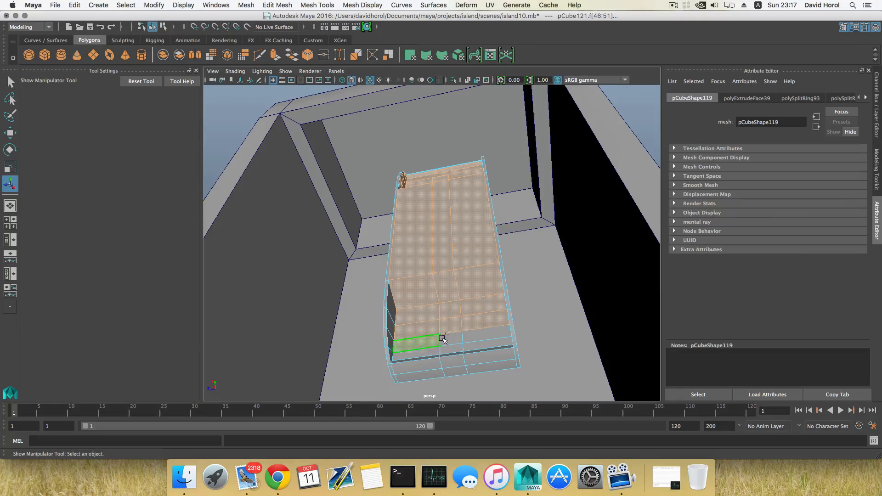
left_click(466, 338, "shift")
left_click_drag(470, 243, 362, 321, "alt")
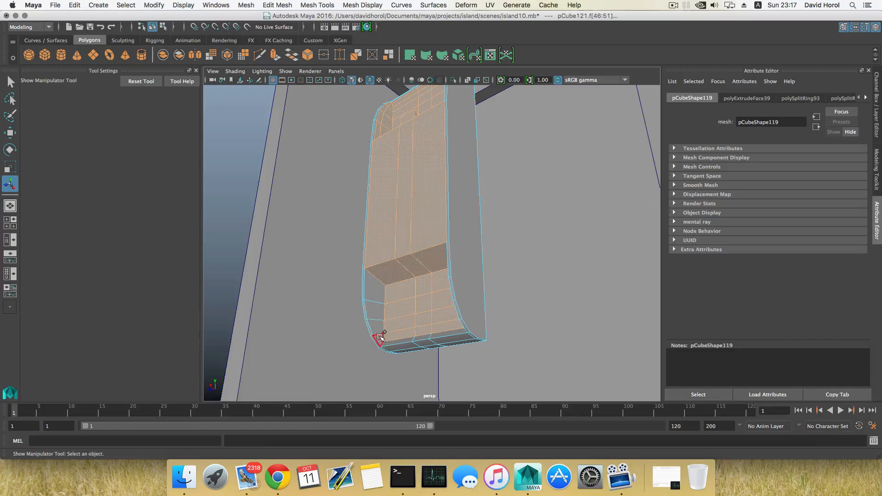
left_click(380, 337, "shift")
left_click_drag(398, 312, 465, 274, "alt")
left_click(504, 315, "shift")
right_click_drag(454, 237, 458, 370, "shift")
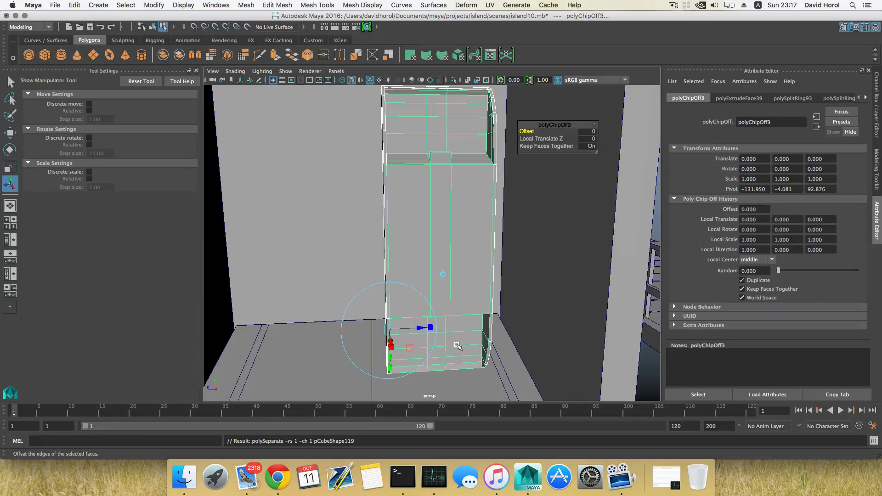
key("F8")
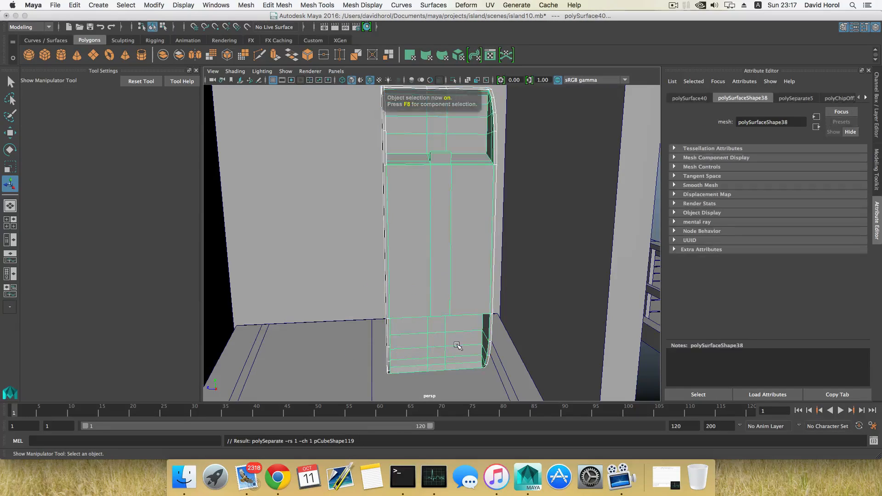
left_click(446, 279)
left_click_drag(473, 281, 396, 295, "alt")
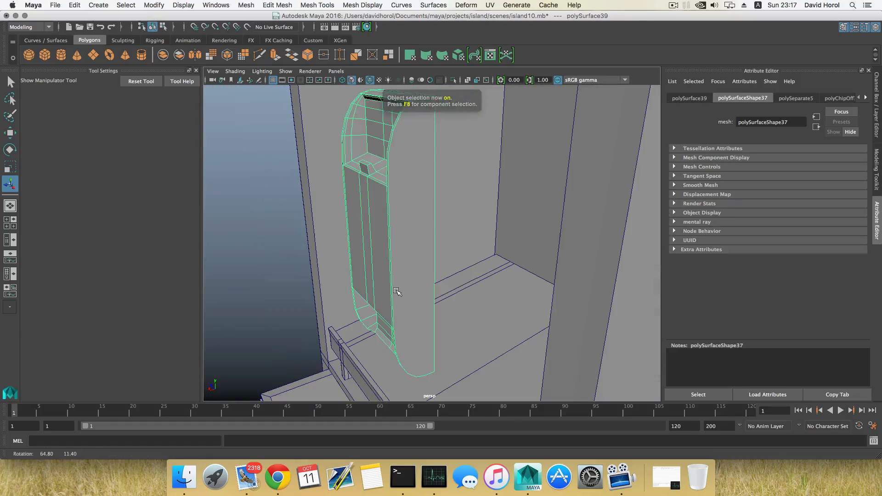
key("w")
key("z")
key("z")
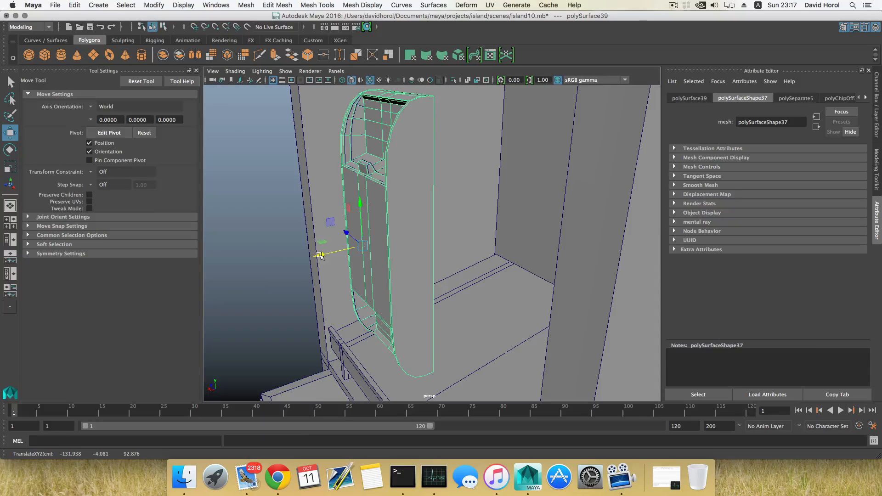
left_click(455, 172)
left_click(366, 213)
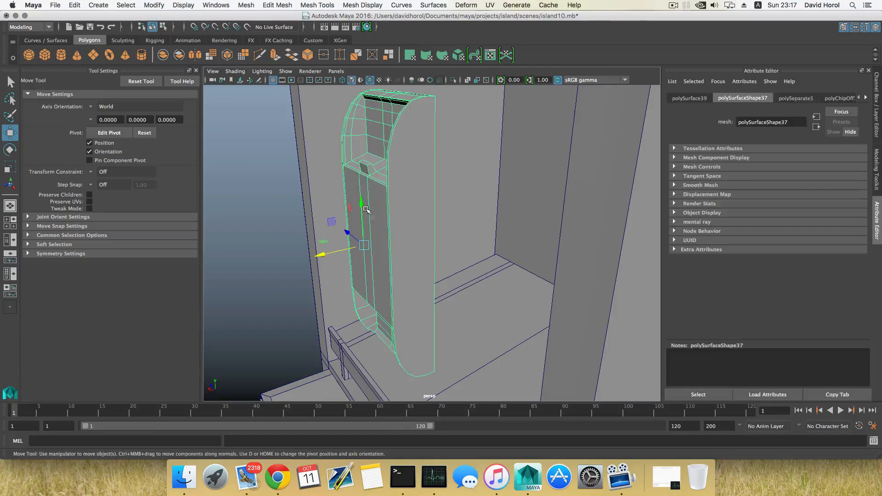
Step: Select the duplicated face shell and move it forward out of the cabinet, clear of the original box
left_click(401, 212)
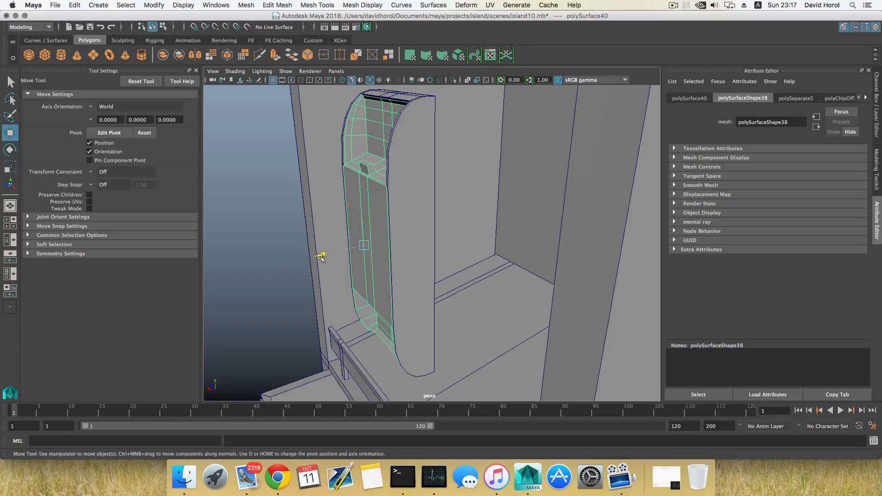
left_click_drag(320, 257, 201, 270)
scroll(348, 266, "down", 10)
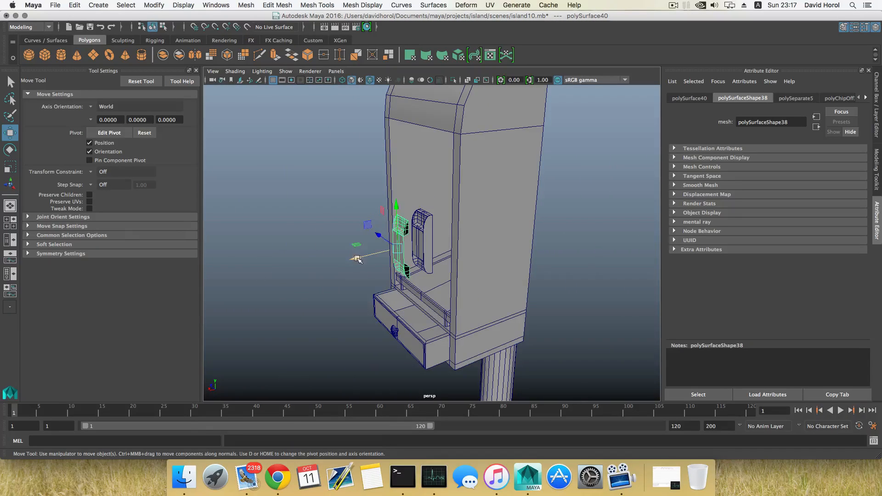
Step: Reverse the normals of the duplicated shell and return to object selection
left_click_drag(357, 260, 294, 200, "alt")
scroll(374, 255, "up", 5)
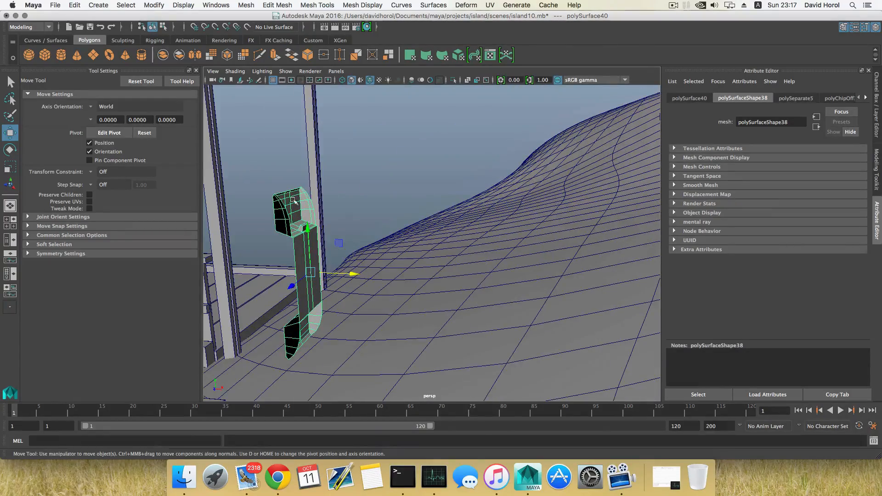
left_click_drag(342, 223, 256, 203, "alt")
key("r")
left_click_drag(296, 230, 374, 222)
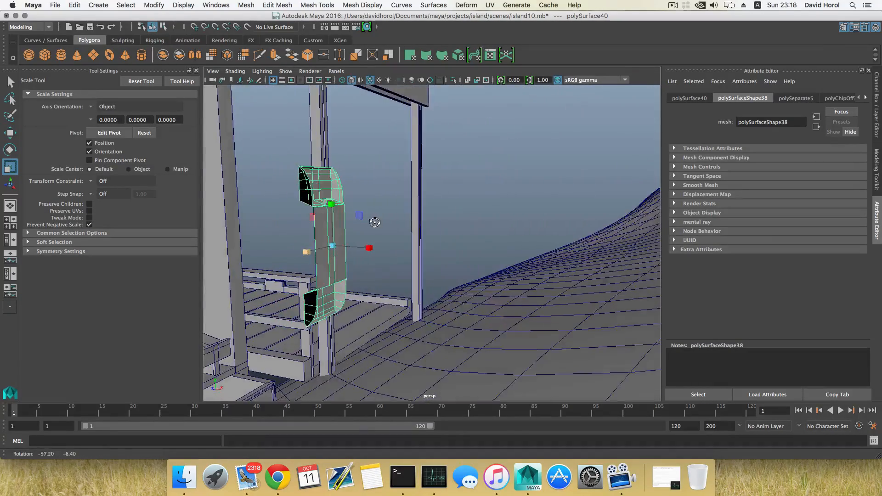
middle_click_drag(305, 212, 413, 242, "alt")
scroll(365, 228, "up", 5)
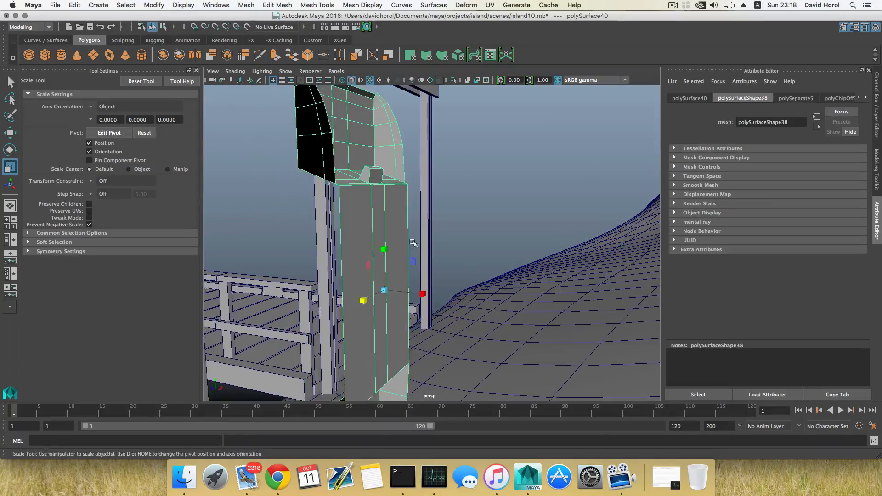
left_click_drag(358, 262, 460, 232, "alt")
middle_click_drag(459, 232, 378, 244, "alt")
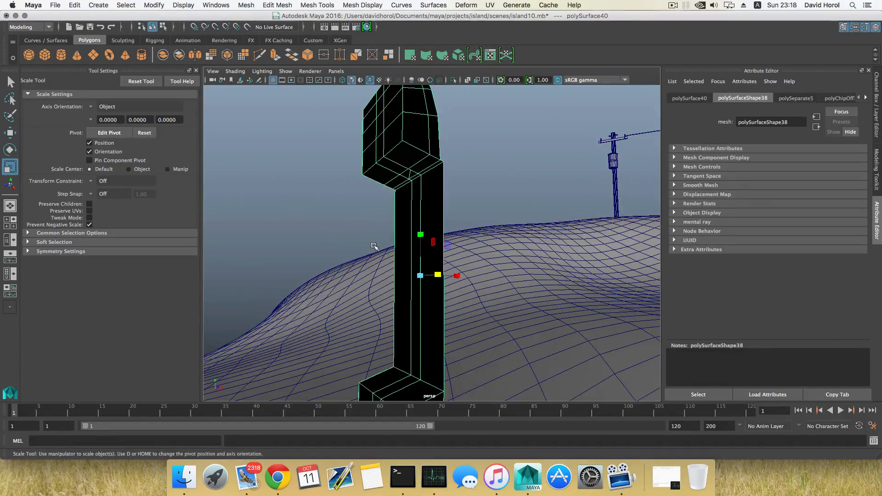
scroll(407, 173, "down", 4)
left_click_drag(408, 173, 416, 211, "alt")
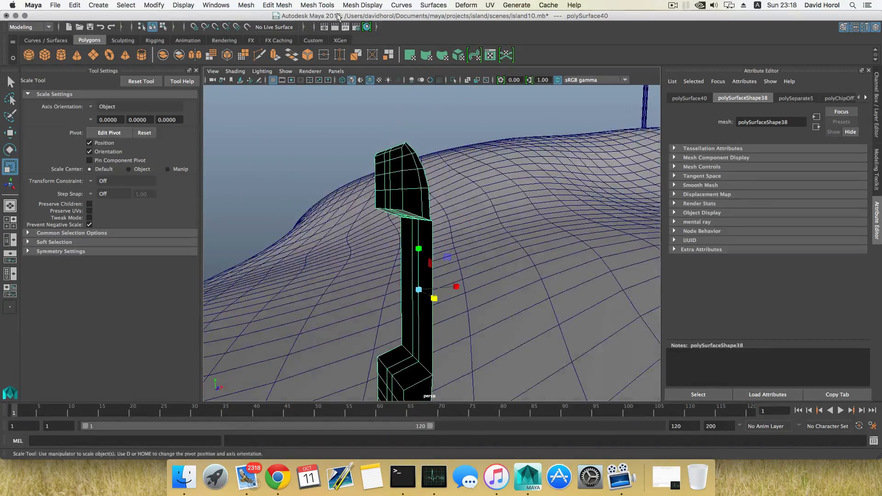
left_click(356, 5)
left_click(370, 45)
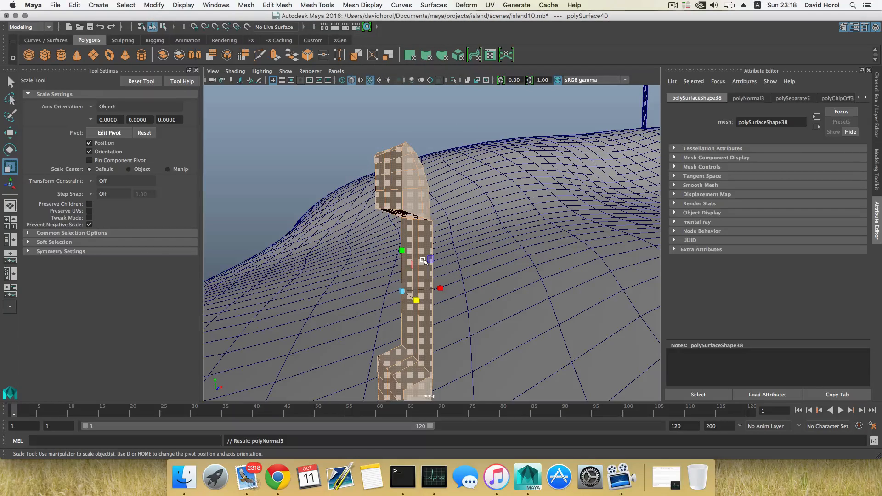
key("F8")
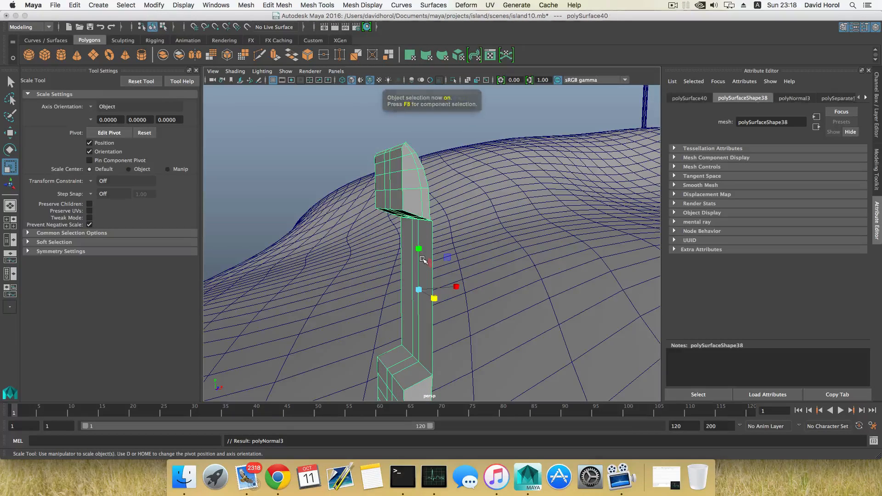
Step: Switch to edge selection and select the curved border edges along one side of the shell's upper recess
left_click_drag(416, 250, 352, 191, "alt")
right_click_drag(344, 183, 343, 160)
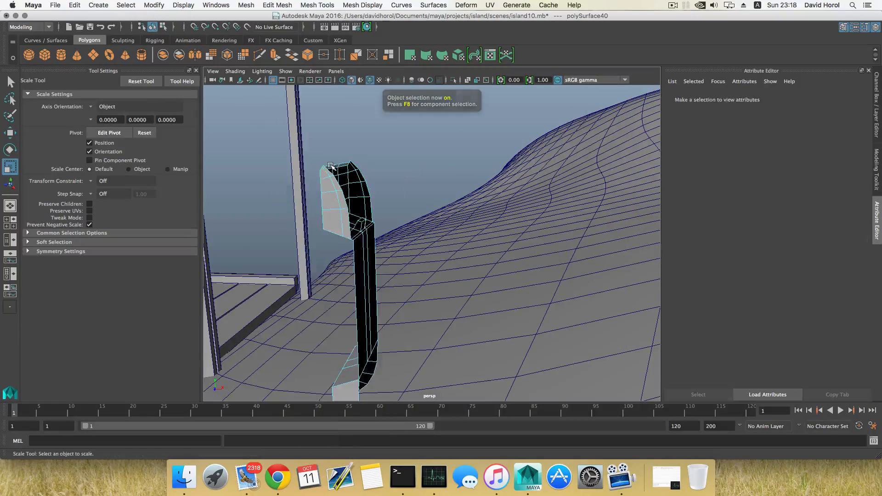
left_click_drag(329, 167, 396, 202, "alt")
right_click_drag(442, 163, 443, 138)
left_click(445, 160)
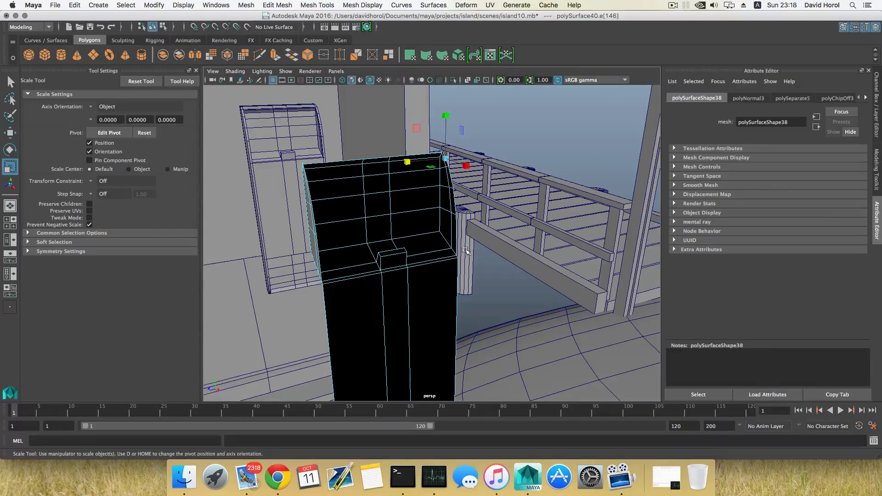
left_click_drag(465, 250, 377, 219, "alt")
left_click_drag(368, 211, 366, 211, "alt")
middle_click_drag(394, 270, 397, 175, "alt")
middle_click_drag(413, 248, 411, 214, "alt")
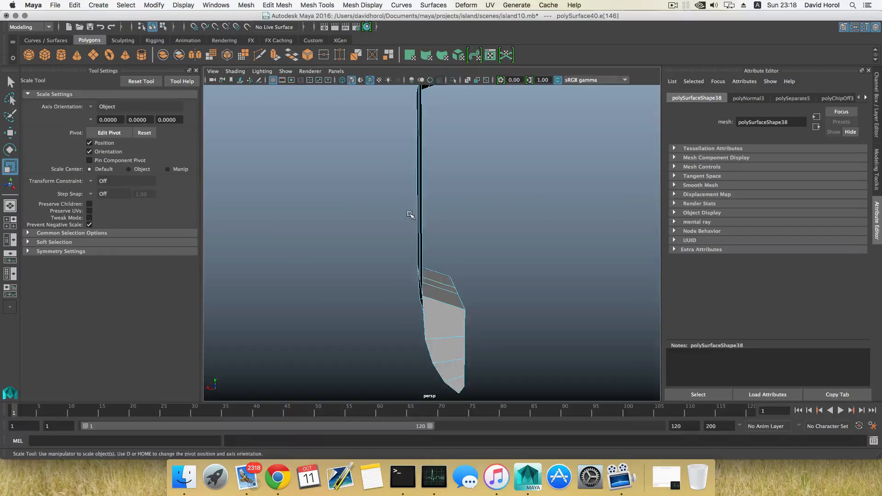
left_click_drag(408, 230, 419, 233, "alt")
middle_click_drag(417, 158, 421, 258, "alt")
mouse_move(420, 258)
left_mouse_down("alt")
mouse_move(417, 277)
mouse_move(412, 265)
left_mouse_up("alt")
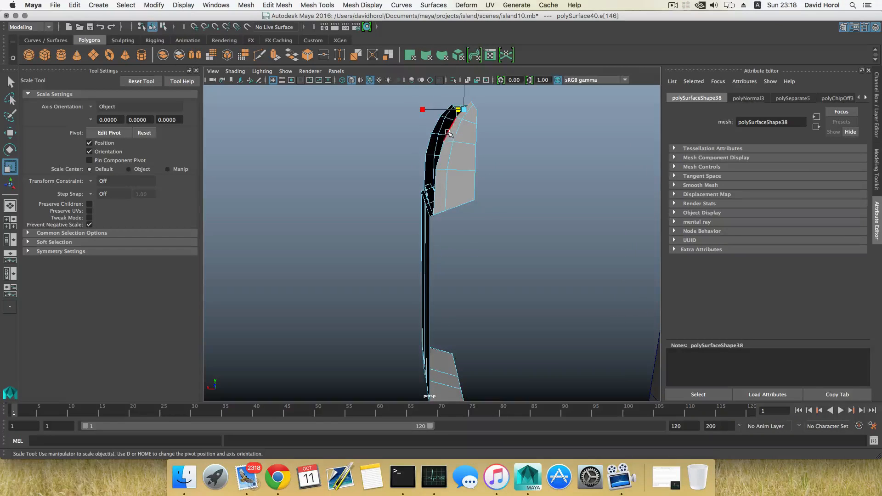
left_click(448, 132, "shift")
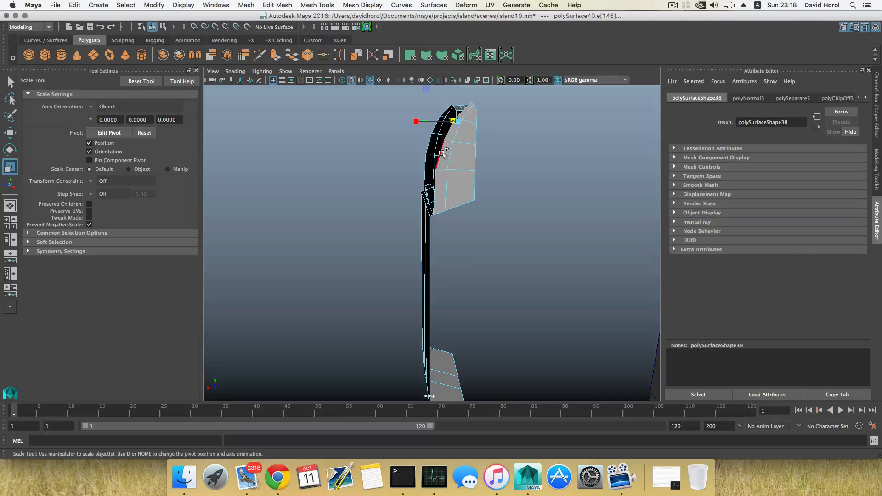
Step: Add the opposite side's curved border edges and extrude them all with a local Y translation of -0.023
left_click_drag(443, 155, 588, 213, "alt")
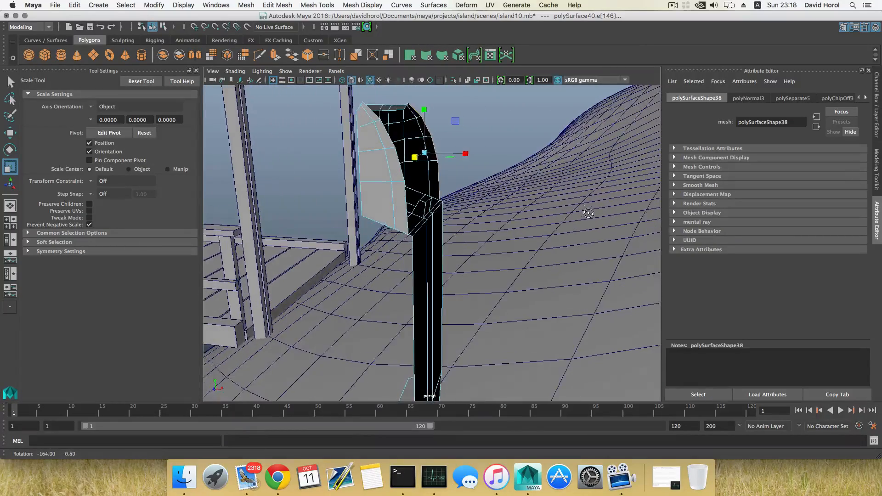
left_click(398, 156)
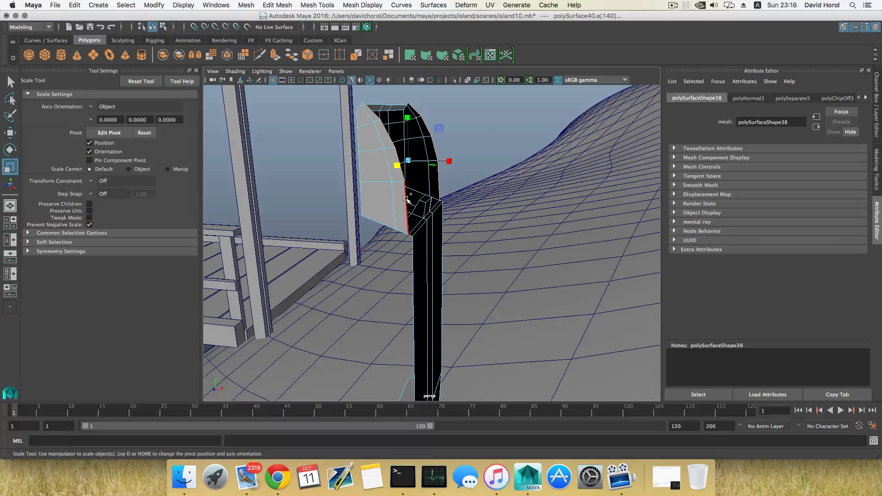
left_click_drag(421, 173, 428, 174, "alt")
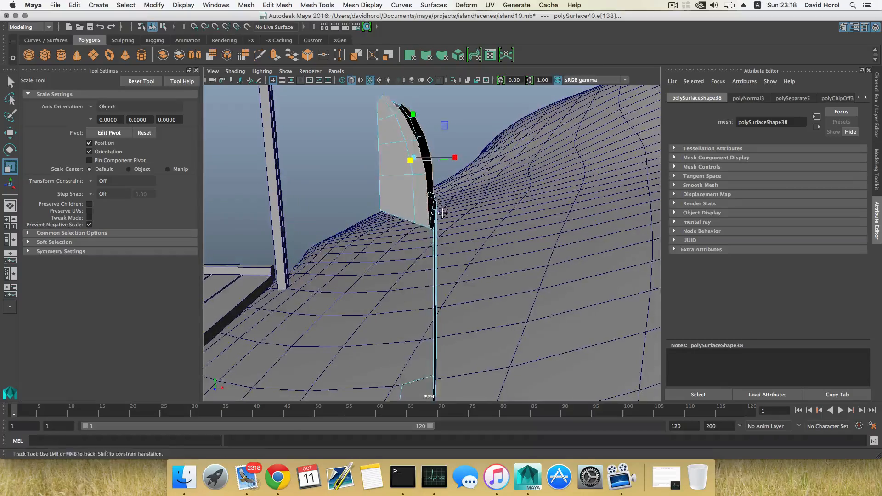
right_click_drag(435, 211, 460, 252, "alt")
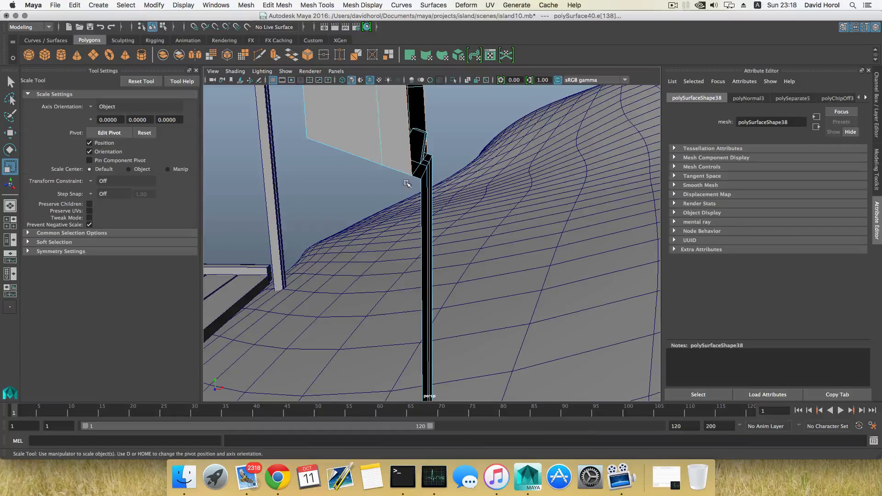
left_click_drag(406, 183, 395, 186, "alt")
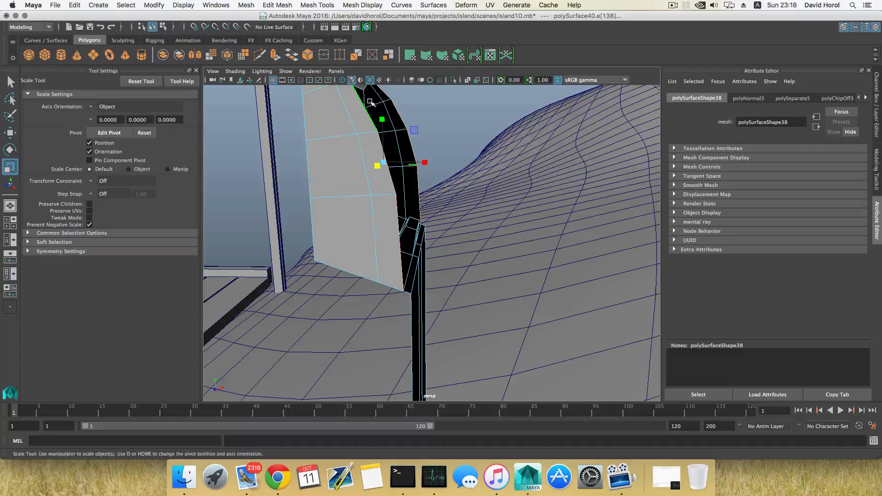
left_click(277, 57)
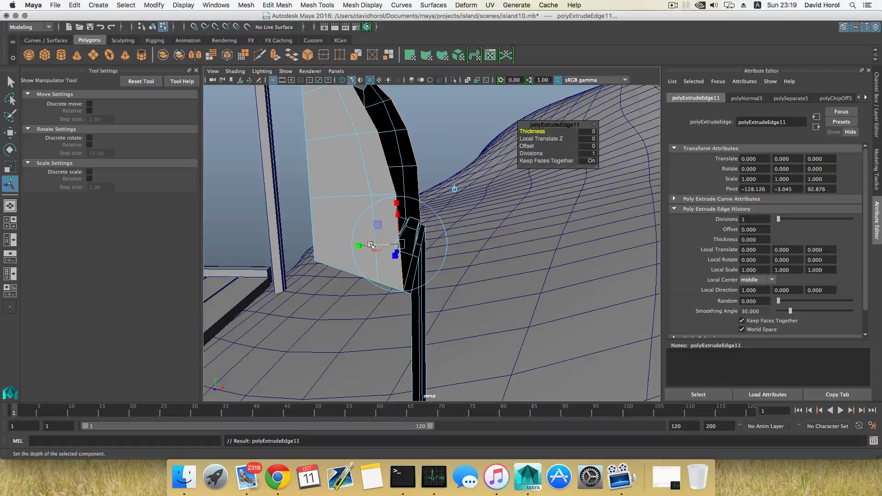
left_click_drag(371, 245, 372, 170)
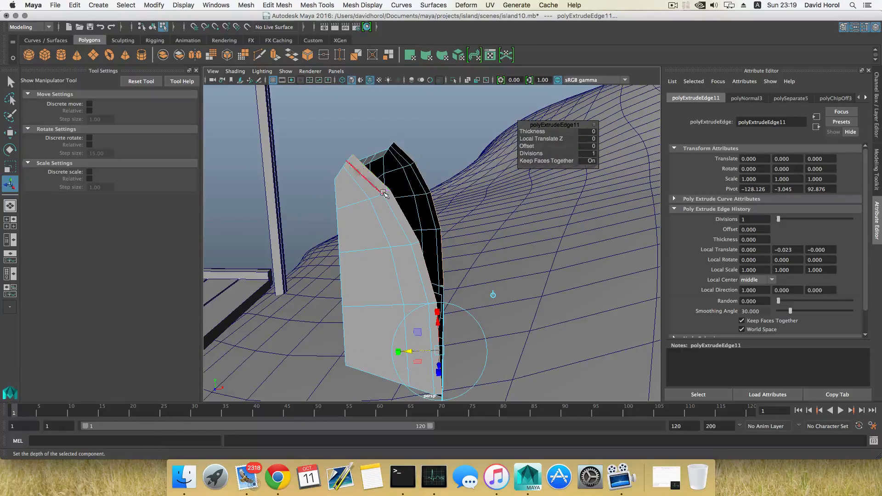
Step: Use Target Weld on the vertices to join the extruded side strip's lower corner to the adjoining ledge corner
left_click_drag(419, 249, 404, 238, "alt")
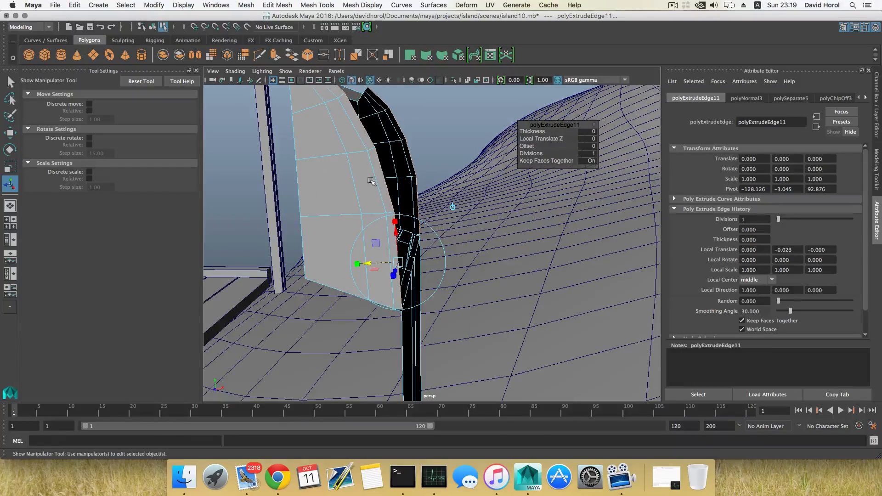
middle_click_drag(396, 254, 399, 174, "alt")
left_click_drag(412, 282, 384, 244, "alt")
scroll(384, 238, "up", 3)
middle_click_drag(384, 238, 406, 276, "alt")
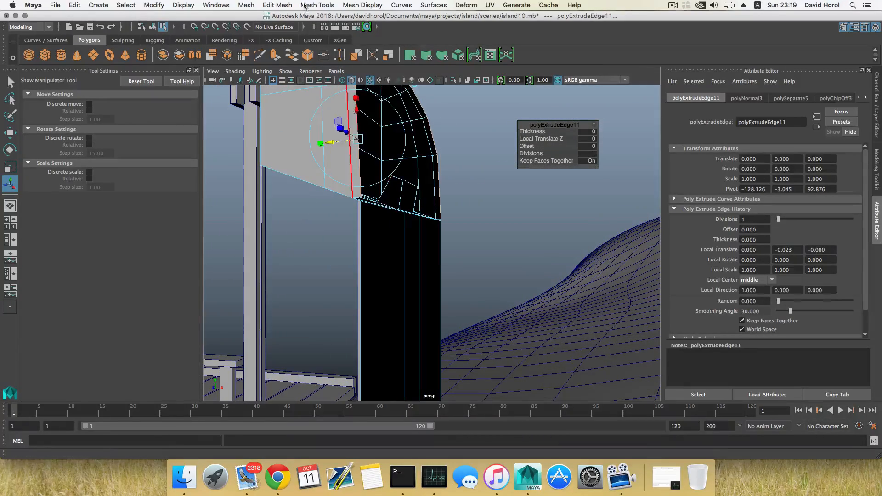
left_click(304, 6)
left_click(325, 144)
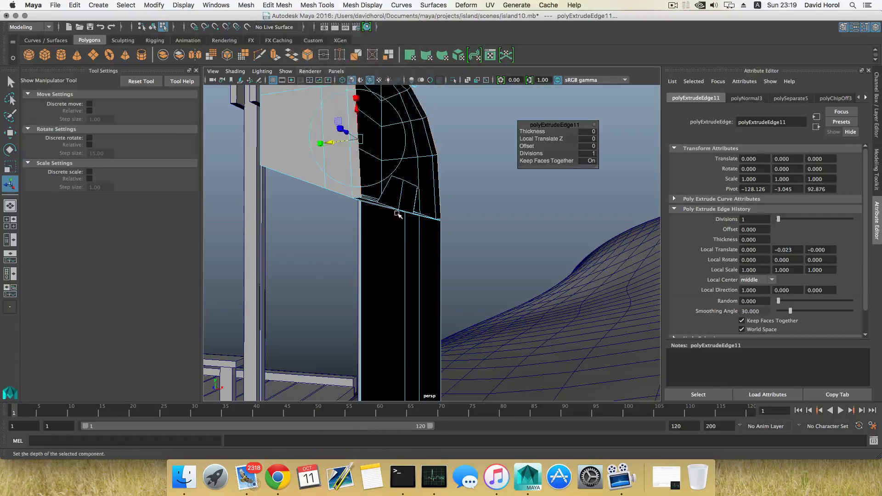
right_click_drag(397, 213, 366, 212)
scroll(373, 216, "up", 3)
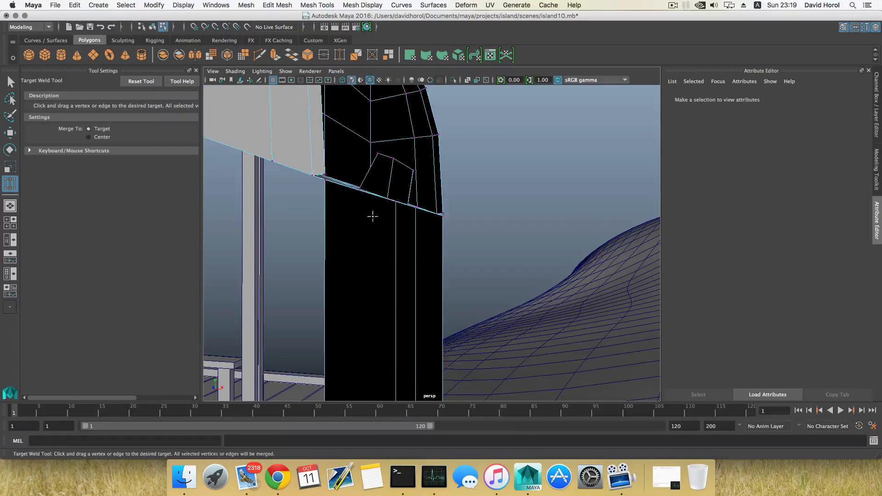
middle_click_drag(372, 216, 389, 226, "alt")
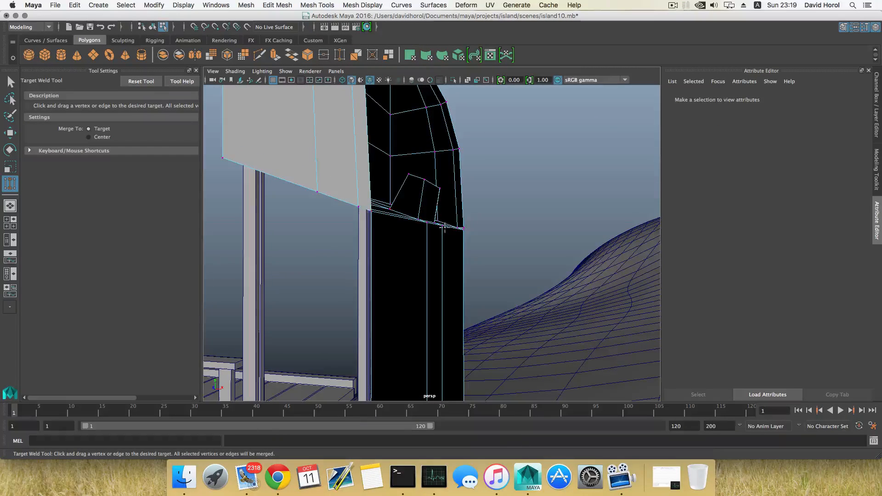
left_click_drag(371, 209, 411, 271, "alt")
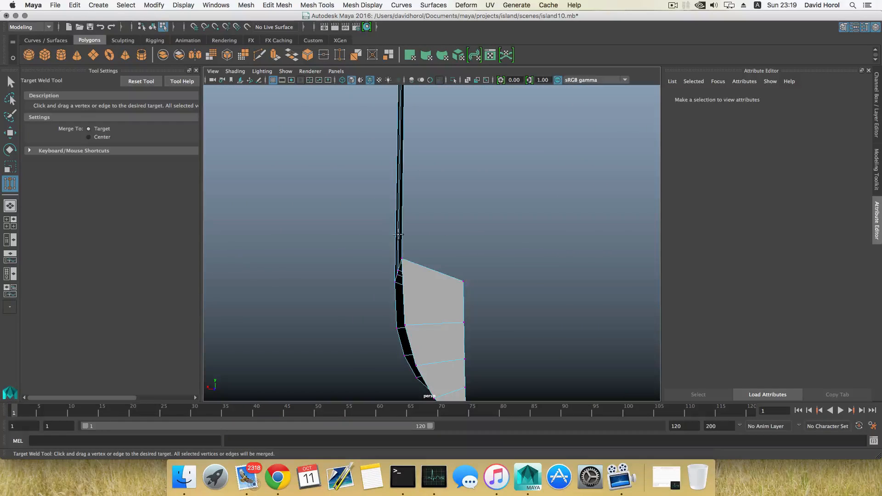
Step: Examine the shell's lower recess, side profile and open top edge from several angles
left_click_drag(400, 232, 363, 202, "alt")
left_click_drag(434, 178, 506, 197, "alt")
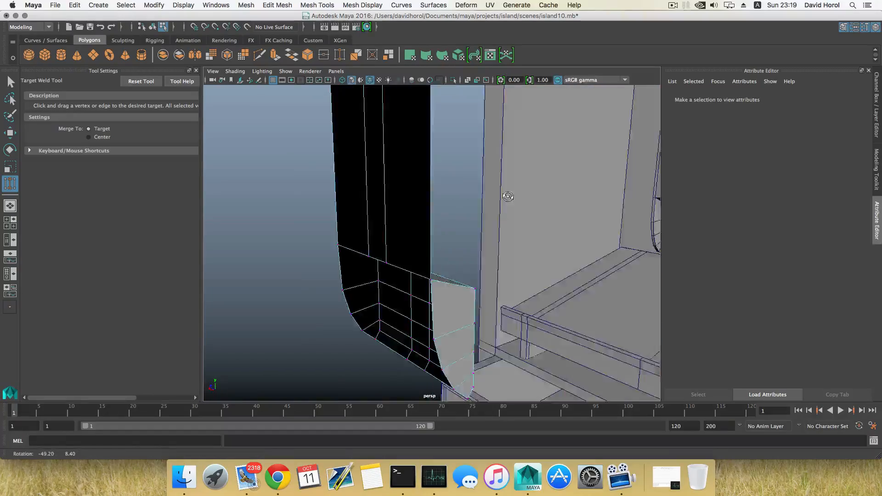
scroll(505, 197, "down", 5)
middle_click_drag(416, 186, 450, 229, "alt")
left_click_drag(451, 228, 480, 244, "alt")
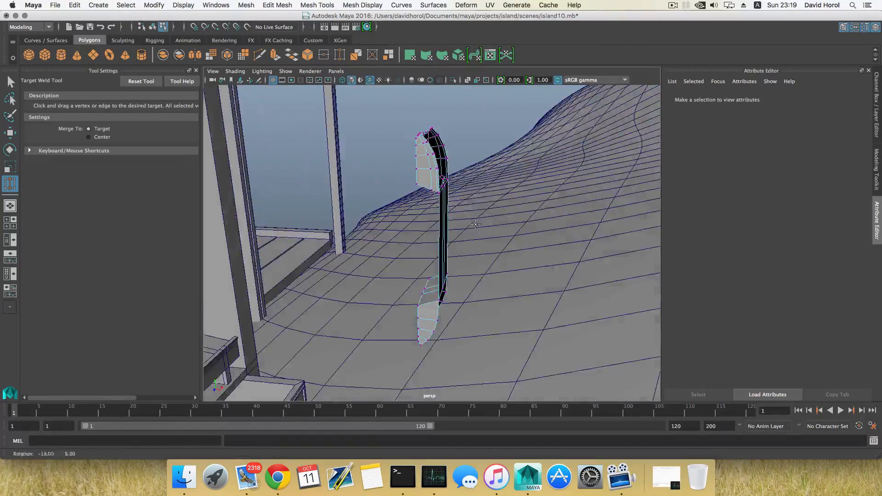
middle_click_drag(459, 197, 451, 247, "alt")
left_click_drag(386, 177, 482, 205, "alt")
right_click_drag(481, 205, 602, 275, "alt")
middle_click_drag(519, 184, 502, 271, "alt")
Step: Extrude the end edge of the side strip across the shell's top and snap it to the nearest vertical edge line
right_click_drag(502, 243, 504, 195)
left_click_drag(518, 215, 491, 200, "alt")
left_click(407, 203)
double_click(405, 205)
key("ctrl+e")
key("w")
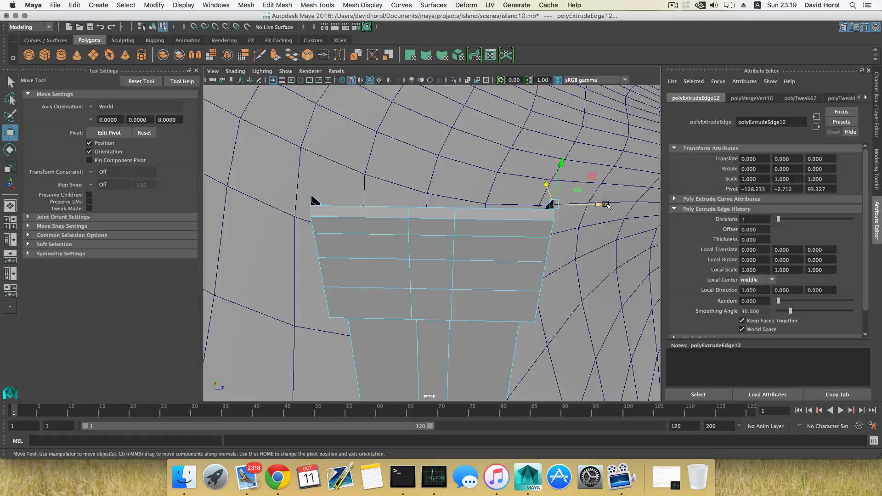
left_click_drag(600, 204, 574, 205)
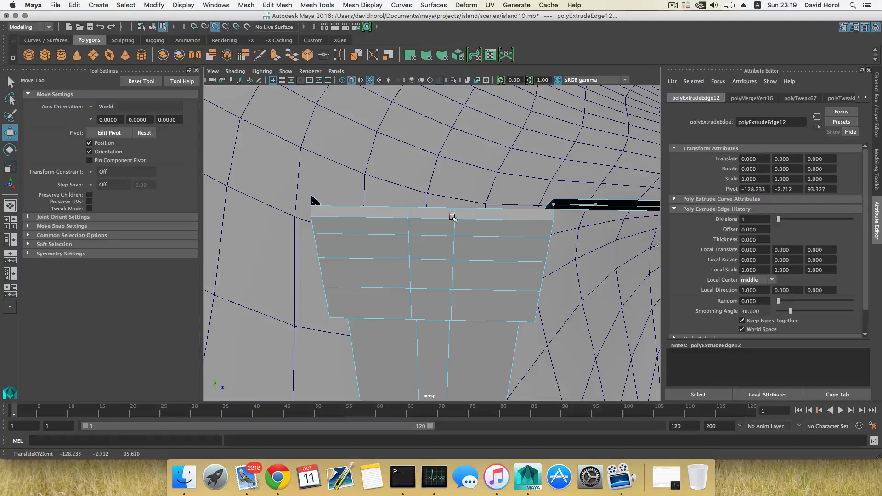
left_click_drag(452, 217, 453, 220)
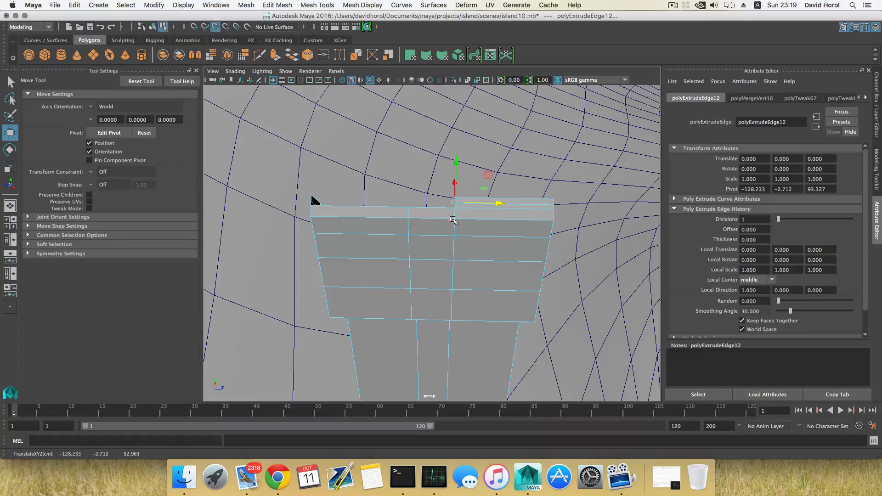
Step: Extrude the top strip's end edge again and snap it to the second vertical edge line
key("ctrl+e")
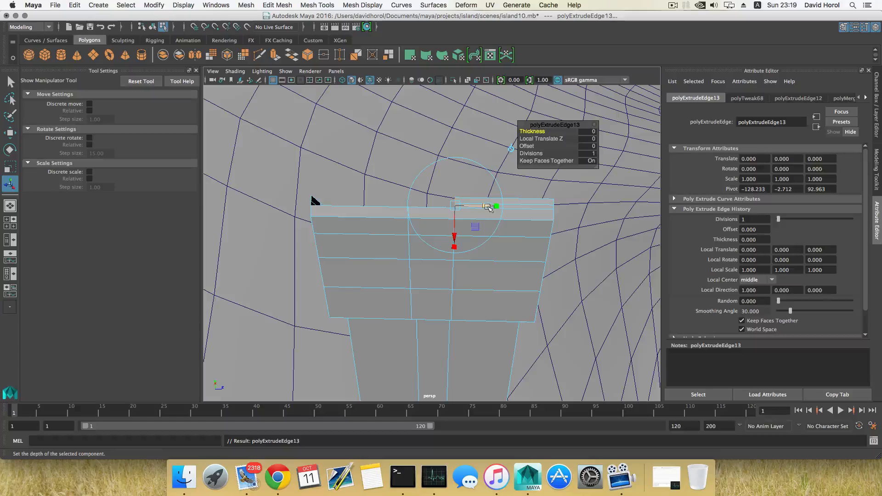
key("w")
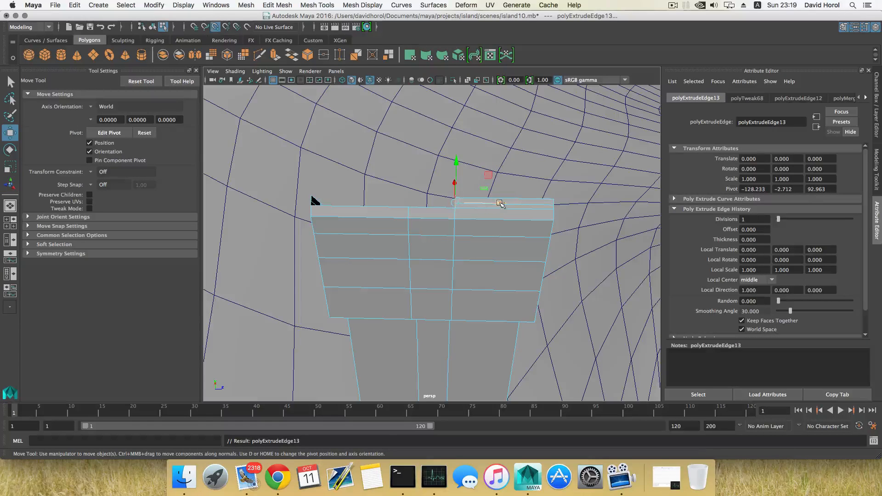
left_click_drag(500, 203, 399, 202)
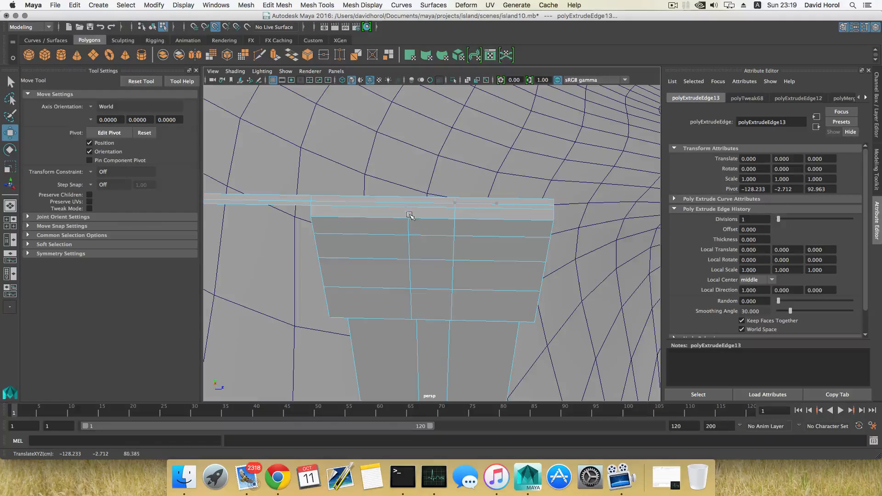
left_click_drag(408, 219, 408, 217)
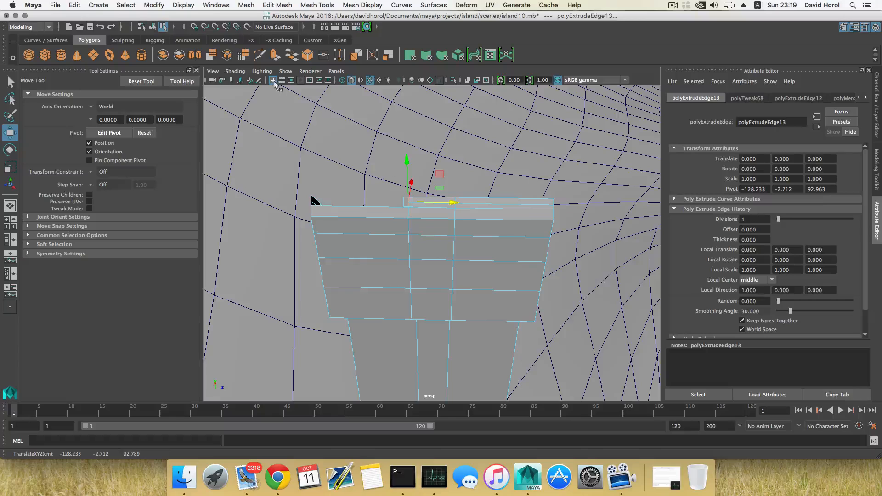
Step: Extrude the top strip's end edge a third time and snap it to the far top corner of the shell
left_click(275, 55)
key("w")
key("v")
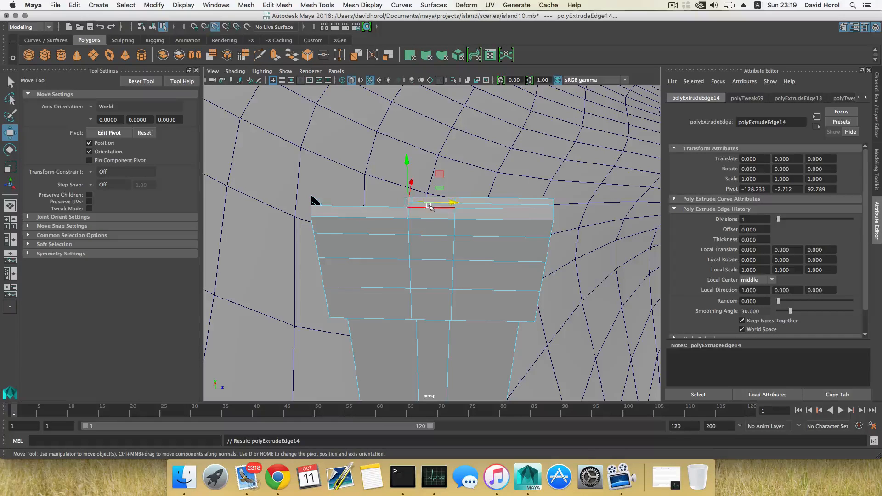
left_click_drag(448, 202, 311, 217)
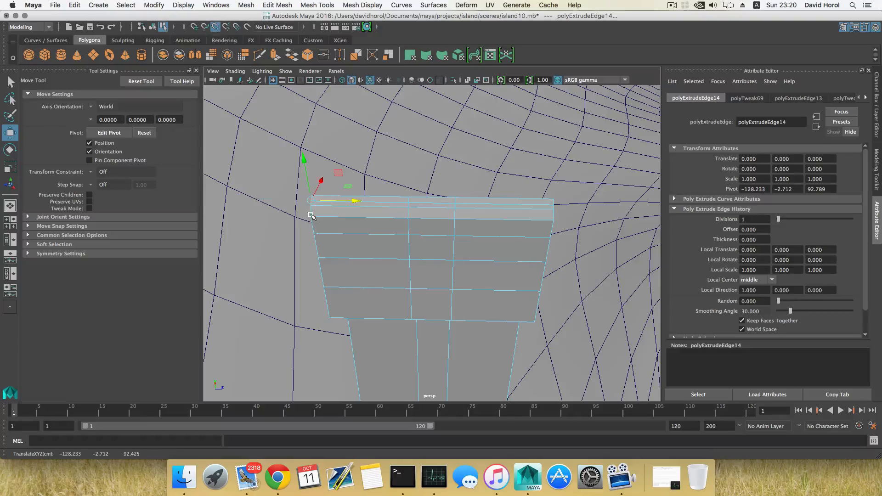
left_click_drag(434, 229, 411, 234, "alt")
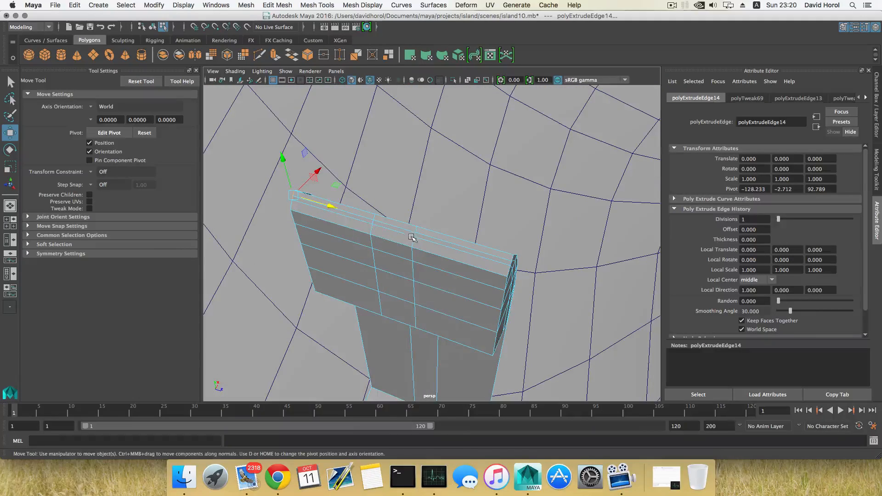
right_click(410, 232)
left_click(368, 222)
scroll(408, 236, "up", 5)
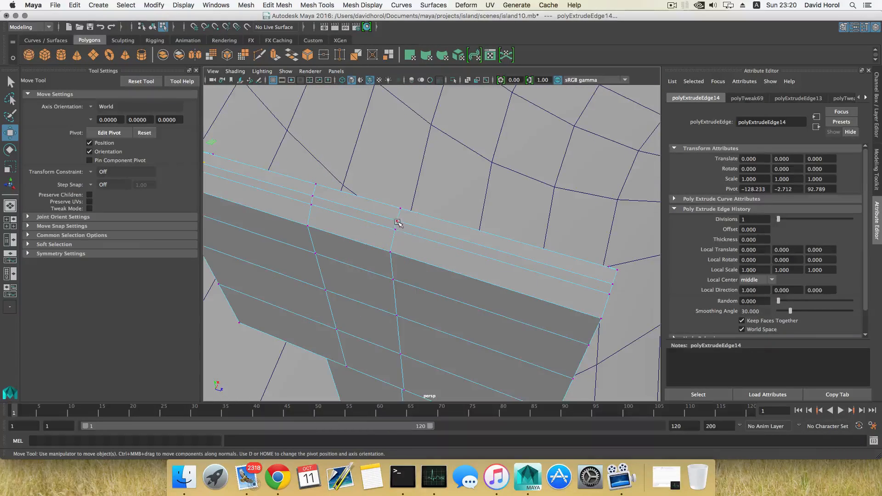
left_click(398, 223)
left_click_drag(416, 195, 429, 176)
key("super+z")
left_click(394, 229)
key("super+z")
Step: Select all the vertices along the shell's top strip and merge them with a threshold of 0.01
right_click_drag(356, 158, 356, 167)
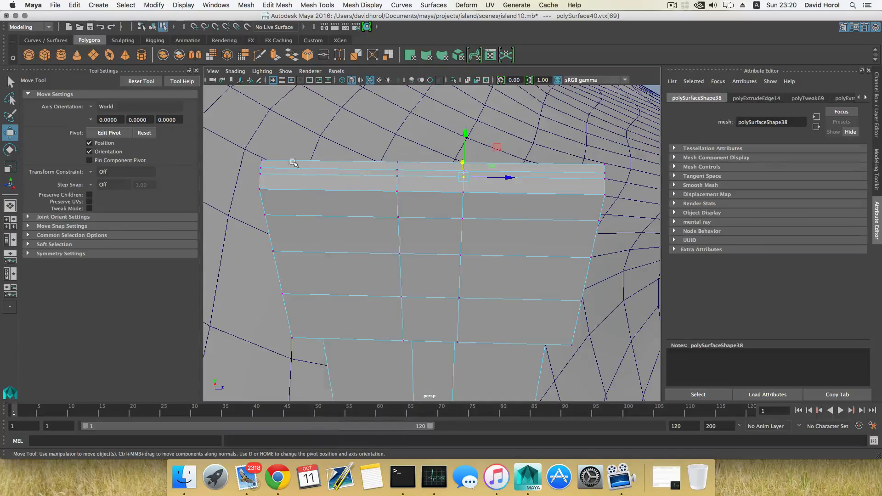
left_click_drag(356, 168, 438, 158, "alt")
middle_click_drag(439, 158, 382, 193, "alt")
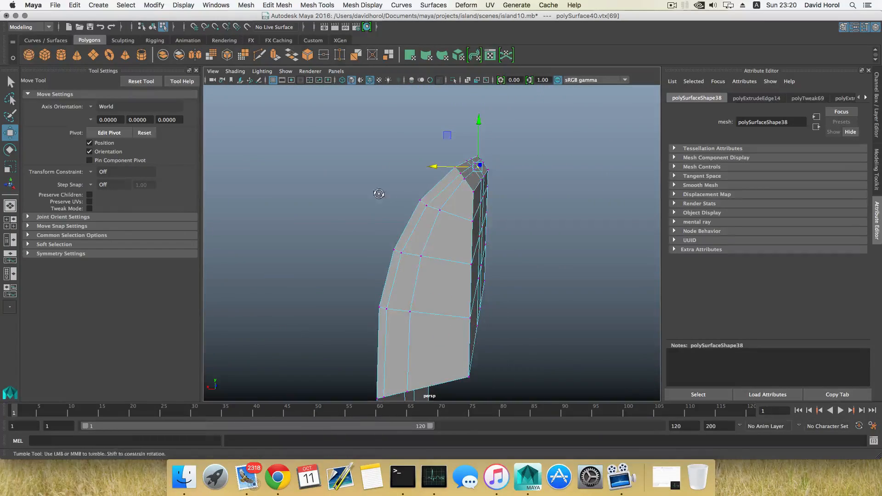
left_click_drag(382, 193, 409, 180, "alt")
left_click_drag(447, 140, 449, 180)
key("ctrl+z")
left_click_drag(450, 182, 576, 211, "alt")
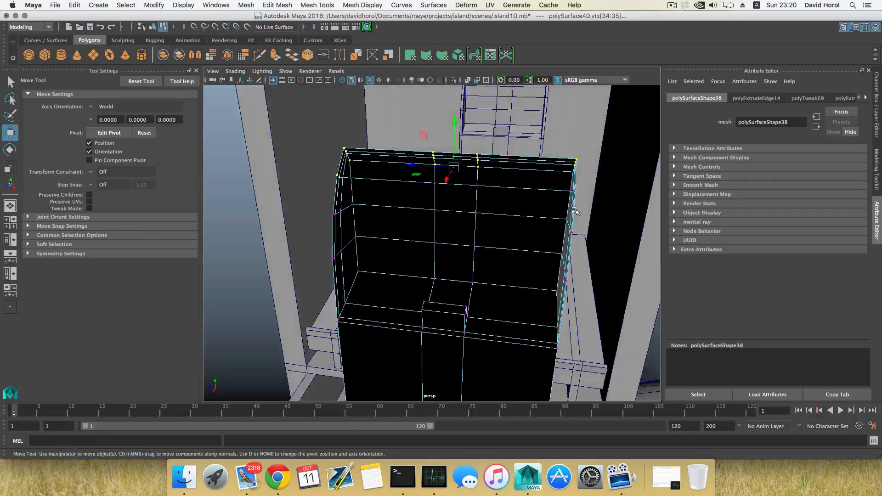
left_click_drag(423, 166, 418, 173, "alt")
left_click_drag(322, 138, 314, 196)
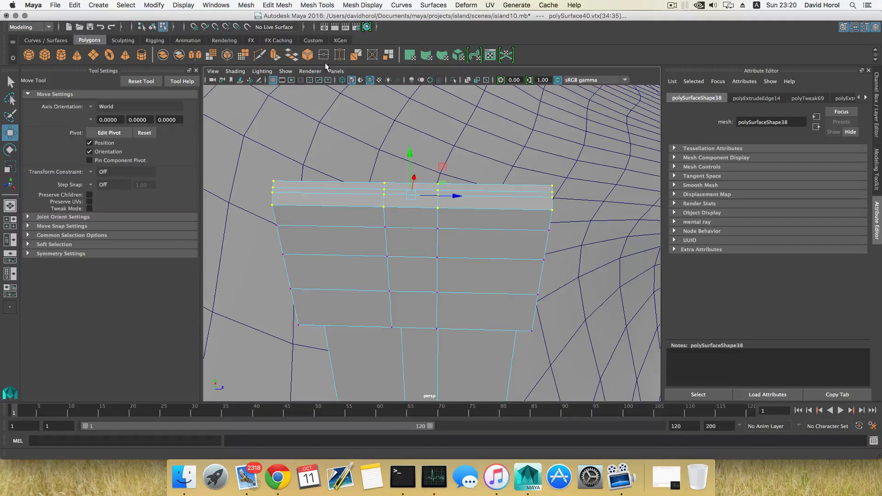
left_click(279, 6)
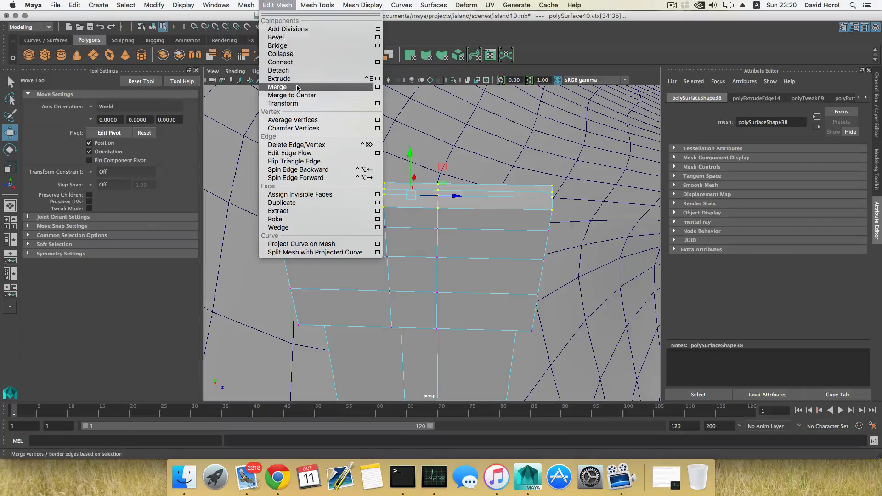
left_click(377, 87)
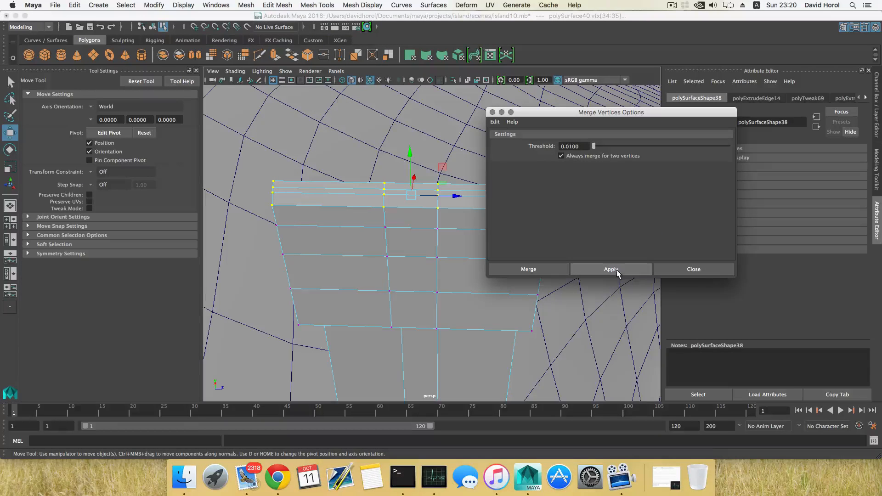
left_click_drag(572, 112, 586, 94)
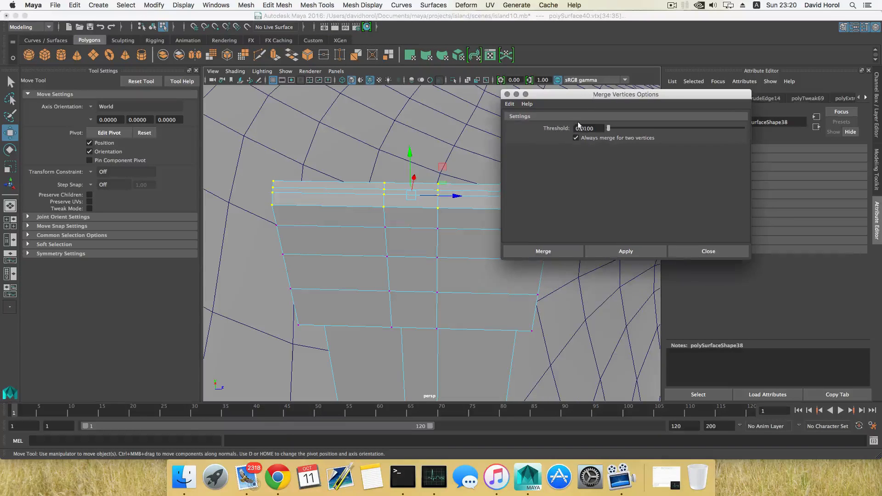
left_click(610, 250)
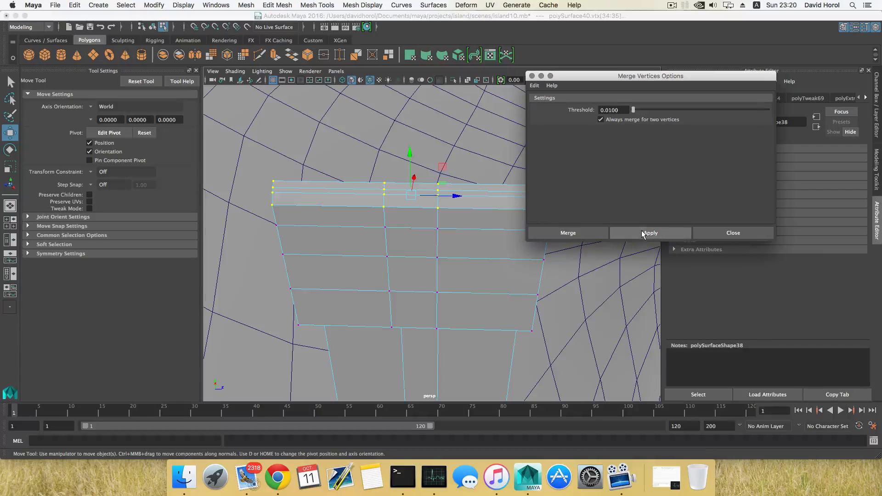
left_click(641, 233)
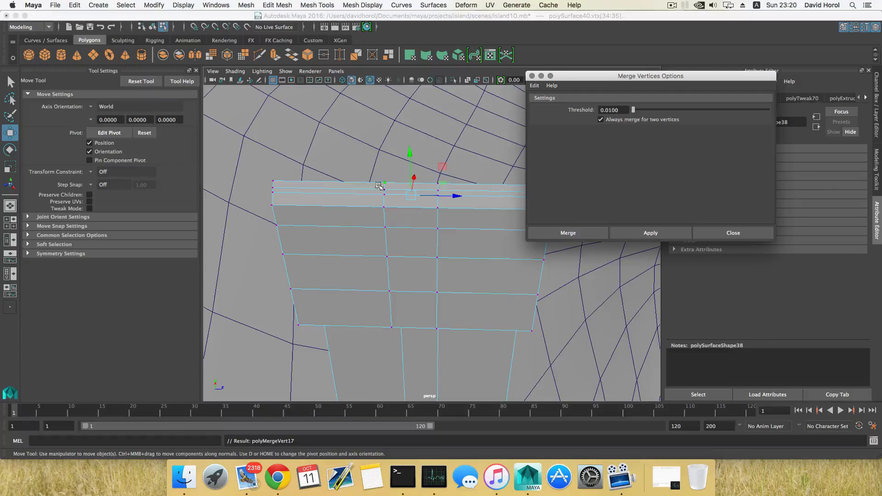
Step: Check the merge on the top strip by nudging its middle vertices and undoing the moves, and close the merge options
left_click_drag(365, 208, 395, 188, "alt")
left_click(397, 186)
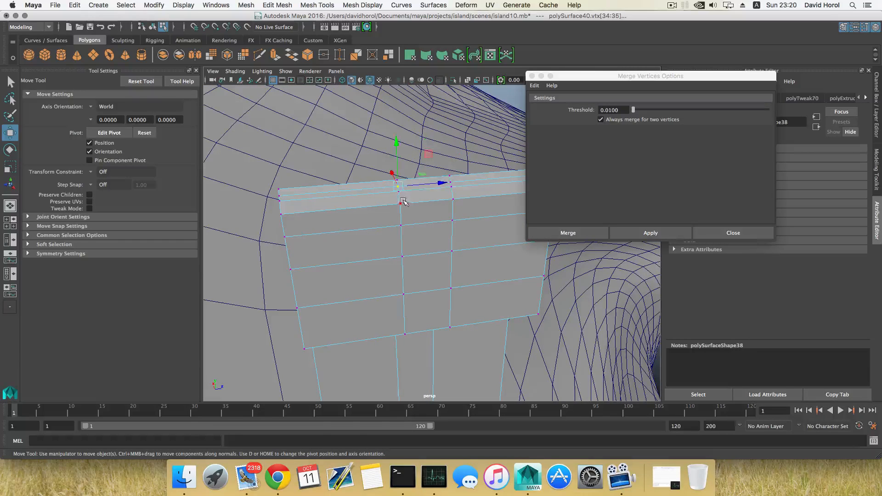
left_click_drag(397, 141, 399, 136)
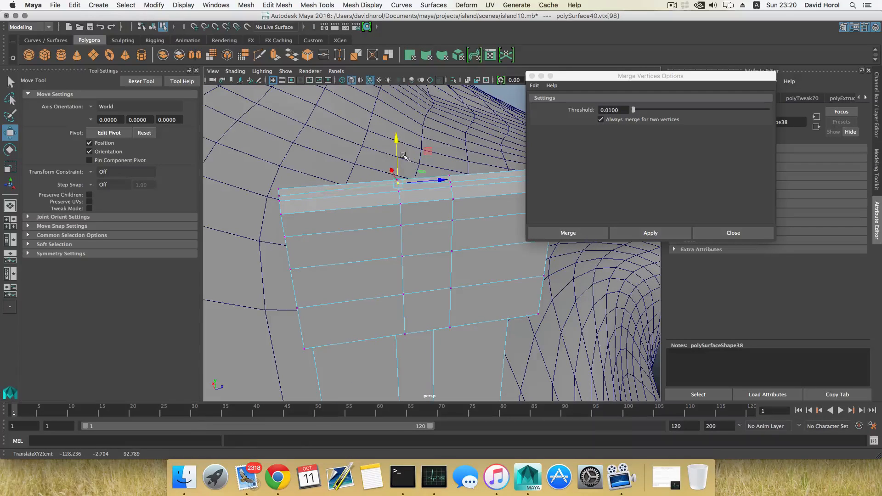
key("ctrl+z")
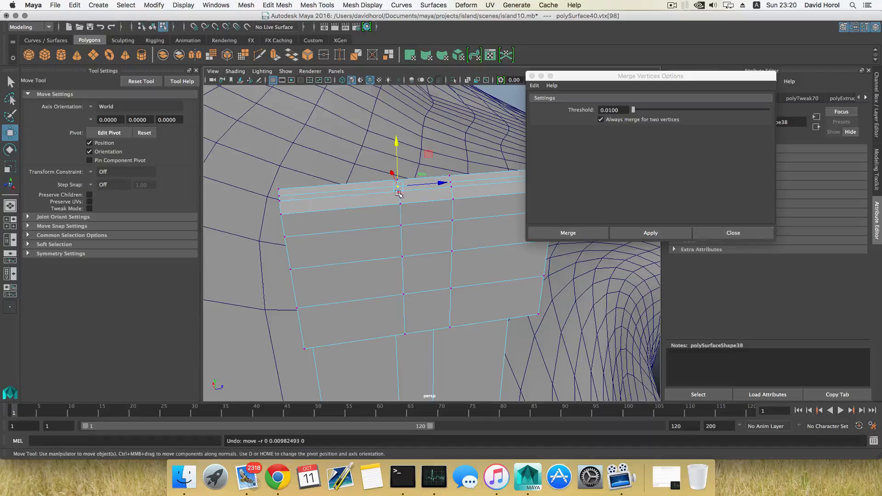
left_click_drag(388, 222, 424, 161, "alt")
left_click(403, 175)
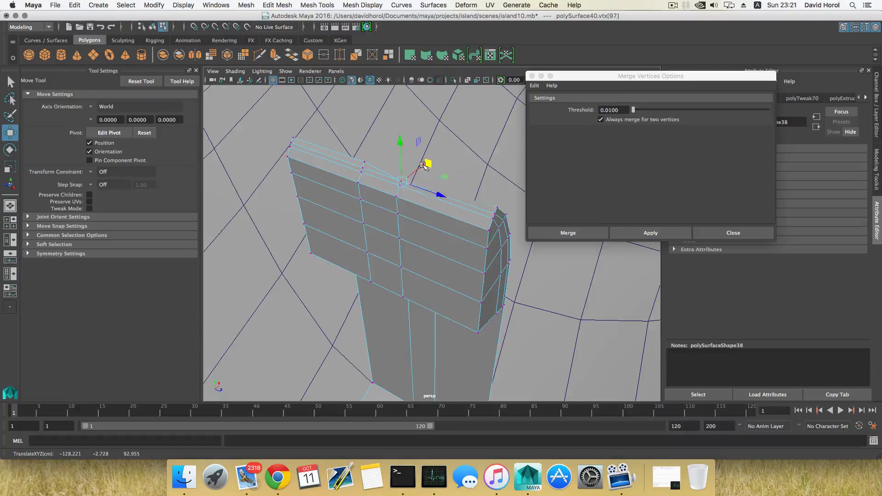
left_click_drag(416, 210, 482, 207, "alt")
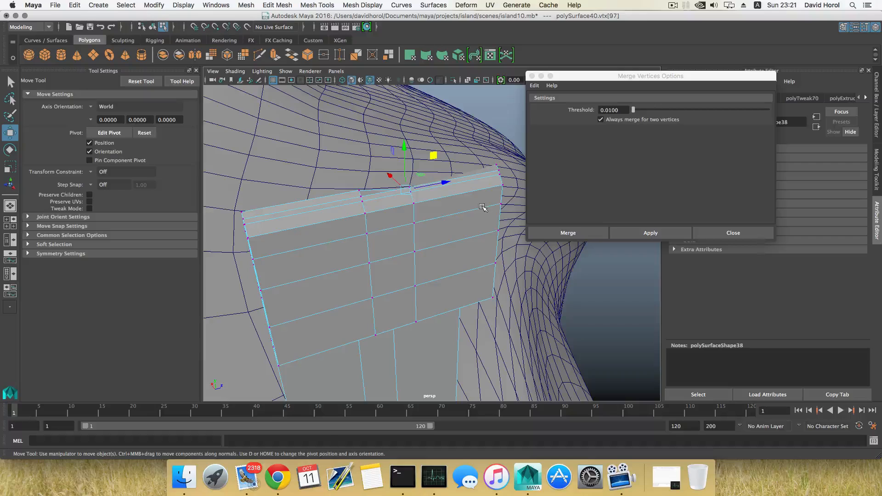
key("super+z")
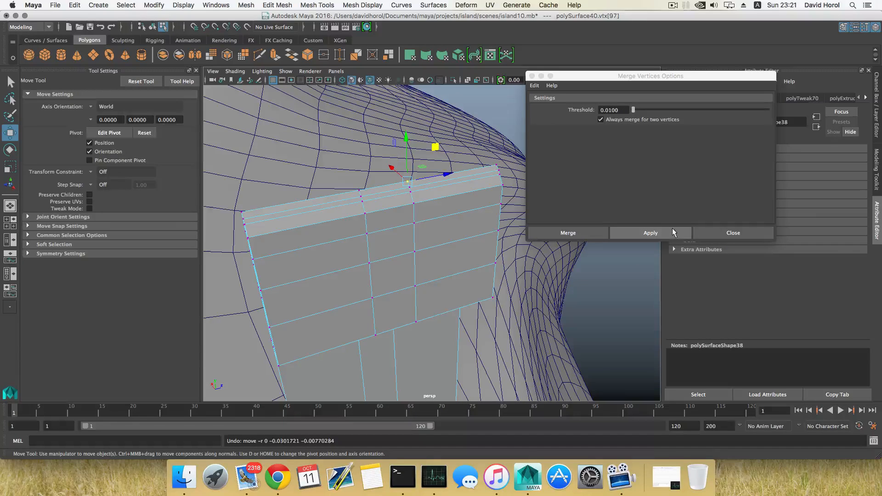
left_click(711, 231)
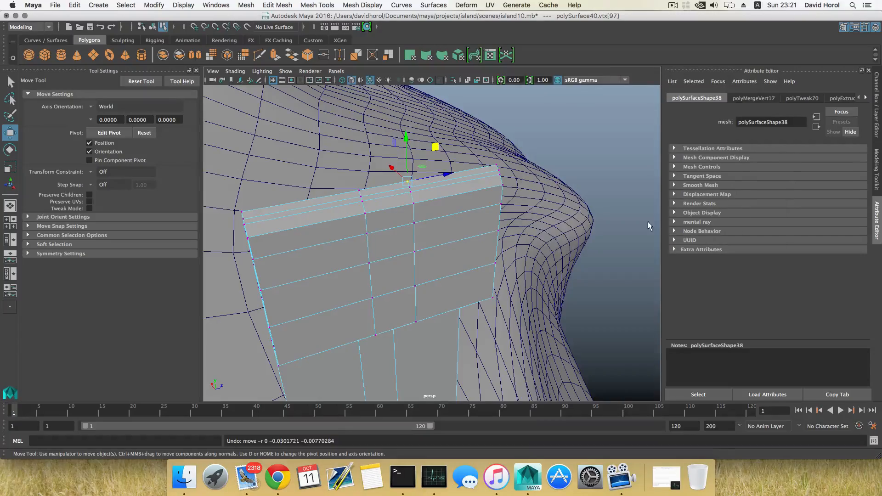
Step: Select the open border edges along one side of the shell, from the top corner down to the bottom tip
left_click_drag(528, 221, 327, 231, "alt")
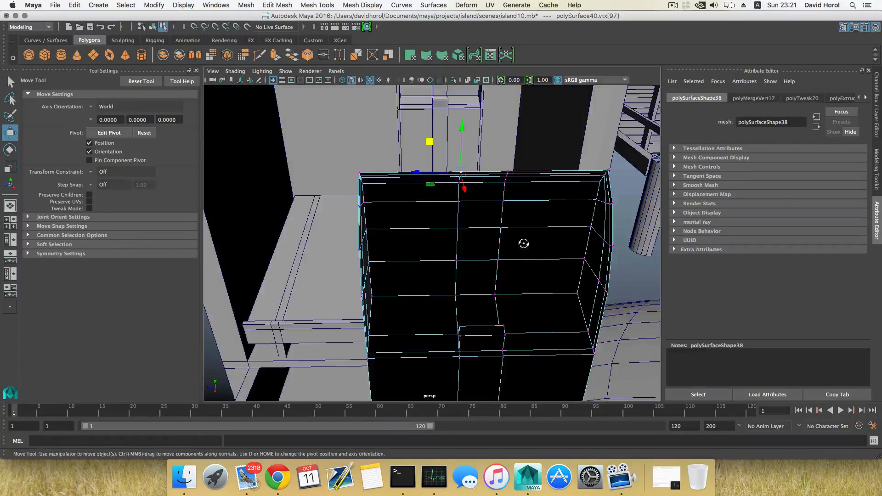
left_click_drag(522, 244, 423, 235, "alt")
right_click_drag(452, 227, 446, 207)
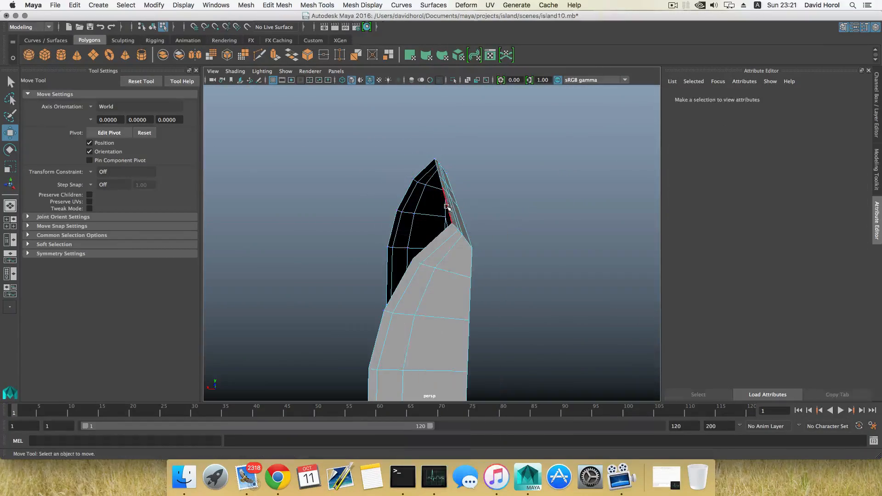
mouse_move(447, 207)
left_mouse_down("alt")
mouse_move(478, 262)
mouse_move(557, 246)
mouse_move(441, 222)
left_mouse_up("alt")
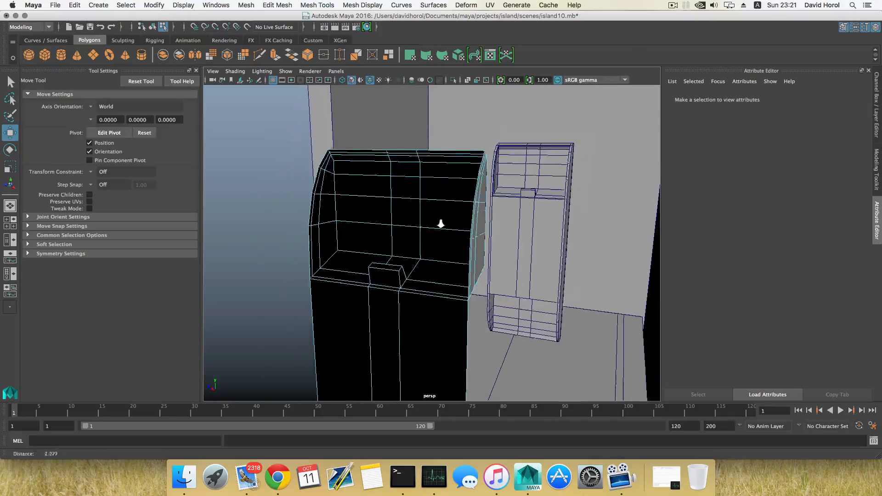
left_click(479, 171)
mouse_move(479, 171)
left_mouse_down("alt")
mouse_move(463, 193)
mouse_move(457, 250)
mouse_move(404, 250)
mouse_move(427, 220)
mouse_move(481, 184)
left_mouse_up("alt")
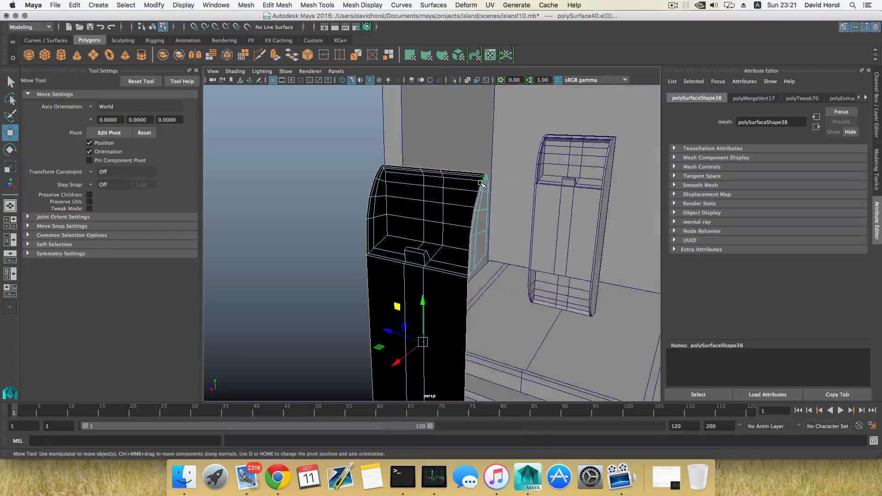
left_click(481, 184)
middle_click_drag(471, 349, 465, 285, "alt")
left_click_drag(459, 368, 451, 321, "alt")
middle_click_drag(448, 362, 435, 257, "alt")
left_click(440, 308, "shift")
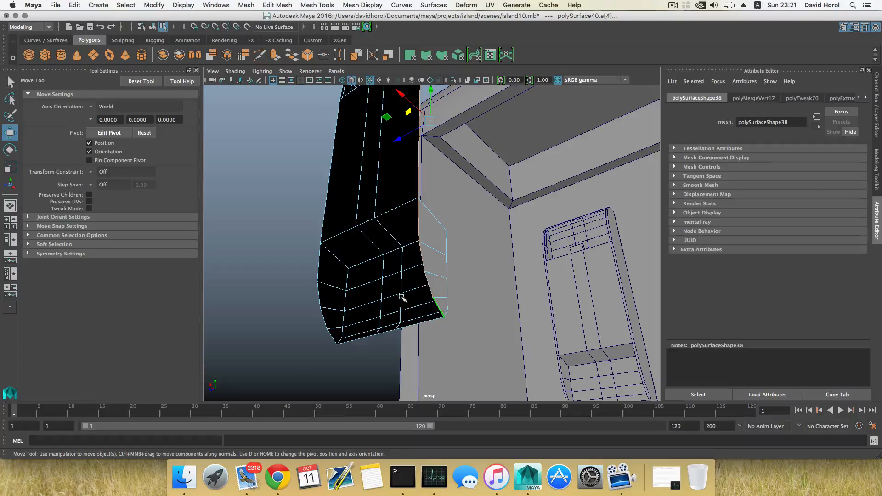
left_click_drag(435, 296, 475, 315, "alt")
middle_click_drag(460, 284, 441, 331, "alt")
left_click_drag(441, 331, 331, 336, "alt")
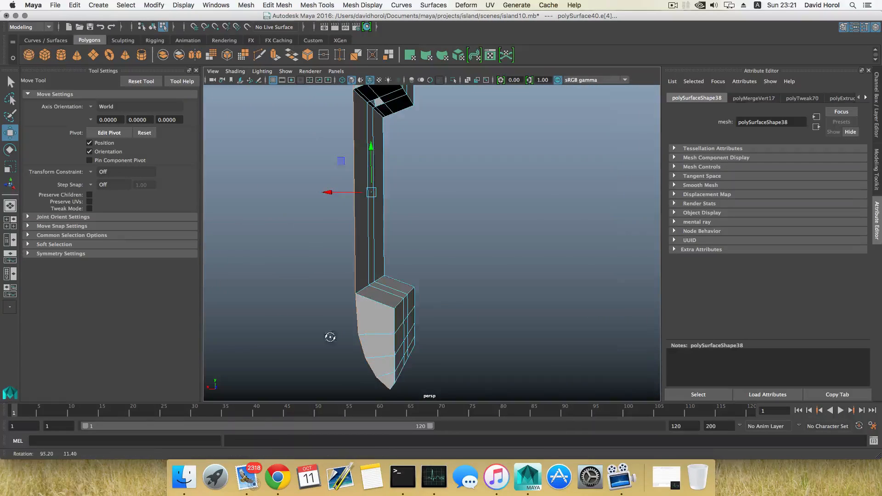
middle_click_drag(390, 262, 431, 329, "alt")
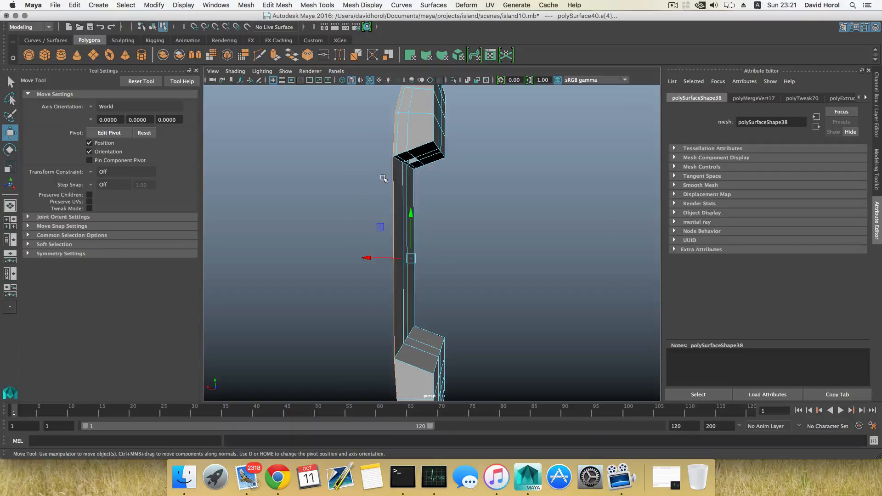
Step: Try extruding the selected side border edges straight out from the shell's open side, and undo the move
left_click(275, 55)
scroll(414, 311, "down", 5)
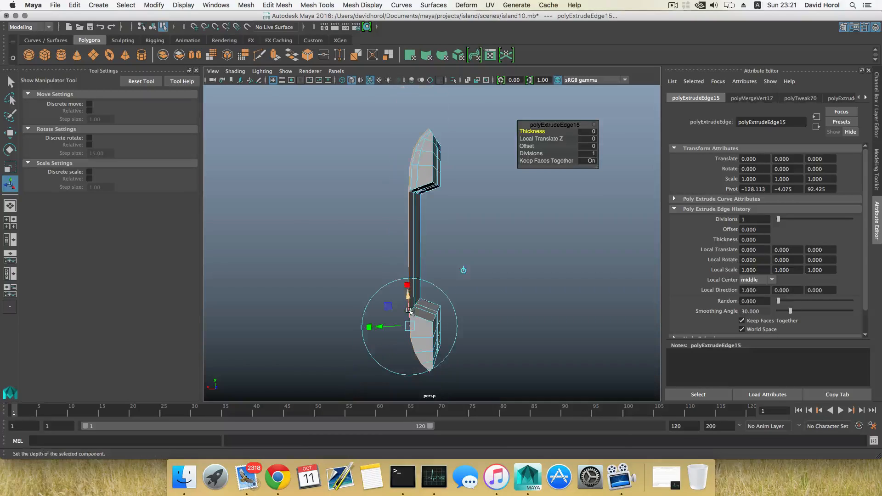
mouse_move(414, 311)
left_mouse_down("alt")
mouse_move(429, 307)
mouse_move(403, 318)
left_mouse_up("alt")
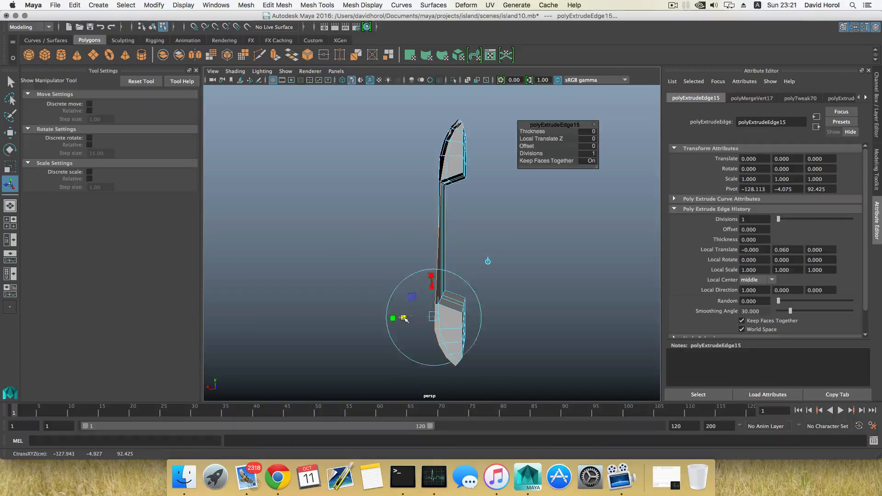
key("ctrl+z")
key("e")
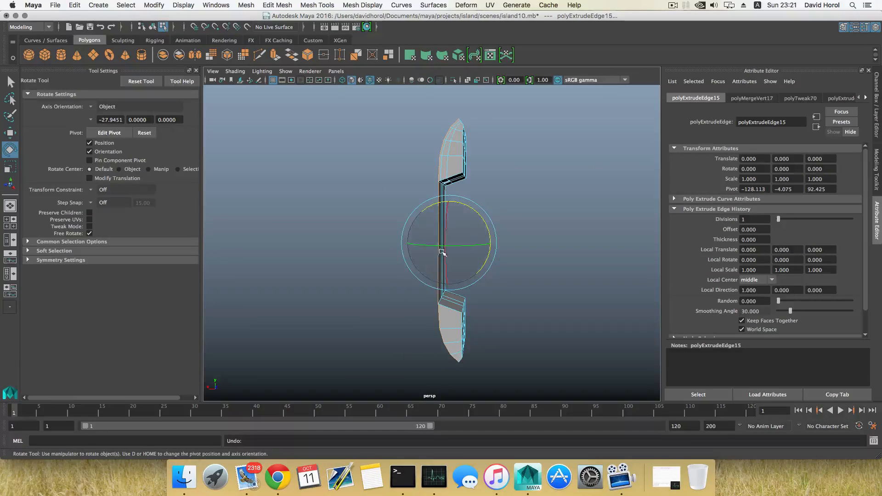
key("w")
left_click_drag(404, 242, 399, 243)
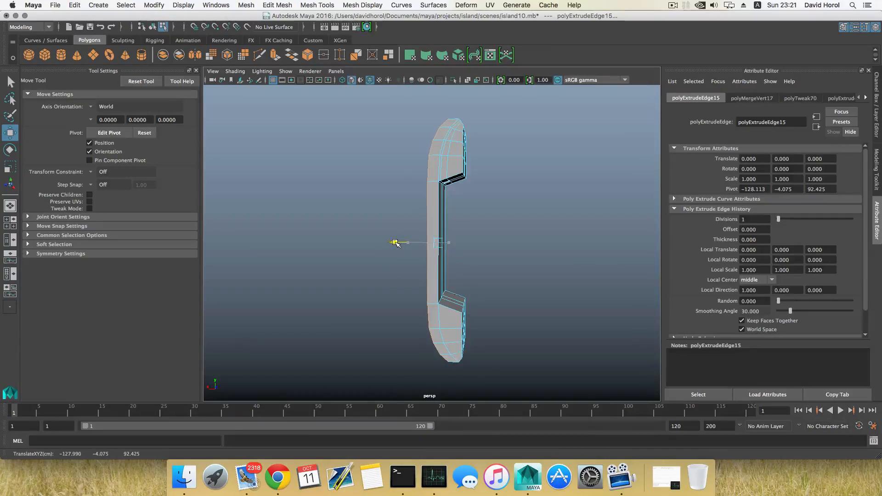
left_click_drag(394, 242, 538, 254, "alt")
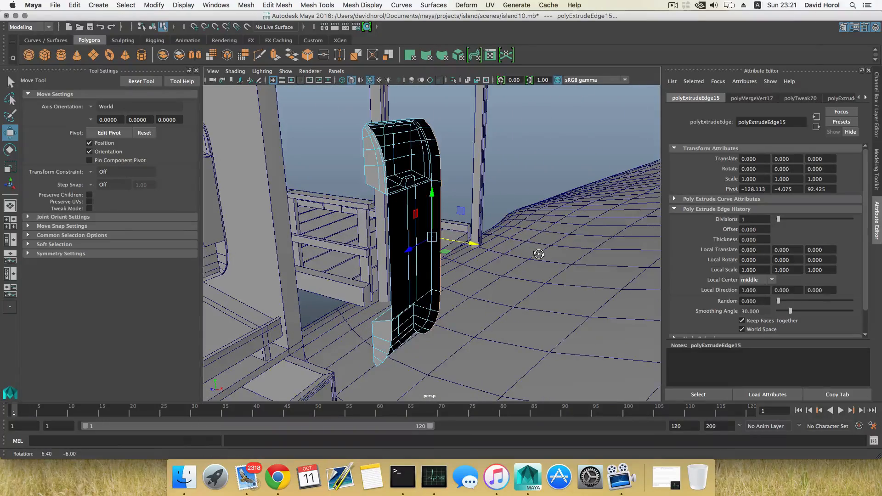
key("z")
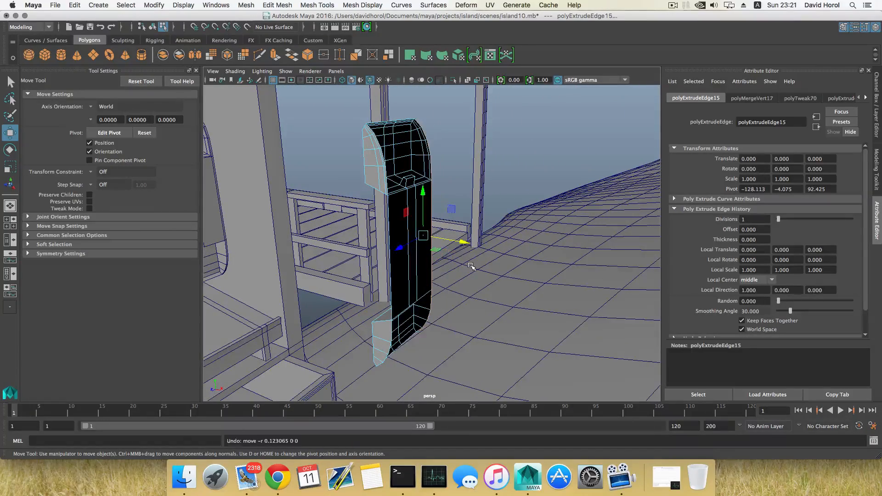
Step: Select the open border edges along both long sides of the shell, from top corners to bottom tips
left_click(387, 182)
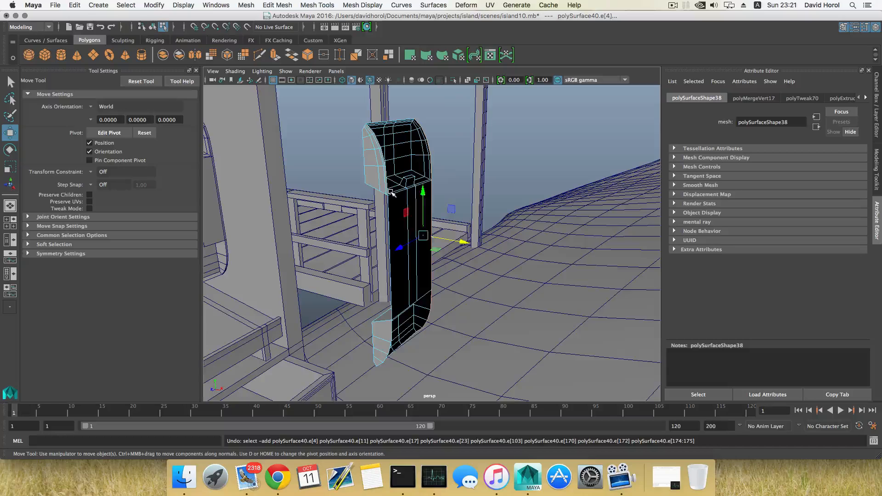
mouse_move(401, 195)
left_mouse_down("alt")
mouse_move(289, 196)
mouse_move(374, 202)
mouse_move(364, 210)
mouse_move(433, 378)
mouse_move(414, 201)
left_mouse_up("alt")
left_click(439, 345)
left_click(421, 355)
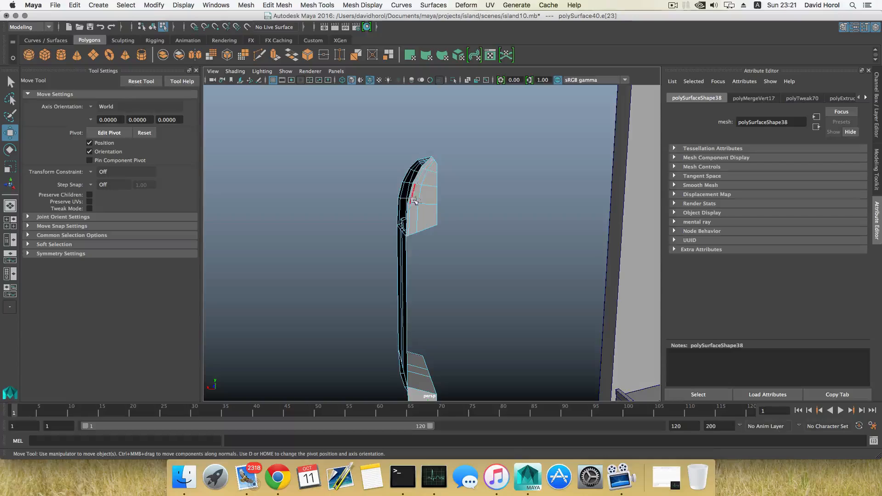
left_click(428, 161)
left_click_drag(428, 161, 517, 212, "alt")
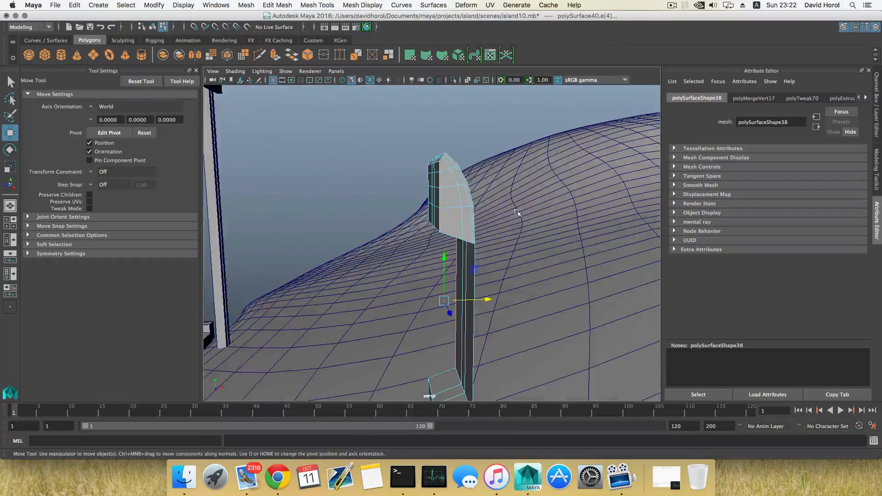
left_click(447, 156, "shift")
left_click_drag(479, 292, 418, 321, "alt")
left_click(385, 353)
left_click_drag(385, 352, 354, 352, "alt")
left_click_drag(411, 258, 415, 144, "alt")
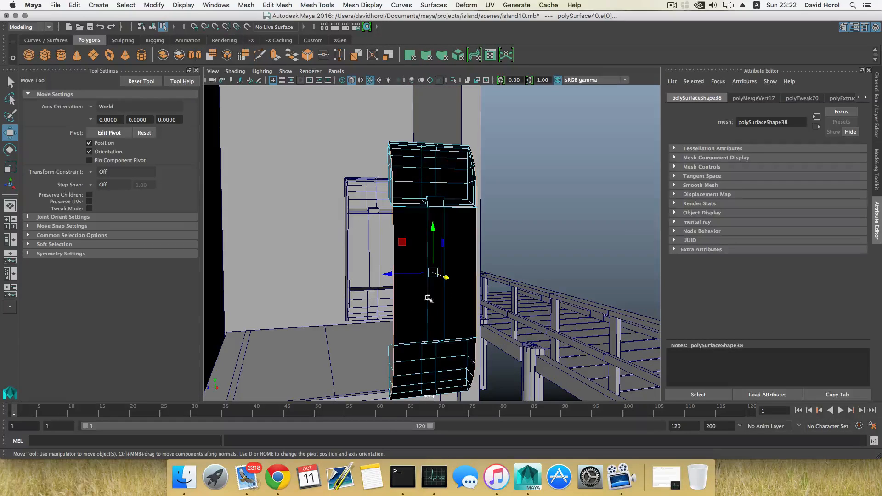
left_click_drag(424, 206, 454, 189, "alt")
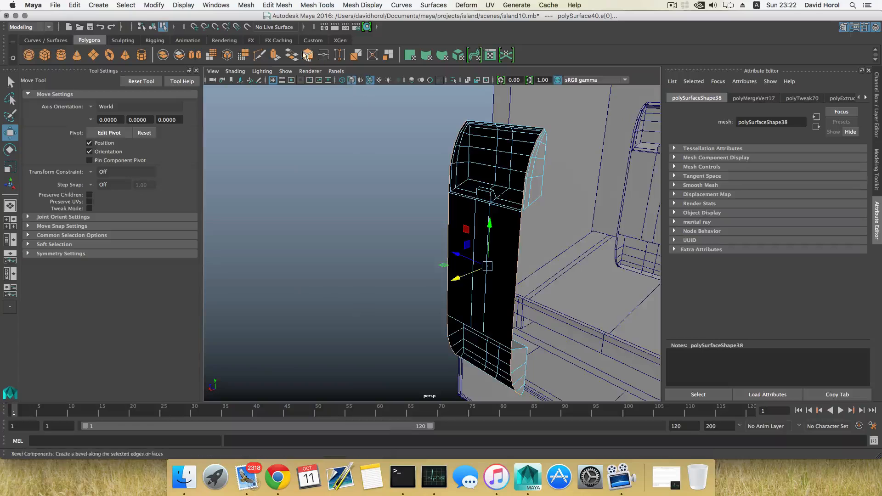
Step: Extrude the selected borders along both long sides away from the shell's open side and scale them inward to form slanted strips
left_click(275, 55)
left_click_drag(452, 259, 518, 292, "alt")
key("w")
key("r")
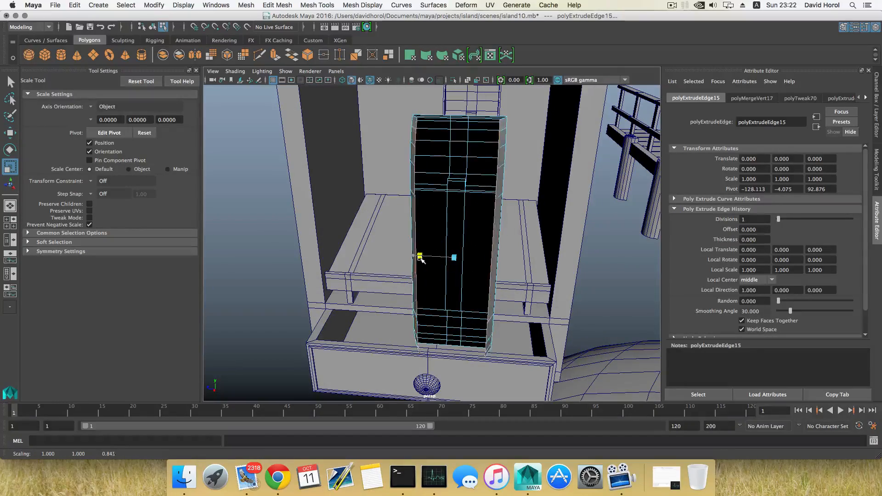
mouse_move(417, 259)
left_mouse_down("alt")
mouse_move(356, 272)
mouse_move(380, 305)
mouse_move(428, 268)
left_mouse_up("alt")
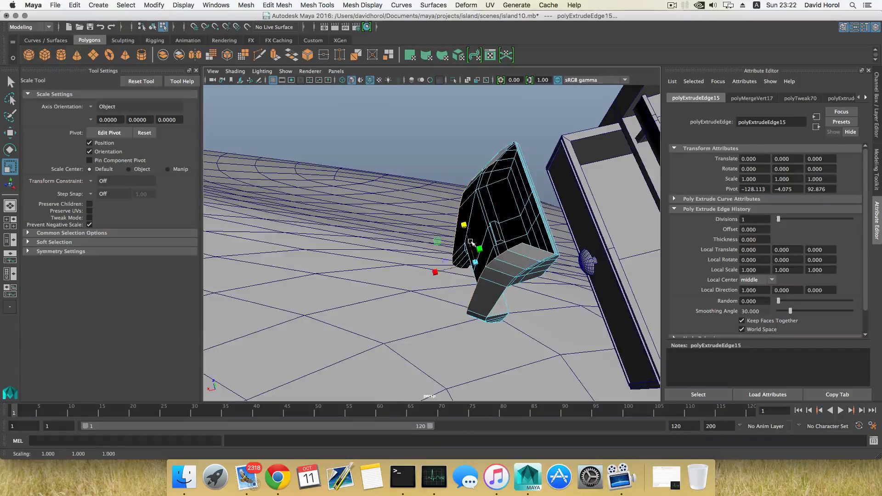
left_click_drag(464, 229, 500, 242, "alt")
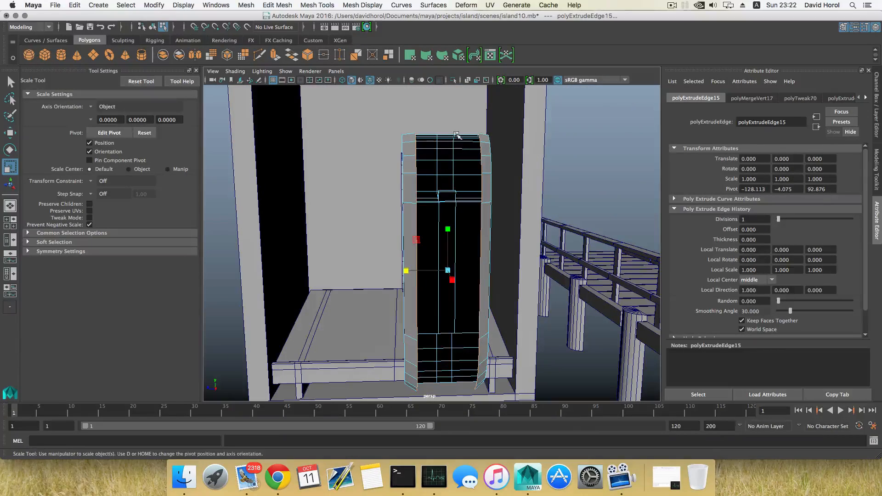
Step: Bridge the two extruded side borders across the open side with a linear path and 0 divisions
left_click(274, 5)
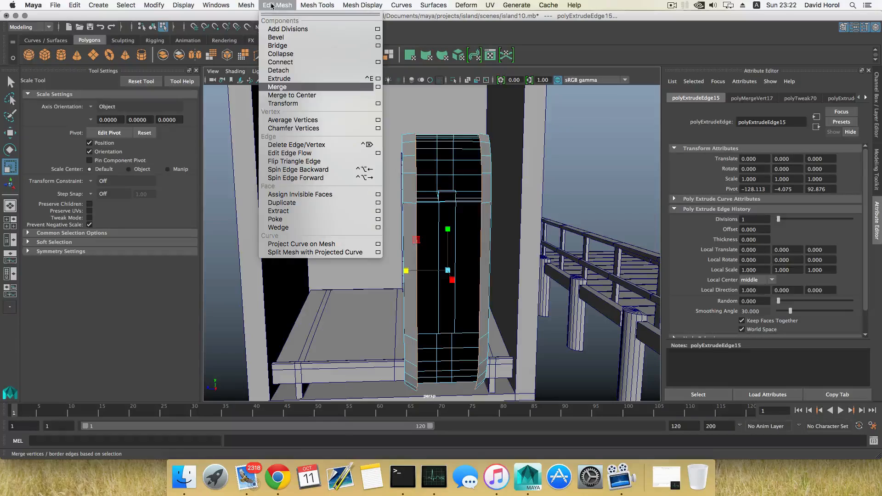
left_click(377, 45)
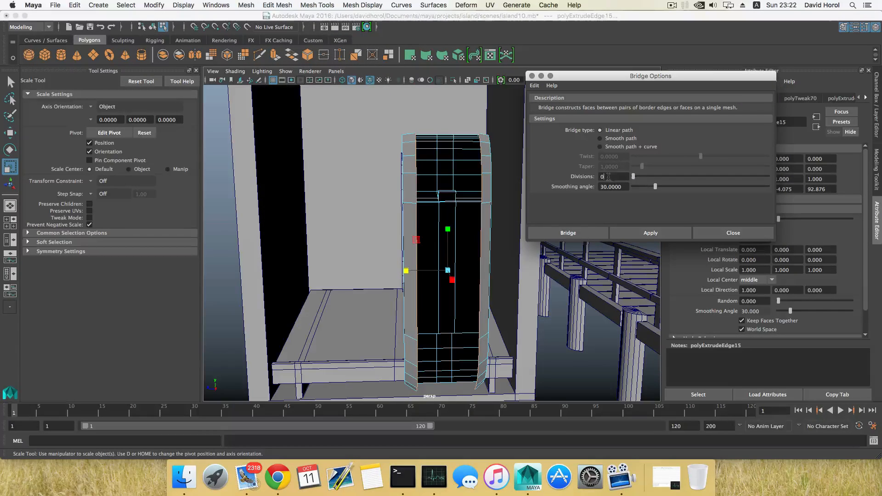
key("Return")
left_click(649, 233)
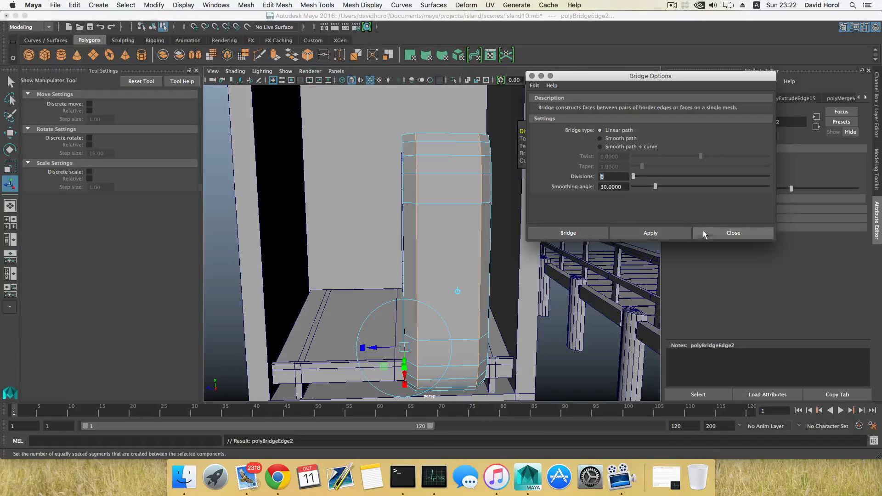
left_click(705, 233)
Step: Fill the remaining hole at the top end of the shell from its selected border edge
left_click_drag(465, 202, 398, 259, "alt")
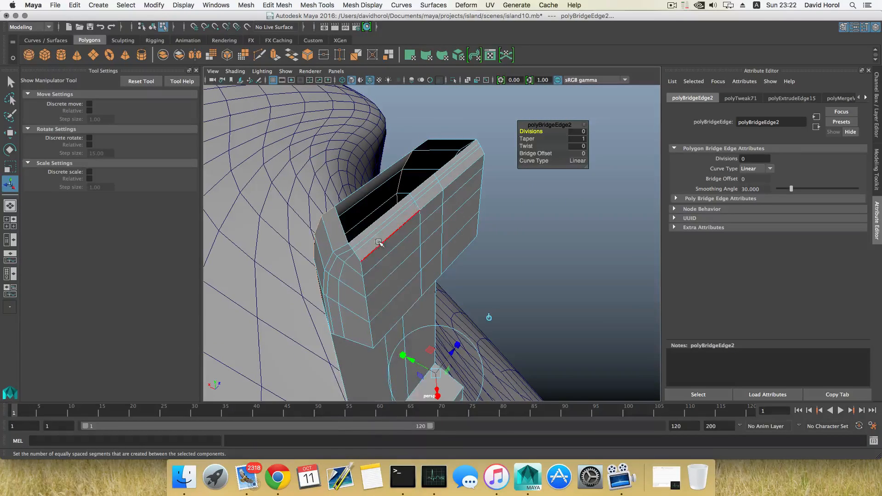
right_click_drag(364, 230, 360, 220)
left_click(341, 227)
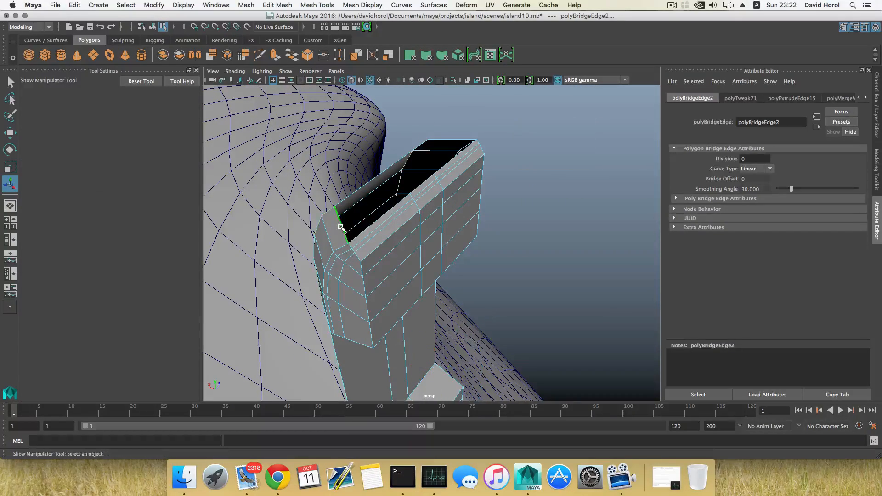
left_click_drag(341, 227, 410, 245, "alt")
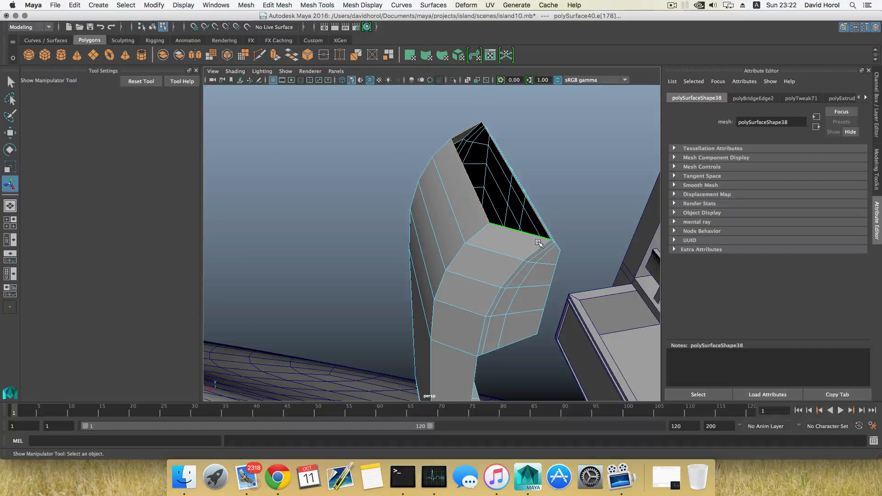
left_click_drag(485, 153, 439, 209, "alt")
left_click(275, 5)
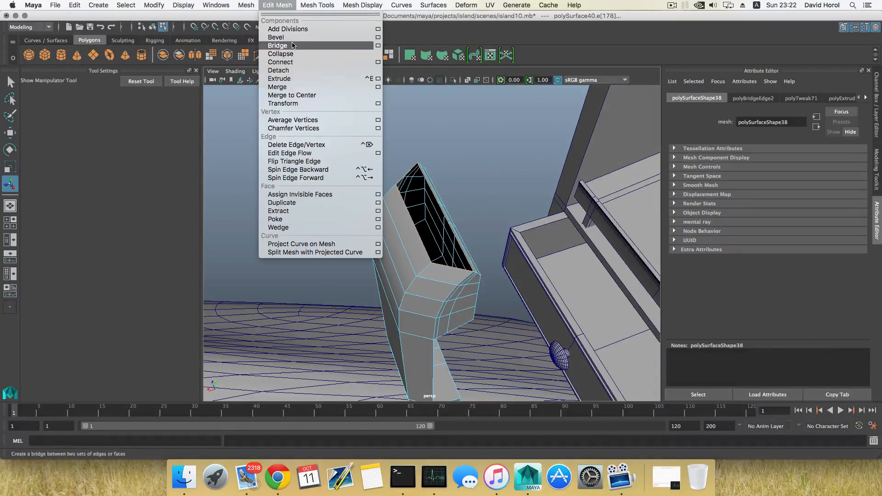
mouse_move(246, 5)
left_click(264, 75)
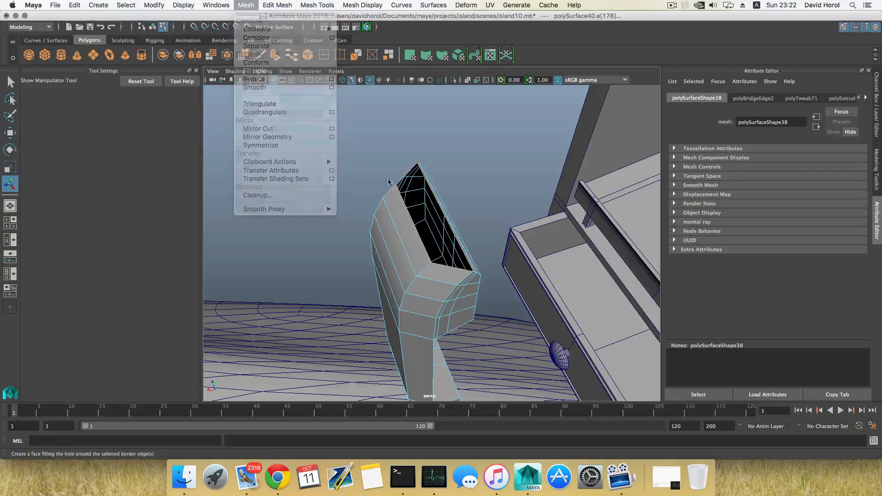
Step: Fill the matching hole at the shell's bottom end
key("w")
mouse_move(368, 212)
left_mouse_down("alt")
mouse_move(321, 235)
mouse_move(366, 216)
left_mouse_up("alt")
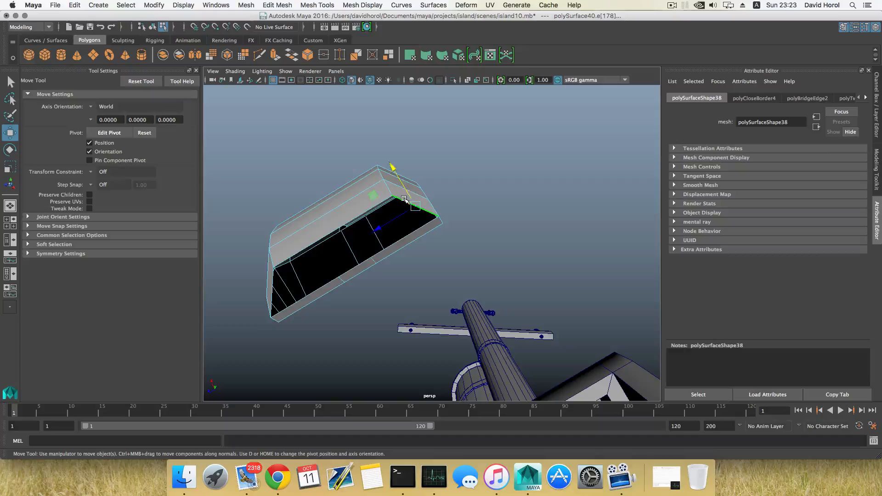
left_click(375, 224)
key("g")
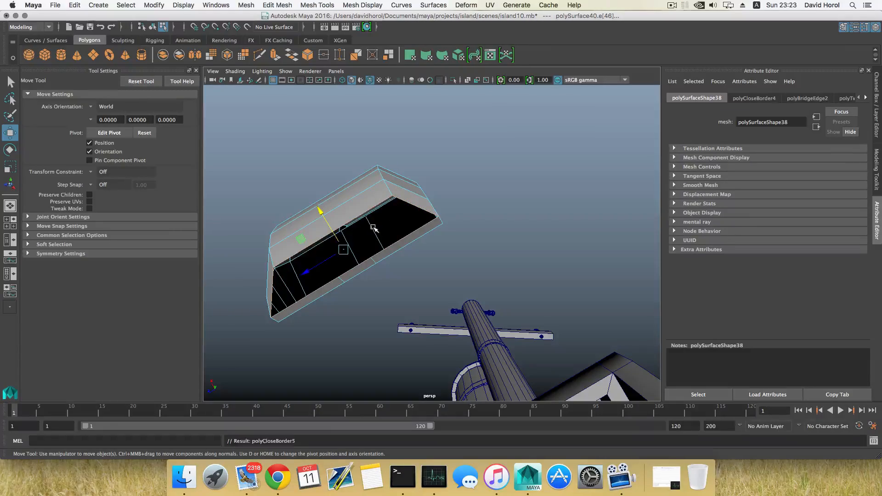
Step: Split the edge ring of the bridged face to add a lengthwise loop down its middle, and bevel that loop into two
left_click_drag(374, 228, 334, 158, "alt")
right_click_drag(335, 157, 331, 129)
left_click_drag(349, 150, 404, 186, "alt")
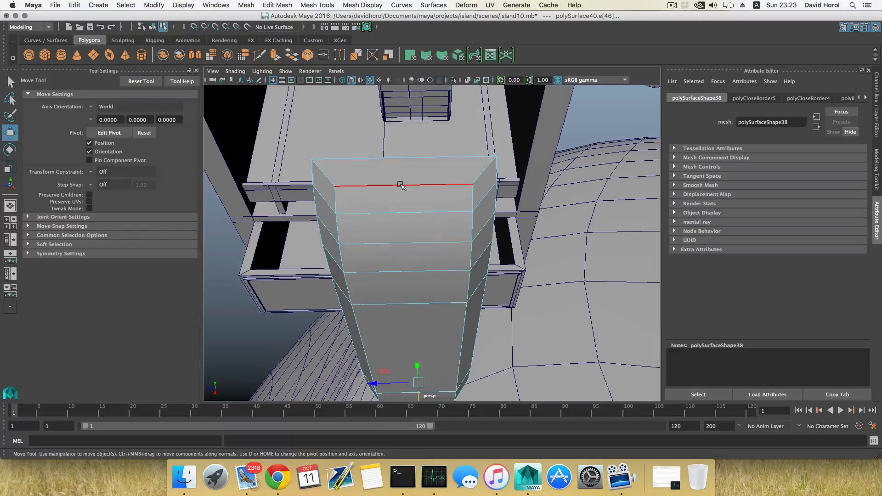
left_click(409, 187)
right_click_drag(342, 205, 388, 217, "shift")
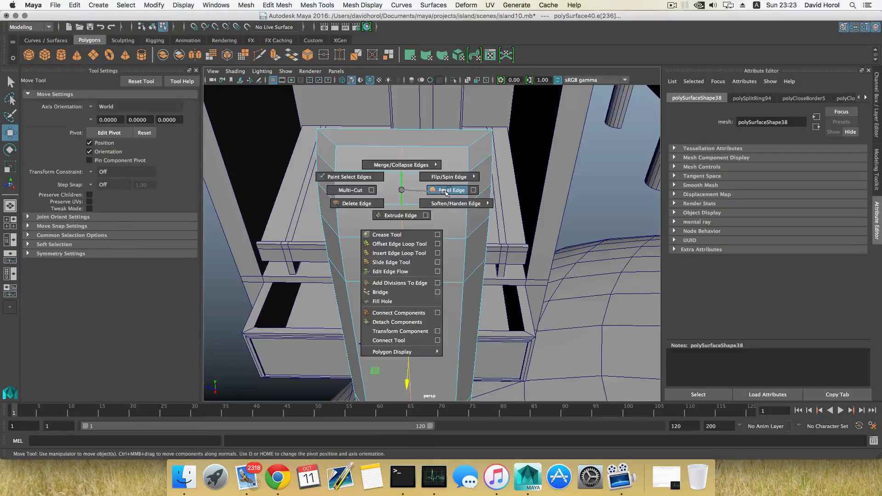
right_click_drag(445, 192, 443, 192, "shift")
left_click_drag(429, 191, 420, 245, "alt")
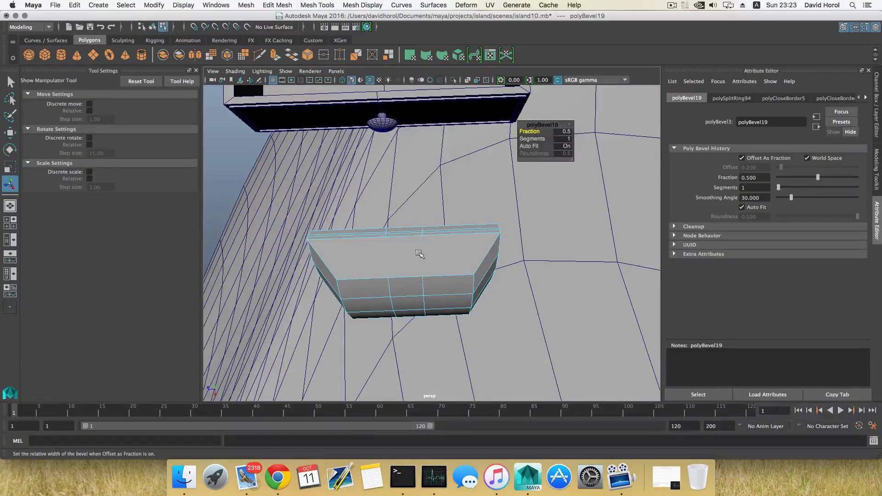
left_click_drag(398, 279, 430, 195, "alt")
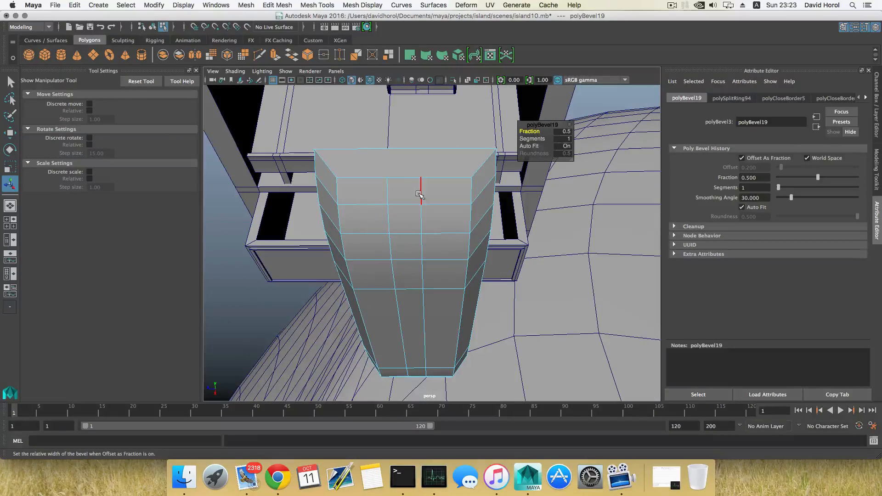
Step: Cut two edges across each end cap with Multi-Cut, connecting the beveled loops to the opposite edges at the top and bottom
left_click_drag(399, 205, 450, 240, "alt")
left_click(317, 5)
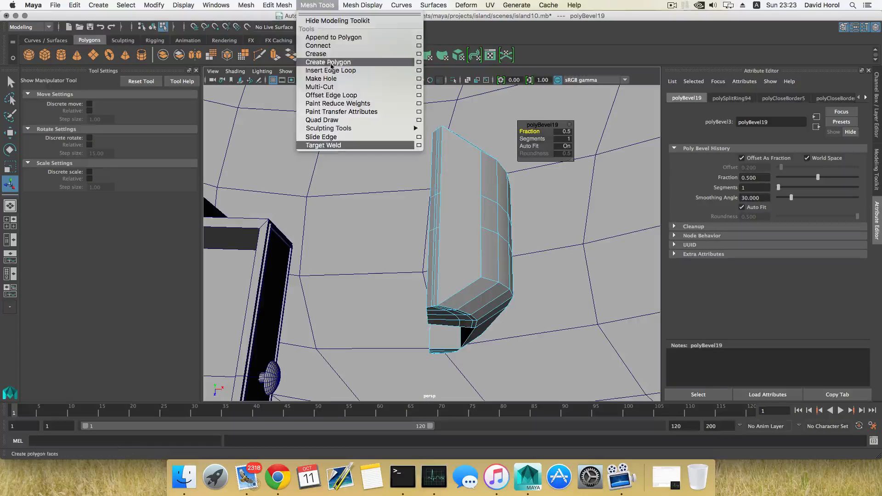
mouse_move(317, 5)
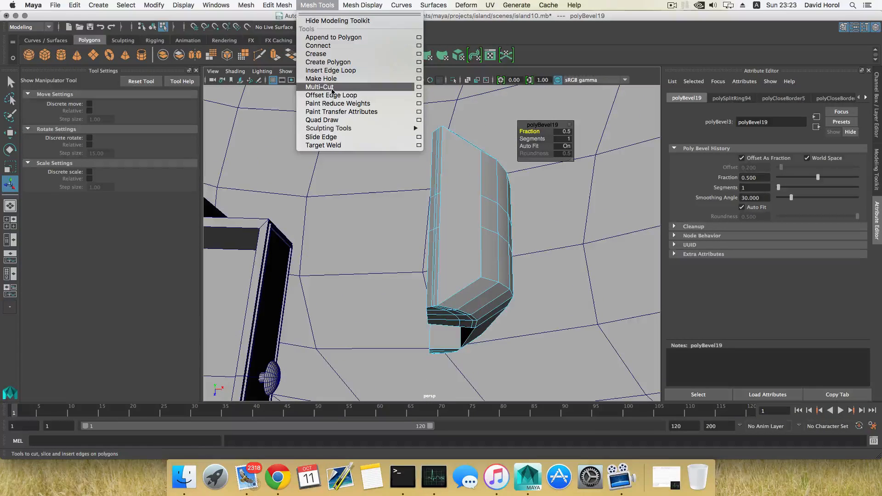
left_click(332, 91)
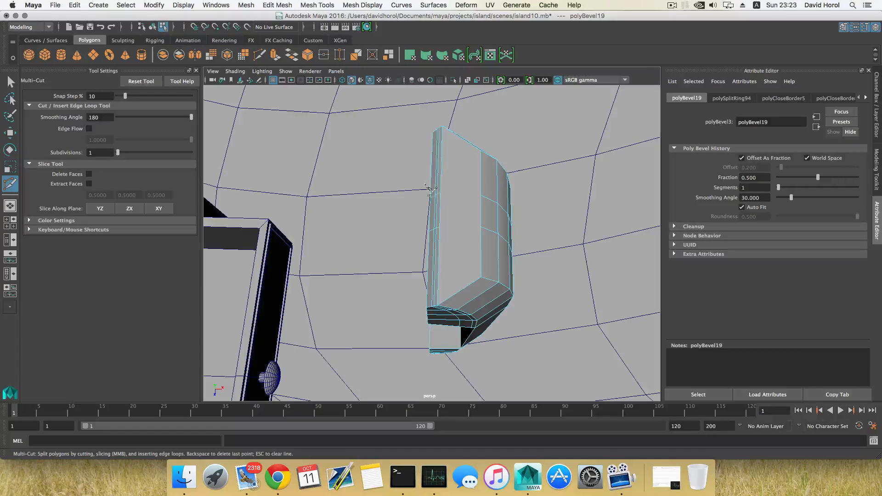
scroll(461, 176, "up", 4)
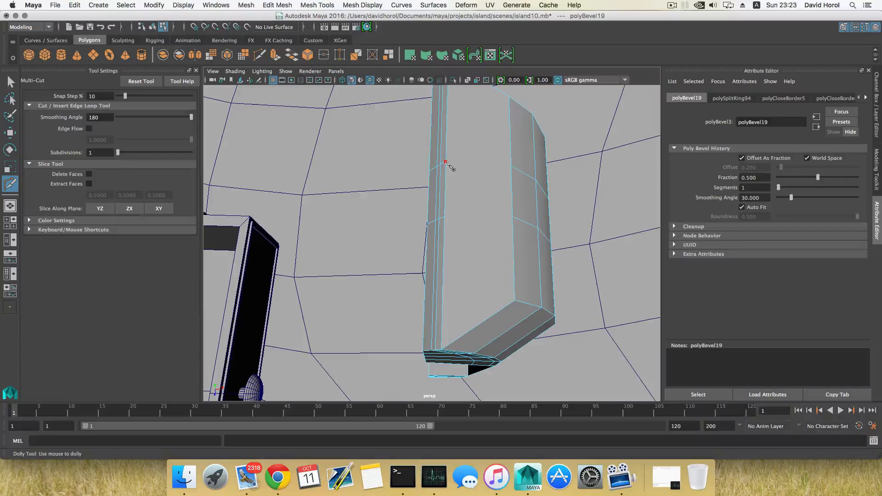
left_click(446, 162)
left_click(511, 166)
key("Return")
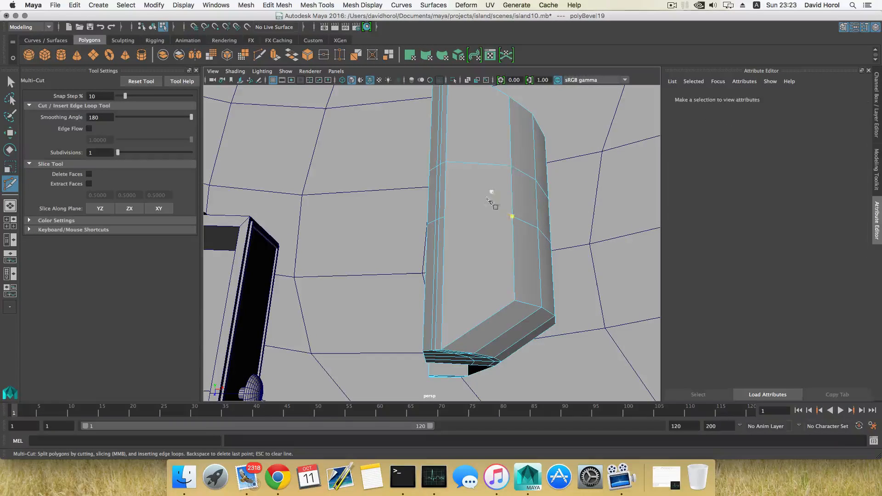
left_click(445, 217)
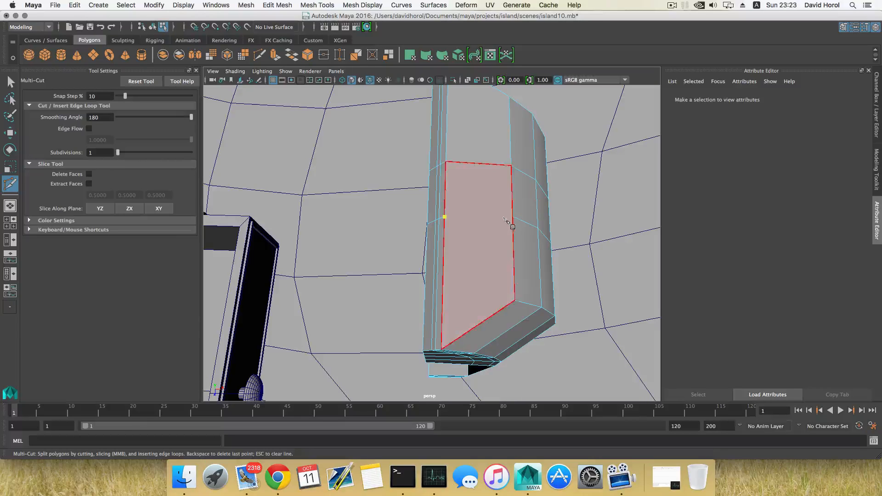
left_click(512, 216)
left_click_drag(523, 241, 450, 225, "alt")
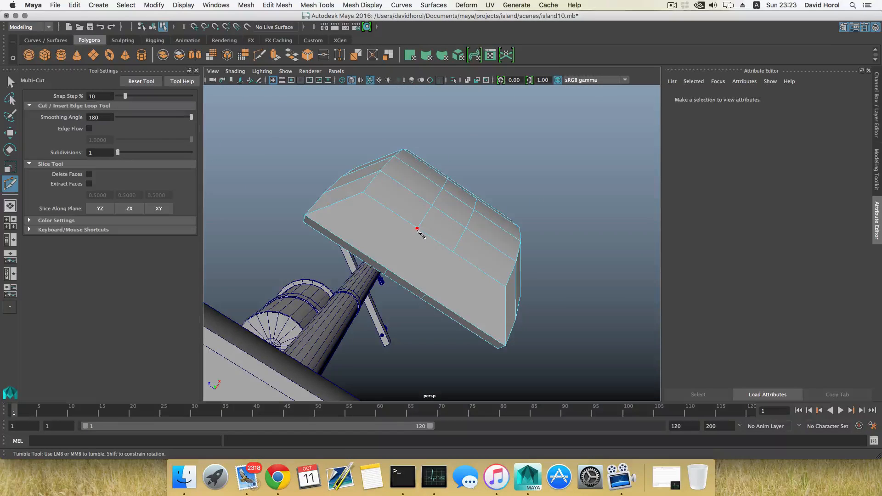
key("Return")
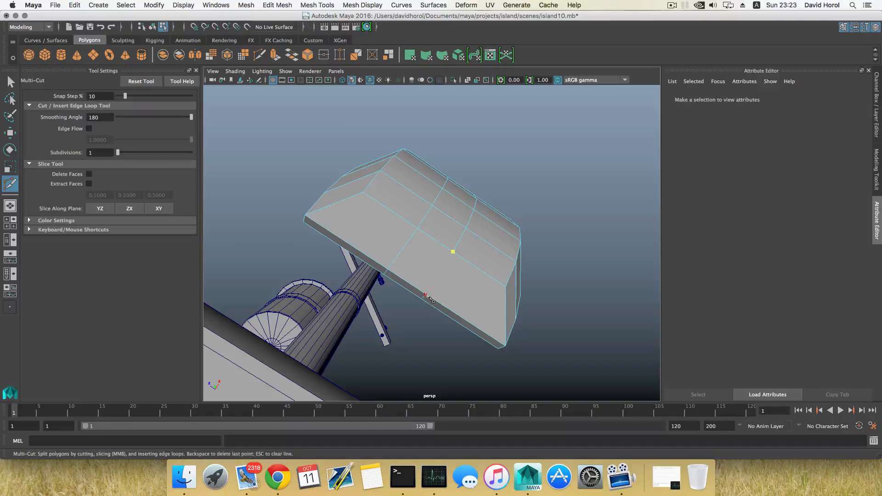
Step: Select an edge on the shell's side and split its edge ring to add a loop along the sides
mouse_move(427, 264)
left_mouse_down("alt")
mouse_move(462, 301)
mouse_move(433, 275)
mouse_move(562, 278)
mouse_move(455, 222)
mouse_move(340, 254)
mouse_move(428, 251)
mouse_move(298, 256)
mouse_move(366, 230)
mouse_move(419, 268)
left_mouse_up("alt")
scroll(294, 246, "down", 4)
right_click_drag(445, 217, 410, 216)
key("w")
left_click(451, 205)
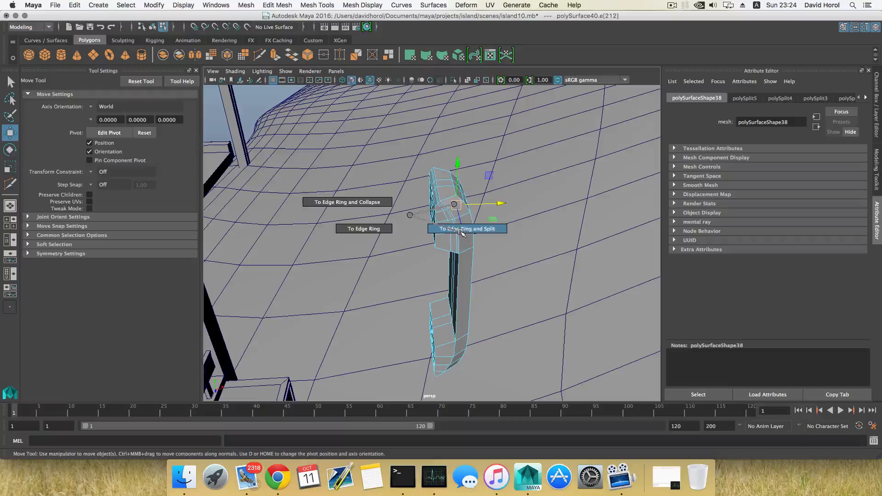
right_click_drag(461, 232, 462, 232, "ctrl")
left_click_drag(459, 232, 284, 228, "alt")
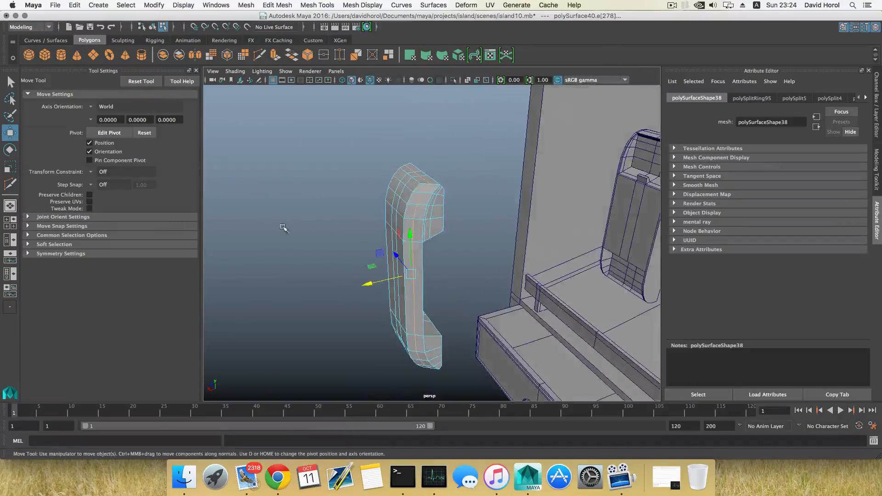
Step: Seat the shell against its base plate on the cabinet's back wall and switch its display back to unsmoothed
left_click_drag(398, 214, 542, 212, "alt")
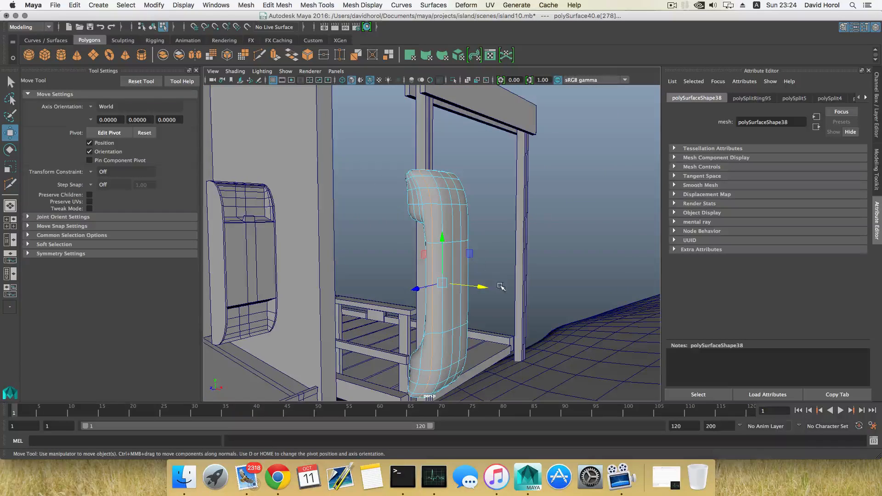
left_click_drag(481, 287, 523, 261)
key("ctrl+z")
key("F8")
key("f")
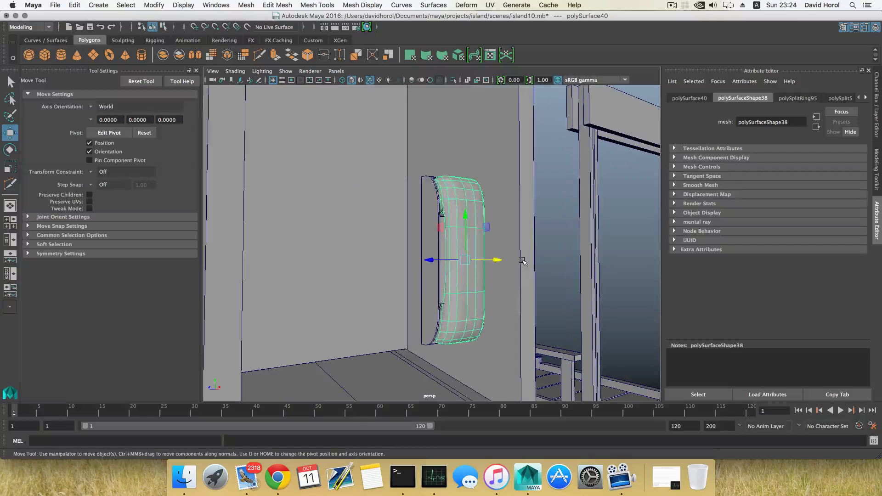
key("2")
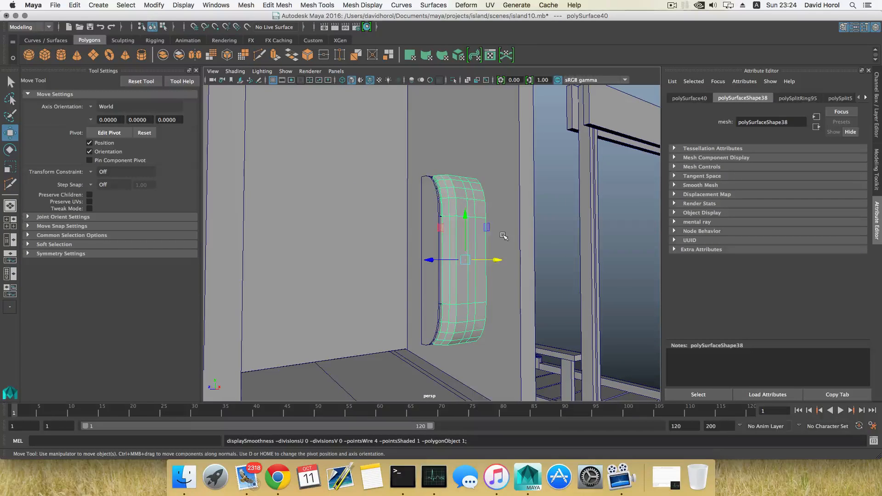
key("F10")
left_click(474, 235)
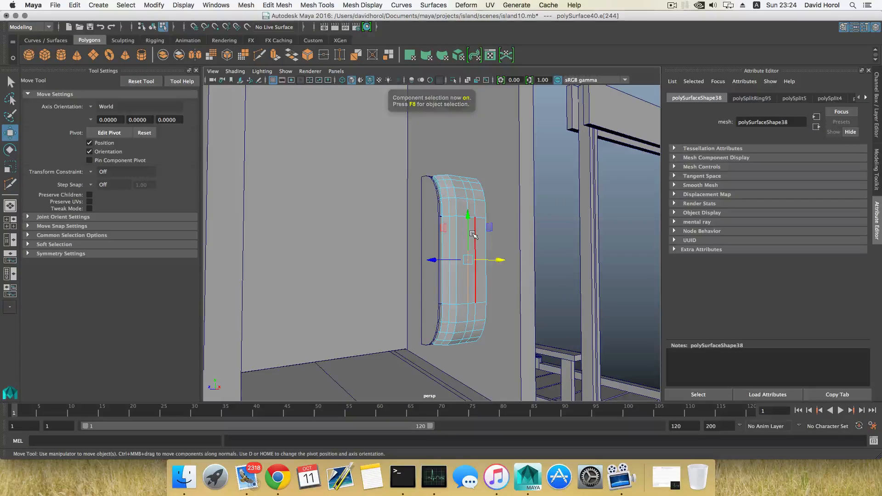
key("F8")
mouse_move(473, 234)
left_mouse_down("alt")
mouse_move(459, 243)
mouse_move(488, 228)
left_mouse_up("alt")
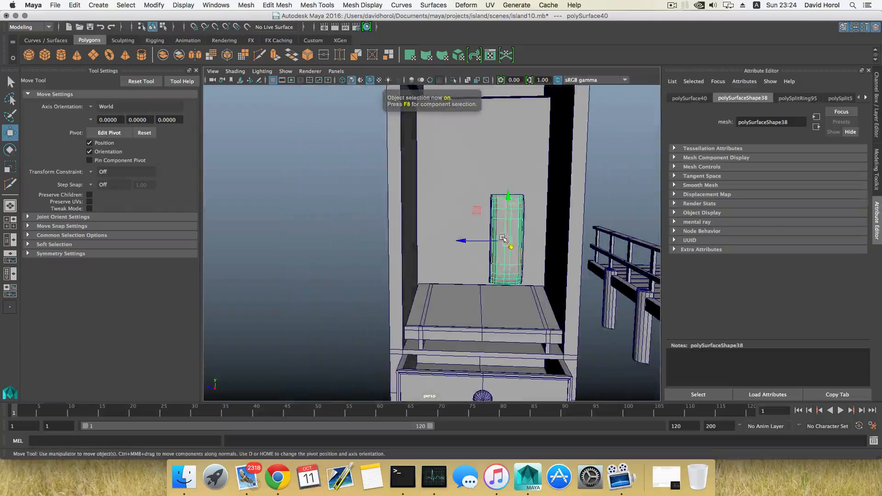
scroll(513, 246, "down", 5)
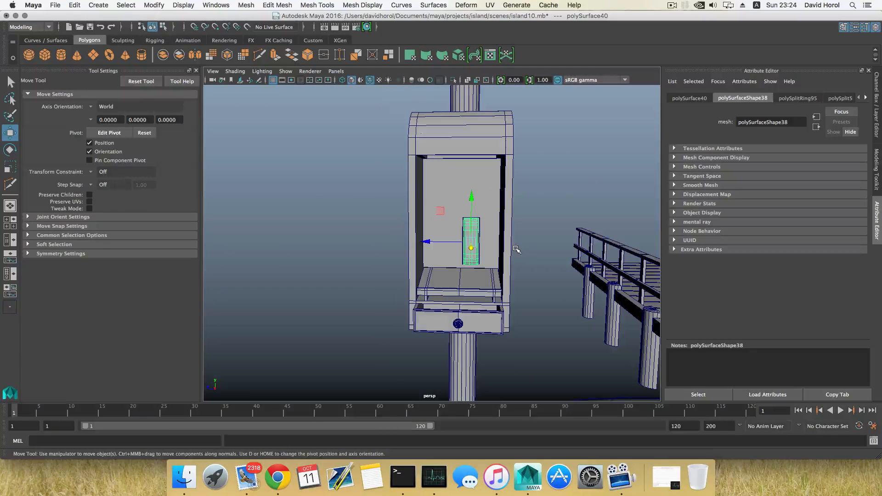
Step: Save the scene under the new name island11.mb in the scenes folder
left_click(55, 5)
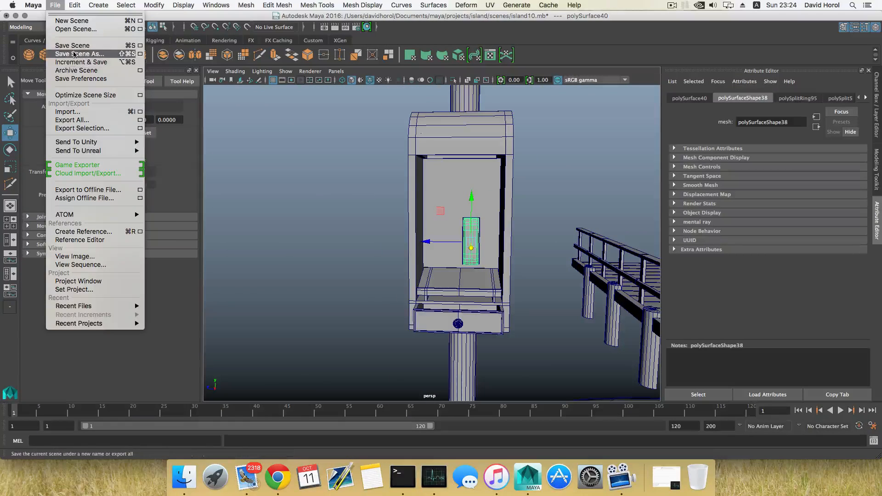
left_click(81, 57)
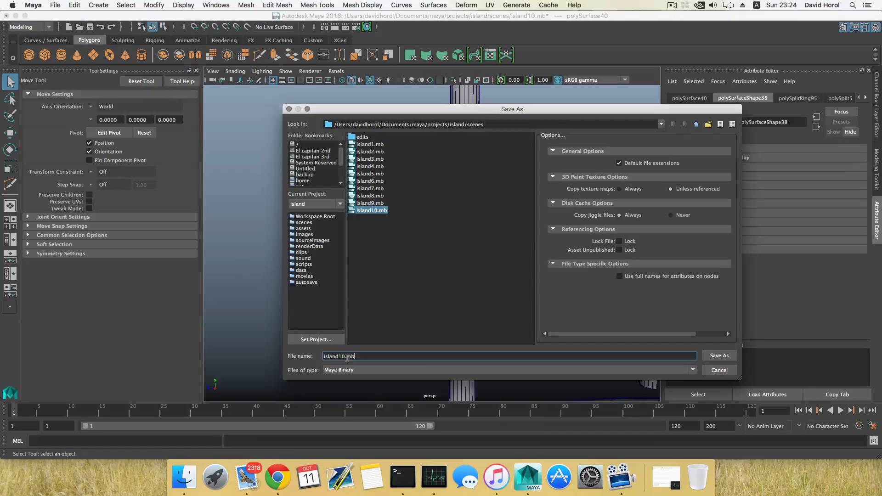
left_click(719, 355)
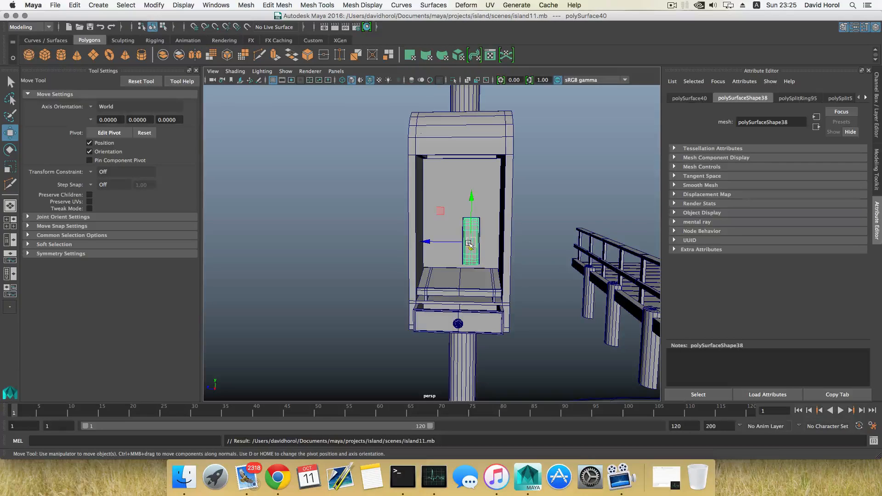
Step: Select the flat base plate behind the shell on the cabinet's back wall
left_click_drag(467, 240, 523, 247, "alt")
scroll(451, 254, "up", 5)
scroll(407, 223, "up", 4)
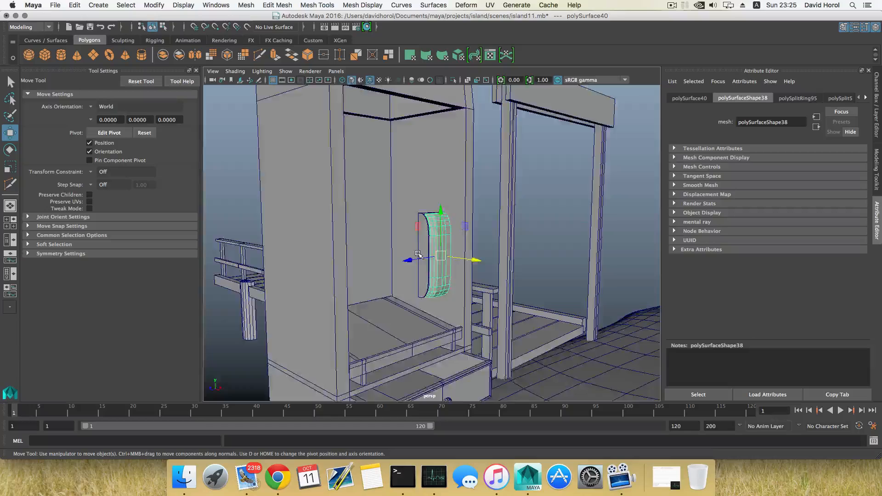
left_click(410, 215)
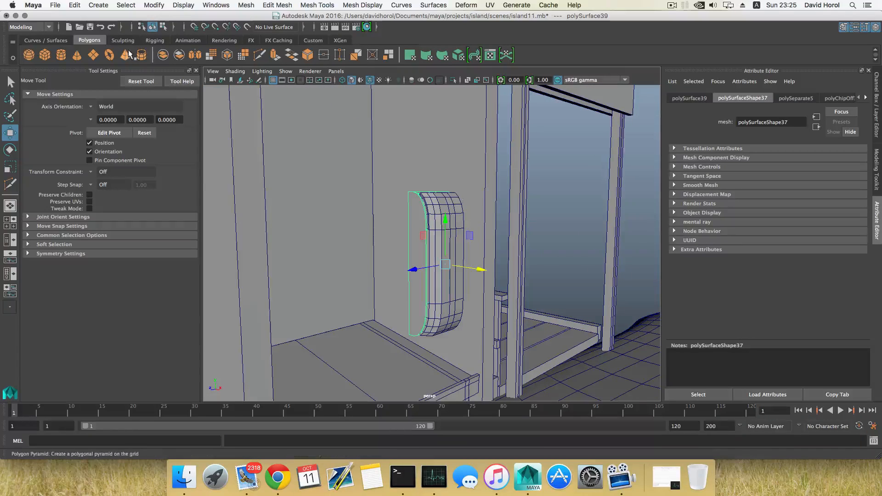